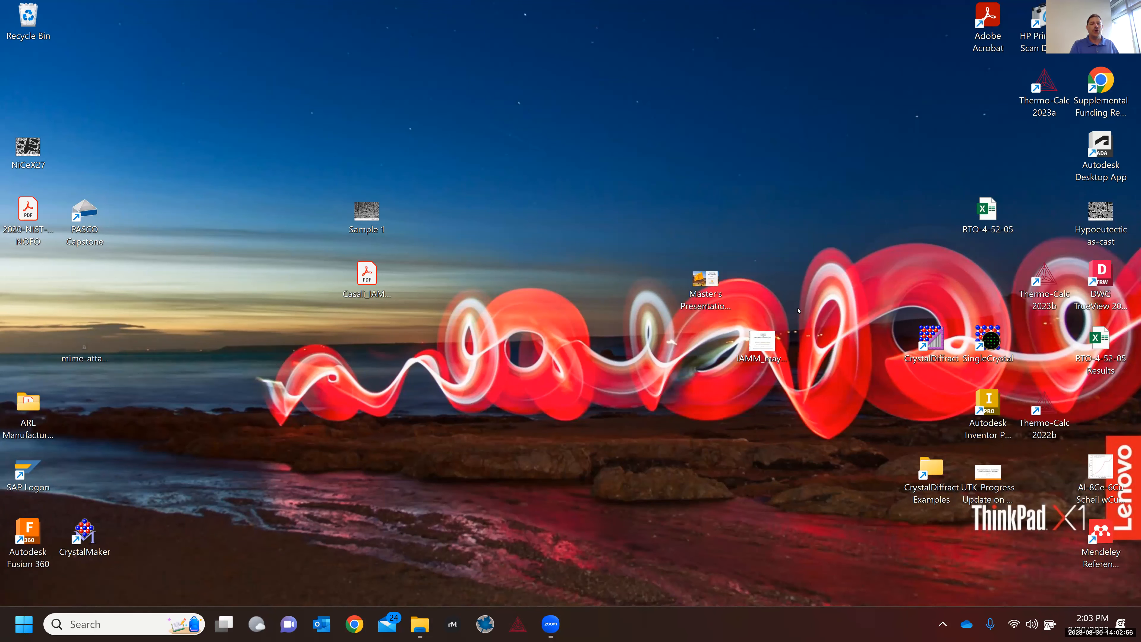
Step: Launch Microsoft Outlook from the taskbar
{"action": "left_click", "coordinate": [328, 630]}
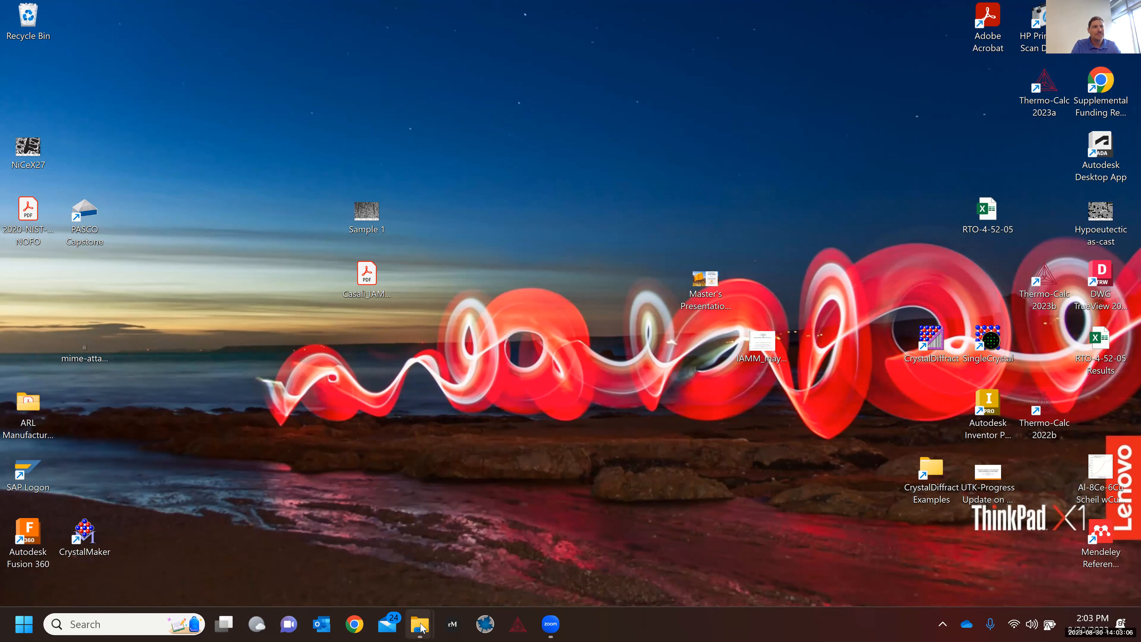
{"action": "mouse_move", "coordinate": [421, 627]}
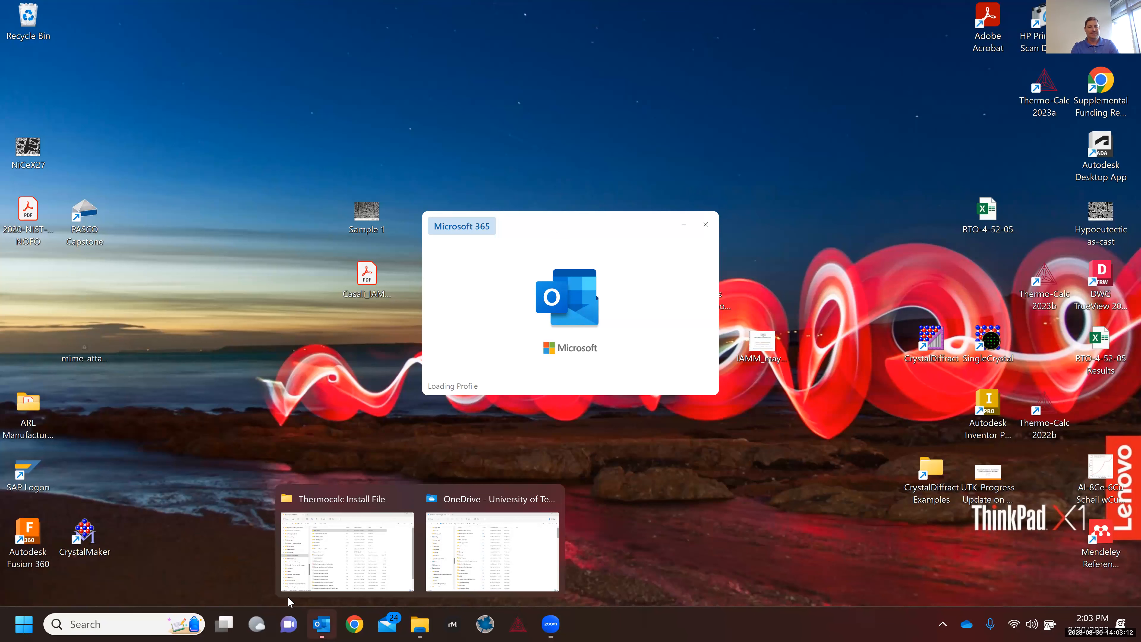
Step: Bring Outlook forward, then switch to the OneDrive - University of Tennessee File Explorer window
{"action": "left_click", "coordinate": [327, 629]}
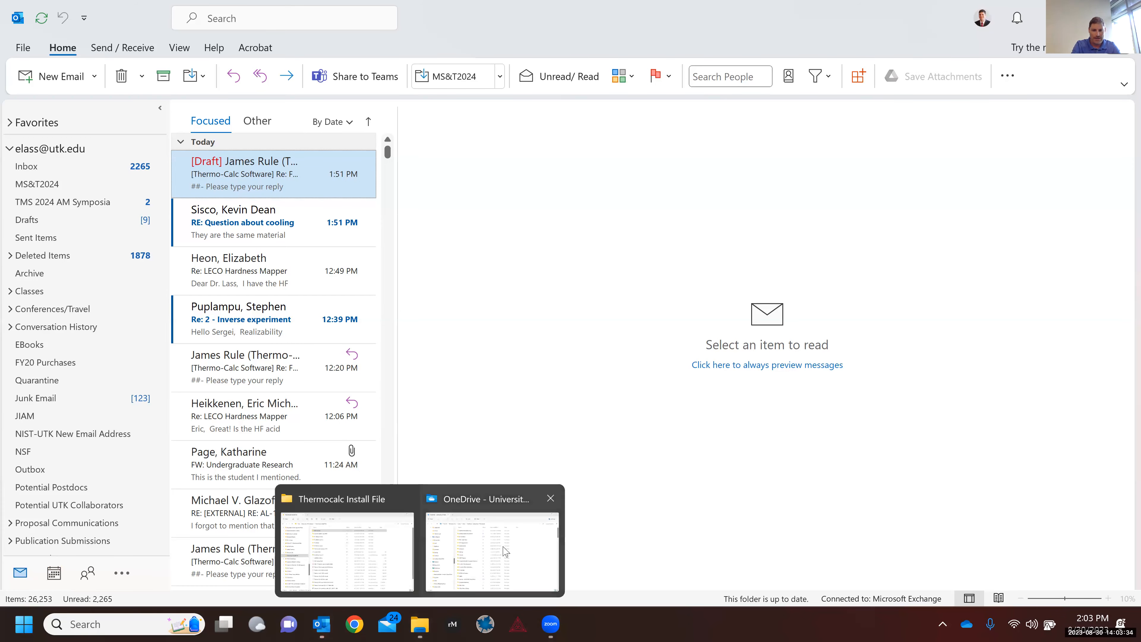
{"action": "left_click", "coordinate": [506, 552]}
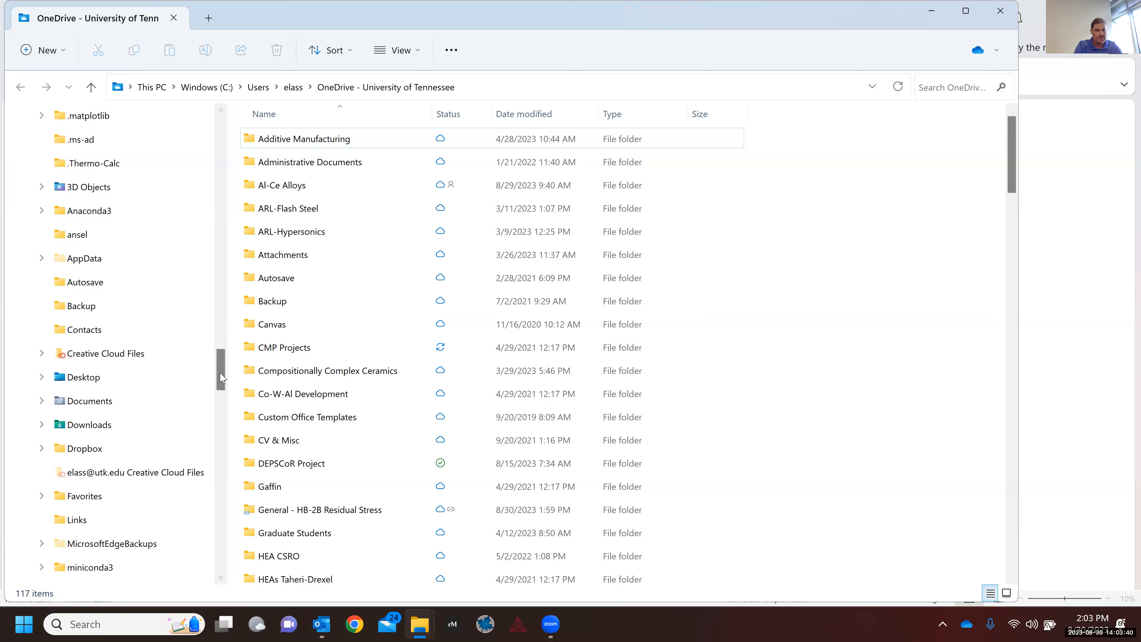
Step: Scroll down through the OneDrive - University of Tennessee folder listing
{"action": "scroll", "coordinate": [208, 482], "scroll_direction": "down", "scroll_amount": 8}
{"action": "scroll", "coordinate": [207, 482], "scroll_direction": "down", "scroll_amount": 3}
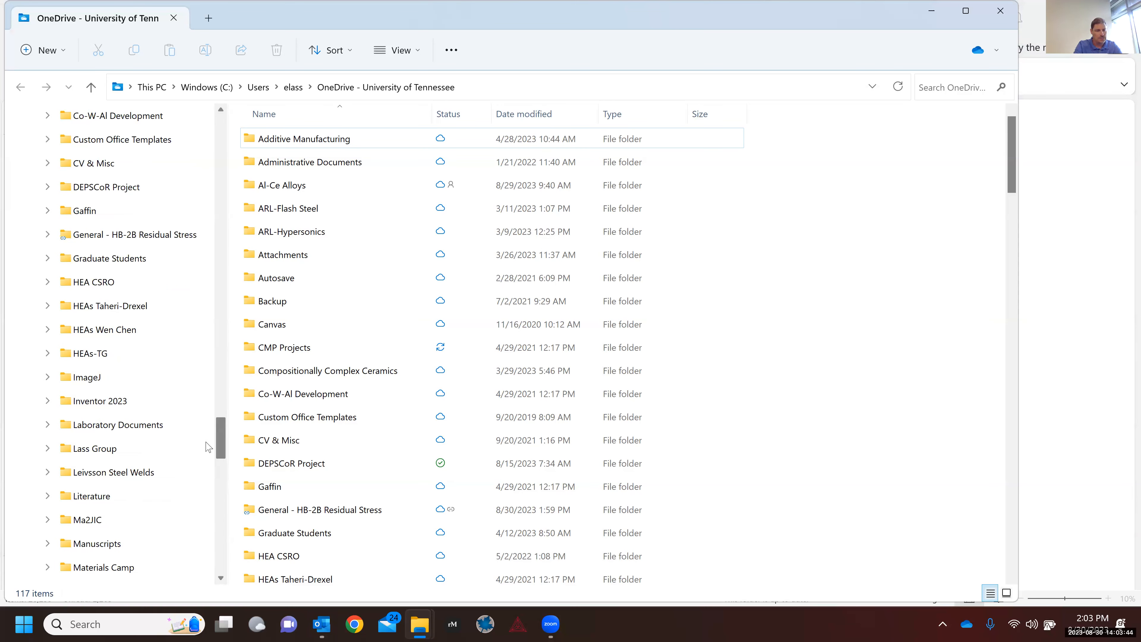
{"action": "scroll", "coordinate": [208, 450], "scroll_direction": "down", "scroll_amount": 1}
{"action": "scroll", "coordinate": [207, 455], "scroll_direction": "down", "scroll_amount": 1}
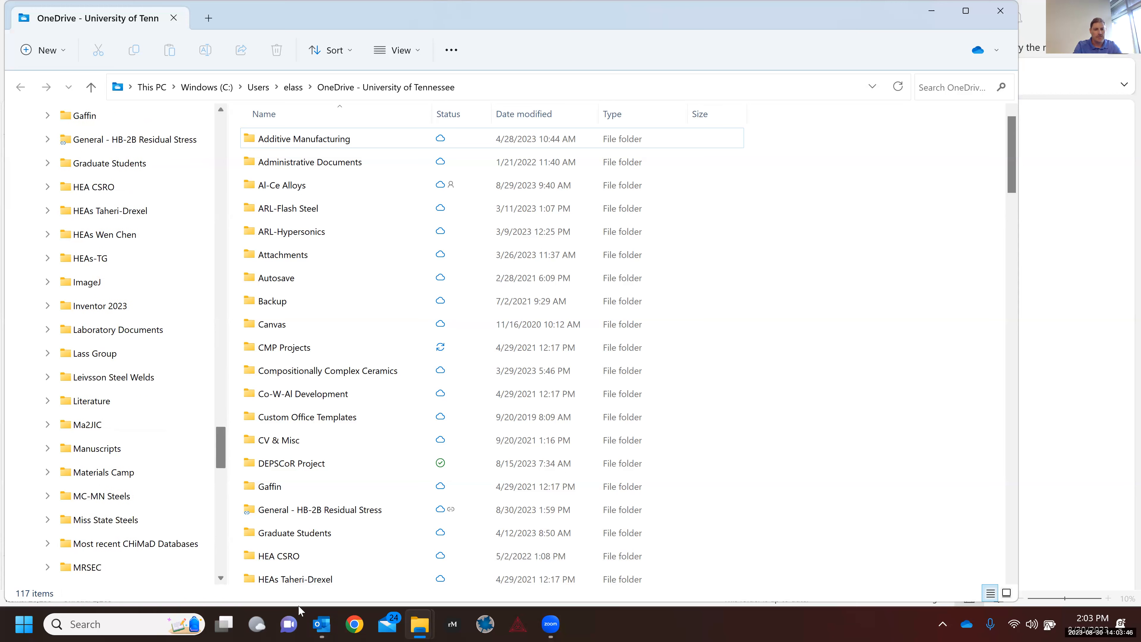
{"action": "left_click", "coordinate": [324, 624]}
{"action": "left_click", "coordinate": [324, 626]}
{"action": "mouse_move", "coordinate": [326, 627]}
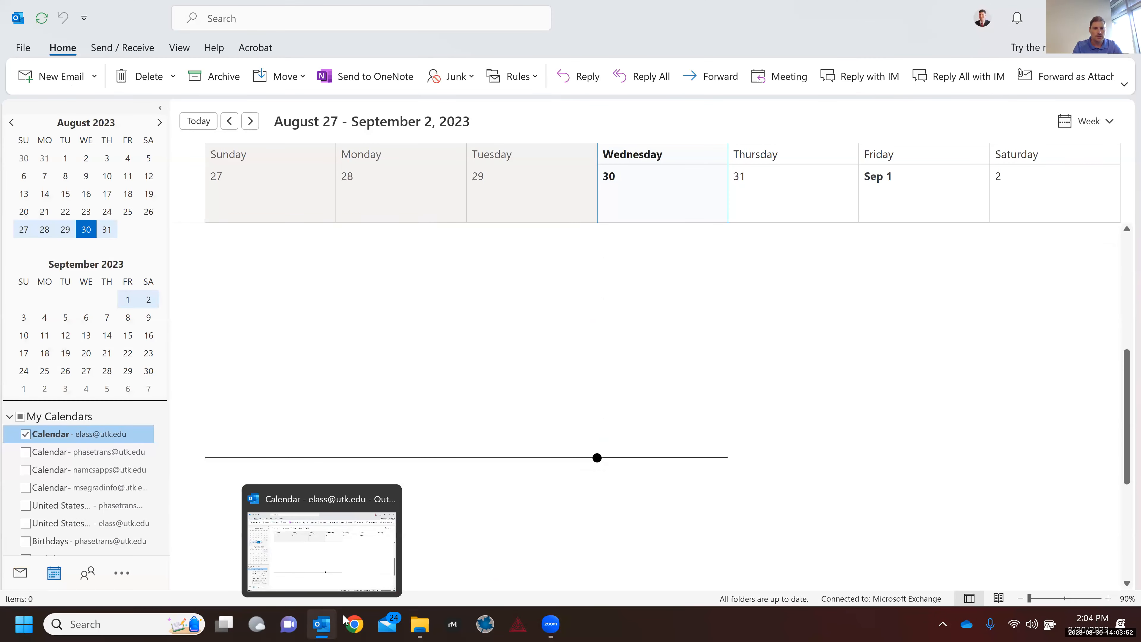
{"action": "key", "text": "alt+Tab"}
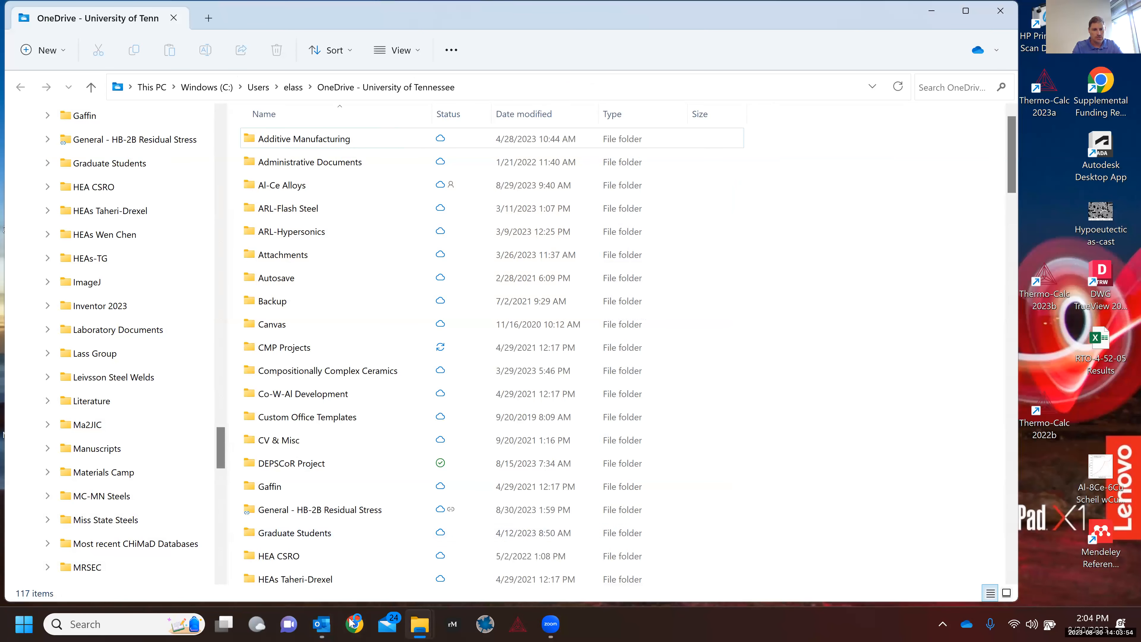
{"action": "left_click", "coordinate": [486, 625]}
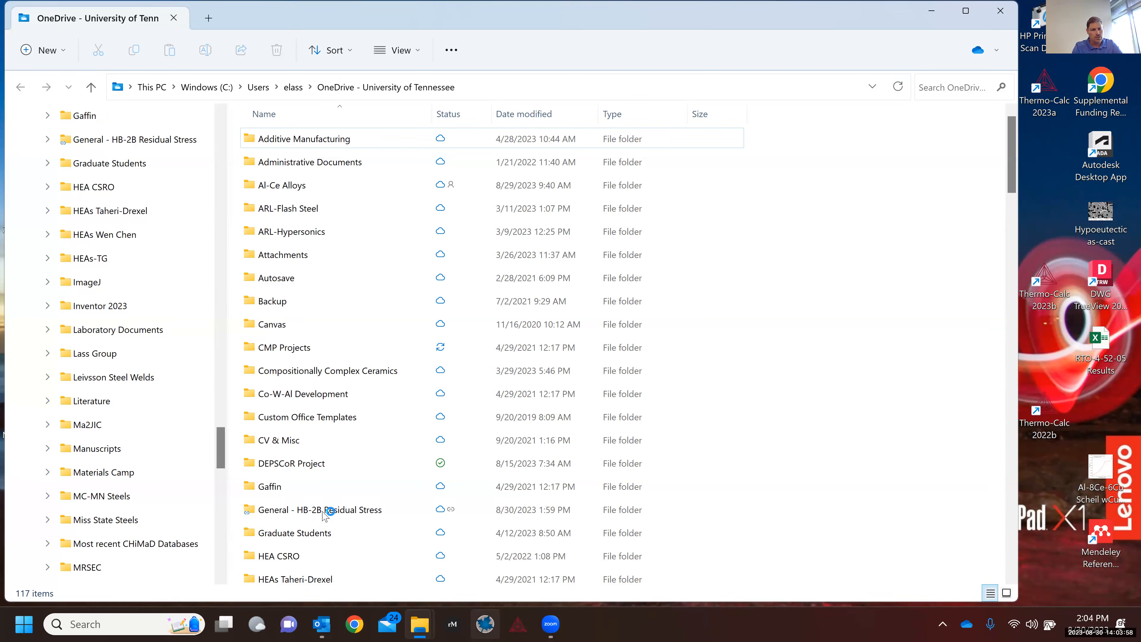
{"action": "left_click", "coordinate": [220, 510]}
Step: Scroll the navigation pane until the Thermocalc Install File folder is visible
{"action": "scroll", "coordinate": [219, 511], "scroll_direction": "up", "scroll_amount": 3}
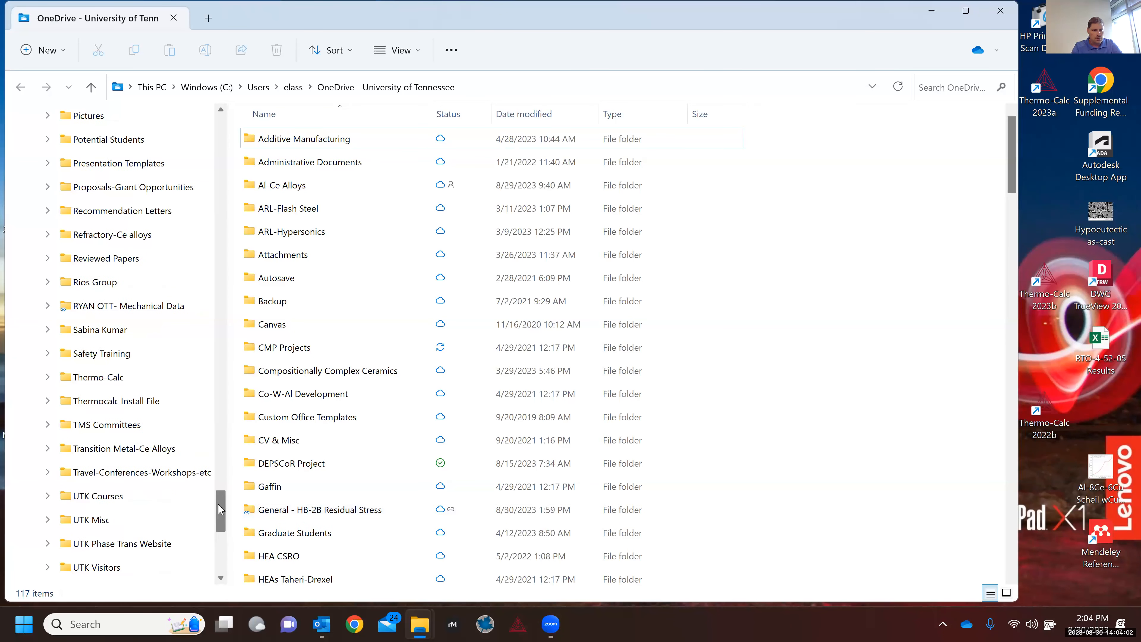
{"action": "scroll", "coordinate": [224, 487], "scroll_direction": "up", "scroll_amount": 4}
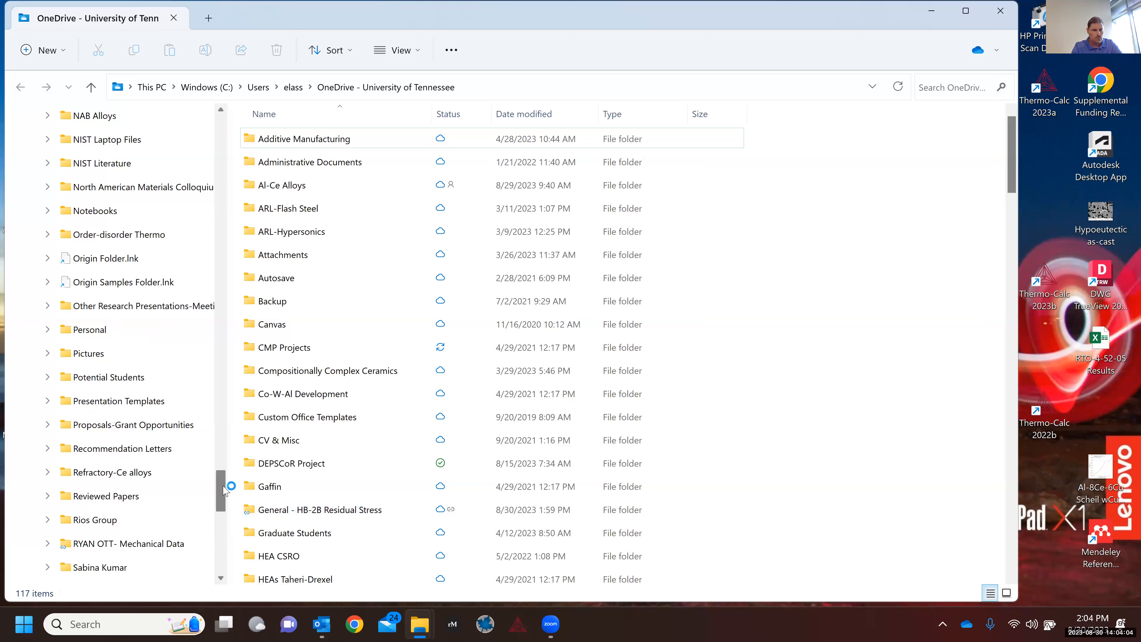
{"action": "scroll", "coordinate": [226, 482], "scroll_direction": "up", "scroll_amount": 1}
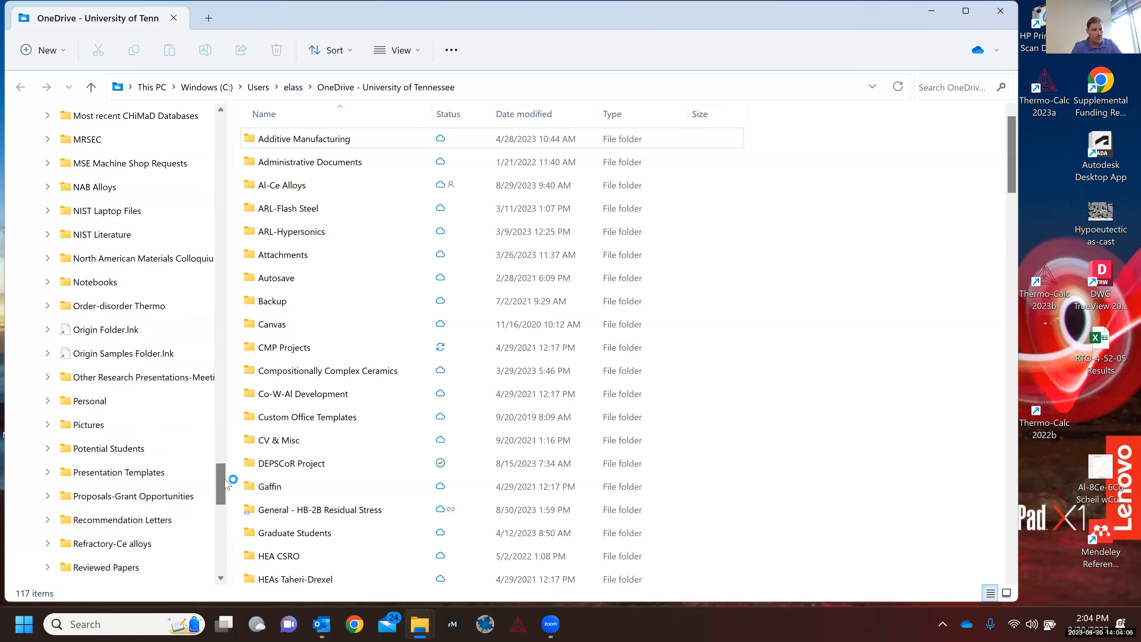
{"action": "scroll", "coordinate": [218, 507], "scroll_direction": "down", "scroll_amount": 3}
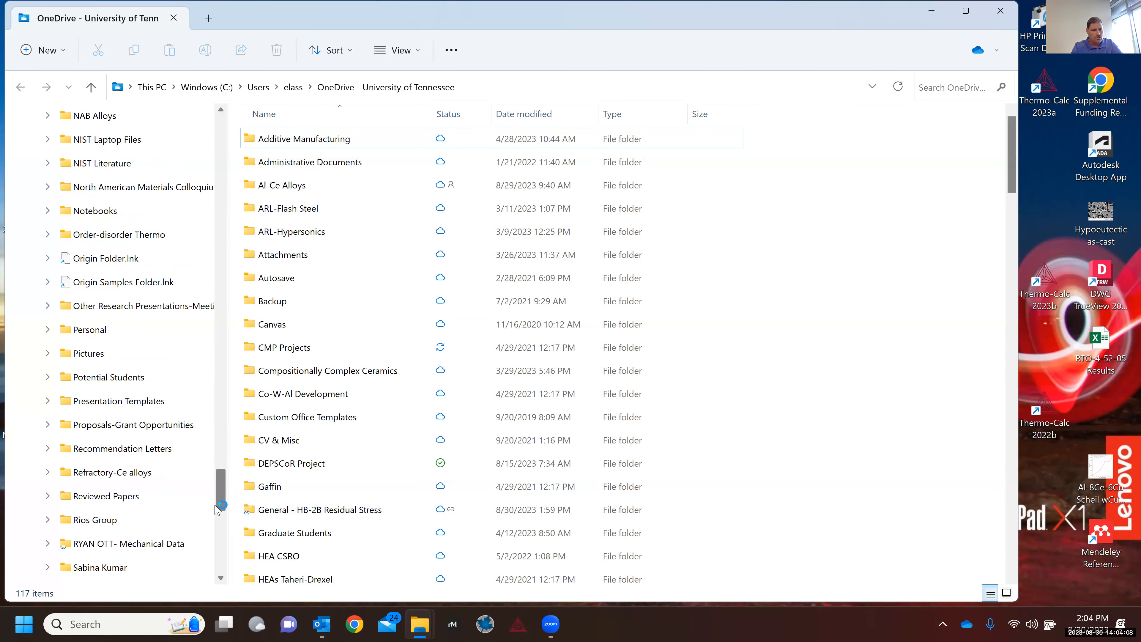
{"action": "scroll", "coordinate": [218, 510], "scroll_direction": "down", "scroll_amount": 4}
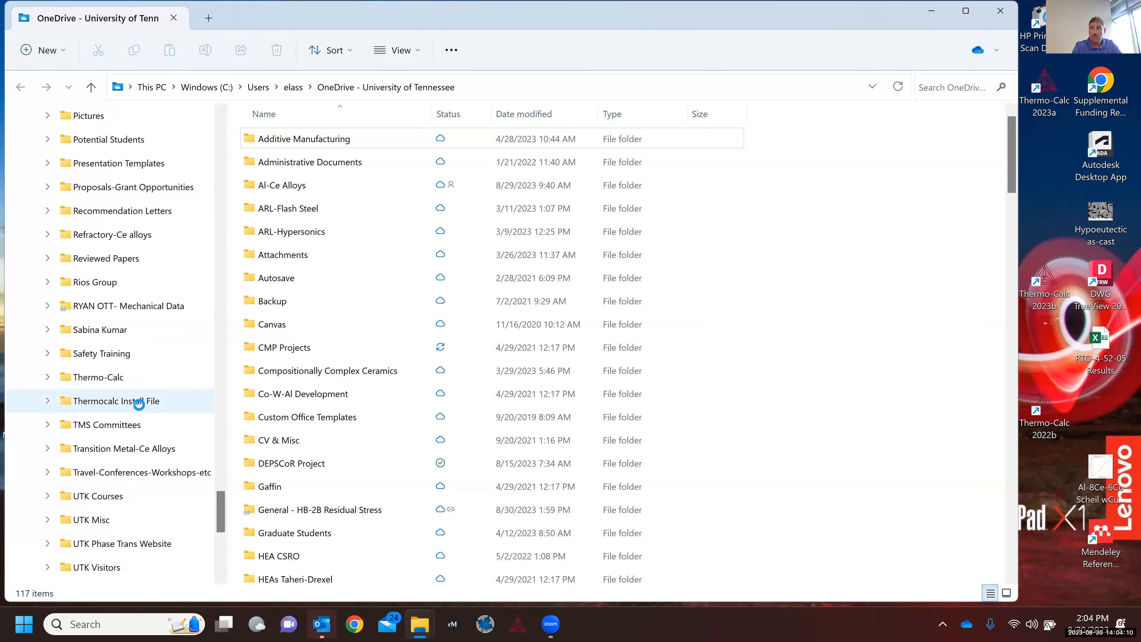
Step: Open Thermocalc Install File and the Educational folder, then check and close the install folder's empty sharing window
{"action": "left_click", "coordinate": [140, 409]}
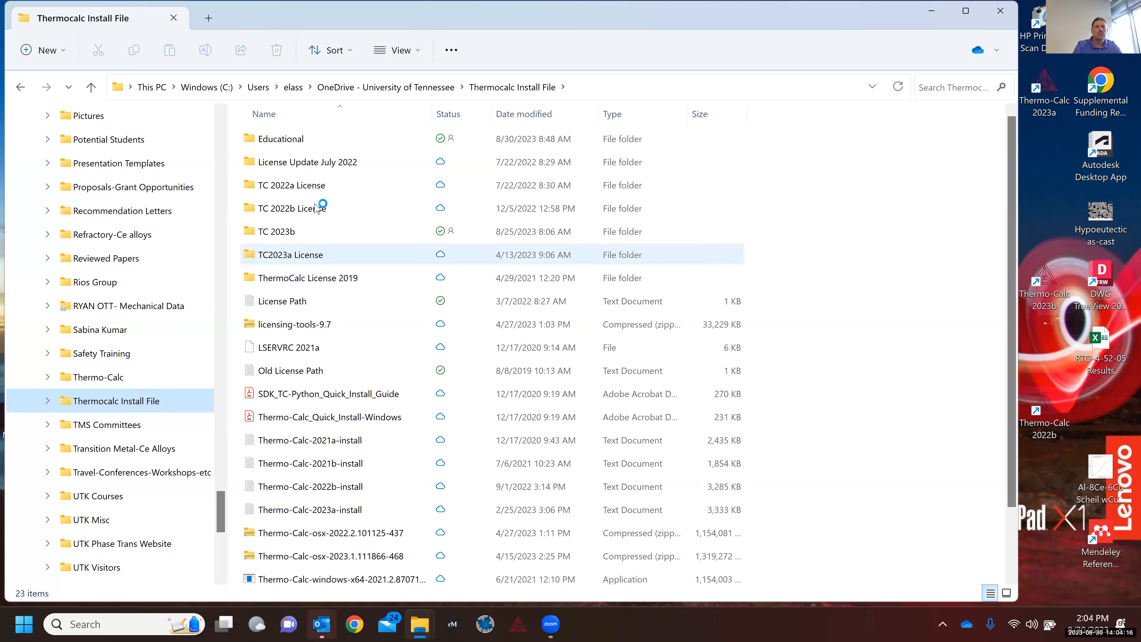
{"action": "double_click", "coordinate": [325, 139]}
{"action": "right_click", "coordinate": [326, 141]}
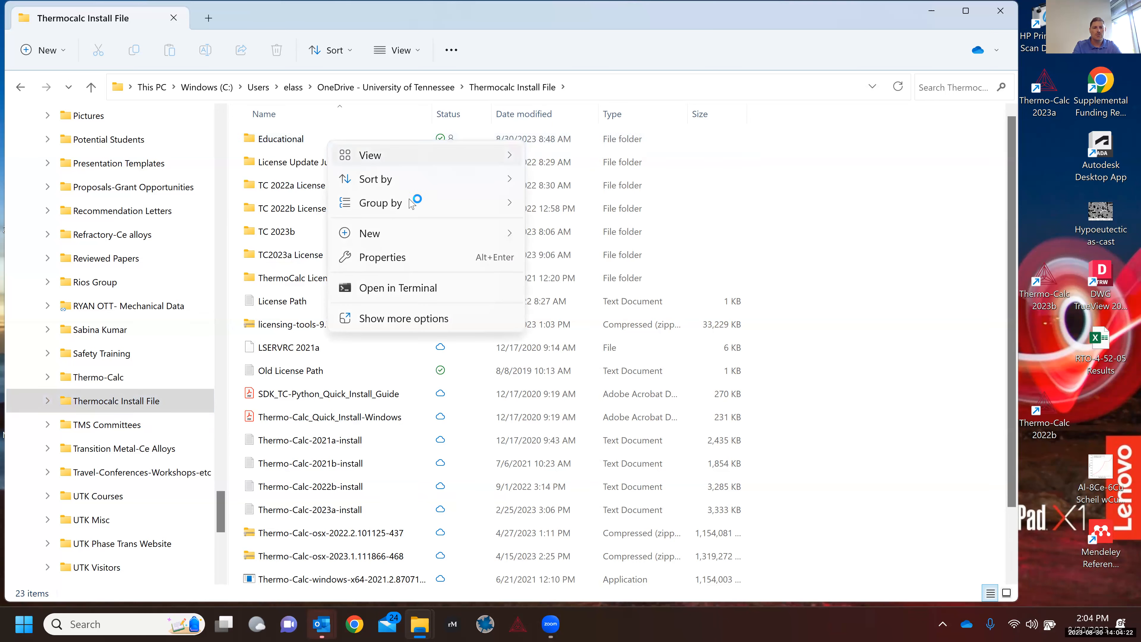
{"action": "left_click", "coordinate": [423, 318]}
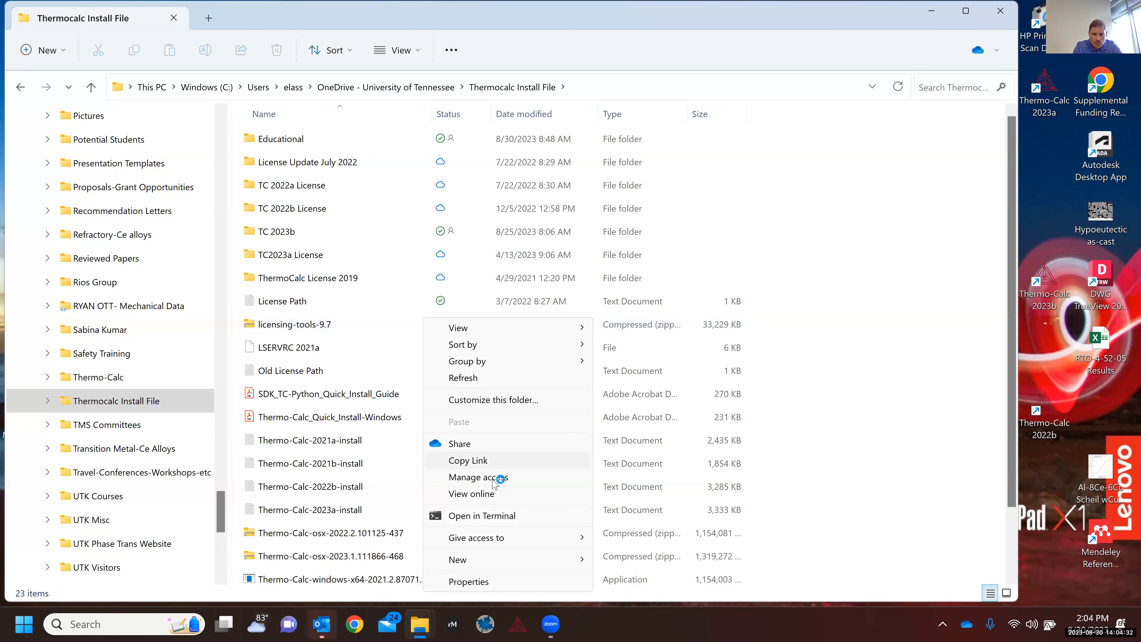
{"action": "left_click", "coordinate": [492, 483]}
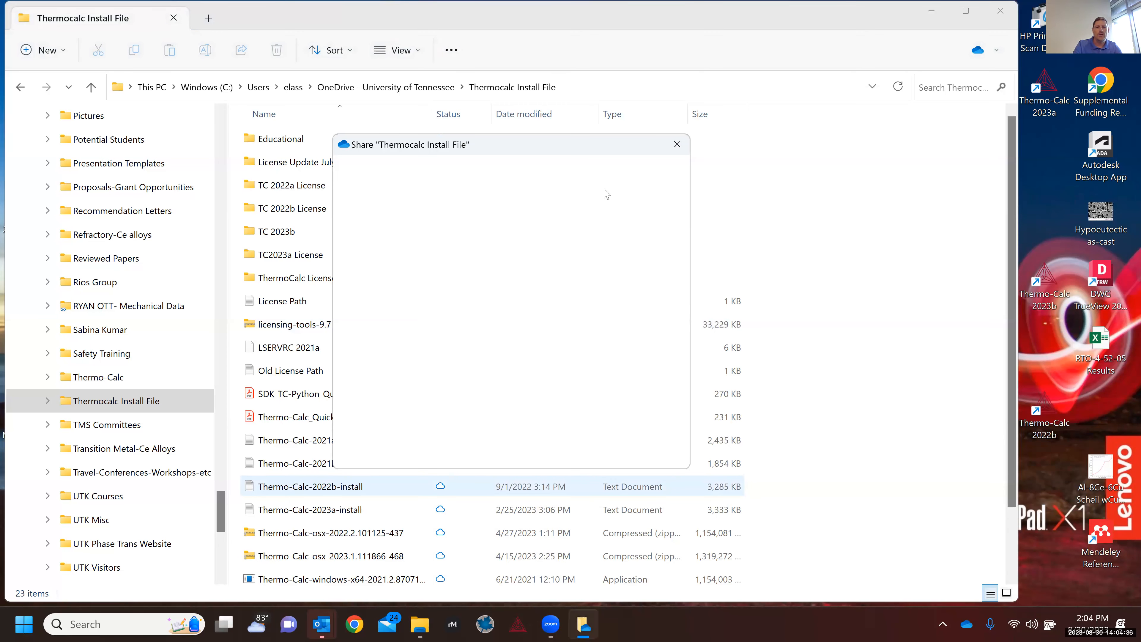
{"action": "left_click", "coordinate": [682, 148]}
{"action": "left_click", "coordinate": [280, 137]}
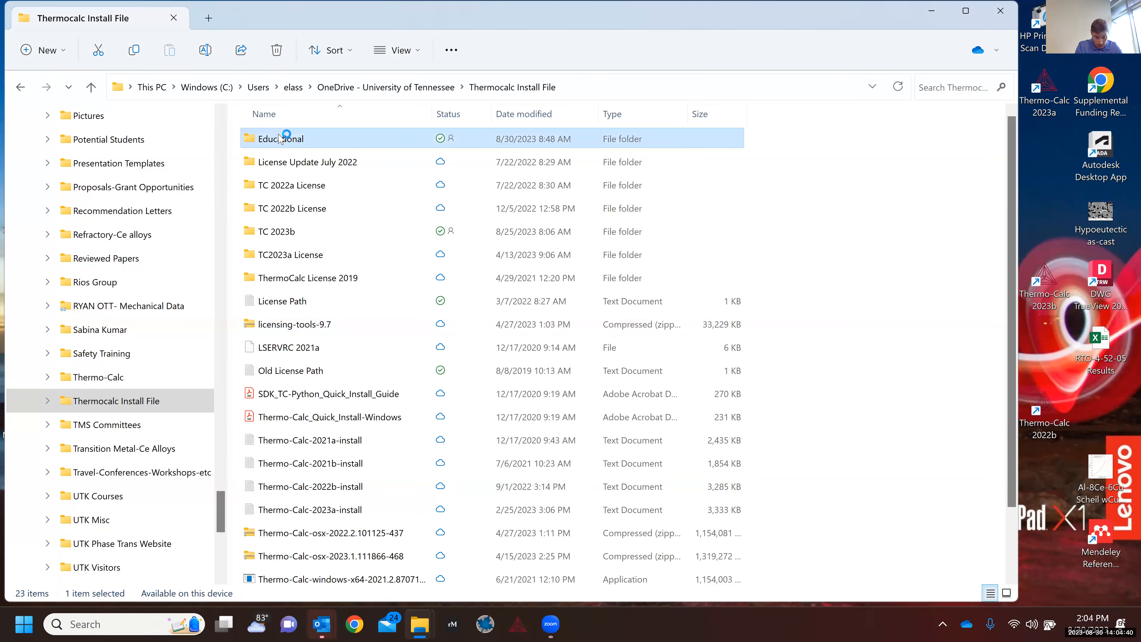
{"action": "right_click", "coordinate": [279, 137]}
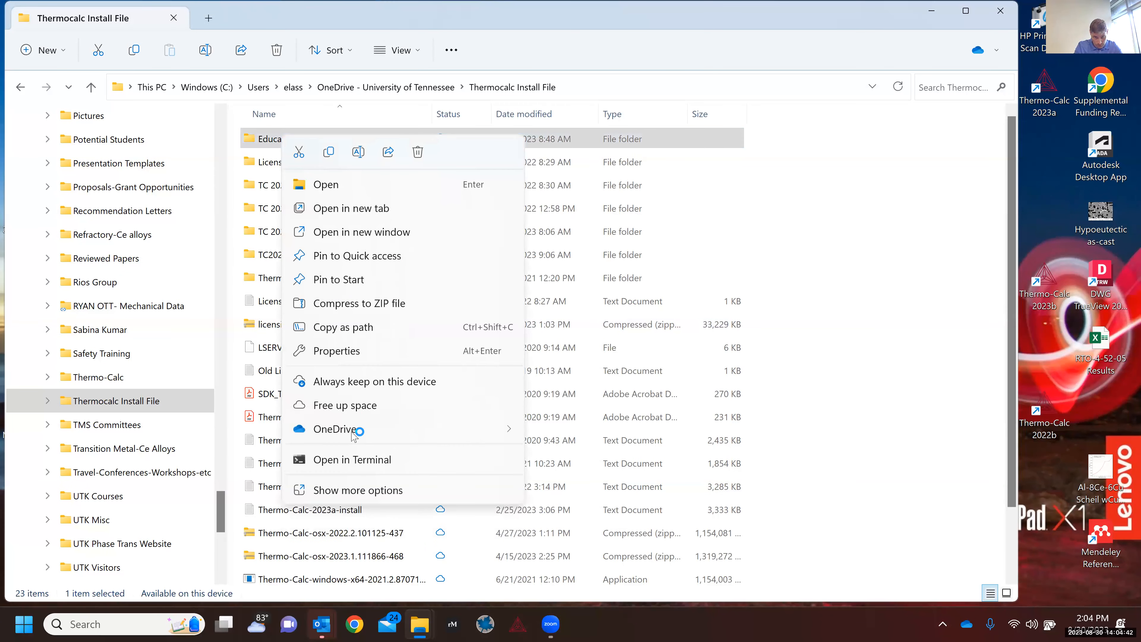
{"action": "mouse_move", "coordinate": [523, 434]}
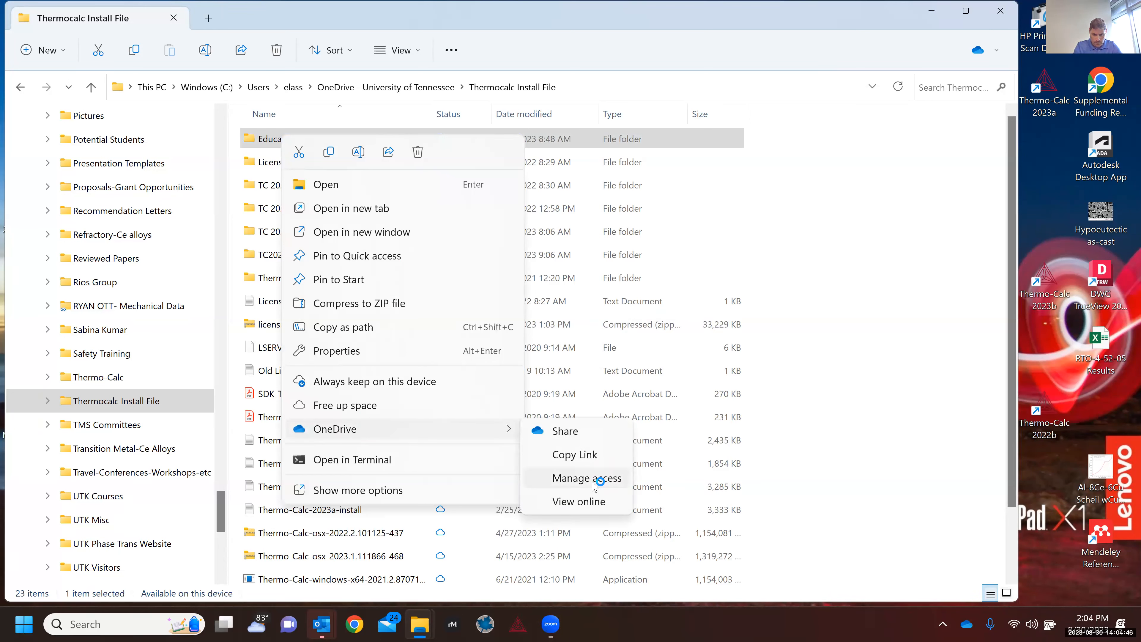
{"action": "left_click", "coordinate": [593, 480]}
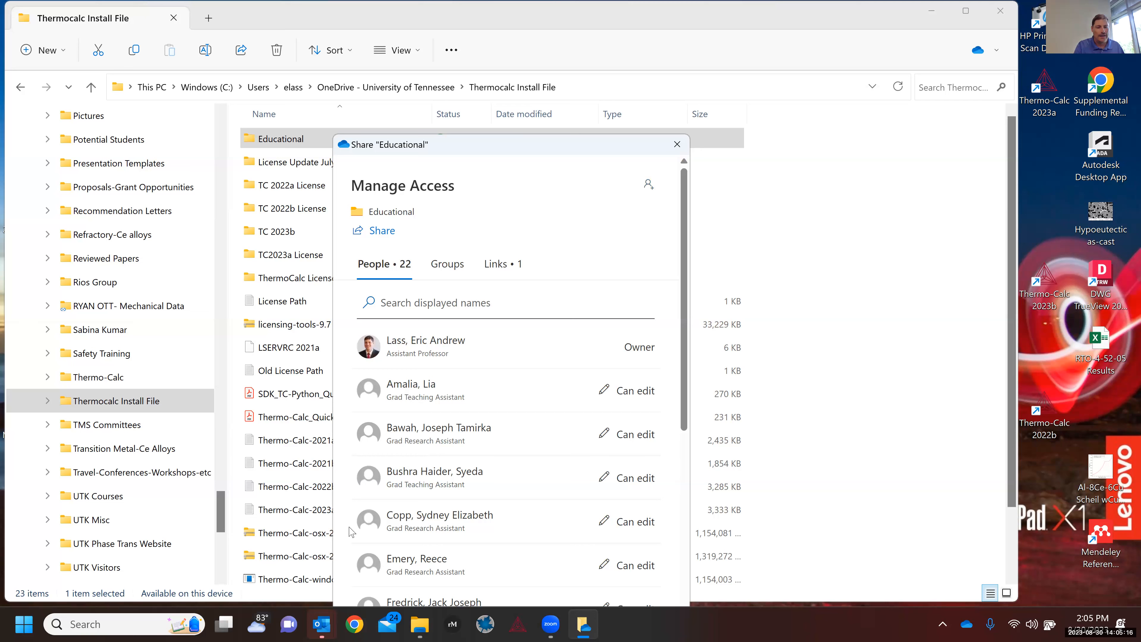
{"action": "left_click", "coordinate": [331, 628]}
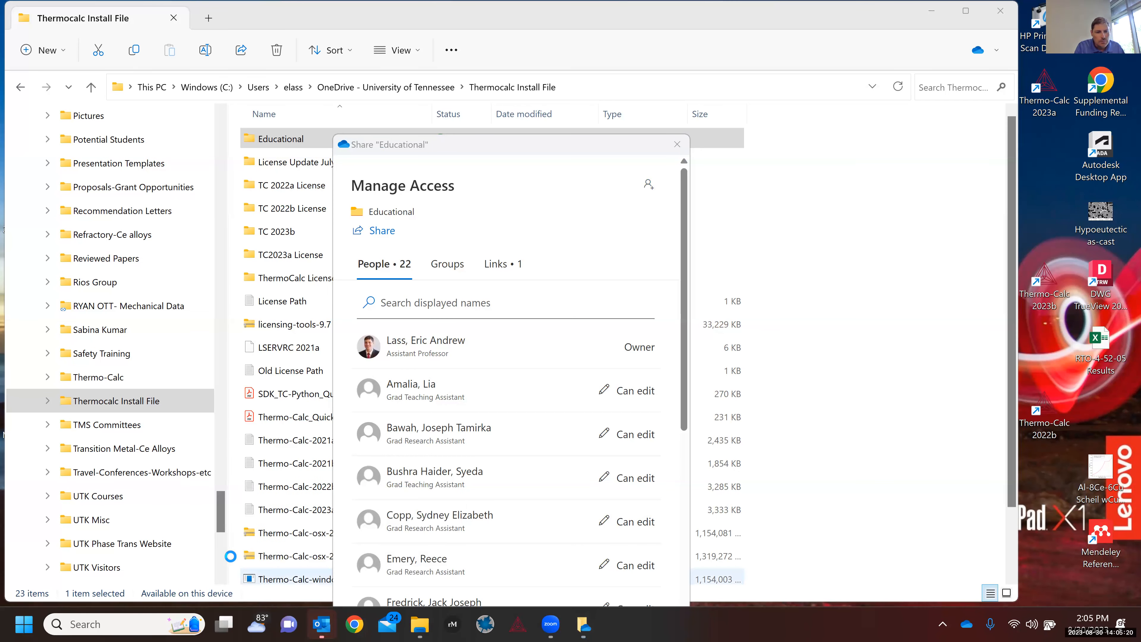
{"action": "left_click", "coordinate": [338, 628]}
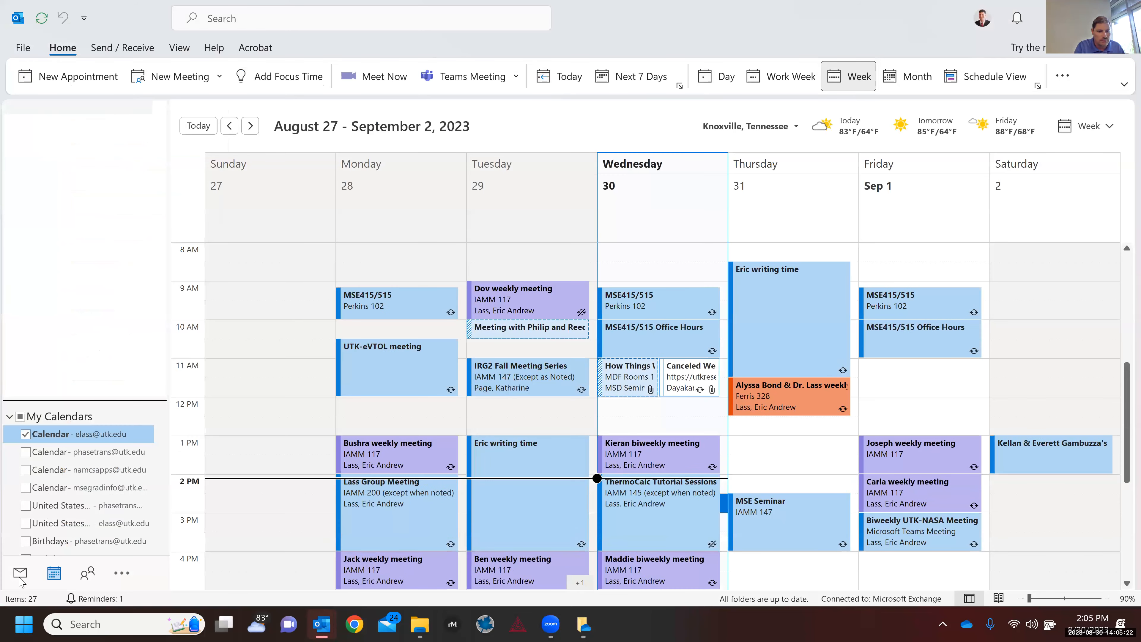
Step: Switch Outlook from the calendar to the Inbox, then return to the Thermocalc Install File window
{"action": "left_click", "coordinate": [20, 573]}
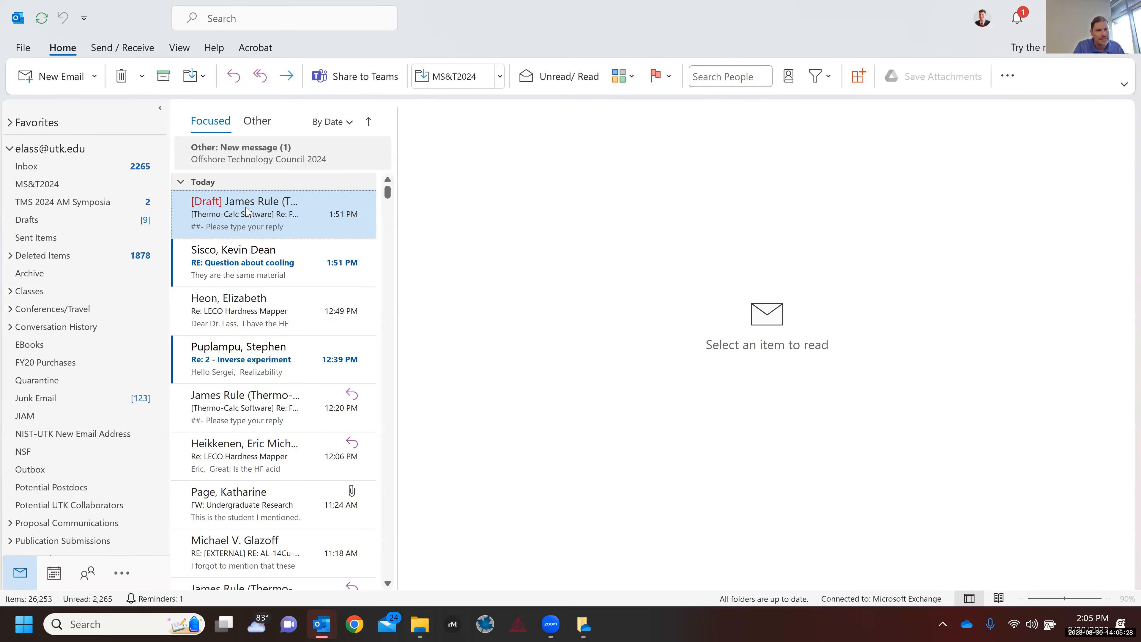
{"action": "left_click", "coordinate": [59, 170]}
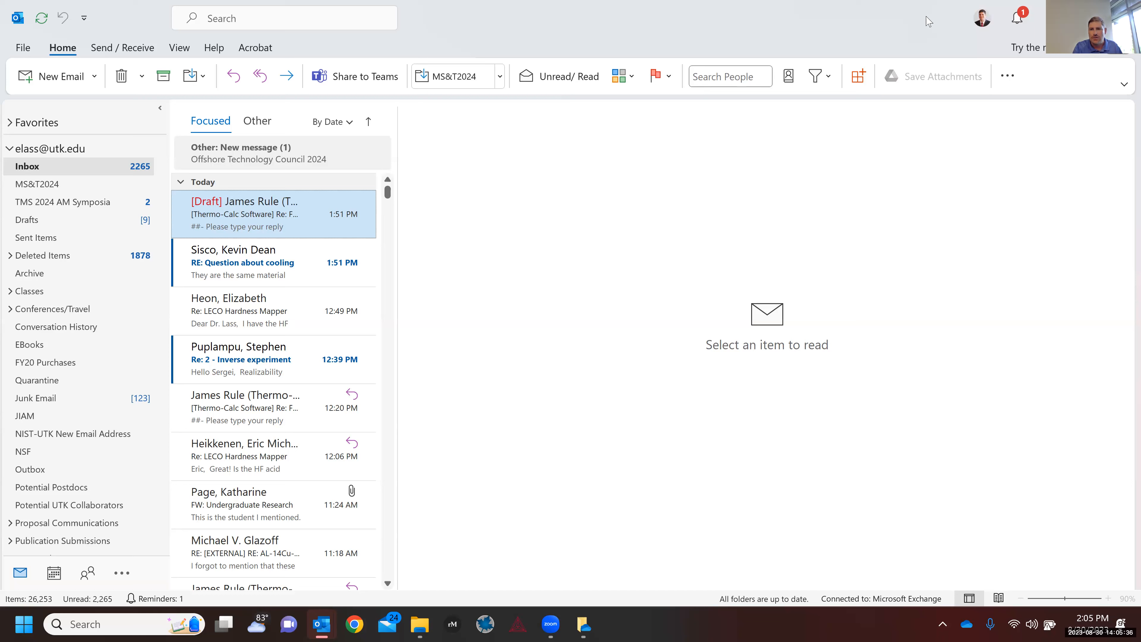
{"action": "left_click", "coordinate": [418, 627]}
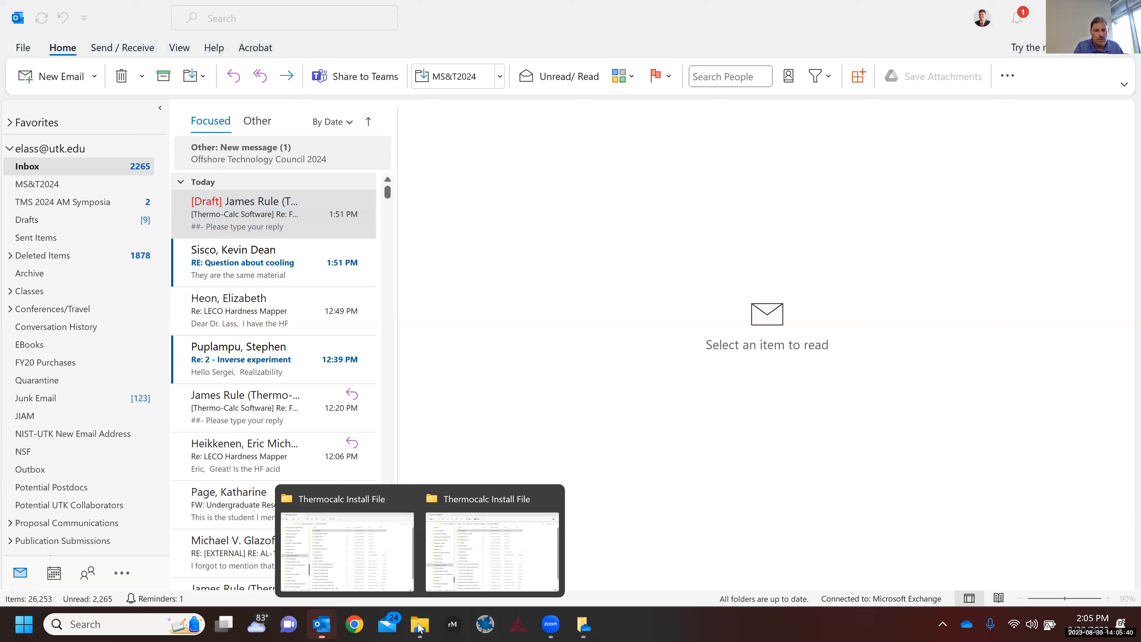
{"action": "left_click", "coordinate": [475, 559]}
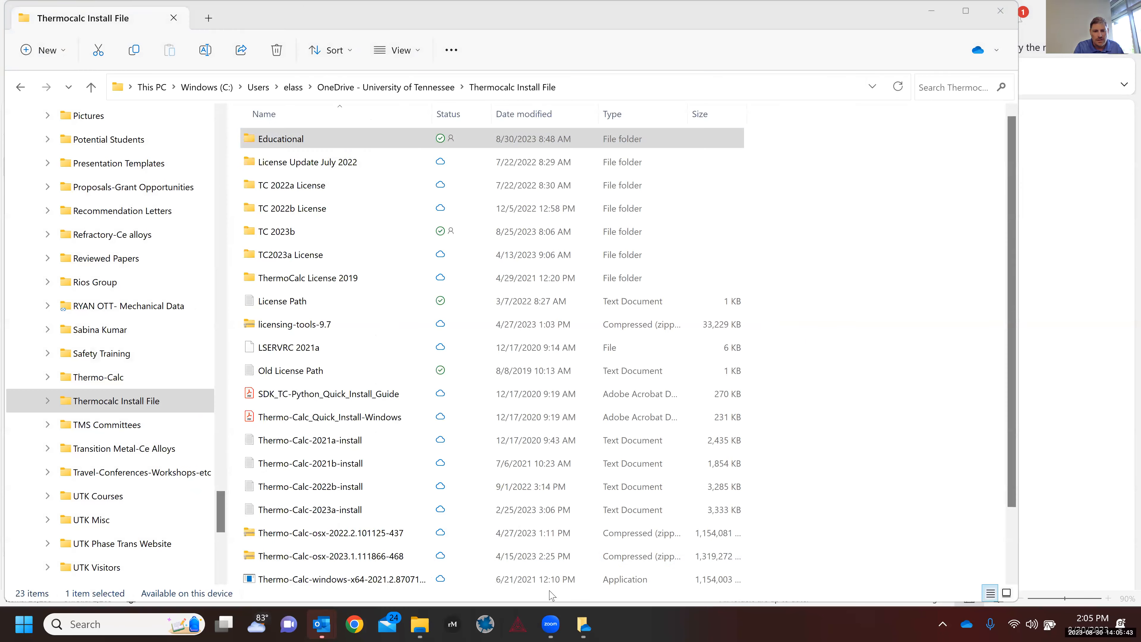
Step: Bring back the Educational folder's Manage Access window and start granting access
{"action": "left_click", "coordinate": [583, 626]}
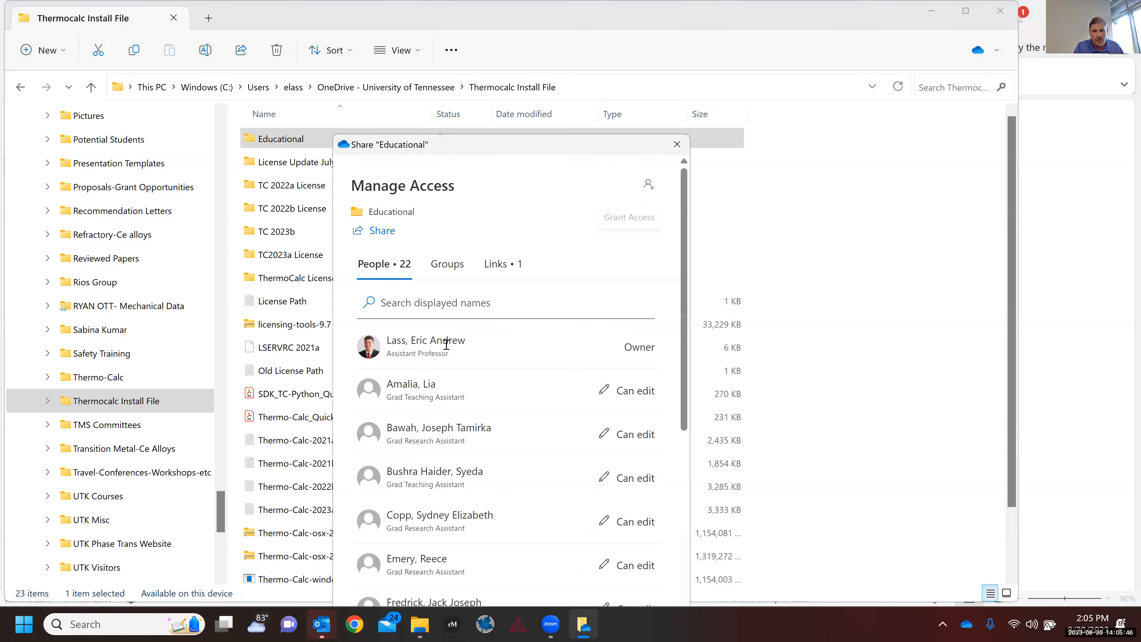
{"action": "left_click", "coordinate": [646, 191]}
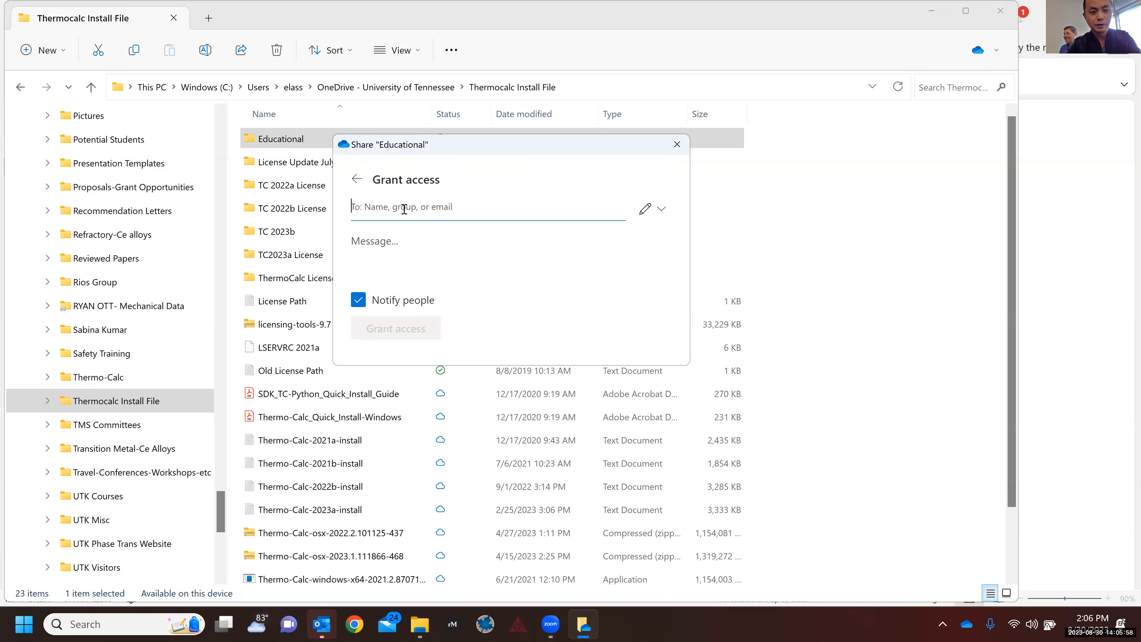
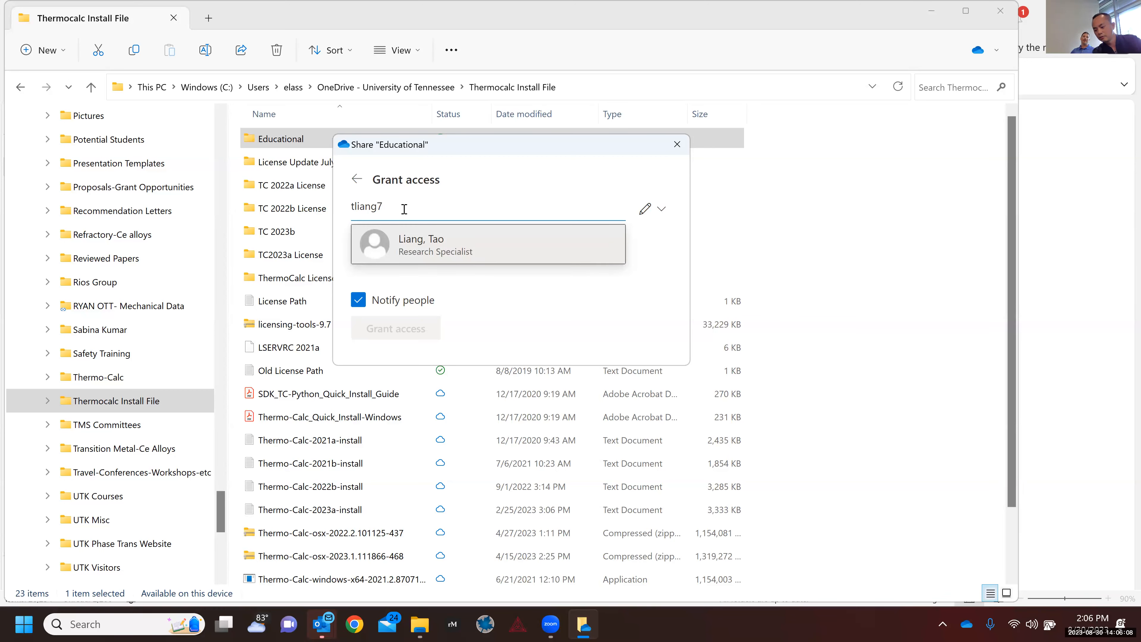
Step: Add two colleagues as recipients by searching their university usernames
{"action": "left_click", "coordinate": [437, 255]}
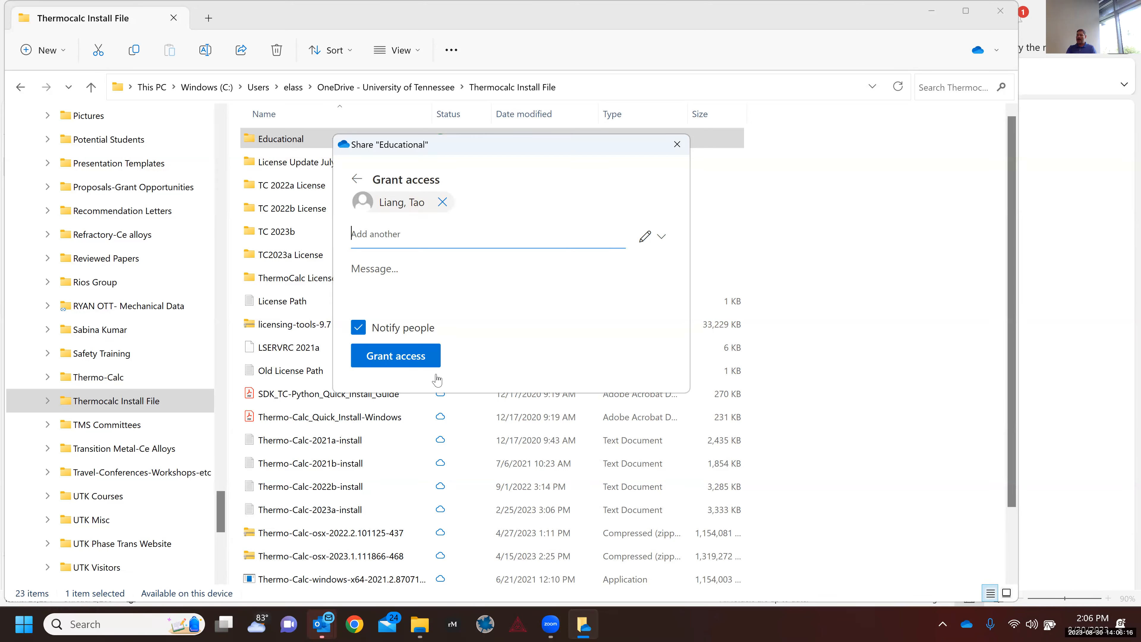
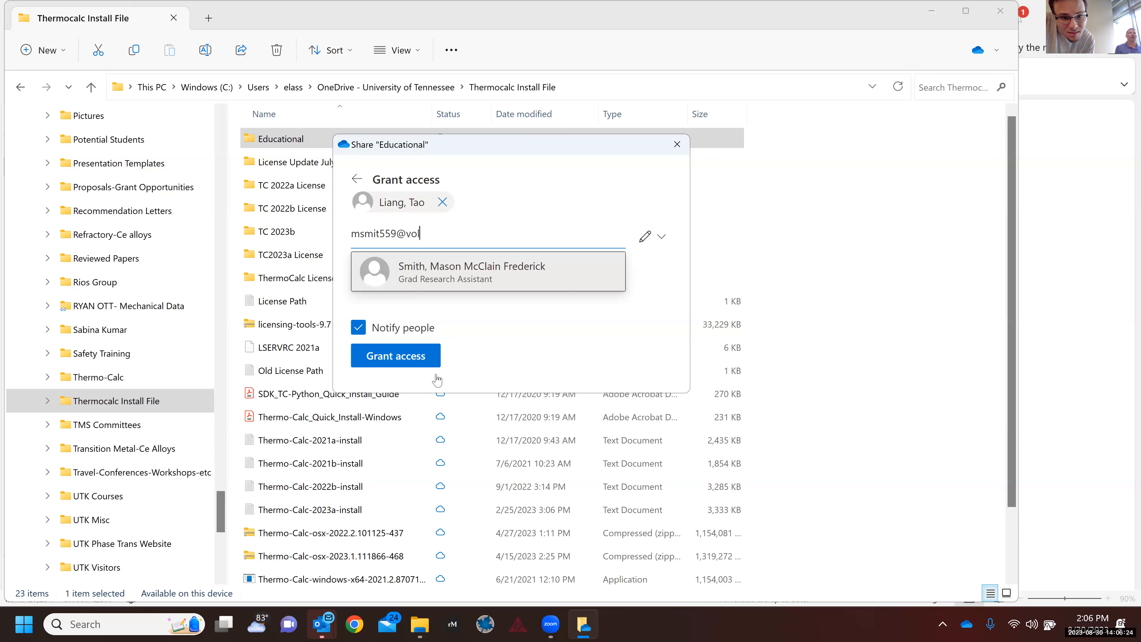
{"action": "key", "text": "Return"}
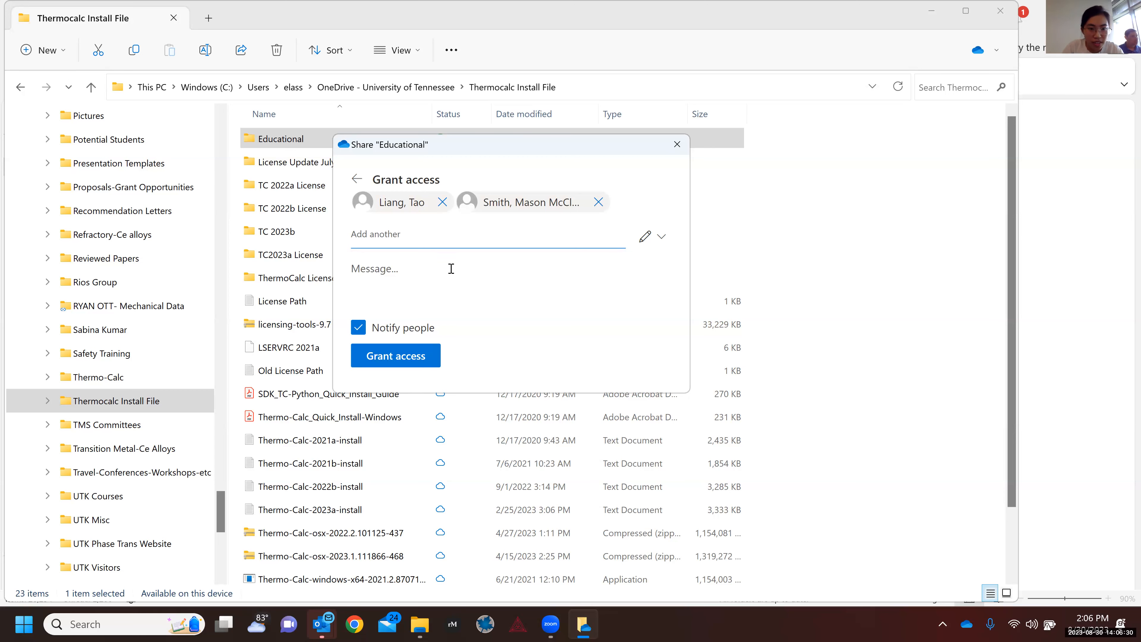
Step: Add two more colleagues by e-mail address and grant all four access to Educational
{"action": "left_click", "coordinate": [403, 244]}
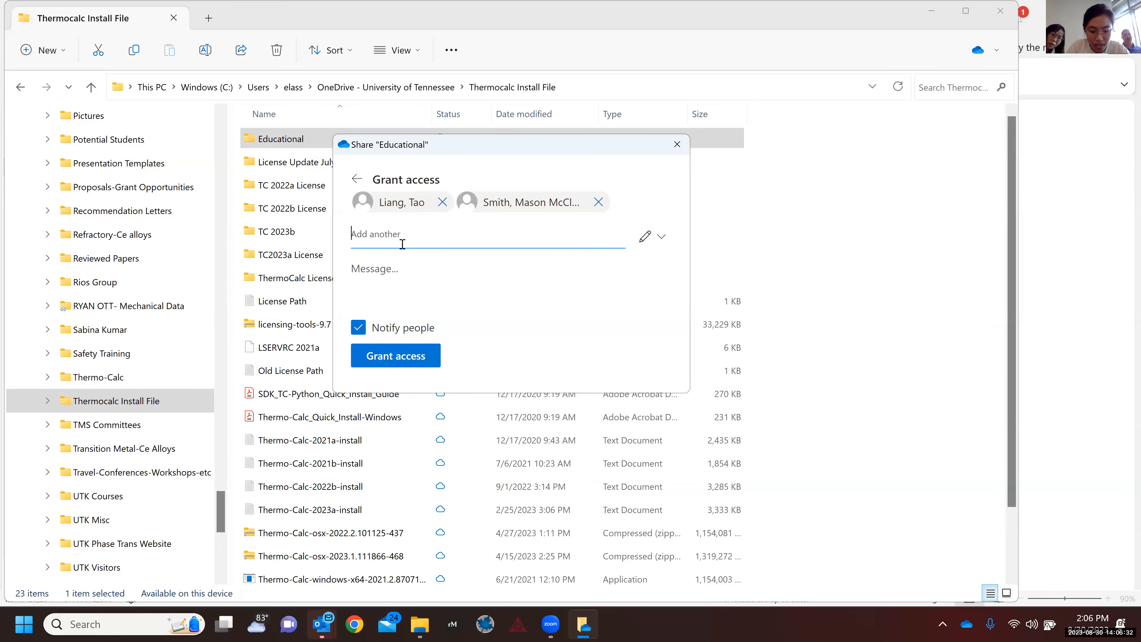
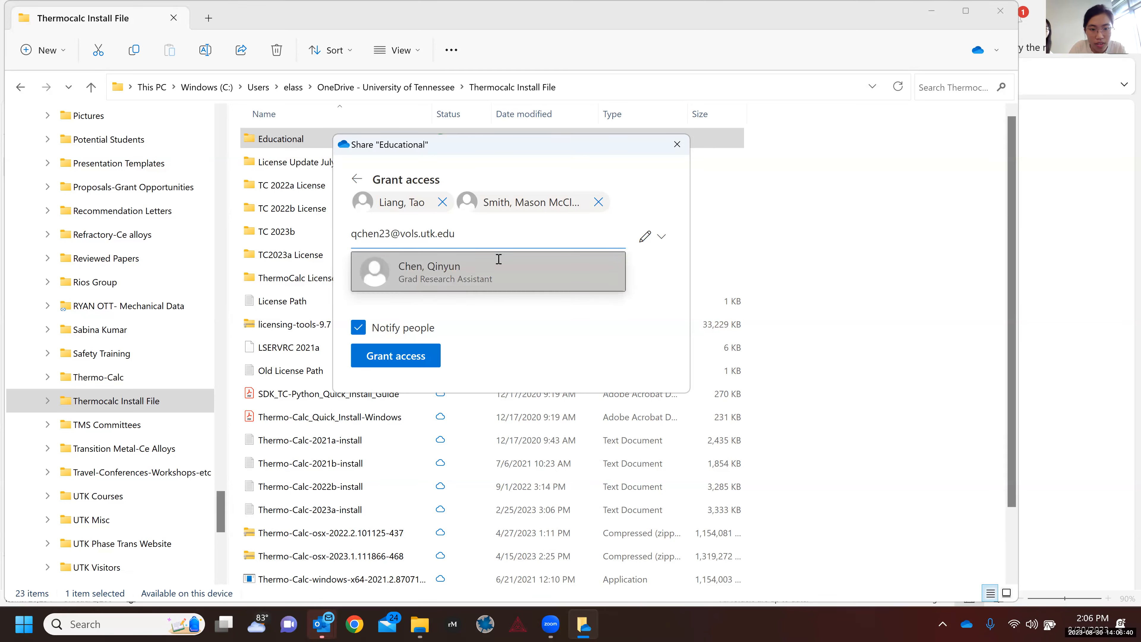
{"action": "left_click", "coordinate": [499, 260]}
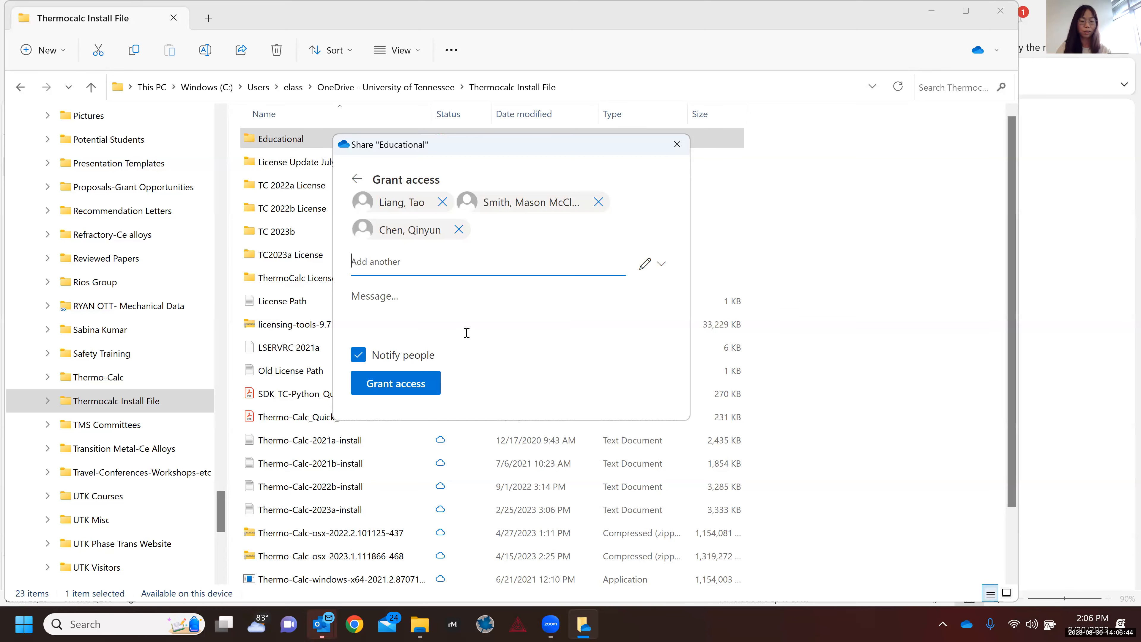
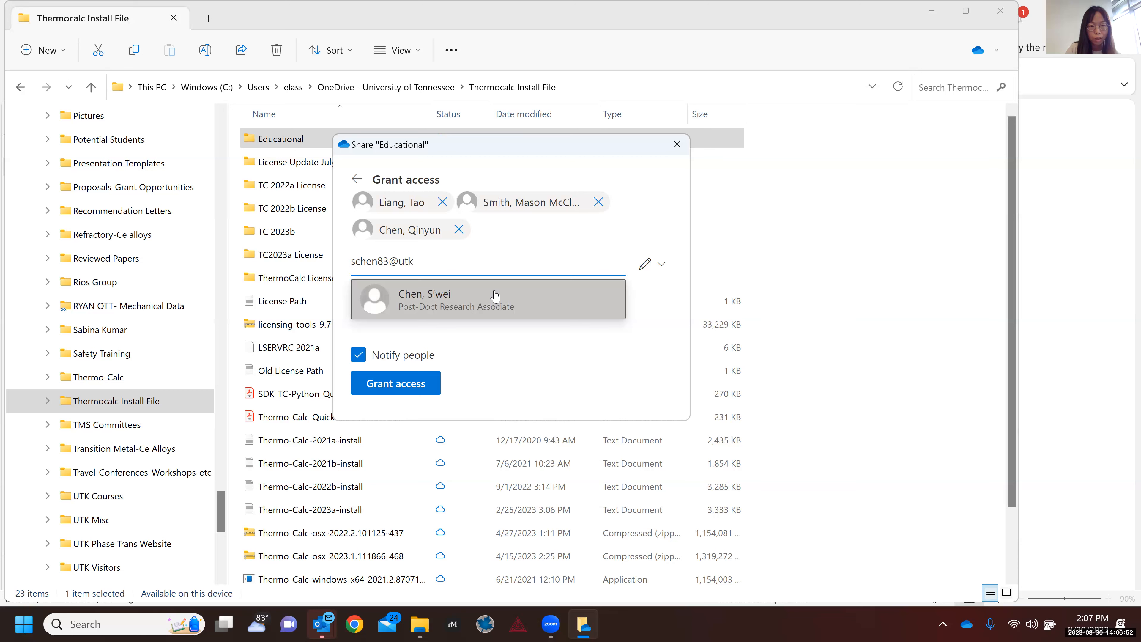
{"action": "left_click", "coordinate": [496, 295]}
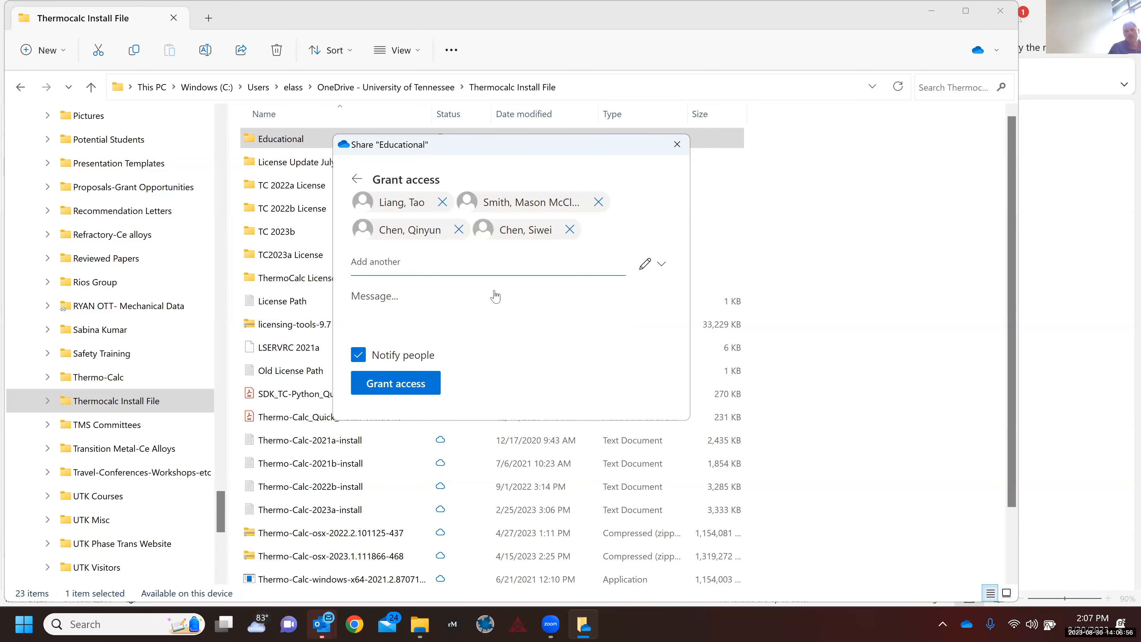
{"action": "left_click", "coordinate": [389, 389]}
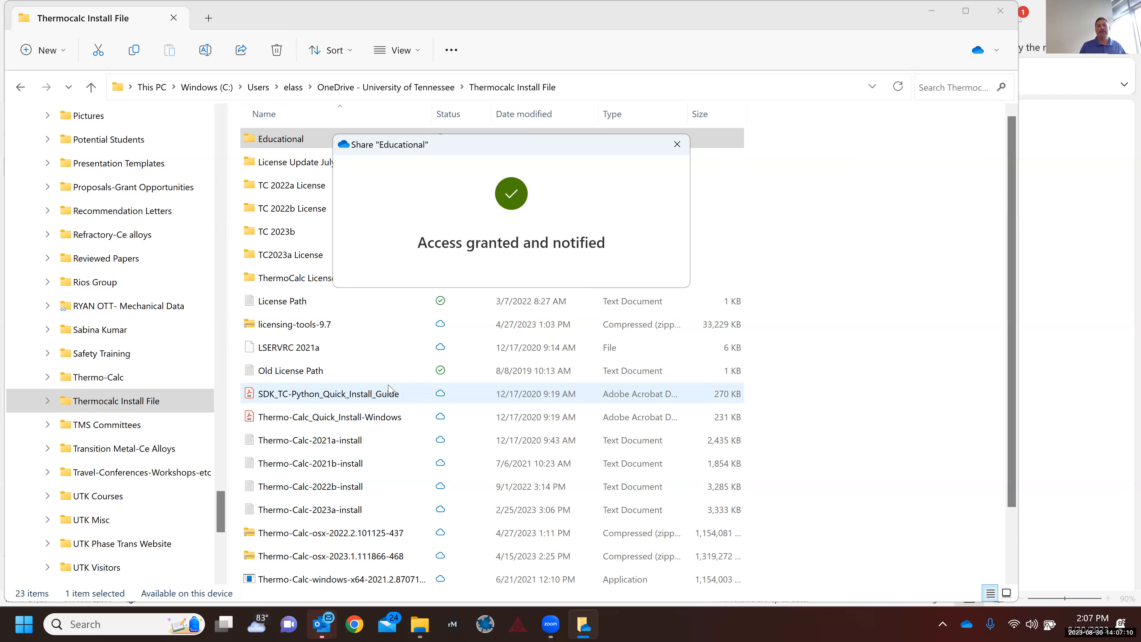
Step: Close the sharing confirmation, then read the ThermoCalc access request and Fwd: ThermoCalc Tutorial Sessions emails
{"action": "left_click", "coordinate": [675, 153]}
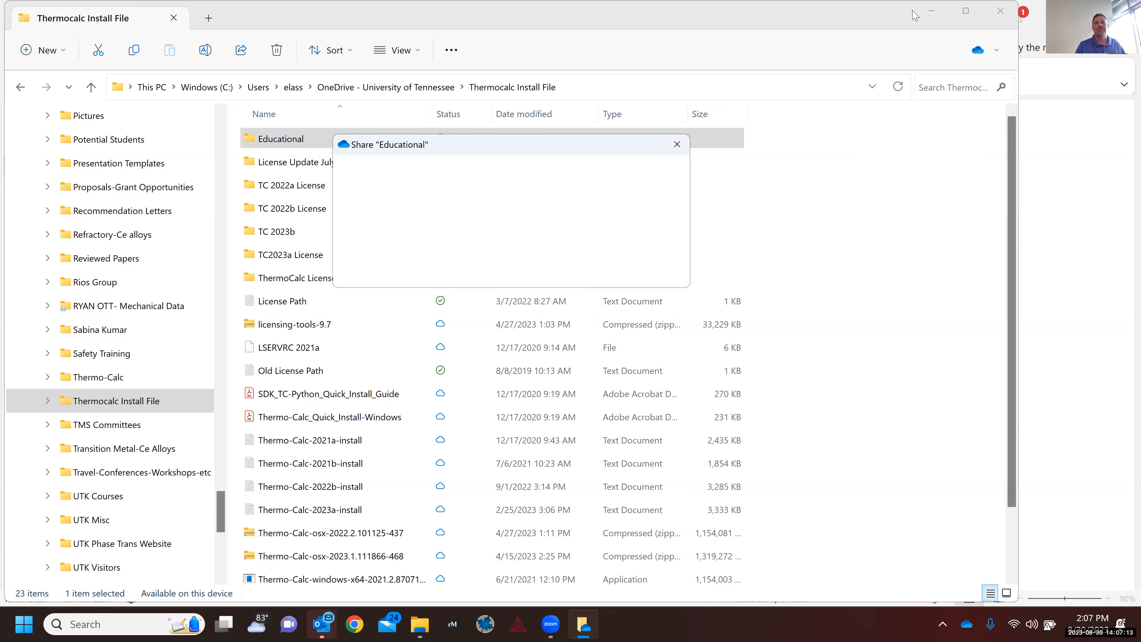
{"action": "left_click", "coordinate": [932, 15]}
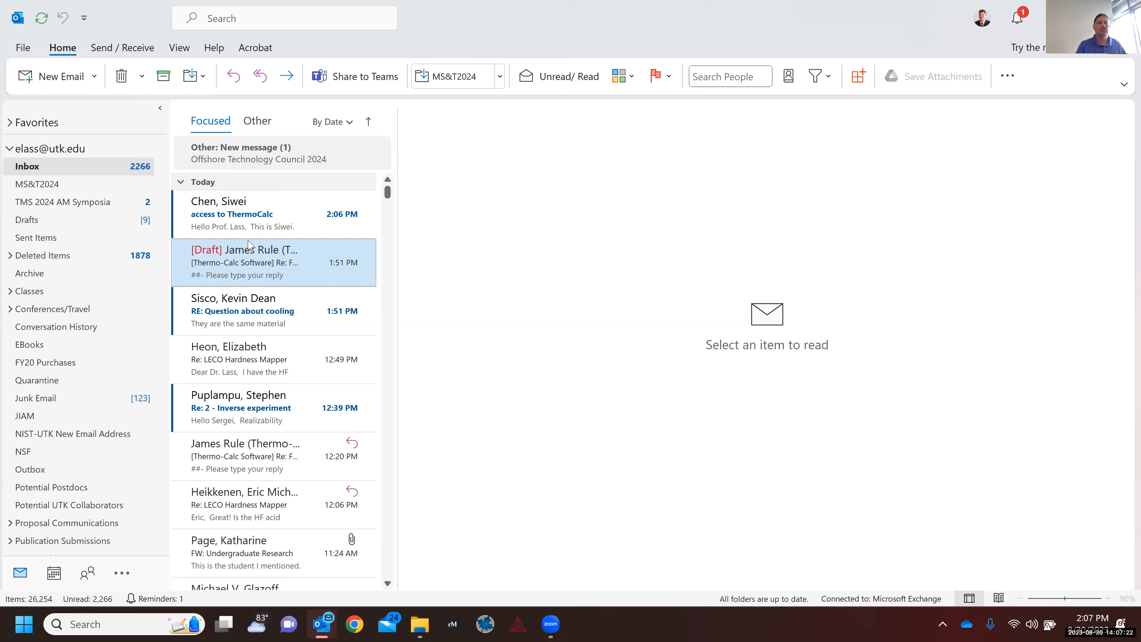
{"action": "left_click", "coordinate": [228, 233]}
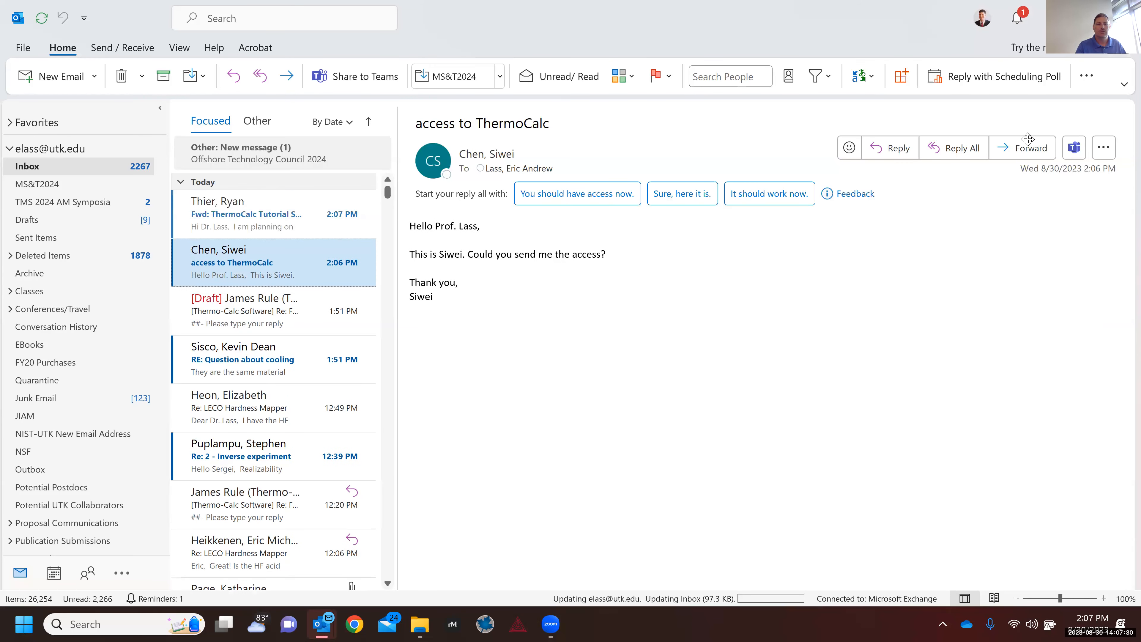
{"action": "left_click", "coordinate": [277, 216]}
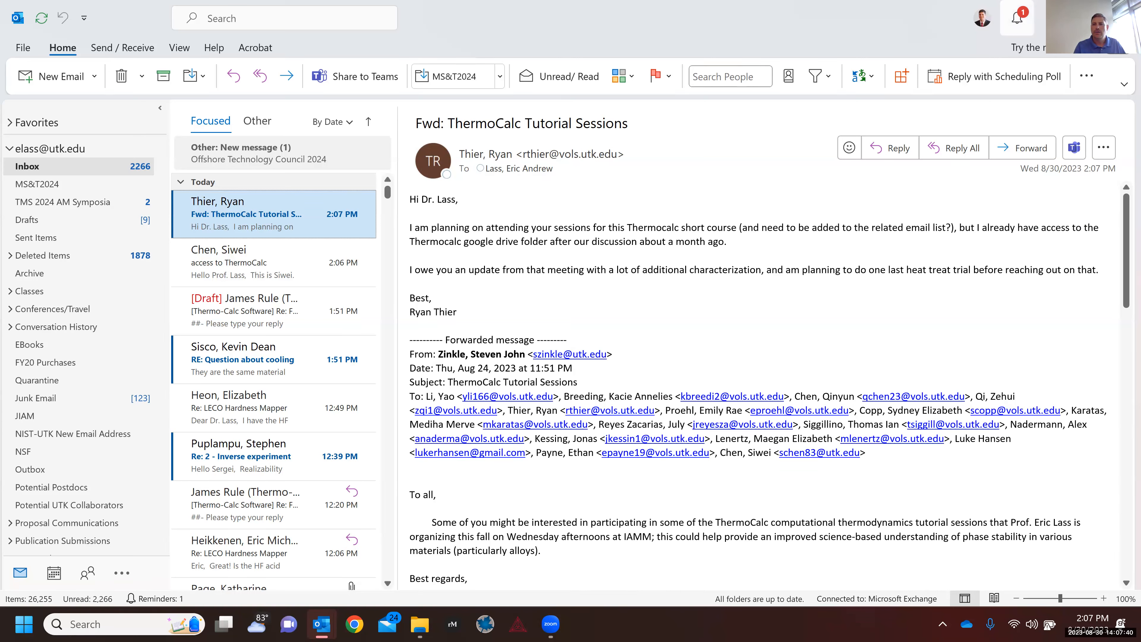
Step: Hide Outlook and the tutorial-sessions reminder, then launch Thermo-Calc 2023b
{"action": "left_click", "coordinate": [1053, 18]}
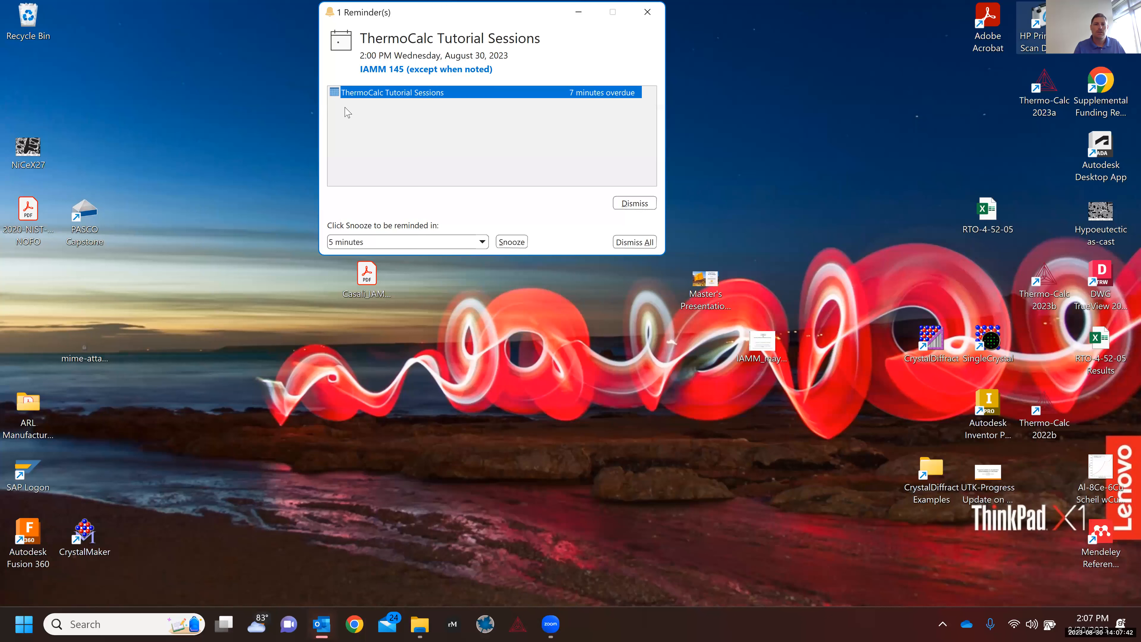
{"action": "left_click", "coordinate": [495, 131]}
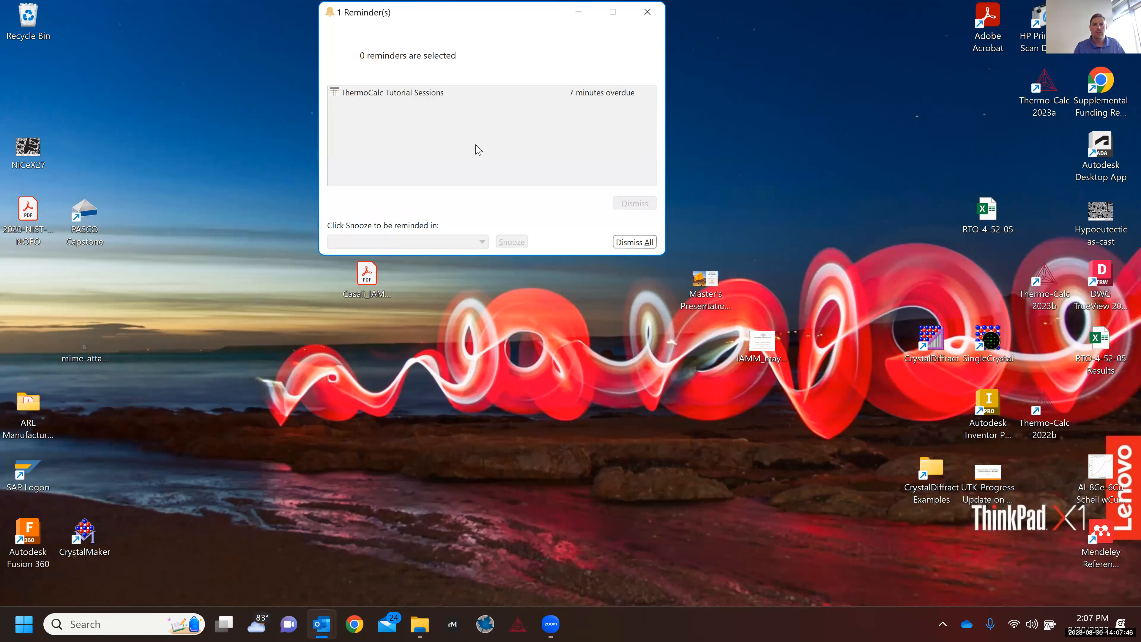
{"action": "left_click", "coordinate": [579, 16]}
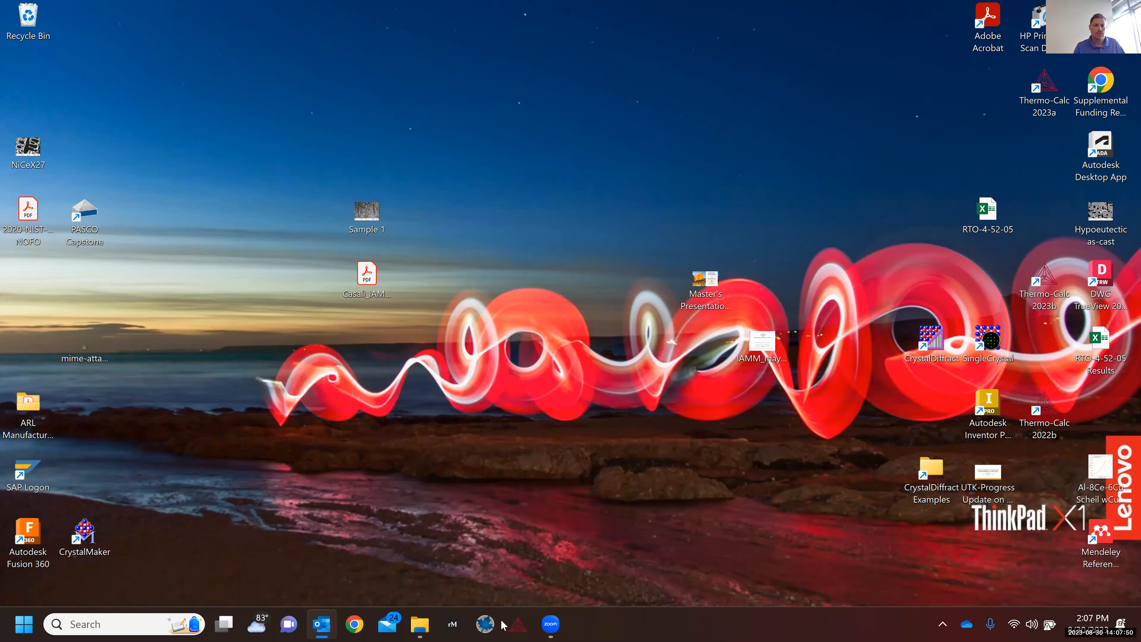
{"action": "left_click", "coordinate": [513, 630]}
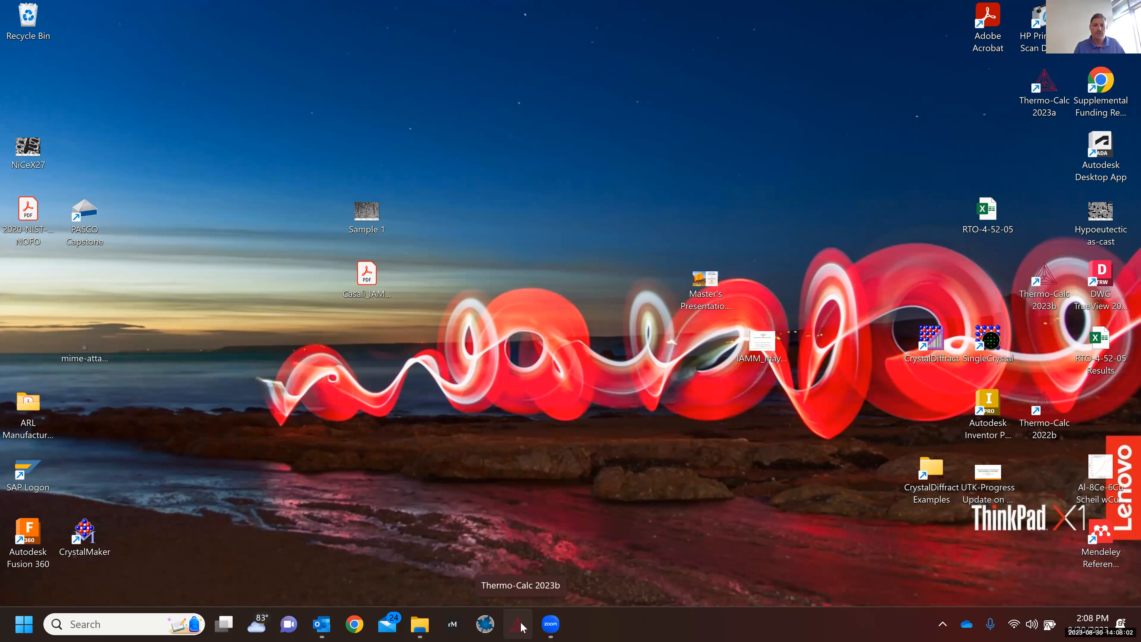
Step: Let Thermo-Calc 2023b load onto its empty My Project start page with activity templates
{"action": "left_click", "coordinate": [521, 626]}
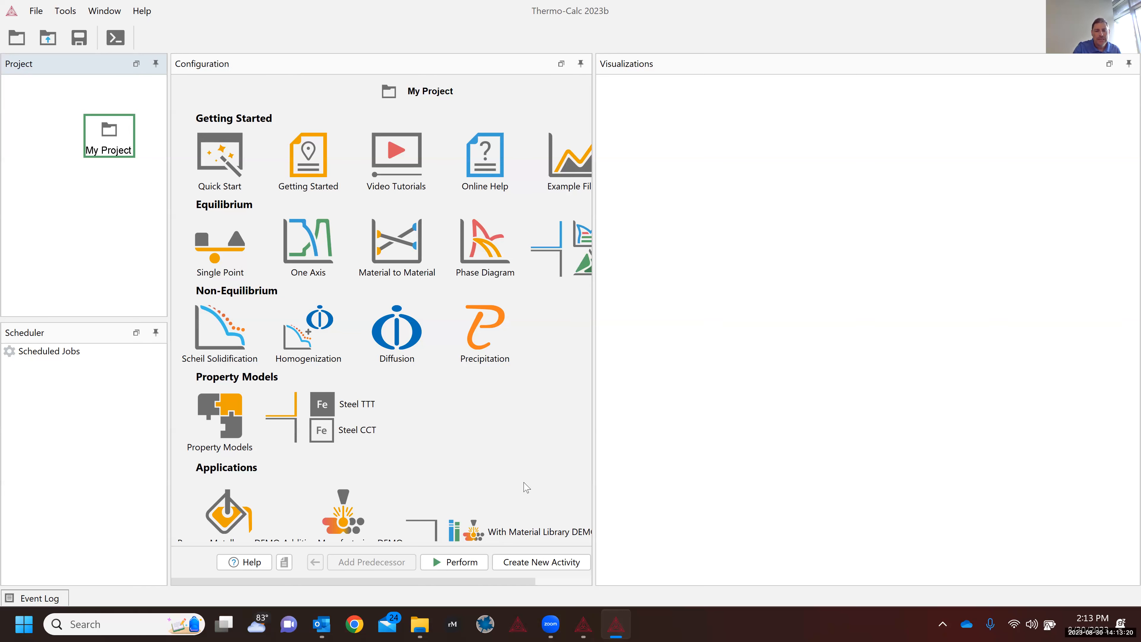
Step: Open the Educational folder in Thermocalc Install File and widen the Name column to show full installer names
{"action": "left_click", "coordinate": [414, 628]}
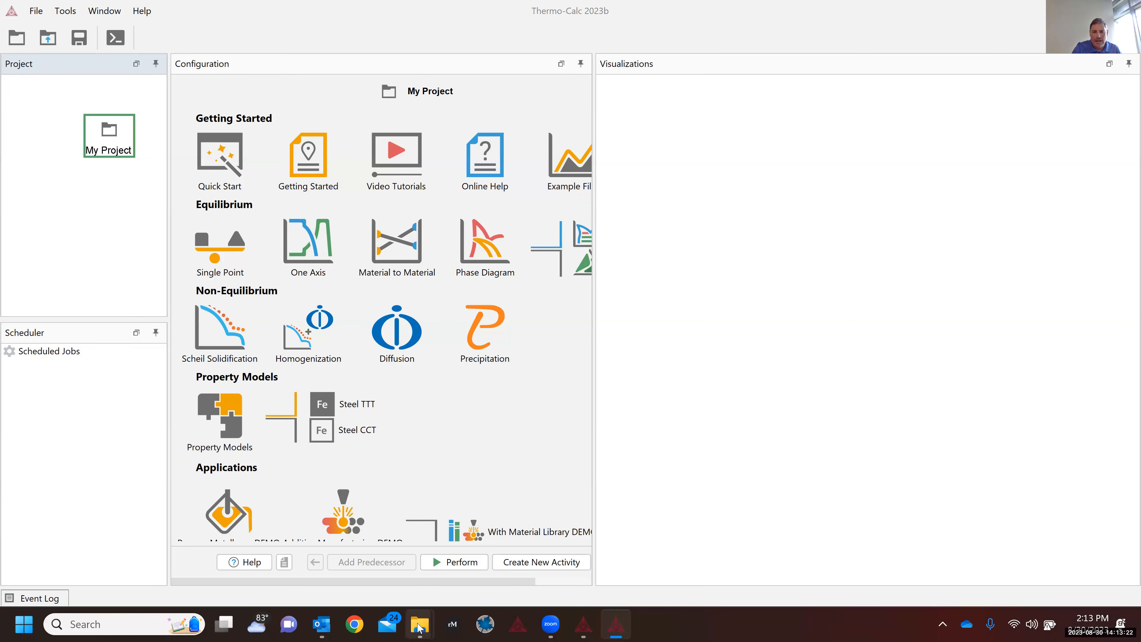
{"action": "left_click", "coordinate": [510, 570]}
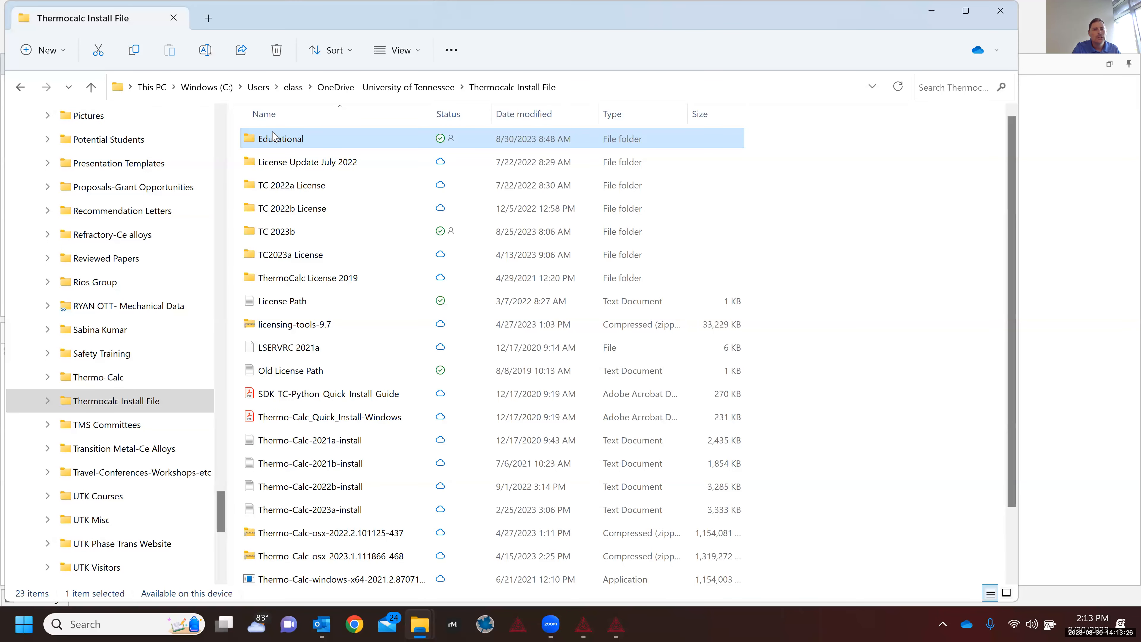
{"action": "double_click", "coordinate": [271, 140]}
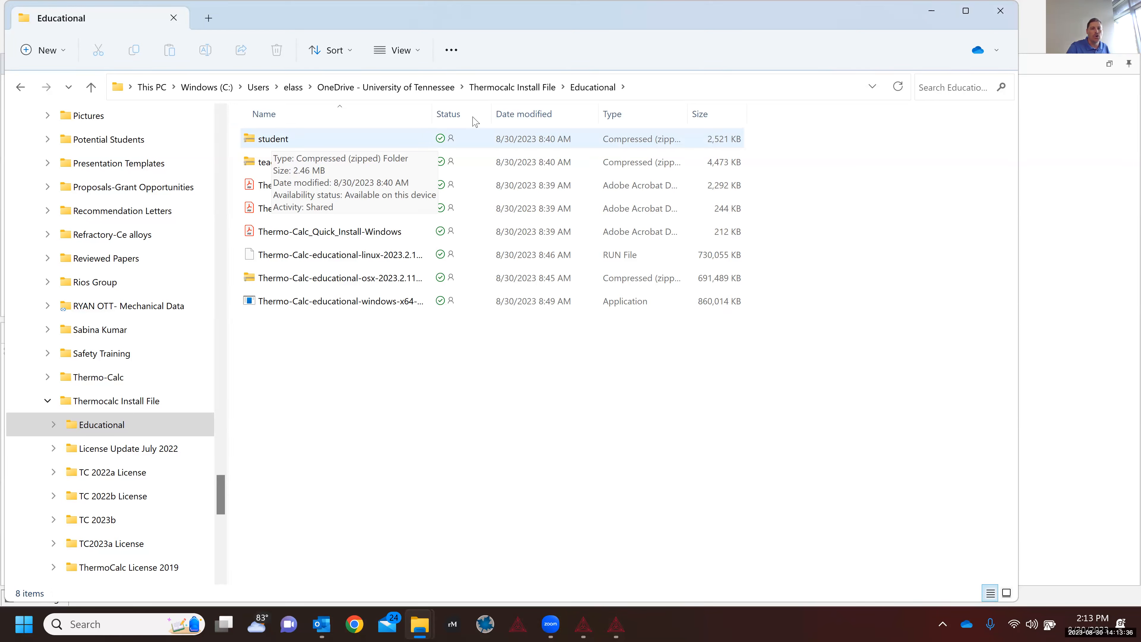
{"action": "left_click_drag", "start_coordinate": [505, 111], "coordinate": [535, 137]}
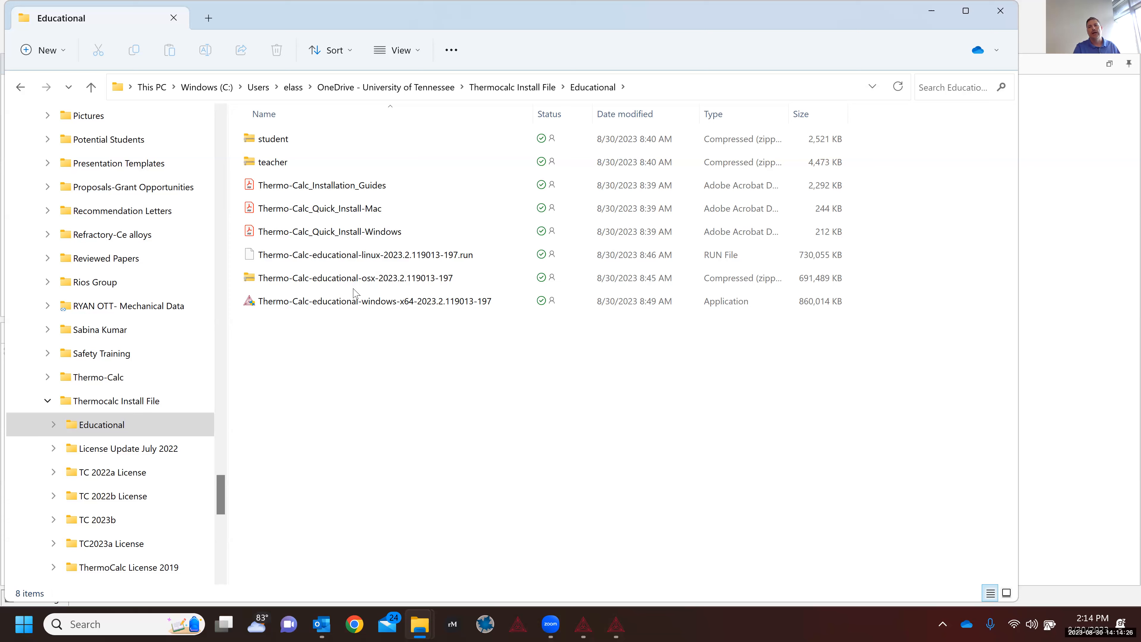
Step: Minimize File Explorer and choose the One Axis template under Equilibrium on My Project
{"action": "left_click", "coordinate": [934, 11]}
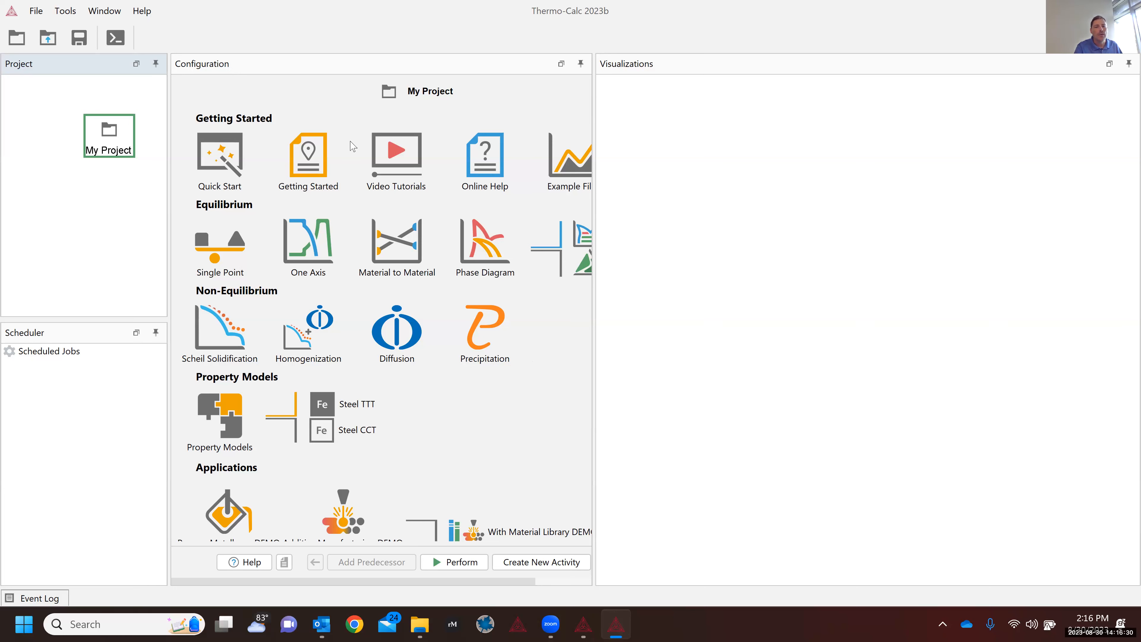
{"action": "left_click", "coordinate": [300, 252]}
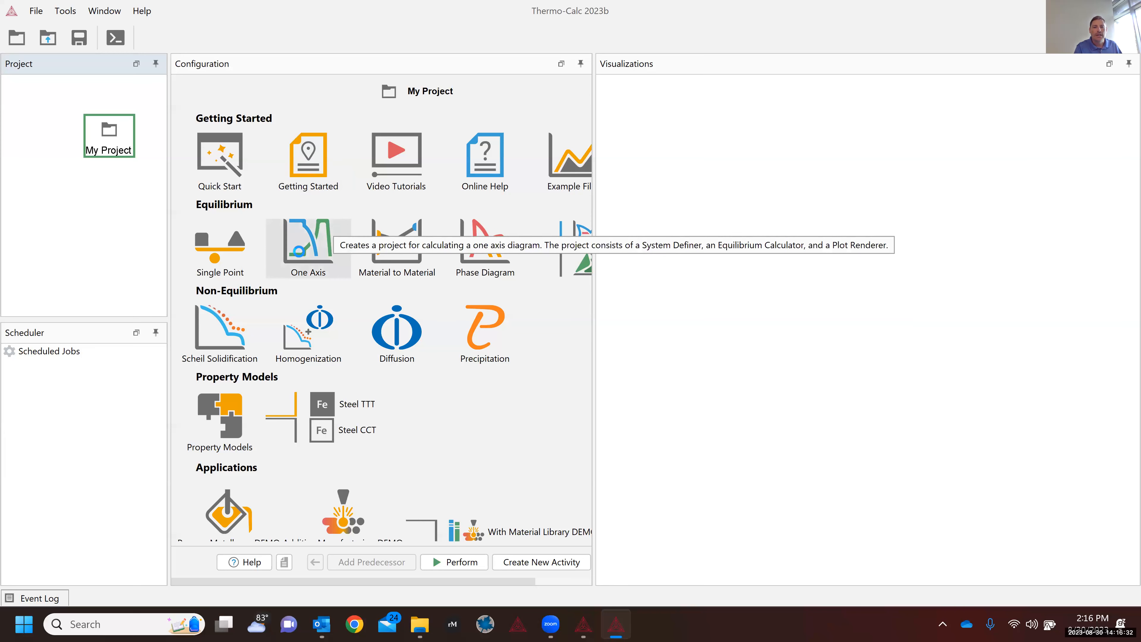
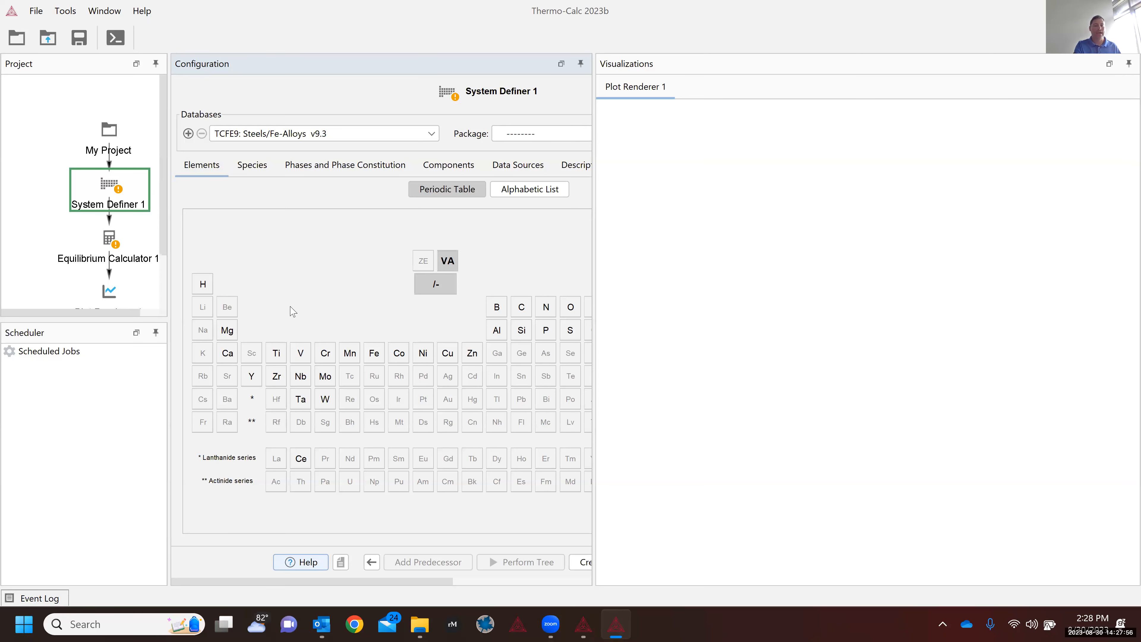
Step: Show the My Project activity templates overview, then switch to Console mode
{"action": "left_click", "coordinate": [111, 151]}
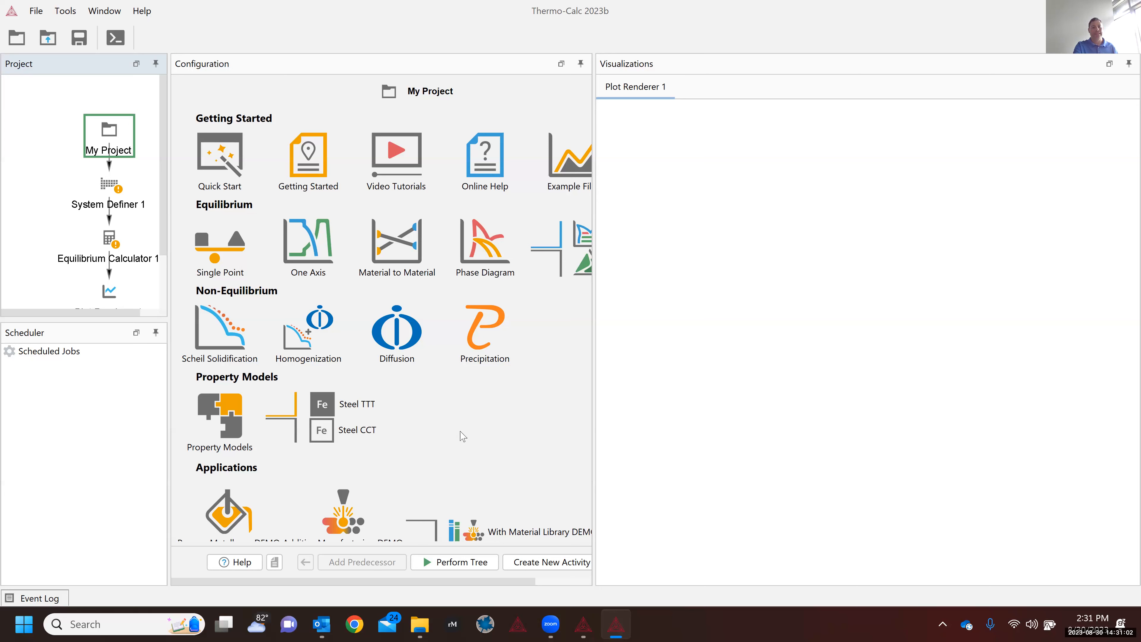
{"action": "left_click", "coordinate": [118, 41]}
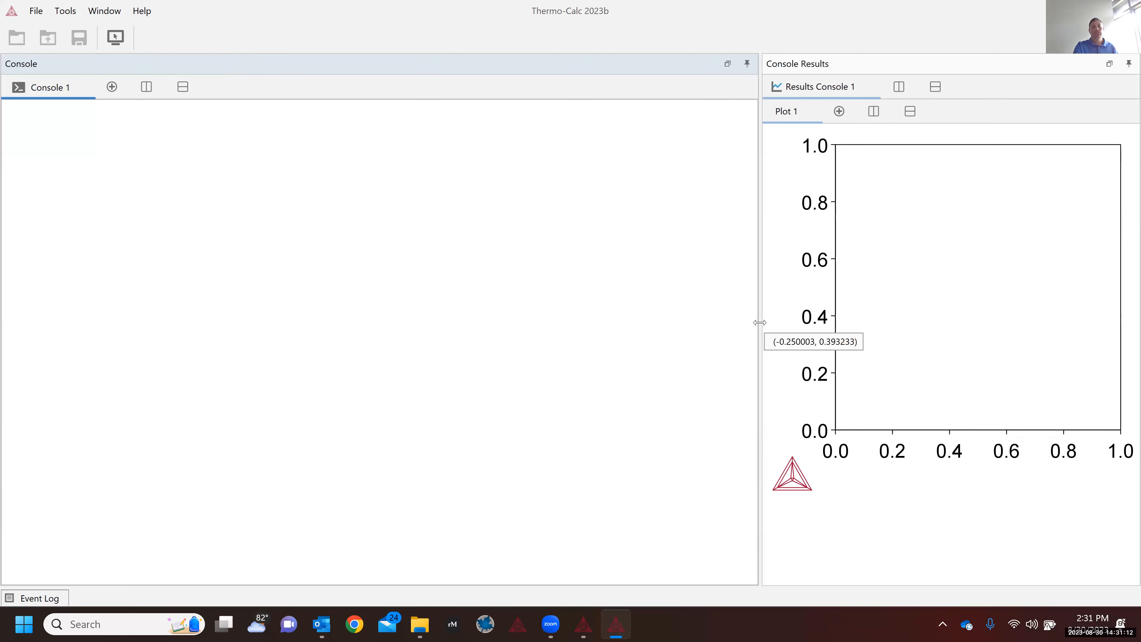
Step: Widen the Console Results plot area, then return to graphical mode
{"action": "left_click_drag", "start_coordinate": [756, 322], "coordinate": [594, 344]}
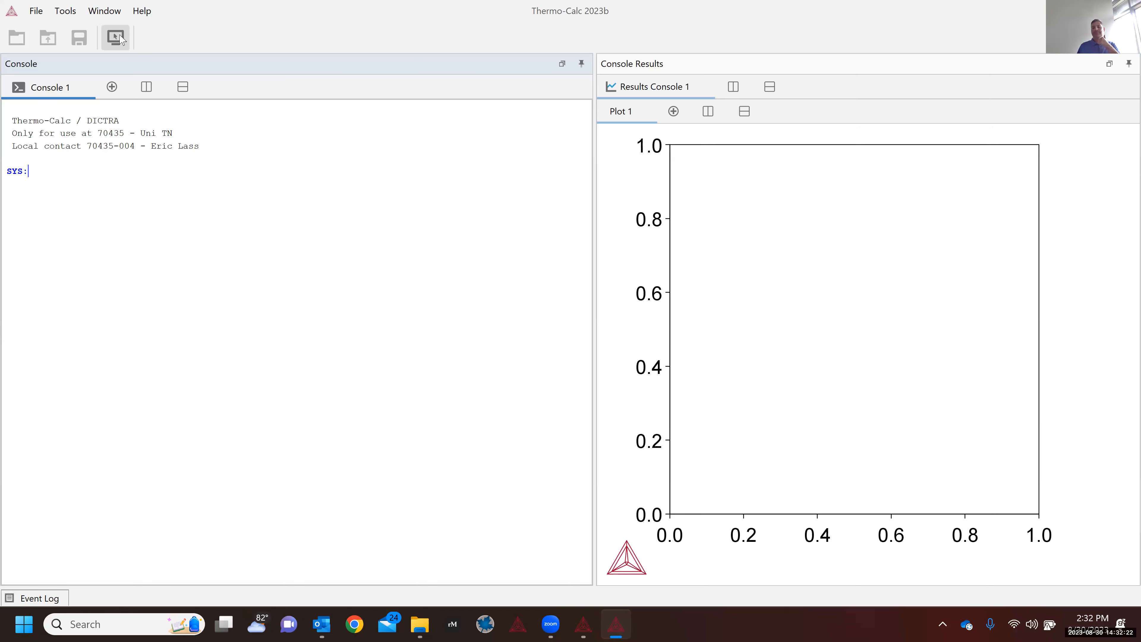
{"action": "left_click", "coordinate": [117, 38]}
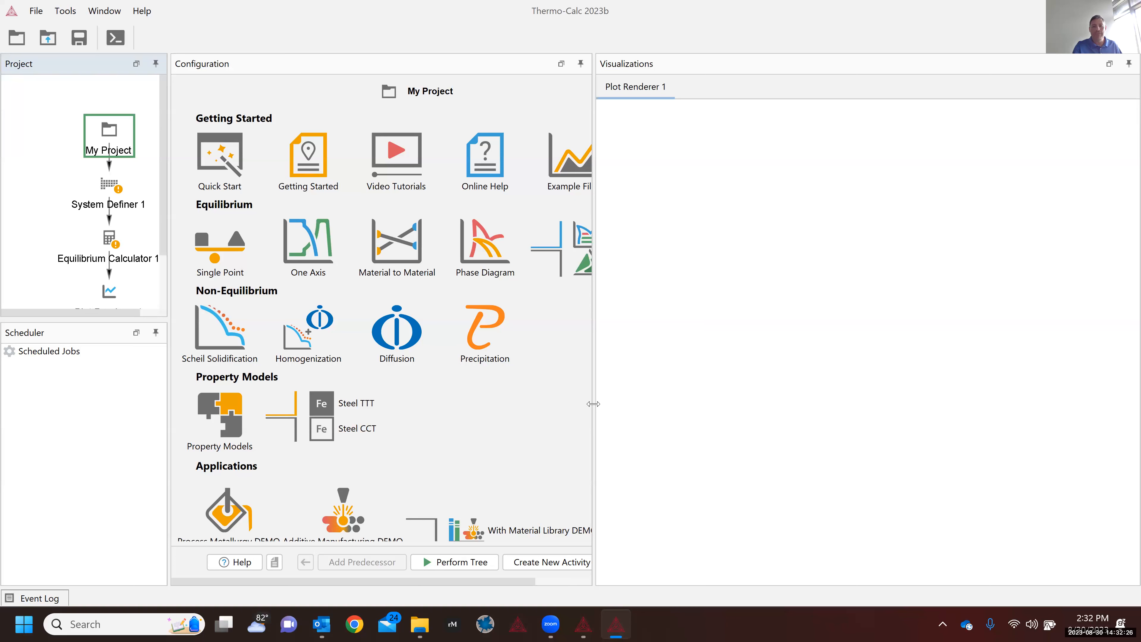
Step: Widen the Configuration panel and browse the Window and Help menu options
{"action": "left_click_drag", "start_coordinate": [593, 404], "coordinate": [638, 412]}
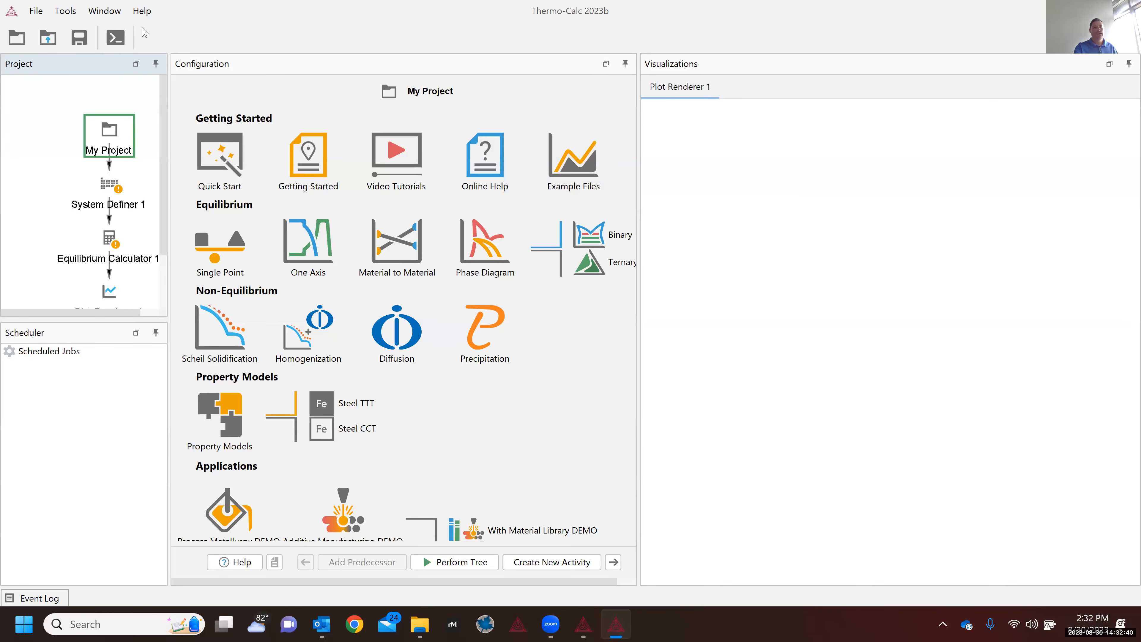
{"action": "left_click", "coordinate": [112, 11]}
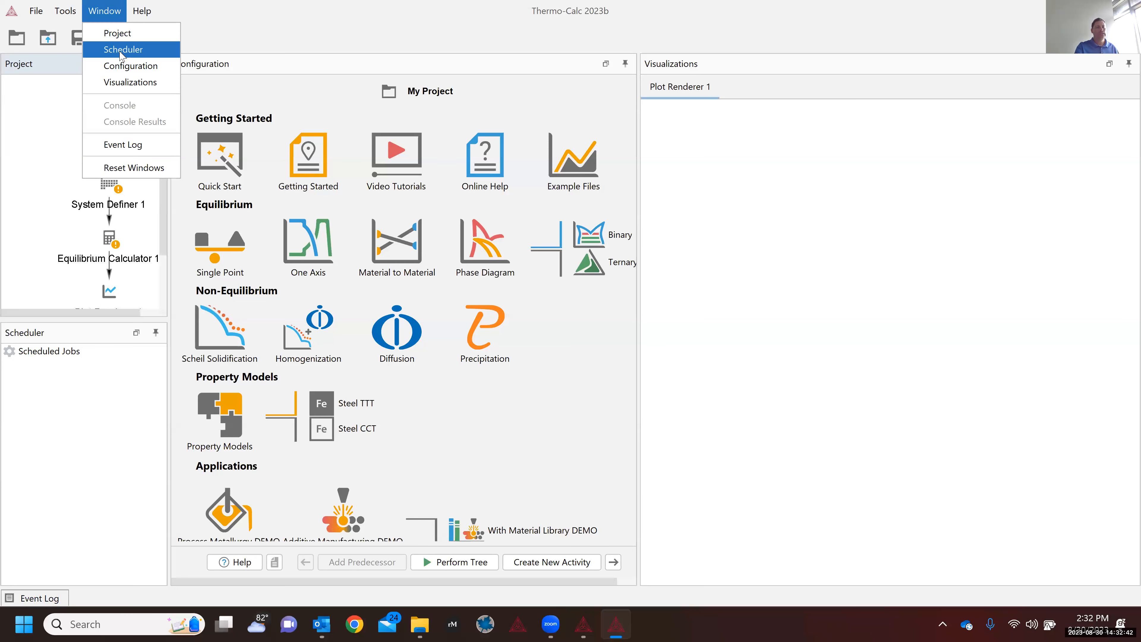
{"action": "mouse_move", "coordinate": [68, 12]}
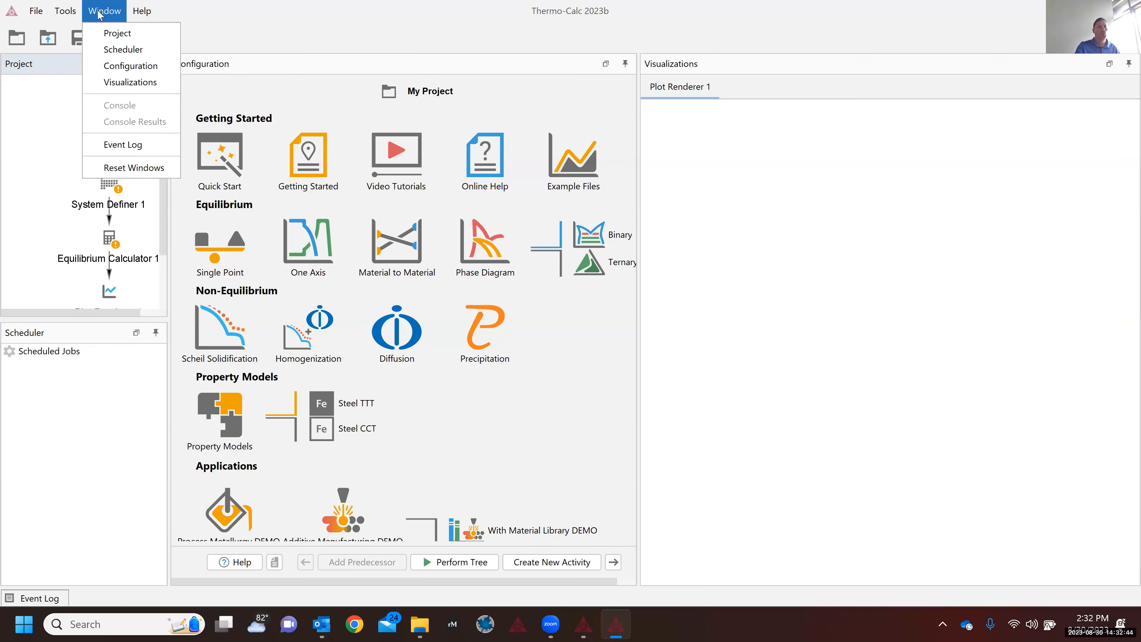
{"action": "mouse_move", "coordinate": [142, 13]}
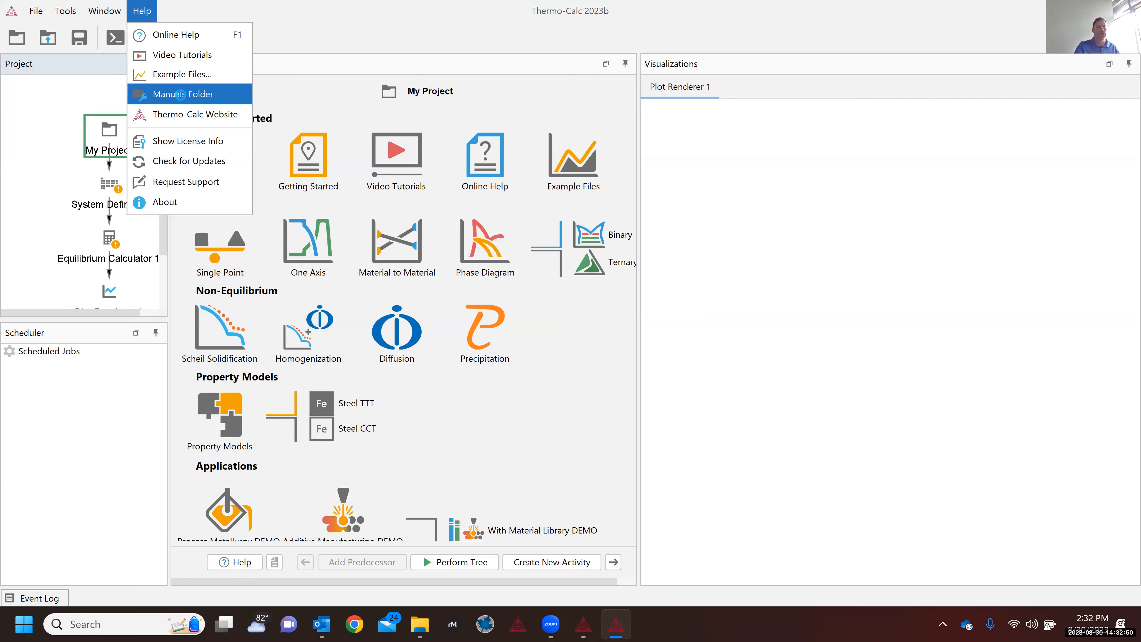
Step: Open Manuals > All Thermo-Calc Documentation and widen the Name column to show full PDF names
{"action": "left_click", "coordinate": [182, 95]}
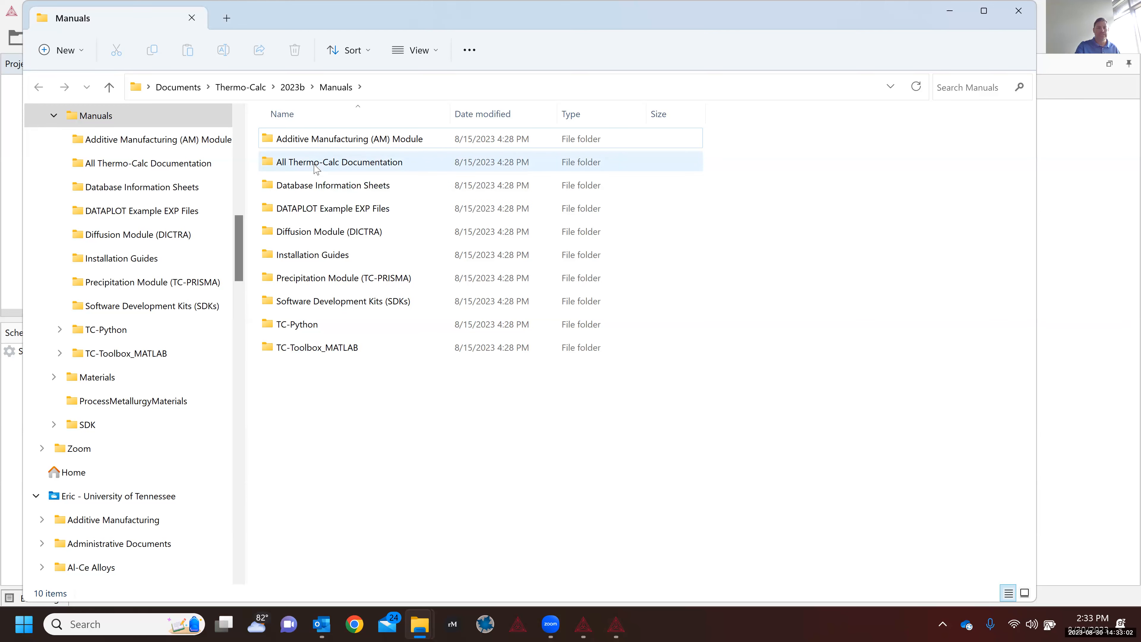
{"action": "double_click", "coordinate": [314, 164]}
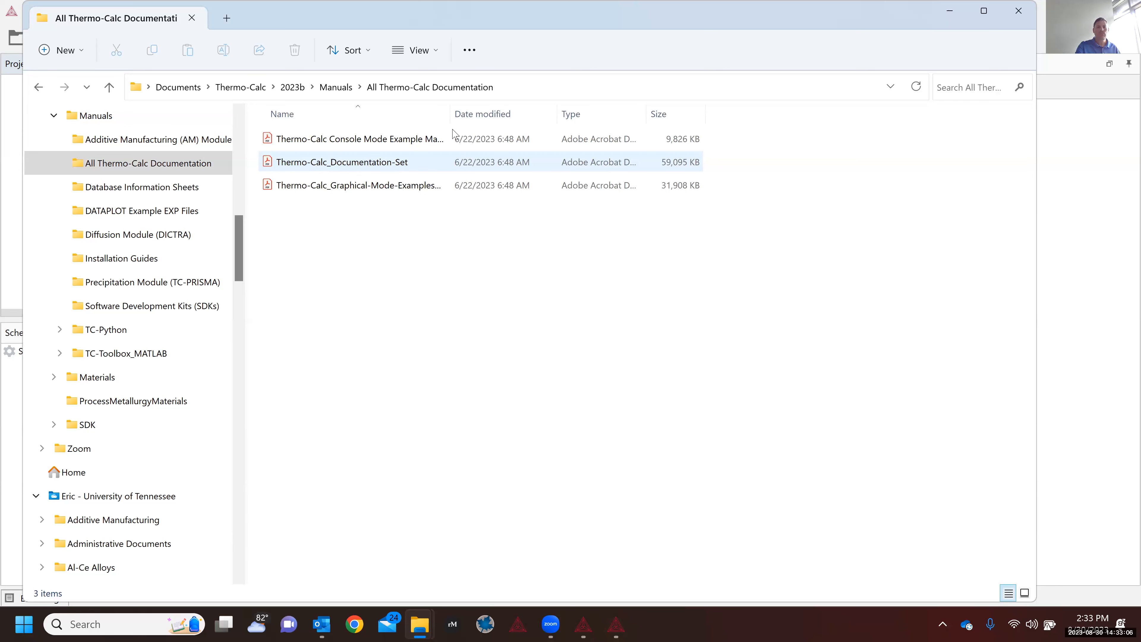
{"action": "left_click_drag", "start_coordinate": [450, 121], "coordinate": [527, 120]}
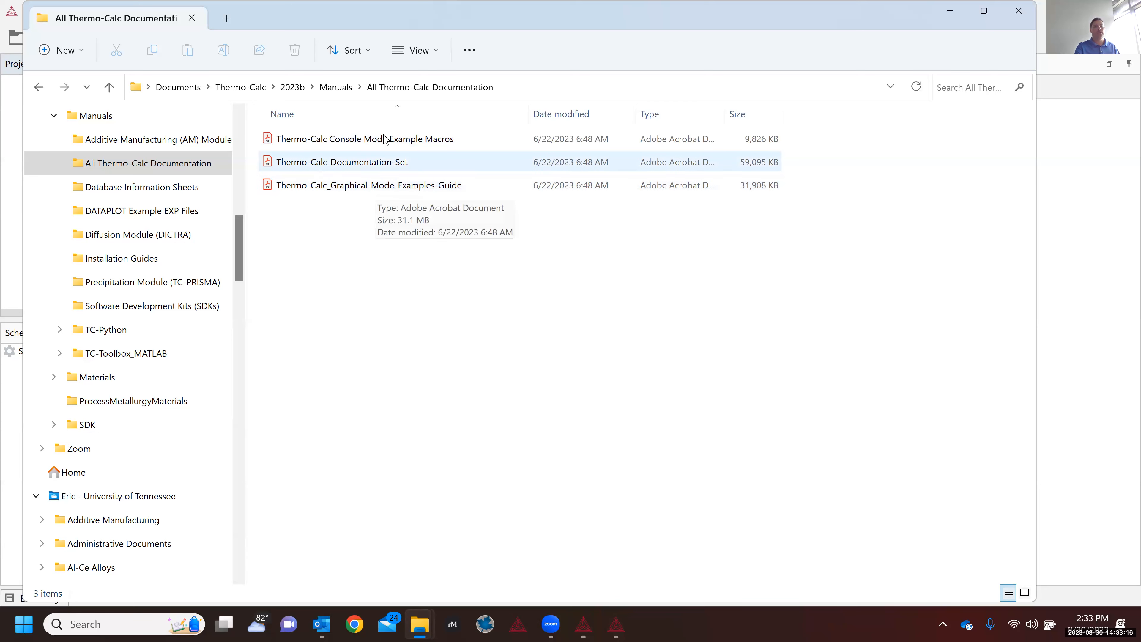
Step: Open the Console Mode Example Macros PDF, page down to the tcex example list, and hide the bookmarks
{"action": "double_click", "coordinate": [379, 143]}
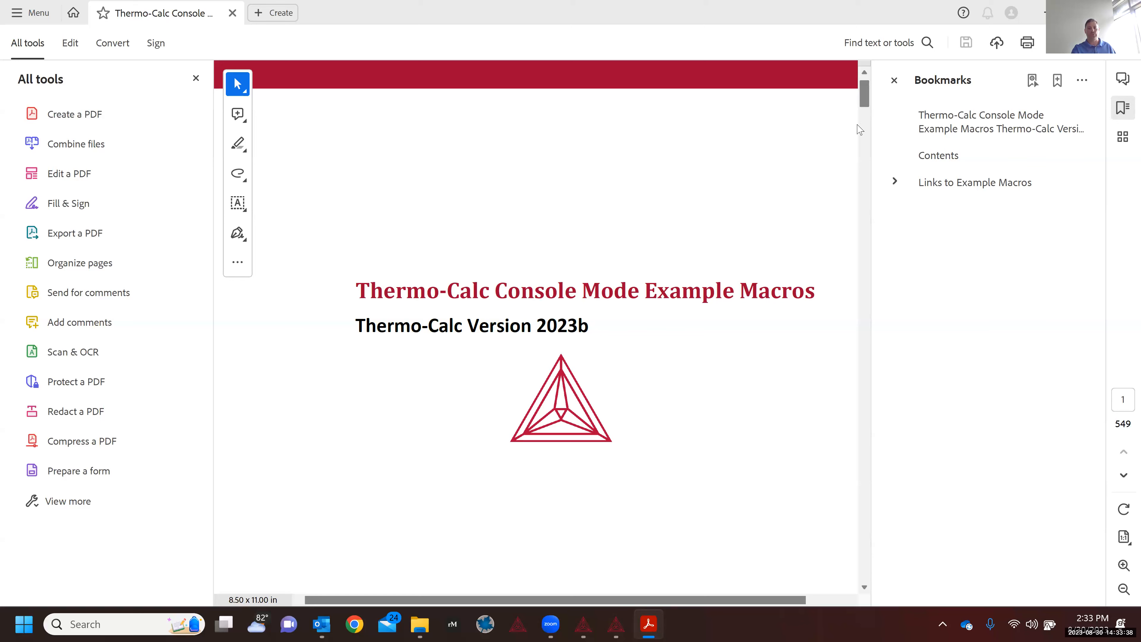
{"action": "scroll", "coordinate": [867, 102], "scroll_direction": "down", "scroll_amount": 10}
{"action": "mouse_move", "coordinate": [868, 97]}
{"action": "left_mouse_down"}
{"action": "mouse_move", "coordinate": [866, 119]}
{"action": "mouse_move", "coordinate": [867, 83]}
{"action": "left_mouse_up"}
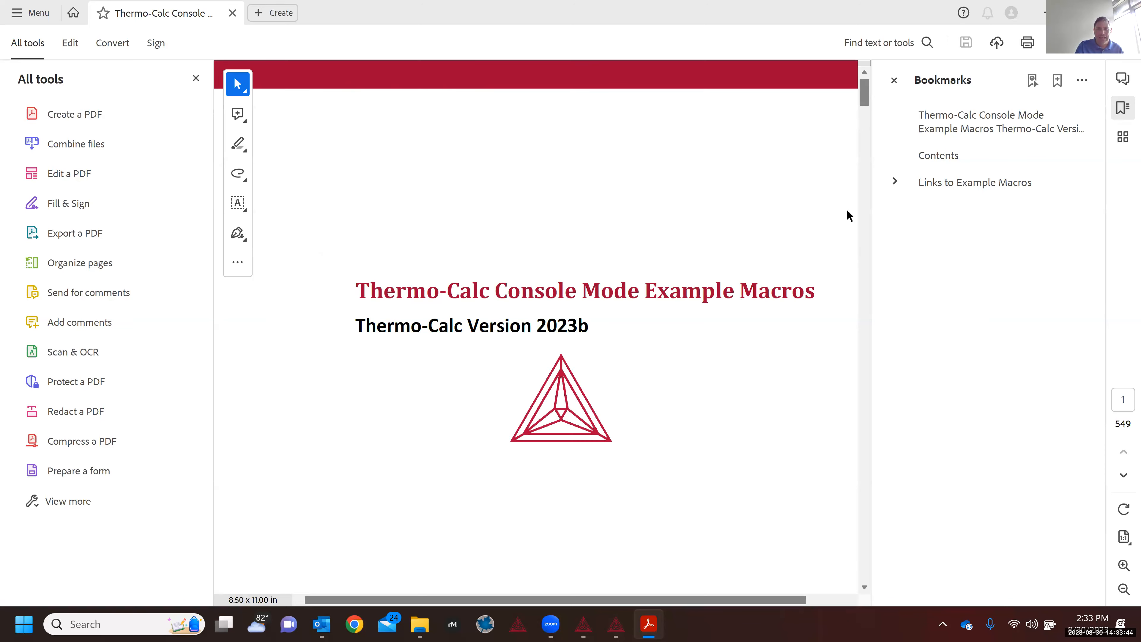
{"action": "left_click", "coordinate": [867, 269]}
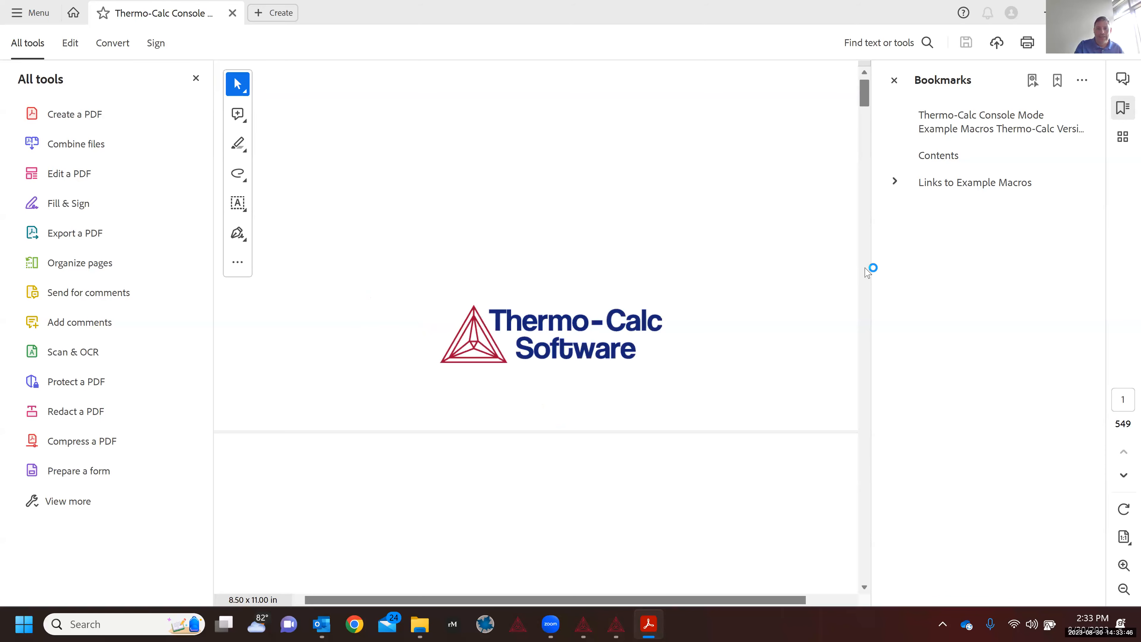
{"action": "left_click", "coordinate": [867, 270]}
{"action": "left_click", "coordinate": [867, 271]}
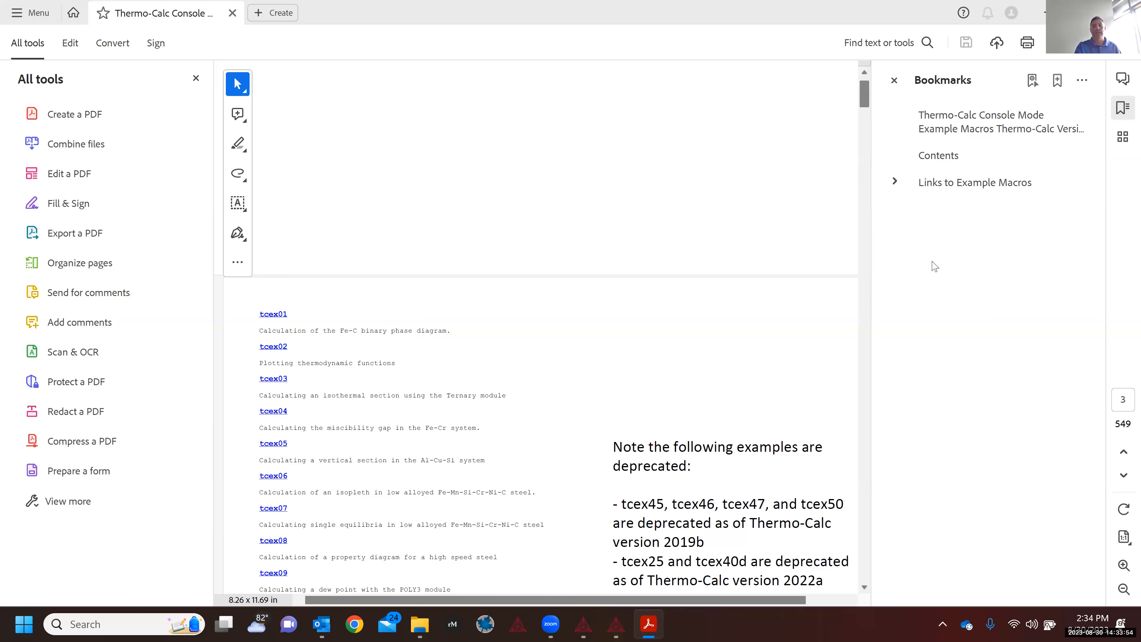
{"action": "left_click", "coordinate": [894, 80]}
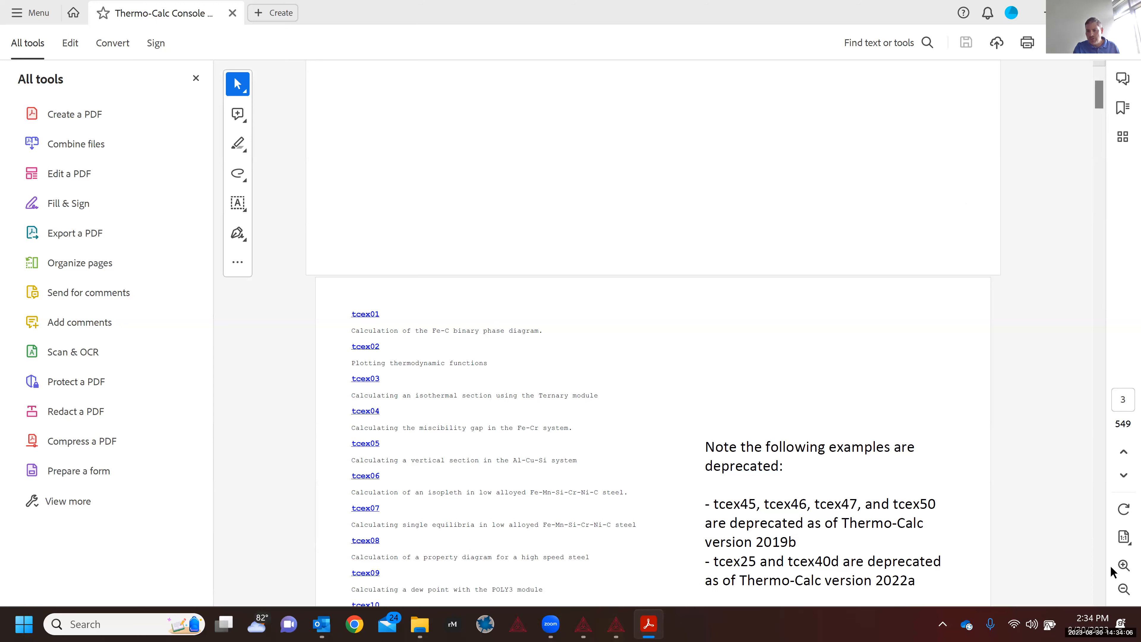
Step: Zoom the manual pages in, reread from the title page to the tcex01–tcex11 list, and return to File Explorer
{"action": "left_click", "coordinate": [1123, 566]}
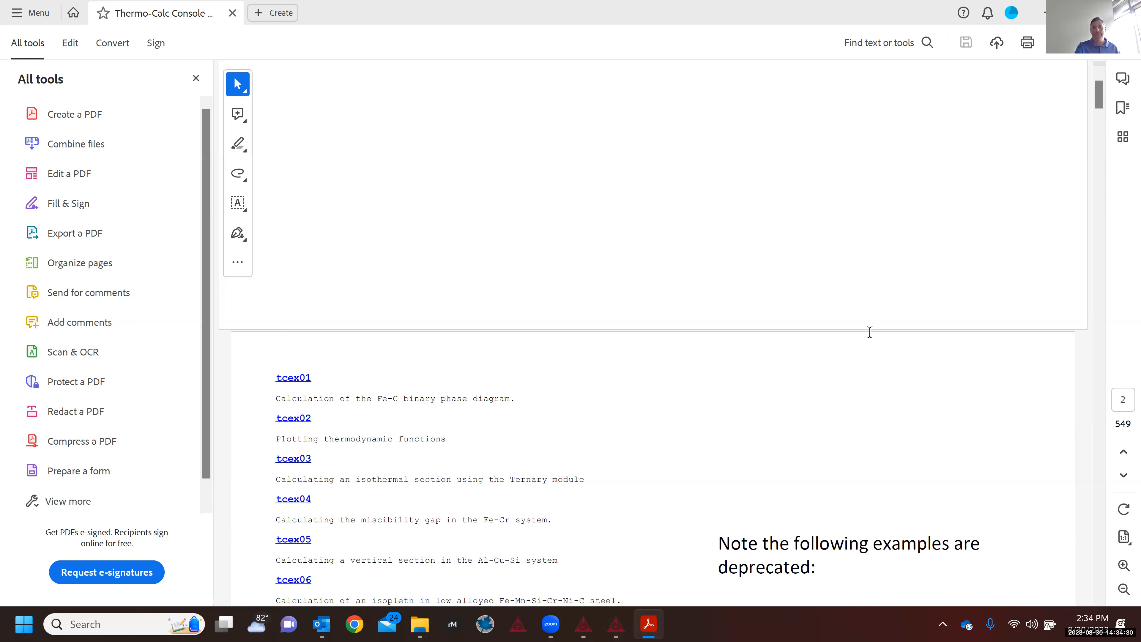
{"action": "left_click_drag", "start_coordinate": [1100, 94], "coordinate": [1095, 127]}
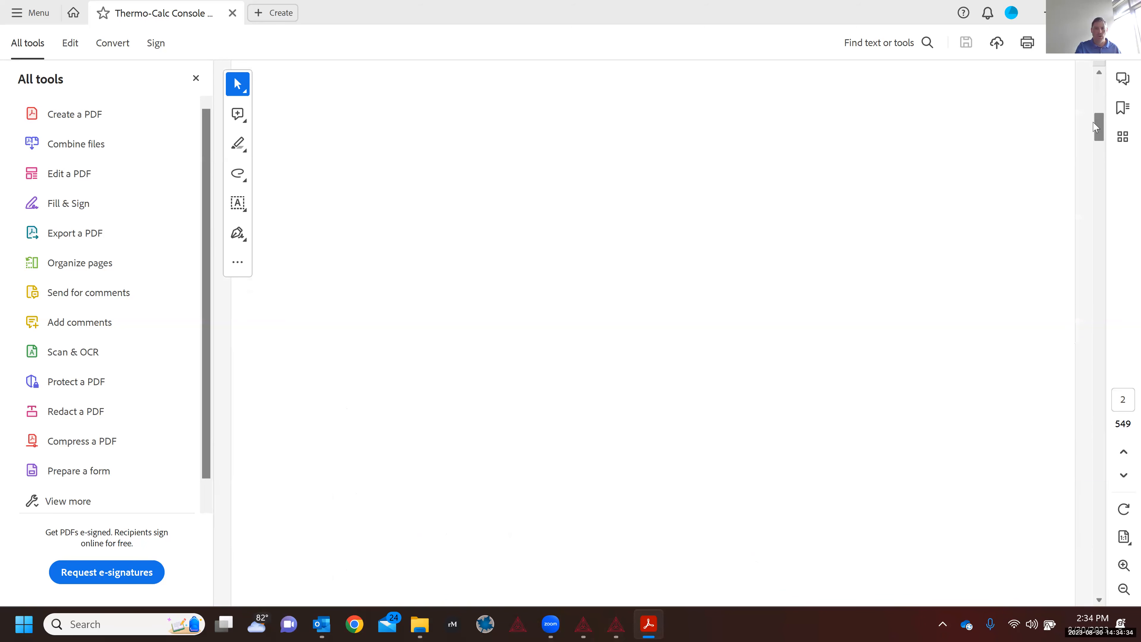
{"action": "left_click", "coordinate": [1096, 96]}
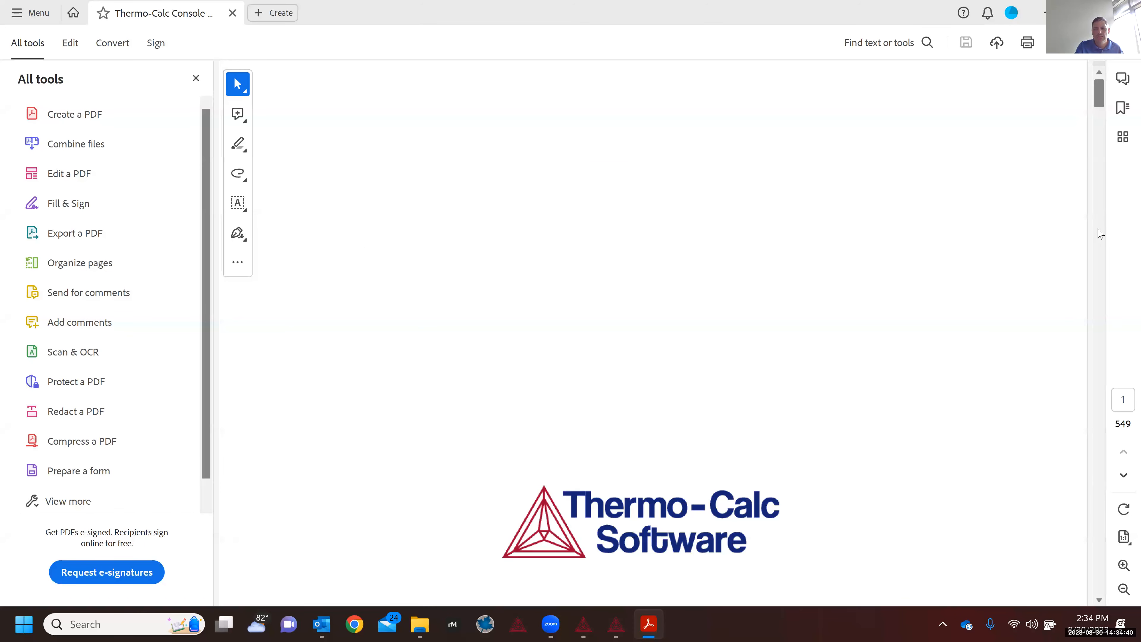
{"action": "scroll", "coordinate": [1101, 233], "scroll_direction": "down", "scroll_amount": 3}
{"action": "scroll", "coordinate": [1100, 234], "scroll_direction": "down", "scroll_amount": 3}
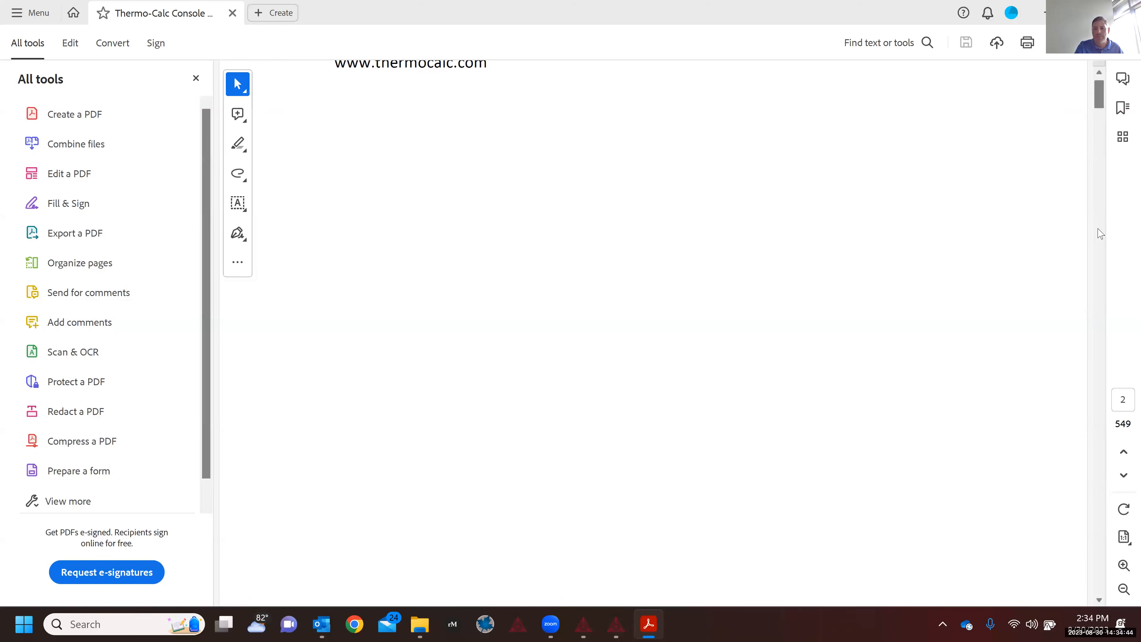
{"action": "scroll", "coordinate": [1100, 233], "scroll_direction": "down", "scroll_amount": 3}
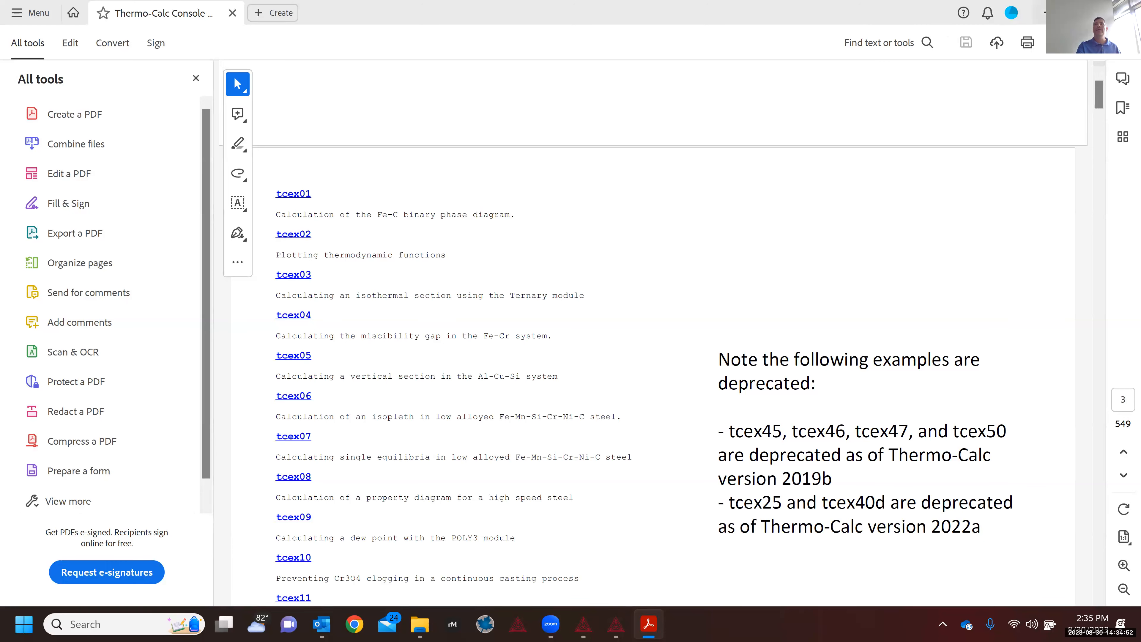
{"action": "key", "text": "alt+Tab"}
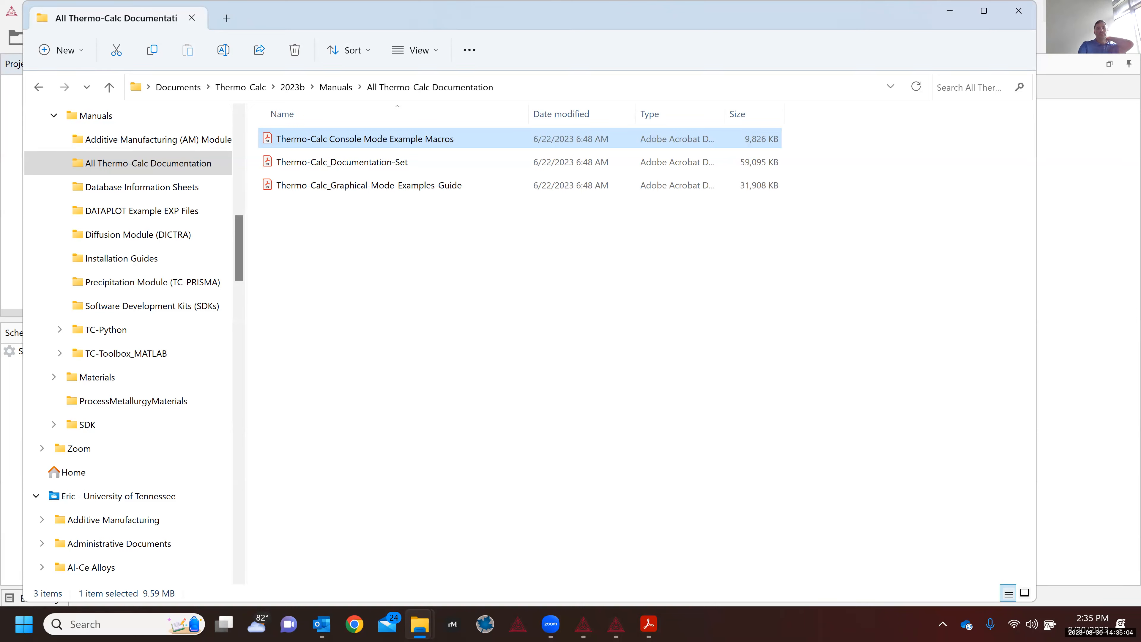
Step: Minimize the documentation folder window so Thermo-Calc's My Project shows
{"action": "left_click", "coordinate": [953, 10]}
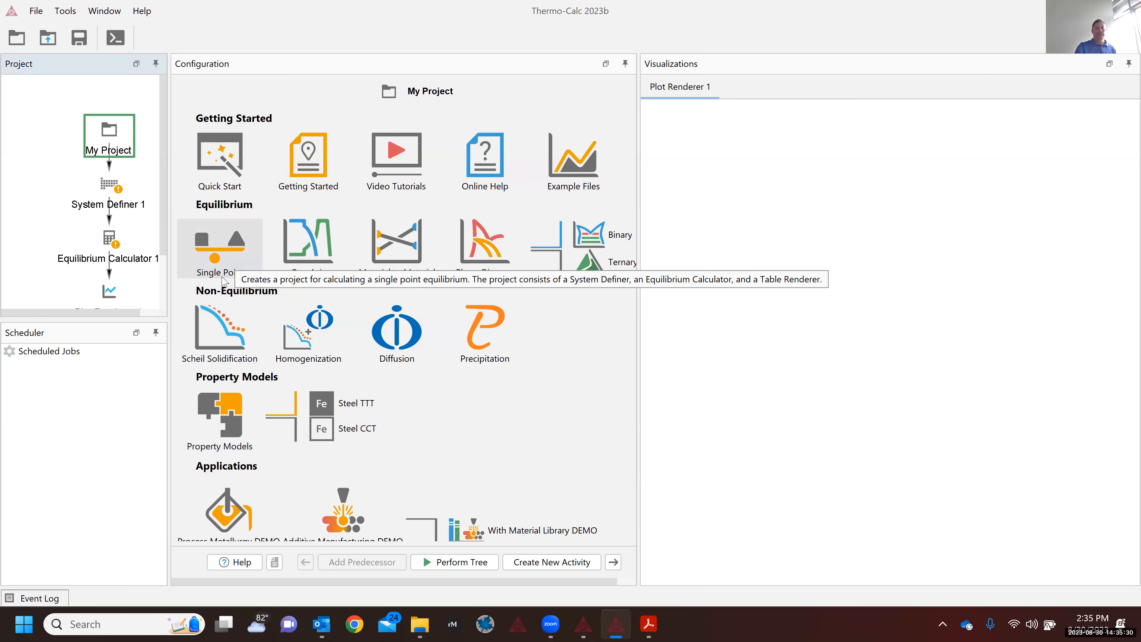
Step: Add a Single Point tree (System Definer 2, Equilibrium Calculator 2, Table Renderer 1) and widen the Project and Configuration panels
{"action": "left_click", "coordinate": [226, 297]}
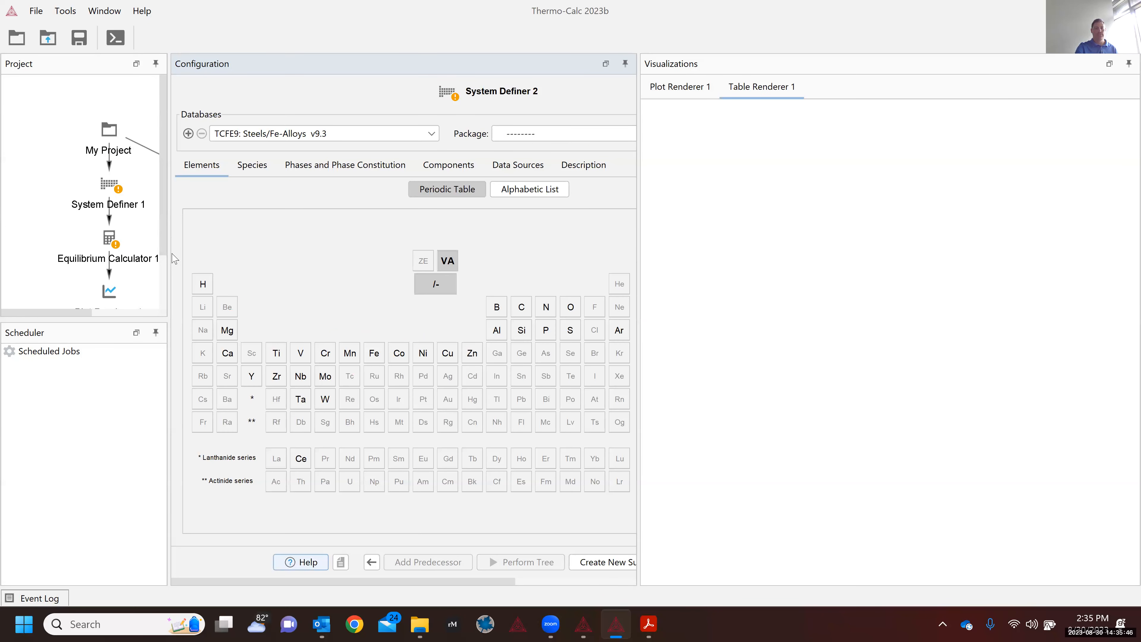
{"action": "left_click_drag", "start_coordinate": [169, 259], "coordinate": [313, 257]}
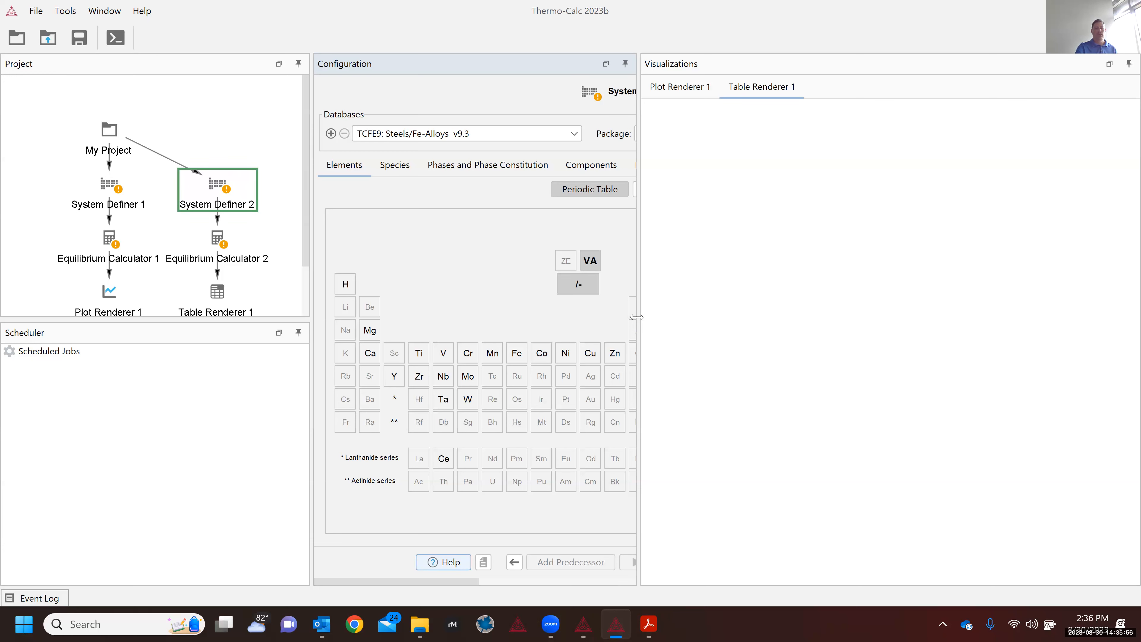
{"action": "left_click_drag", "start_coordinate": [636, 317], "coordinate": [859, 277]}
{"action": "left_click_drag", "start_coordinate": [860, 272], "coordinate": [910, 262]}
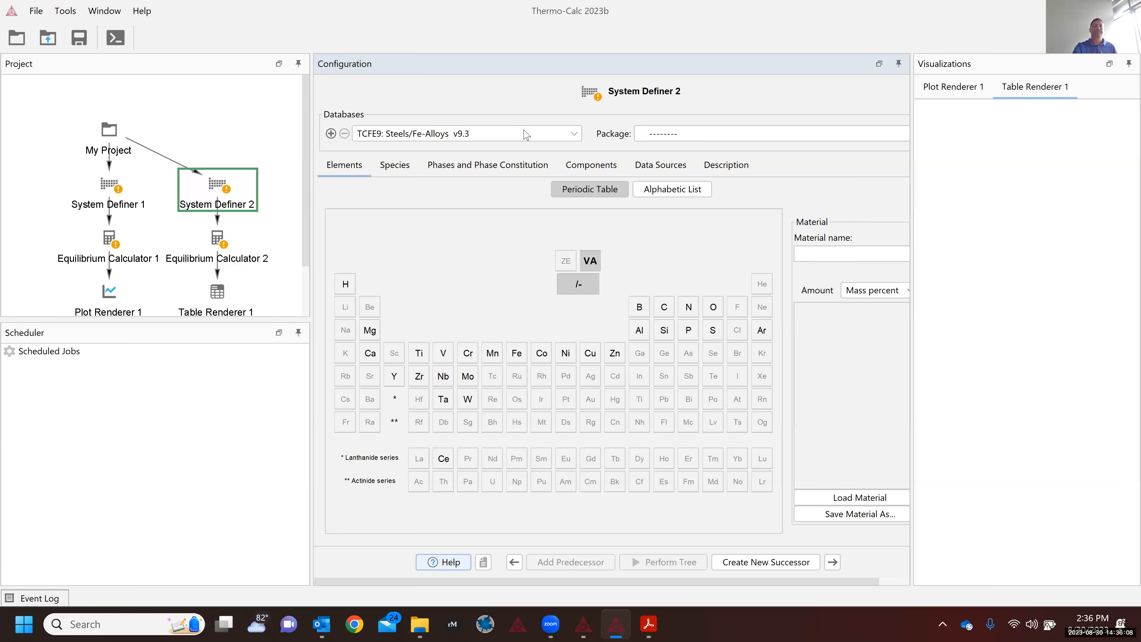
{"action": "left_click", "coordinate": [526, 134]}
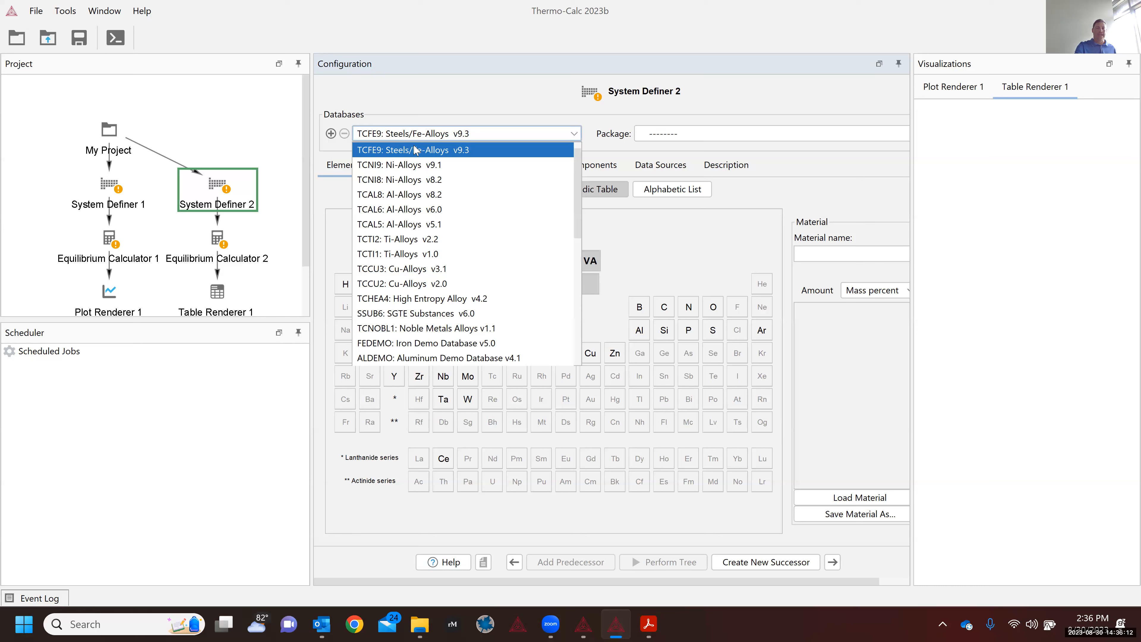
Step: Pick ALDEMO: Aluminum Demo Database v4.1 from the Databases list
{"action": "key", "text": "Down"}
{"action": "key", "text": "Down"}
{"action": "key", "text": "Down"}
{"action": "key", "text": "Down"}
{"action": "key", "text": "Down"}
{"action": "key", "text": "Down"}
{"action": "key", "text": "Down"}
{"action": "key", "text": "Down"}
{"action": "key", "text": "Down"}
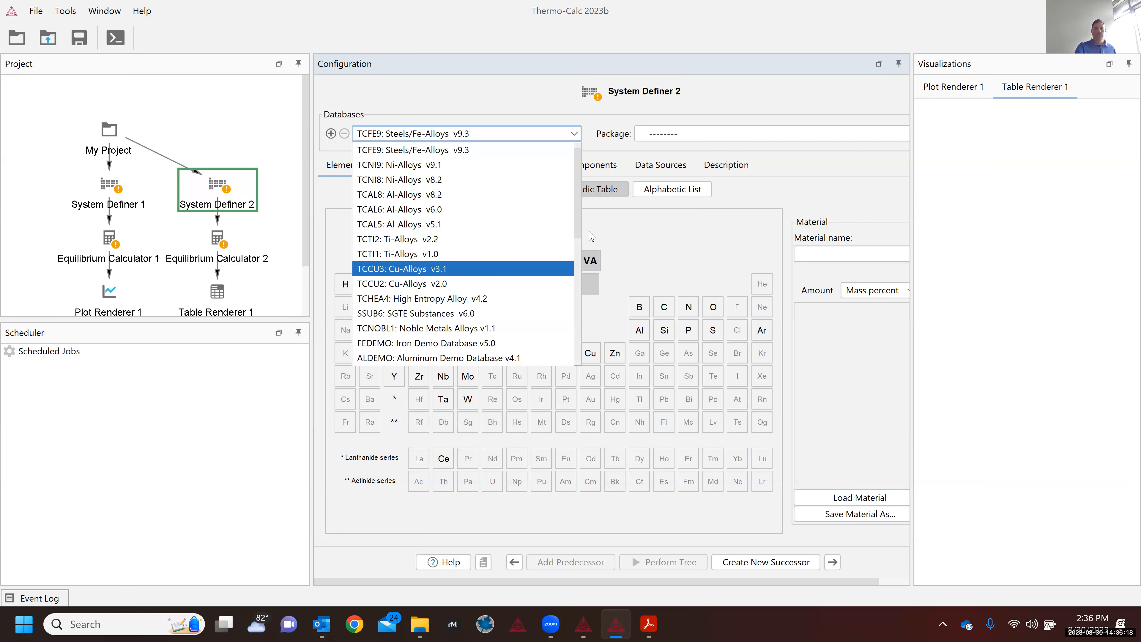
{"action": "scroll", "coordinate": [576, 244], "scroll_direction": "down", "scroll_amount": 1}
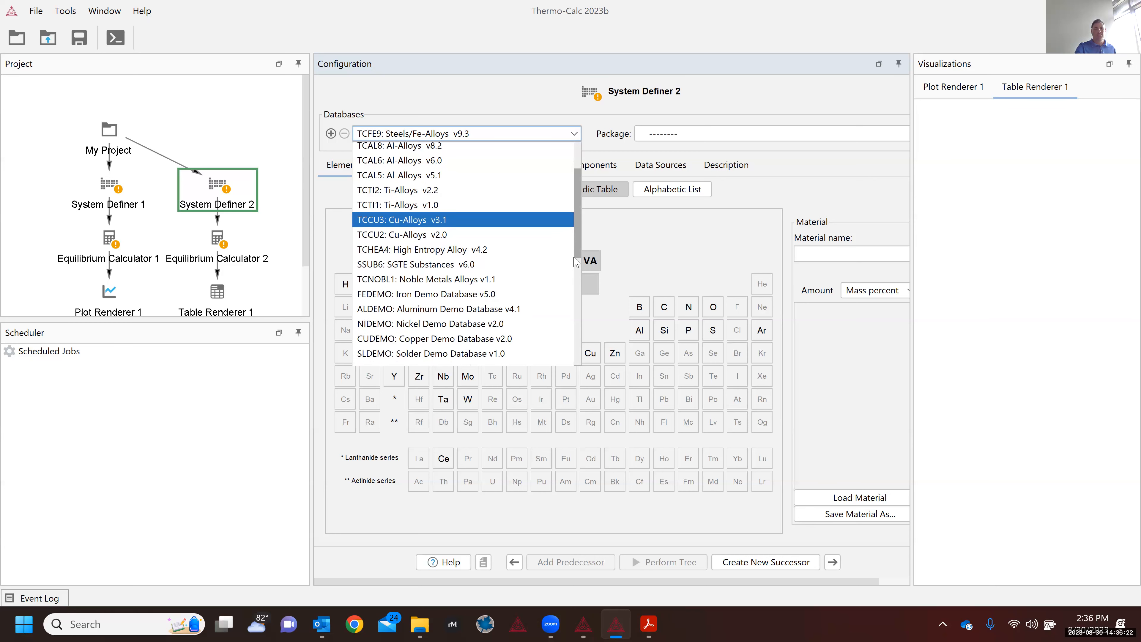
{"action": "scroll", "coordinate": [577, 256], "scroll_direction": "down", "scroll_amount": 1}
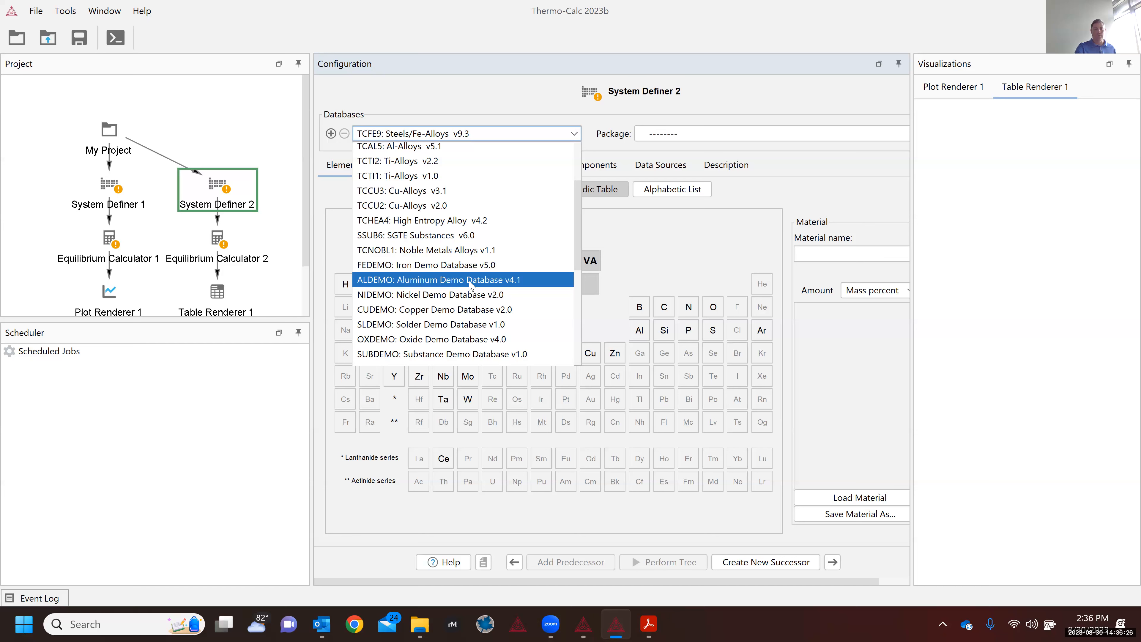
{"action": "left_click", "coordinate": [470, 281]}
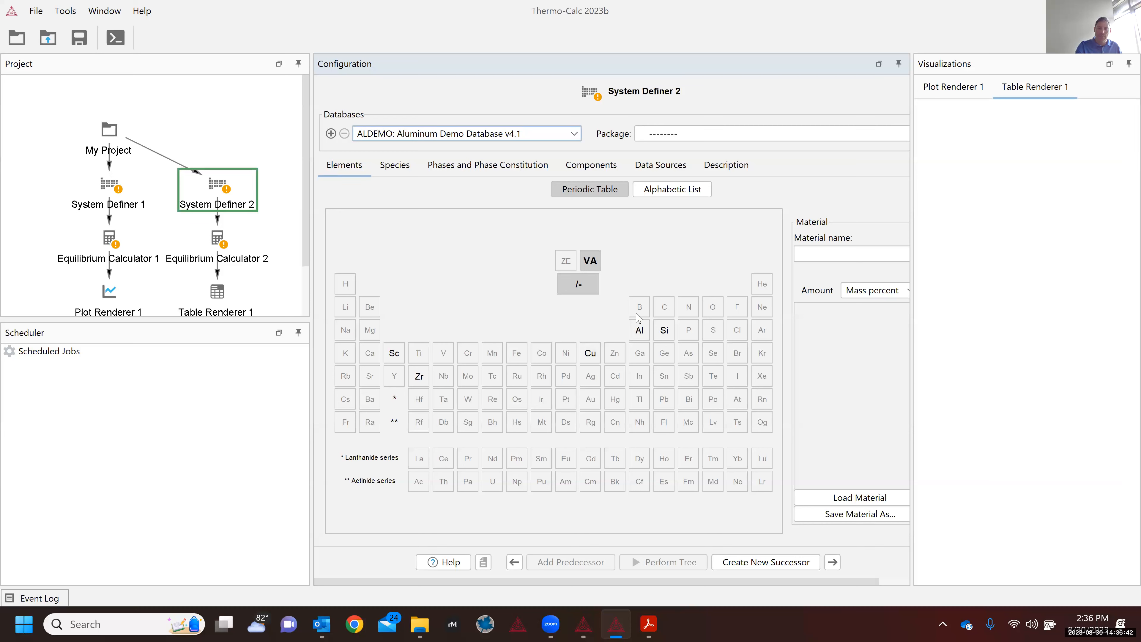
Step: Select Al and Cu in the periodic table and set the copper amount to 4
{"action": "left_click", "coordinate": [419, 376]}
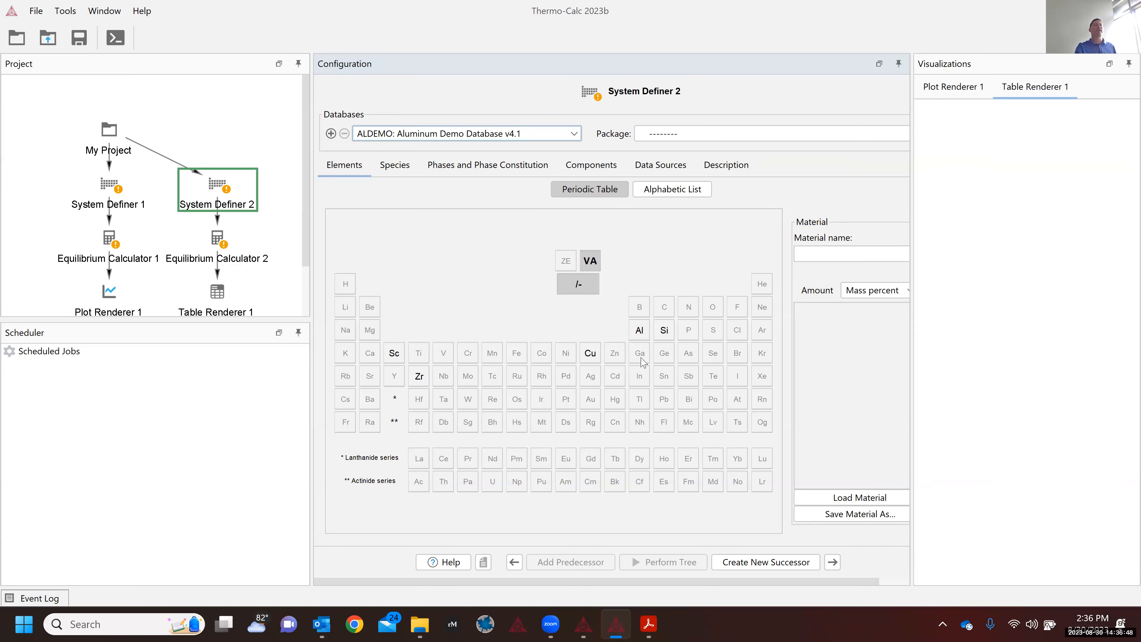
{"action": "left_click", "coordinate": [640, 333]}
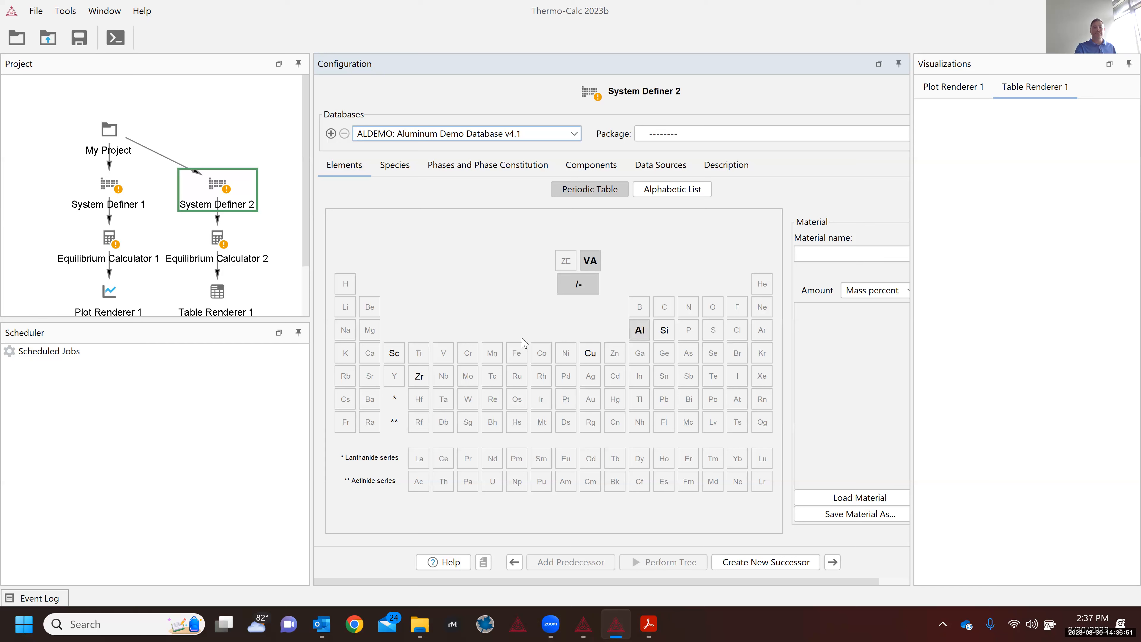
{"action": "left_click", "coordinate": [590, 355]}
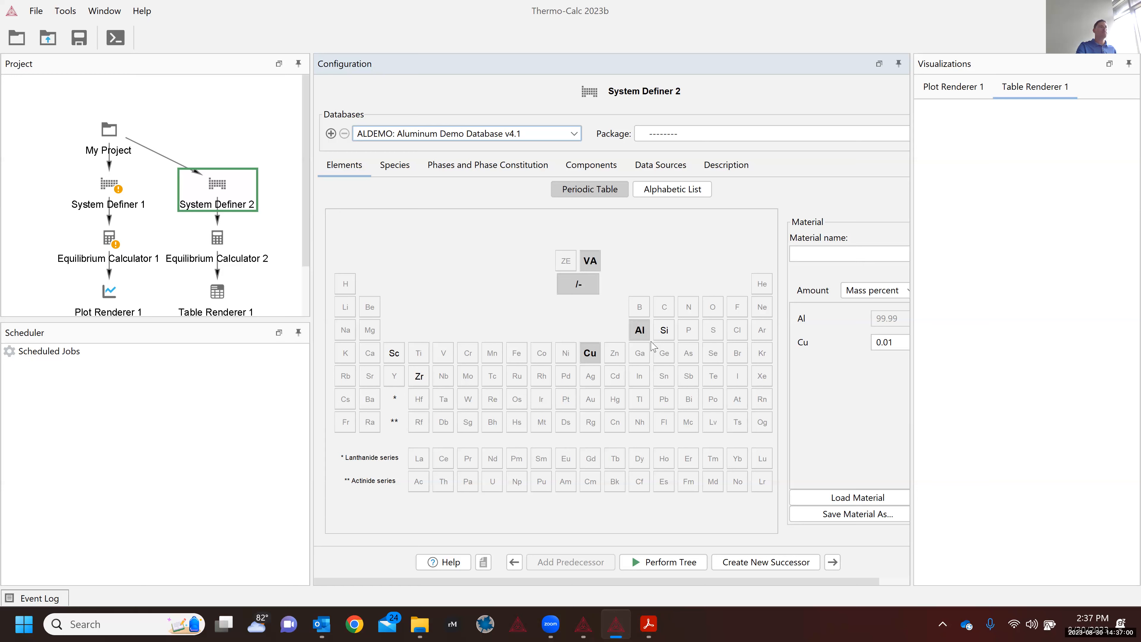
{"action": "left_click", "coordinate": [899, 343]}
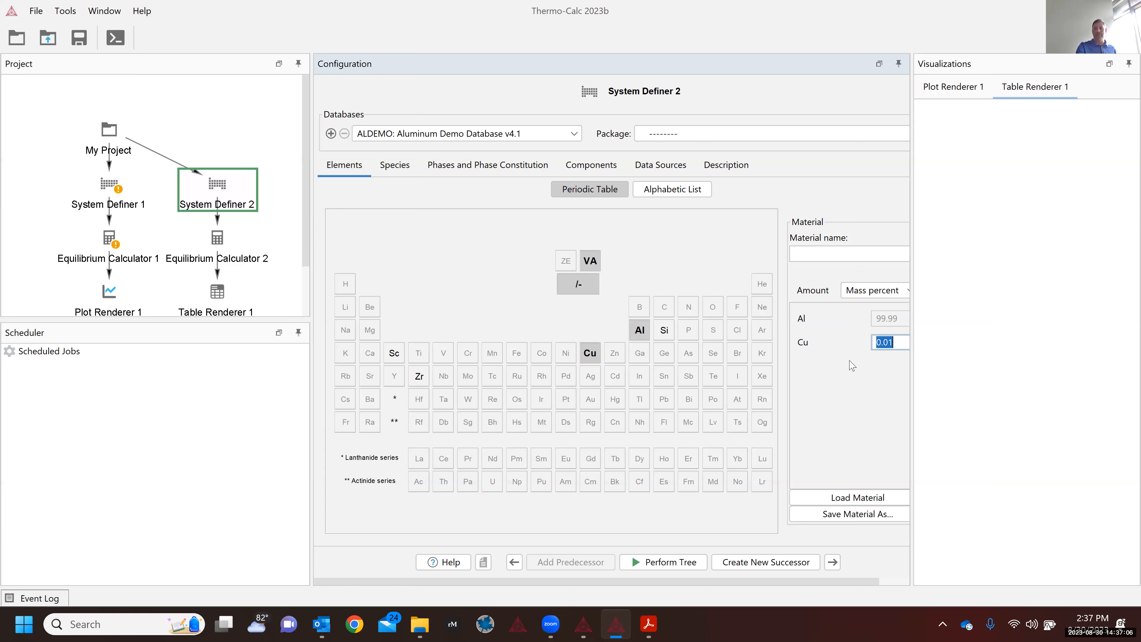
{"action": "type", "text": ".0"}
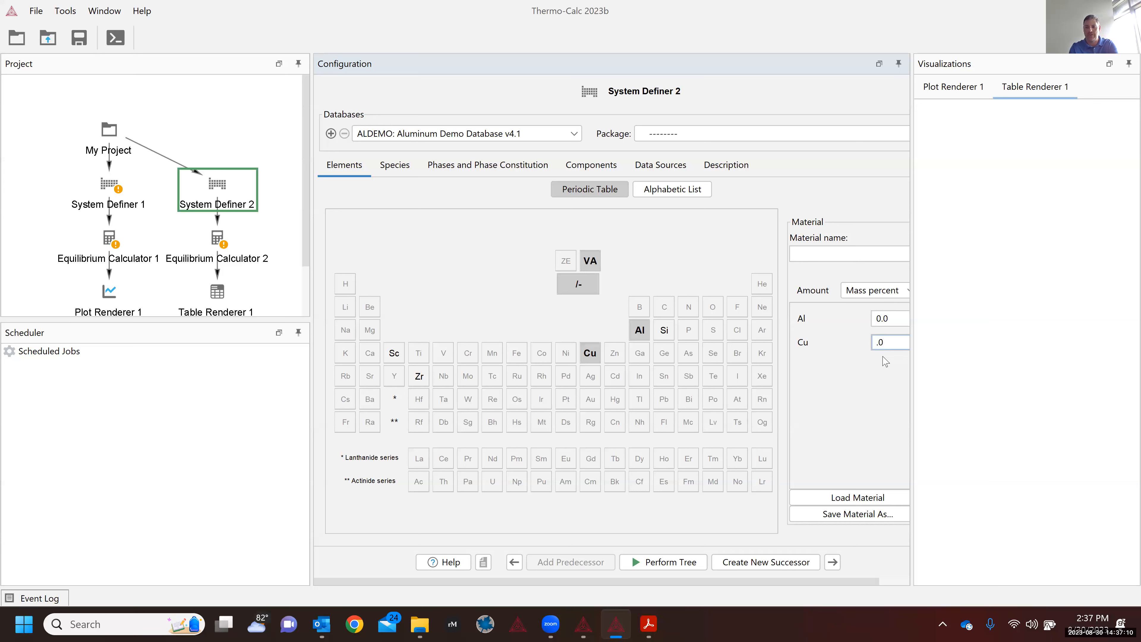
{"action": "type", "text": "4"}
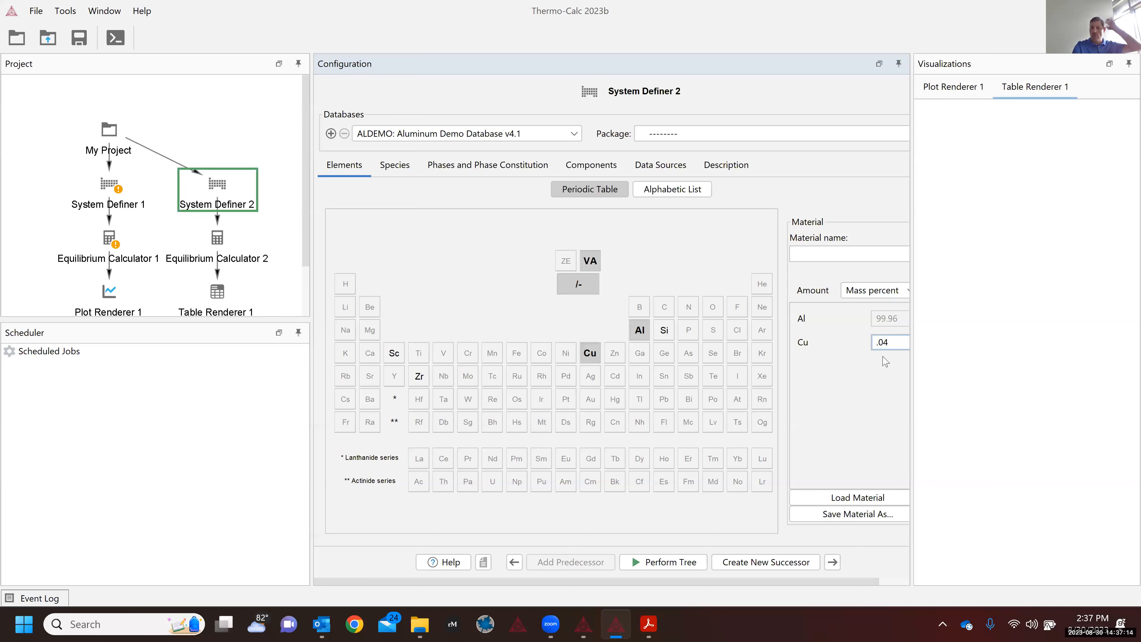
{"action": "key", "text": "BackSpace"}
{"action": "key", "text": "BackSpace"}
{"action": "key", "text": "BackSpace"}
{"action": "type", "text": "4"}
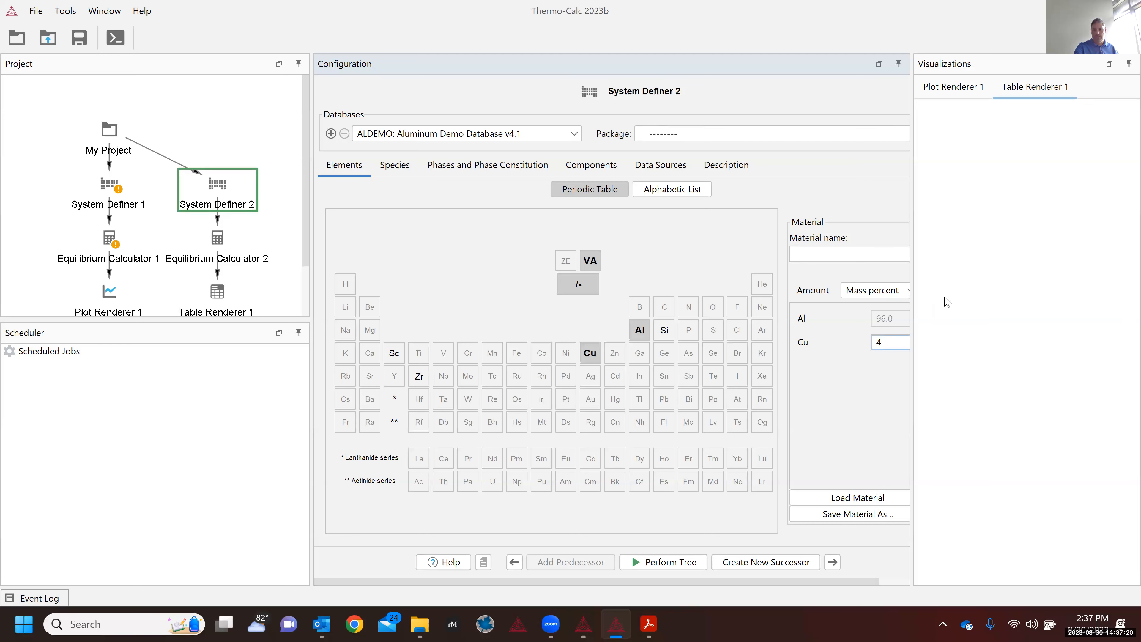
Step: Keep the composition unit as Mass percent and view the Al, Cu, VA species list
{"action": "left_click", "coordinate": [914, 324]}
{"action": "left_click_drag", "start_coordinate": [910, 327], "coordinate": [984, 322]}
{"action": "left_click", "coordinate": [898, 292]}
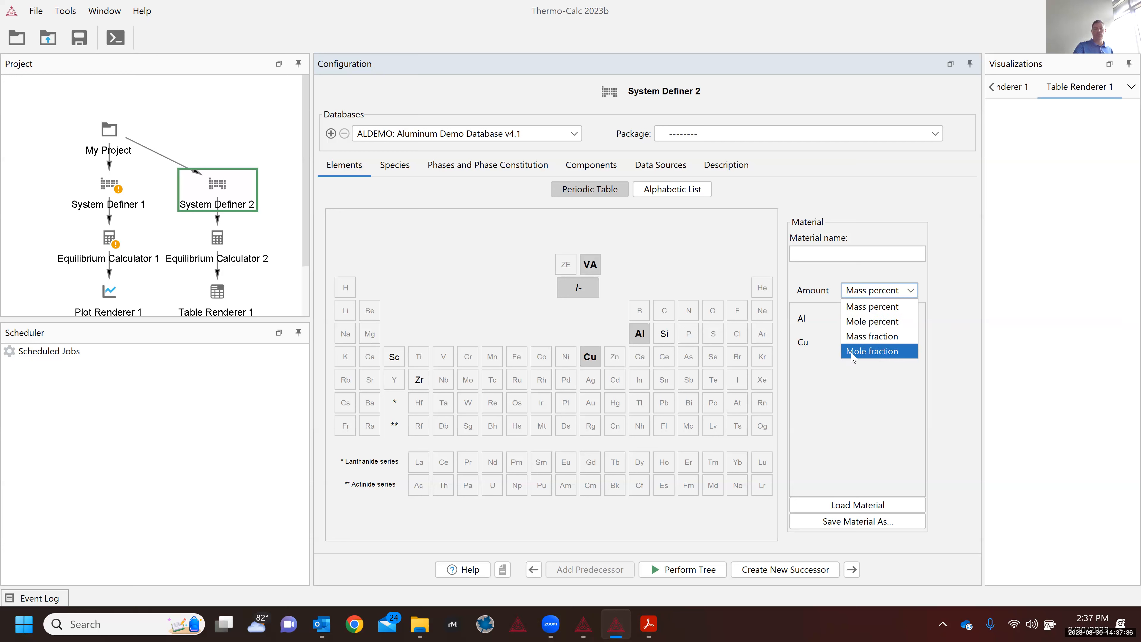
{"action": "left_click", "coordinate": [806, 283]}
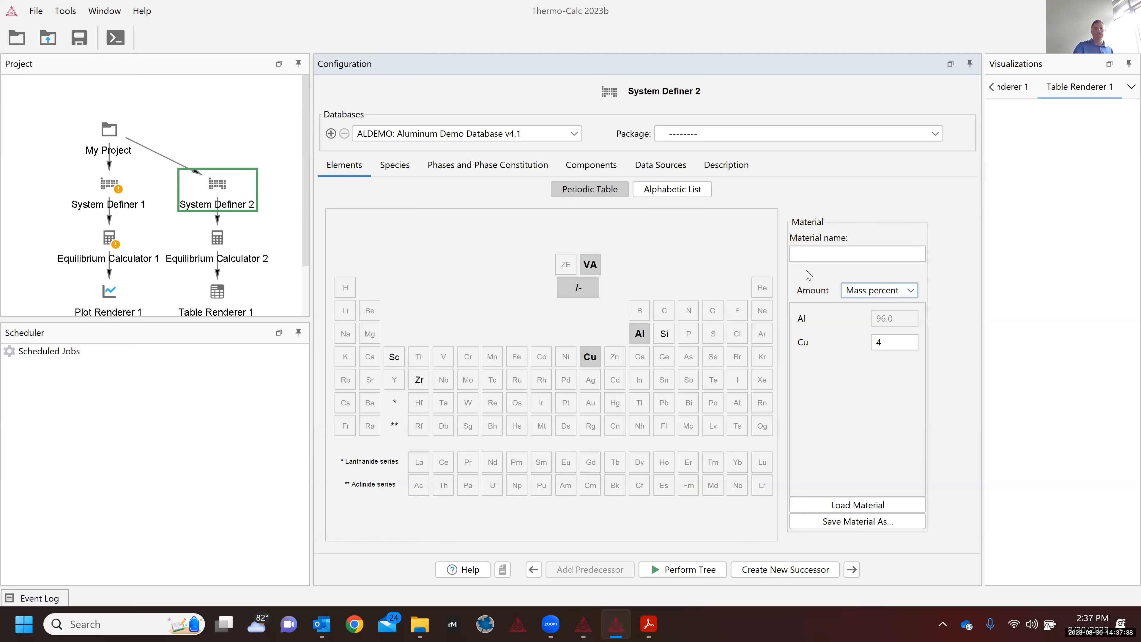
{"action": "left_click", "coordinate": [389, 171]}
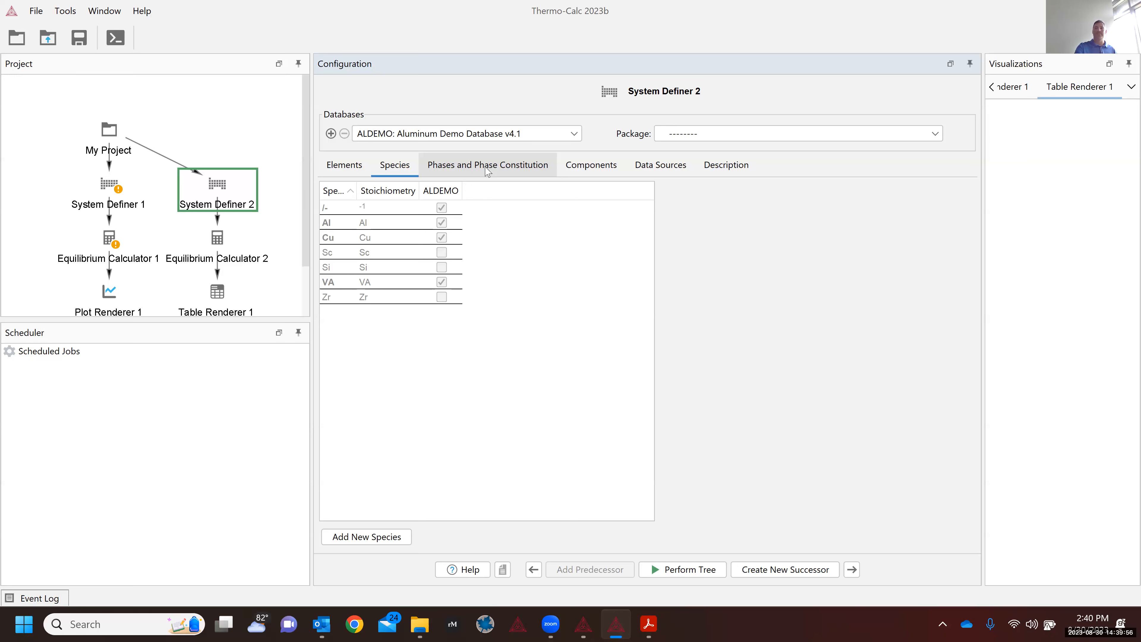
{"action": "left_click", "coordinate": [487, 168]}
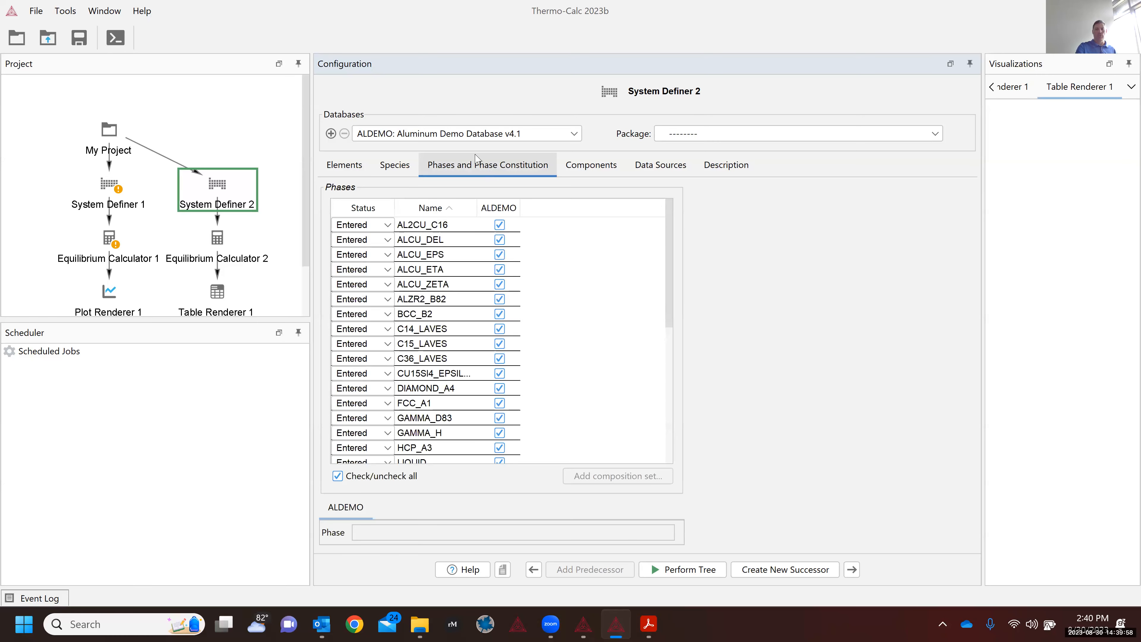
{"action": "left_click", "coordinate": [459, 132]}
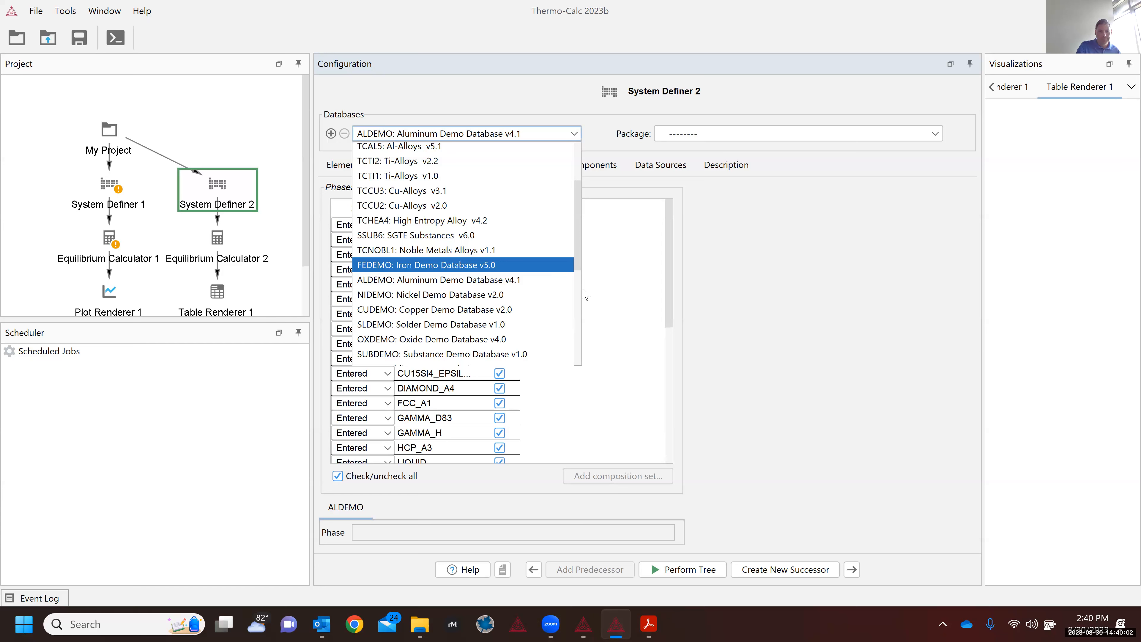
{"action": "key", "text": "Up"}
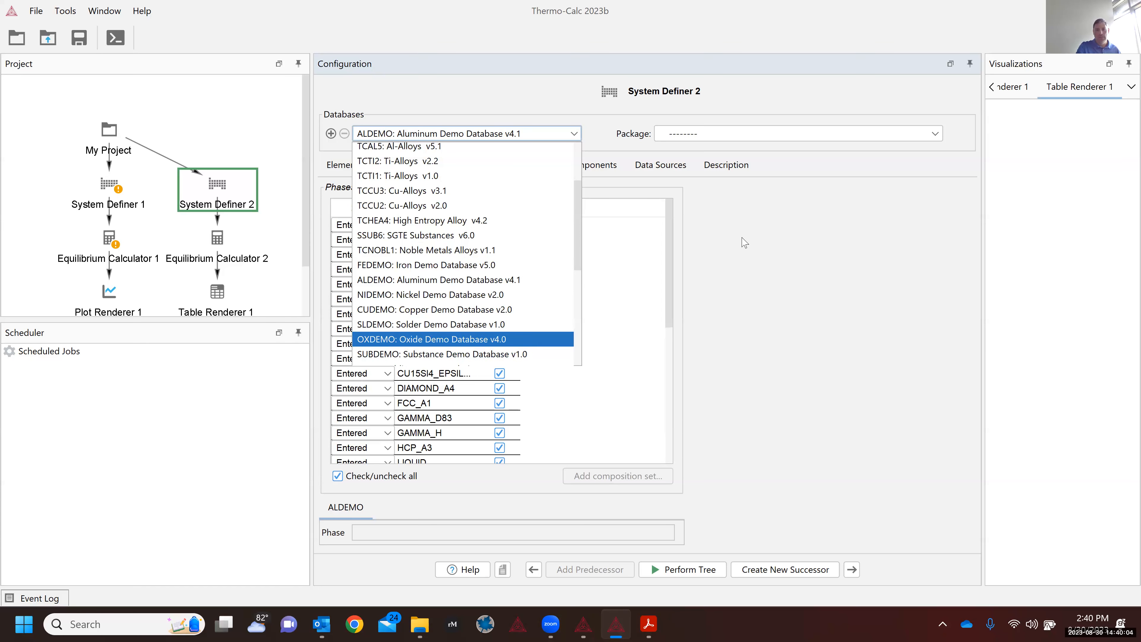
{"action": "left_click", "coordinate": [743, 238]}
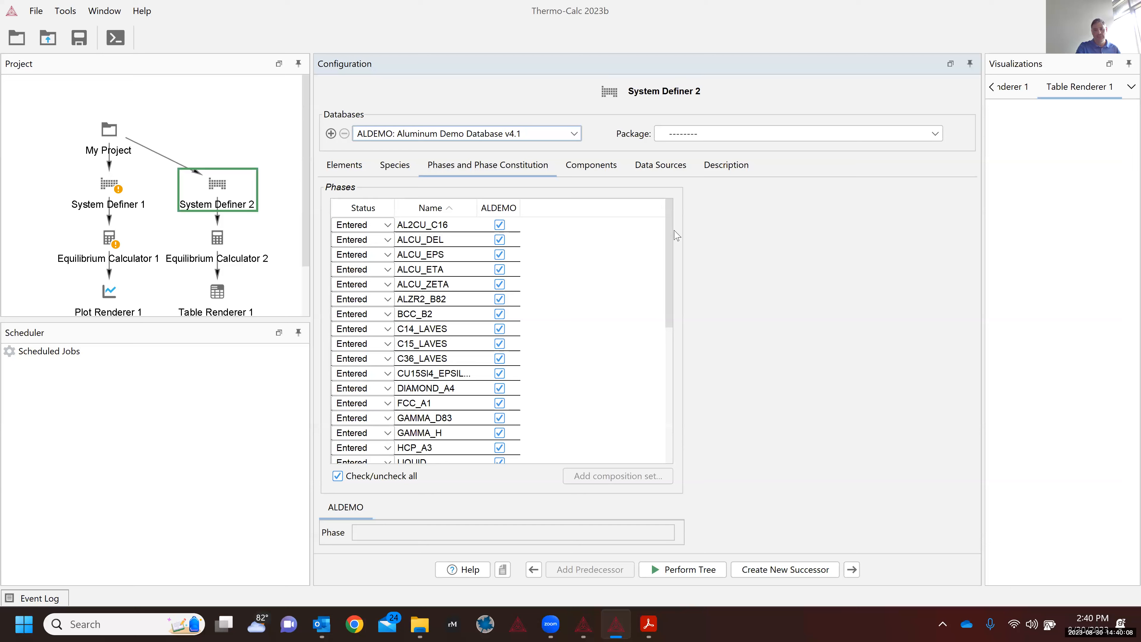
{"action": "scroll", "coordinate": [671, 270], "scroll_direction": "down", "scroll_amount": 6}
{"action": "scroll", "coordinate": [690, 207], "scroll_direction": "up", "scroll_amount": 6}
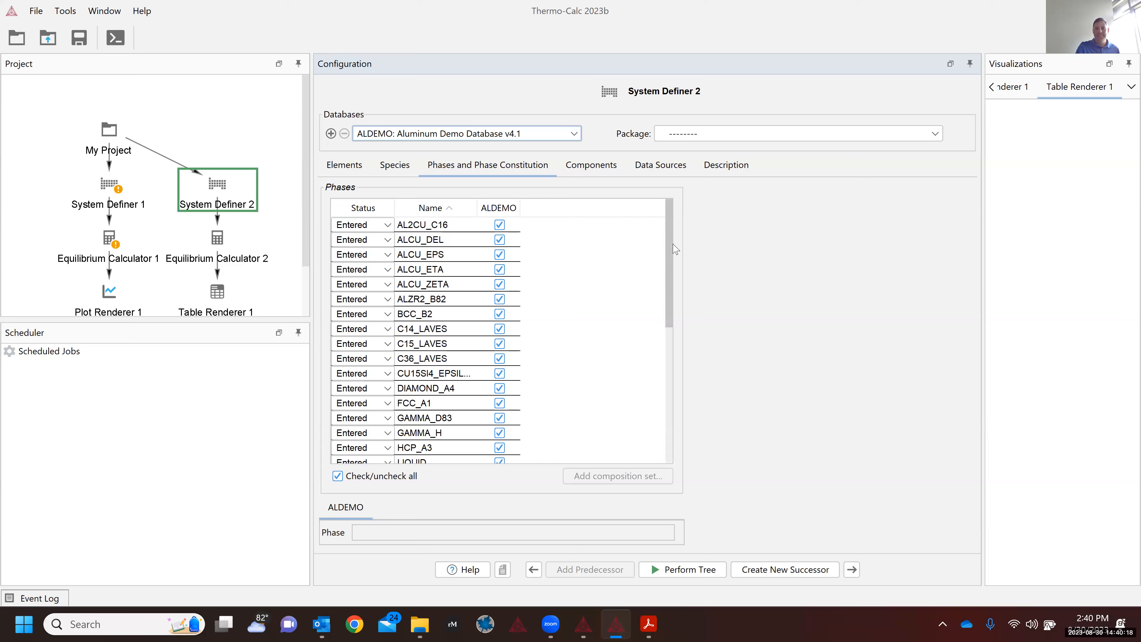
{"action": "scroll", "coordinate": [665, 303], "scroll_direction": "down", "scroll_amount": 3}
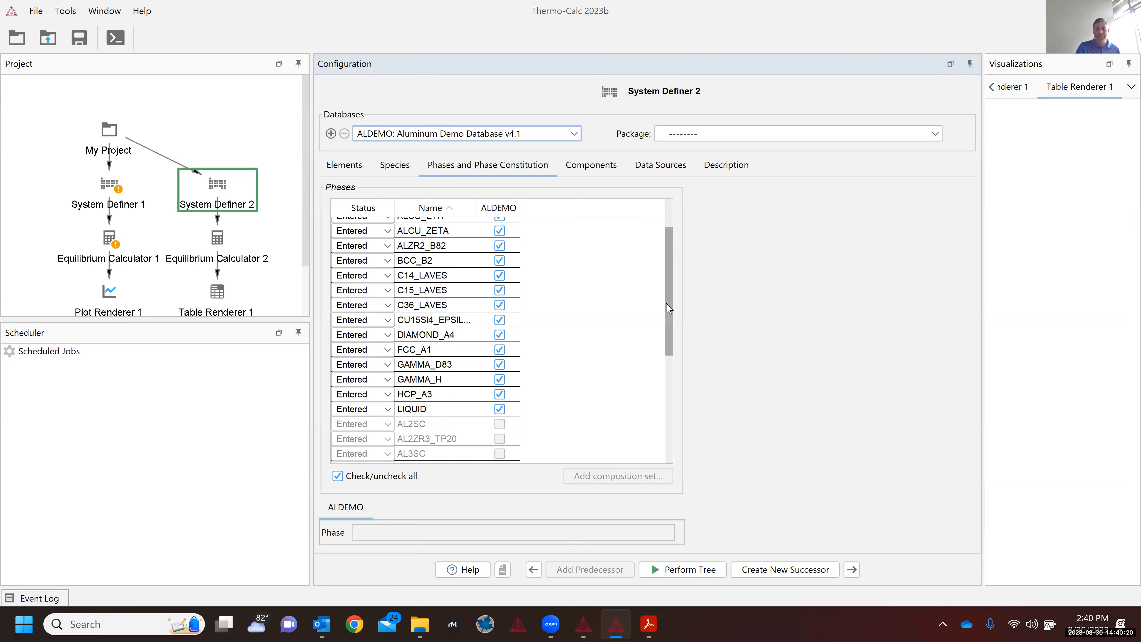
{"action": "scroll", "coordinate": [663, 361], "scroll_direction": "down", "scroll_amount": 5}
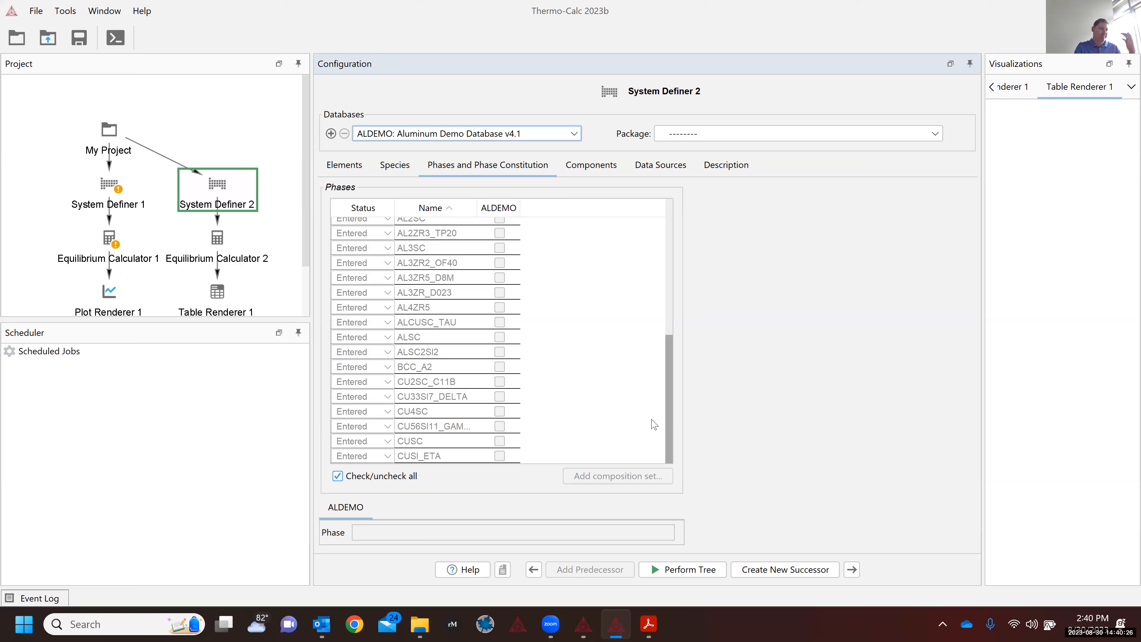
{"action": "scroll", "coordinate": [661, 356], "scroll_direction": "up", "scroll_amount": 2}
{"action": "scroll", "coordinate": [690, 292], "scroll_direction": "up", "scroll_amount": 3}
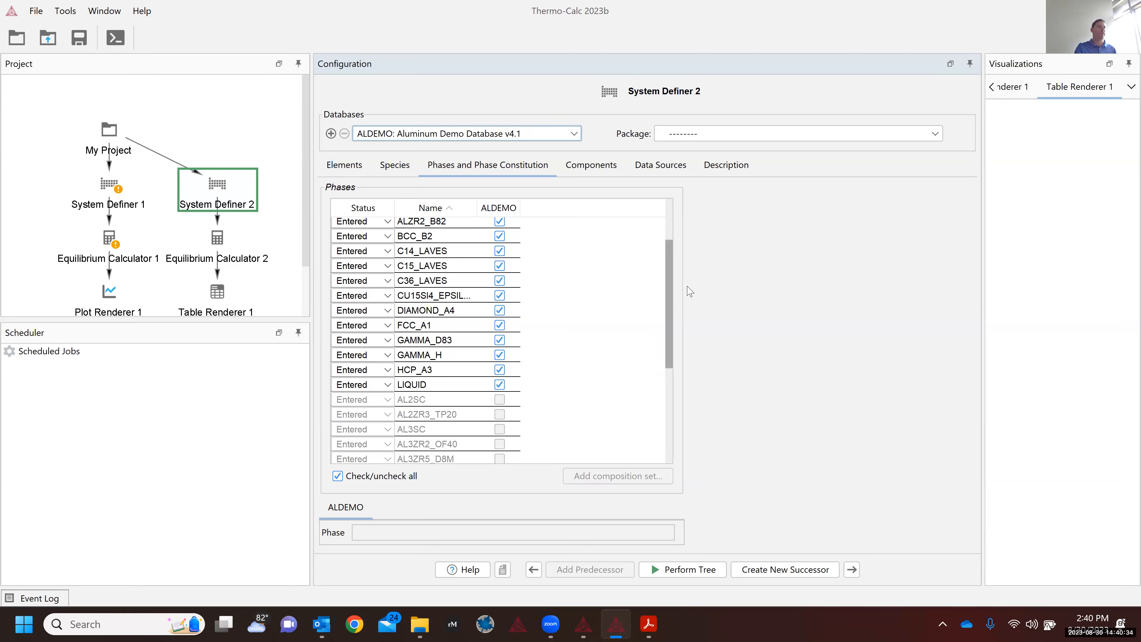
{"action": "scroll", "coordinate": [692, 353], "scroll_direction": "down", "scroll_amount": 3}
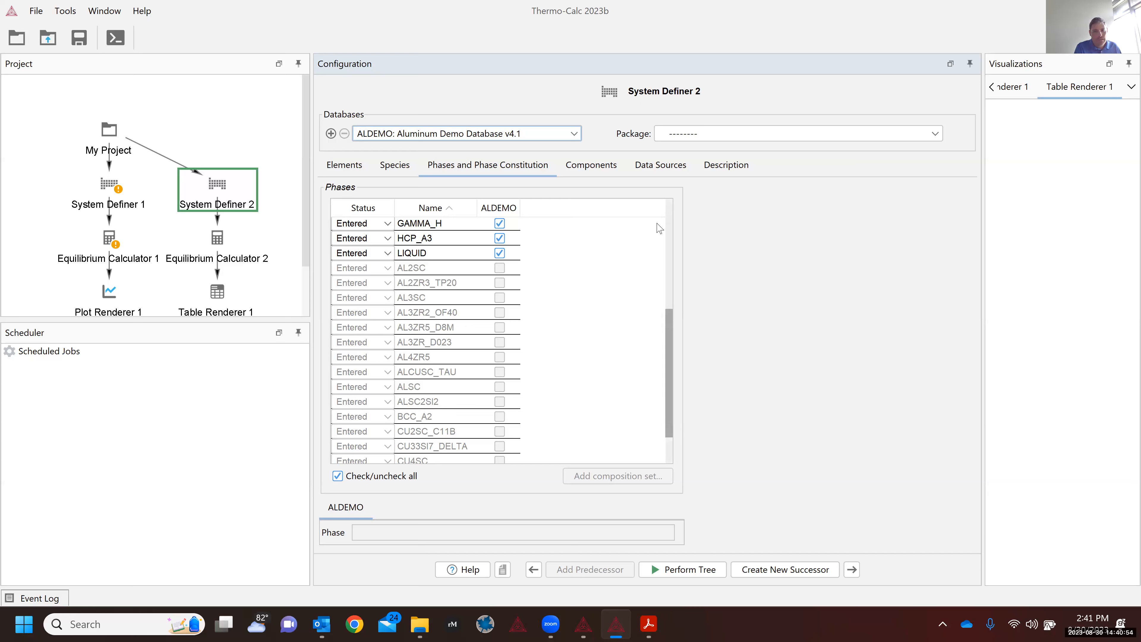
{"action": "scroll", "coordinate": [659, 228], "scroll_direction": "up", "scroll_amount": 5}
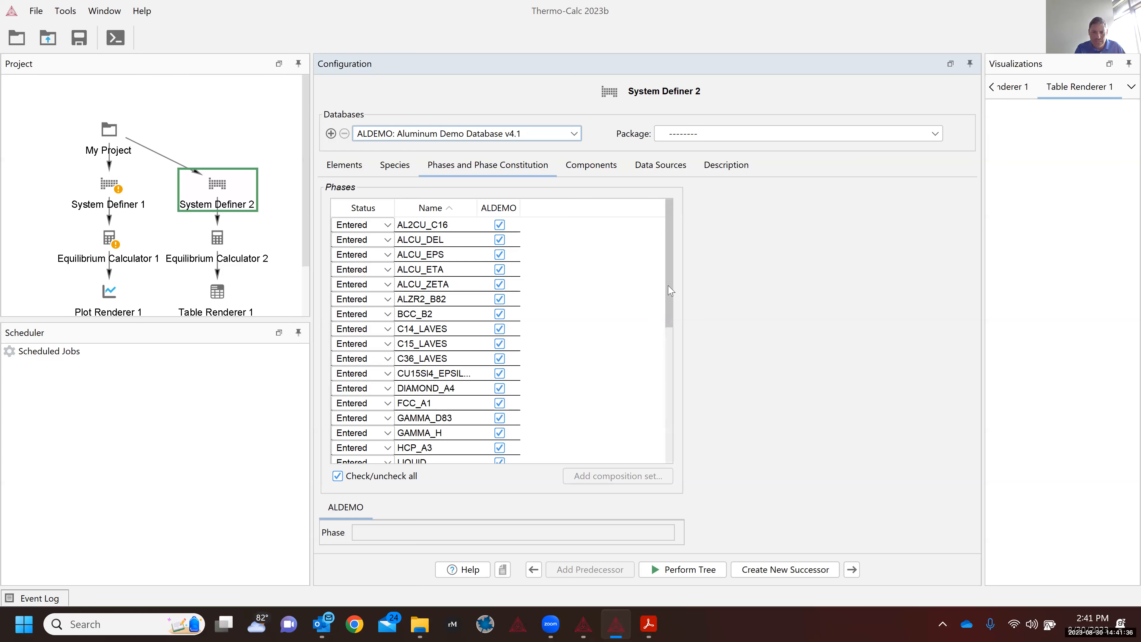
{"action": "left_click", "coordinate": [668, 355]}
{"action": "scroll", "coordinate": [667, 360], "scroll_direction": "down", "scroll_amount": 3}
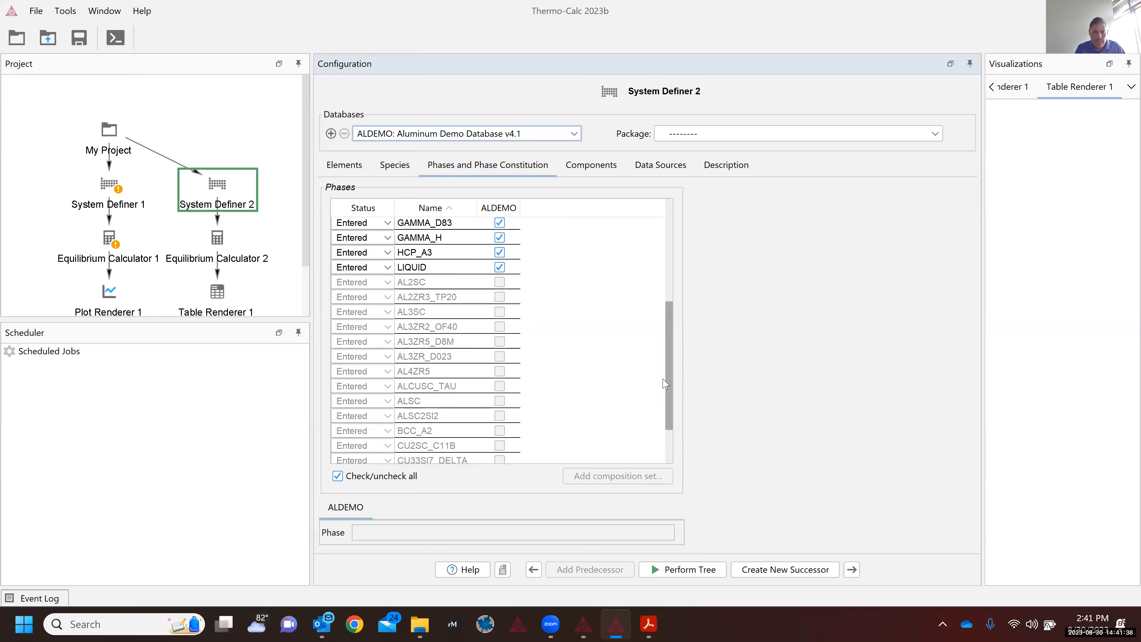
{"action": "scroll", "coordinate": [663, 355], "scroll_direction": "up", "scroll_amount": 3}
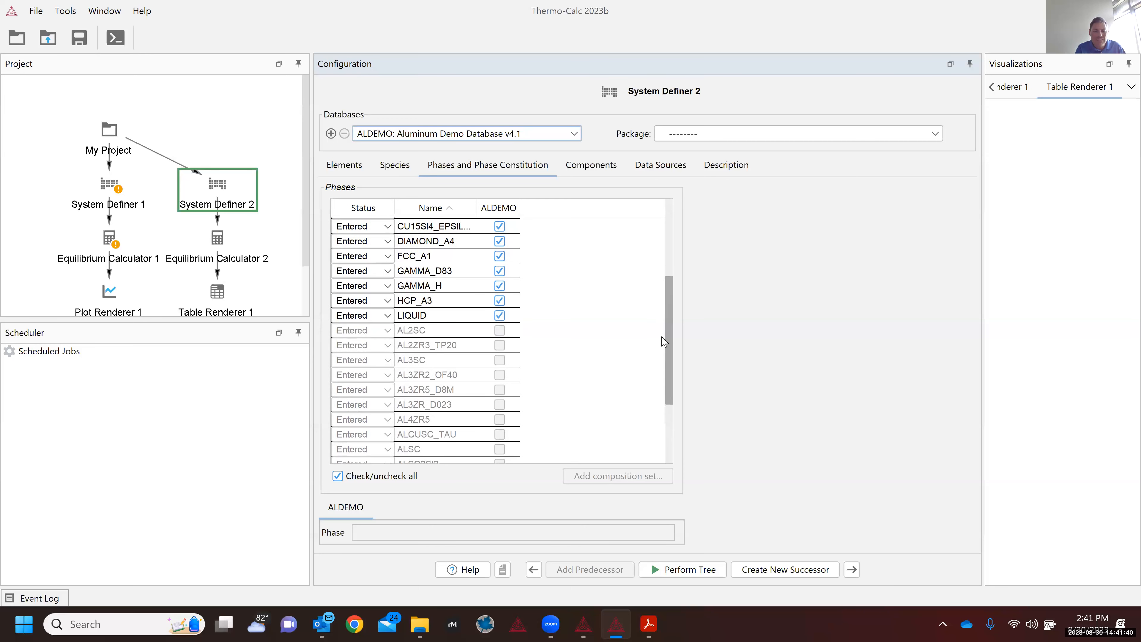
{"action": "scroll", "coordinate": [663, 330], "scroll_direction": "up", "scroll_amount": 3}
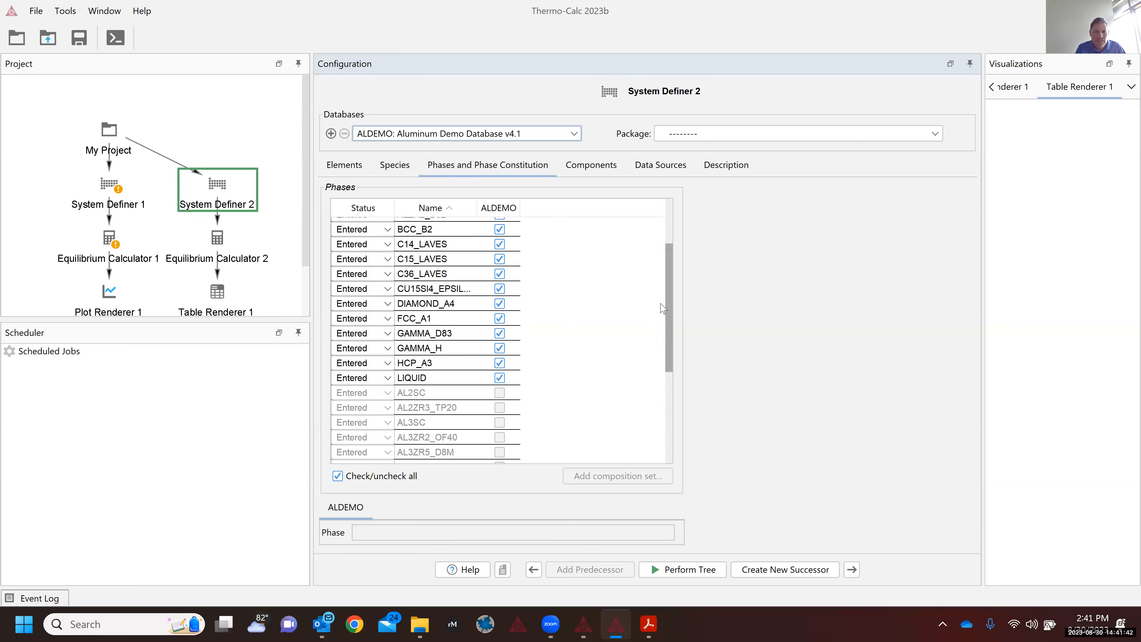
{"action": "scroll", "coordinate": [658, 278], "scroll_direction": "up", "scroll_amount": 3}
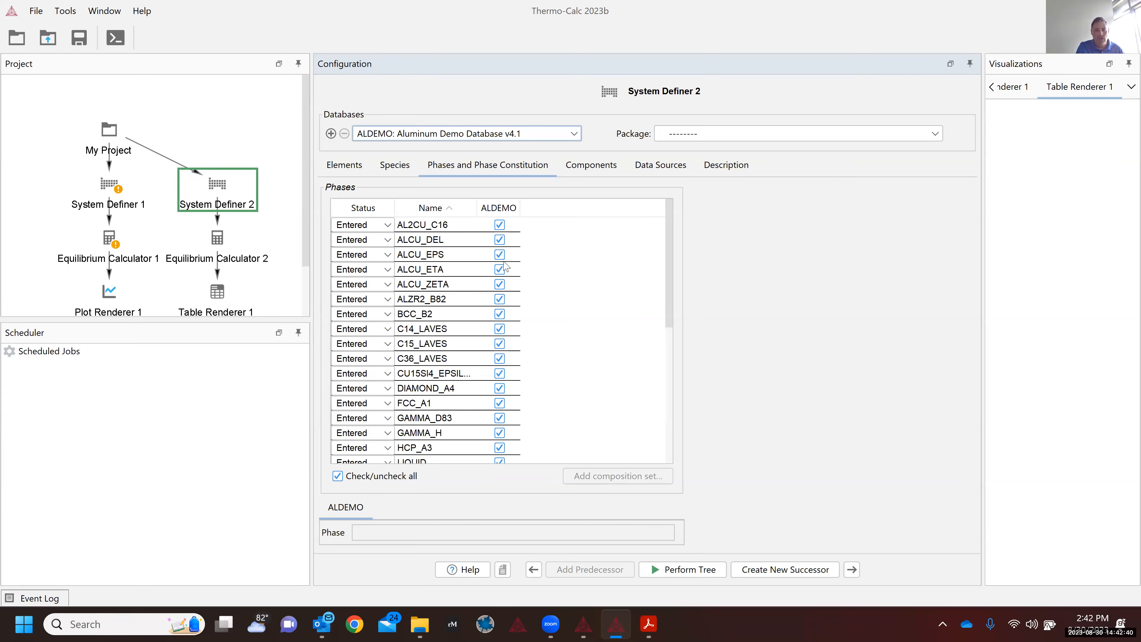
Step: Uncheck all phases, tick AL2CU_C16, BCC_A2, FCC_A1, HCP_A3 and LIQUID, and view AL2CU_C16's constitution
{"action": "left_click", "coordinate": [337, 475]}
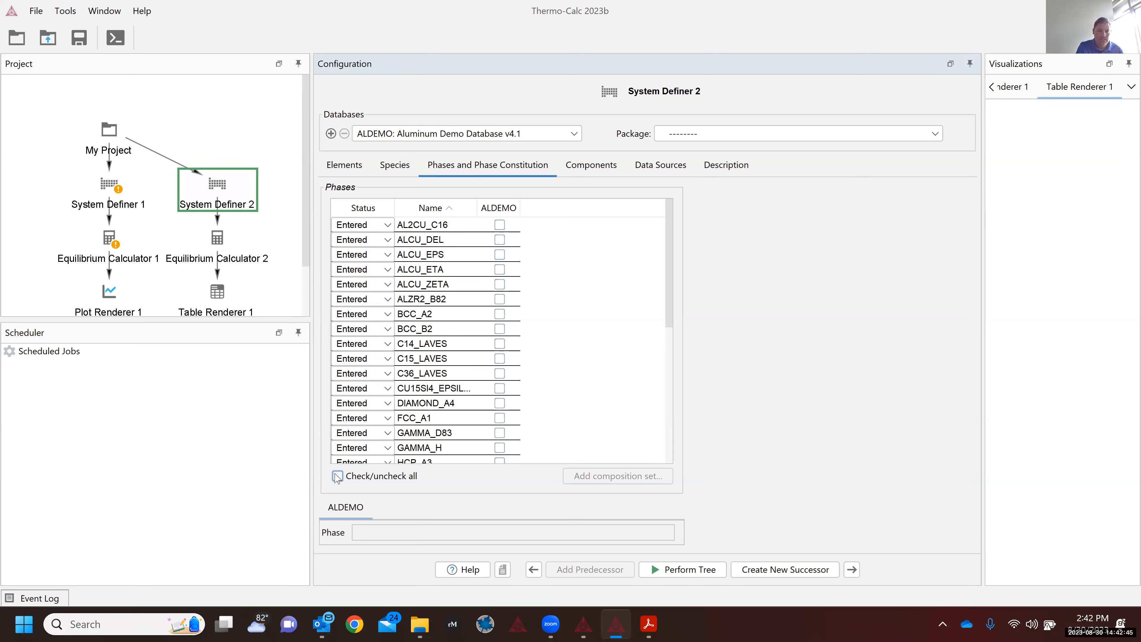
{"action": "left_click", "coordinate": [500, 225]}
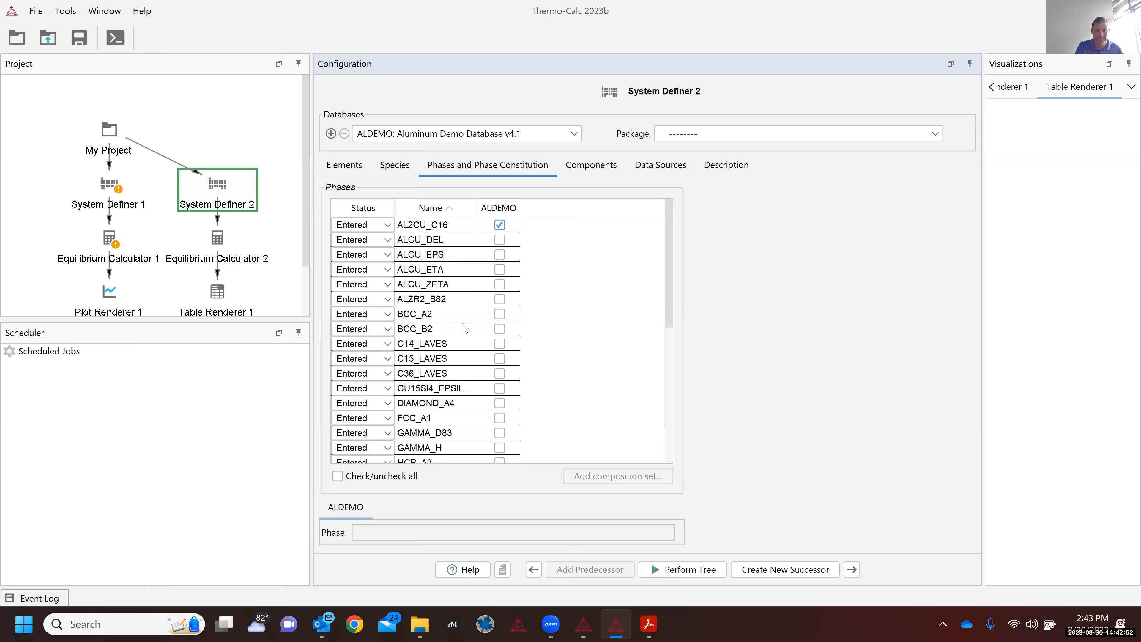
{"action": "left_click", "coordinate": [500, 314]}
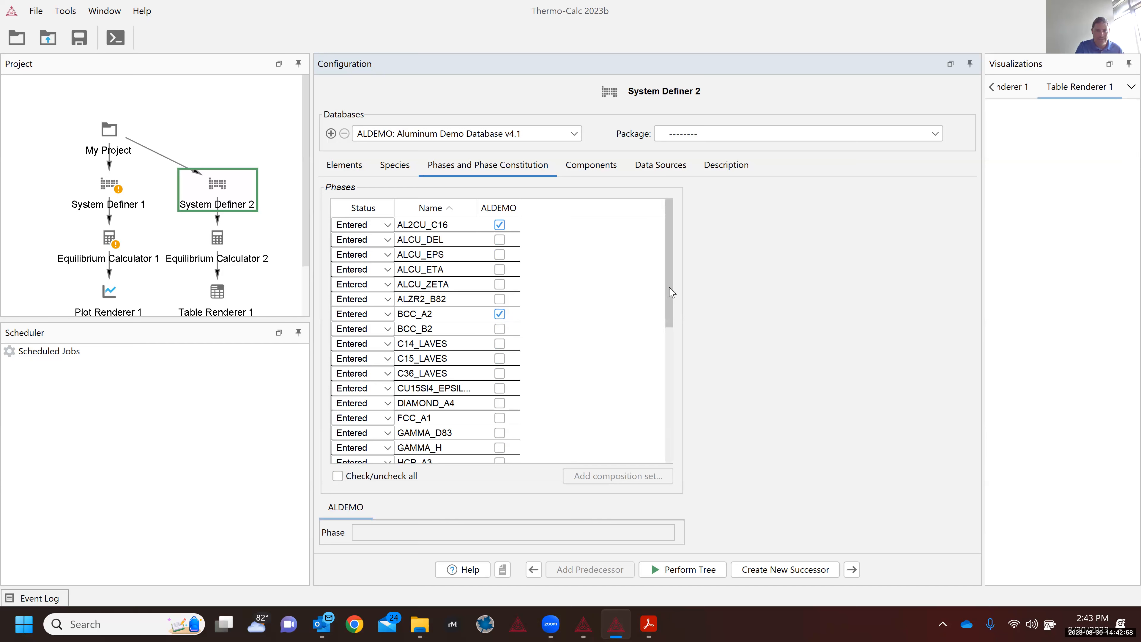
{"action": "left_click_drag", "start_coordinate": [672, 299], "coordinate": [672, 340]}
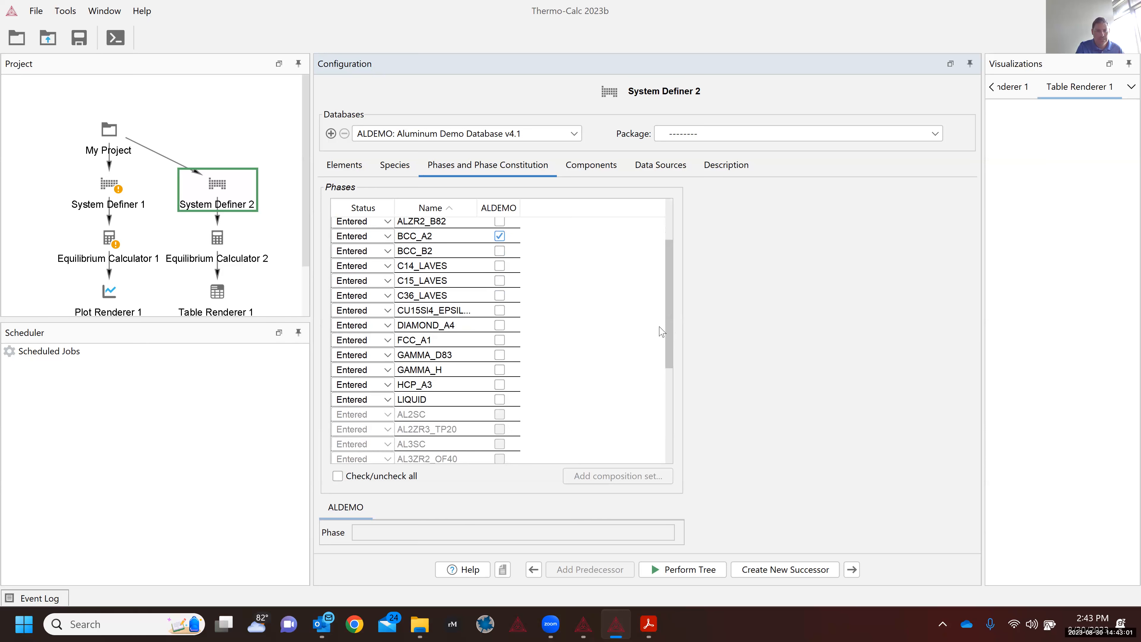
{"action": "left_click", "coordinate": [500, 340]}
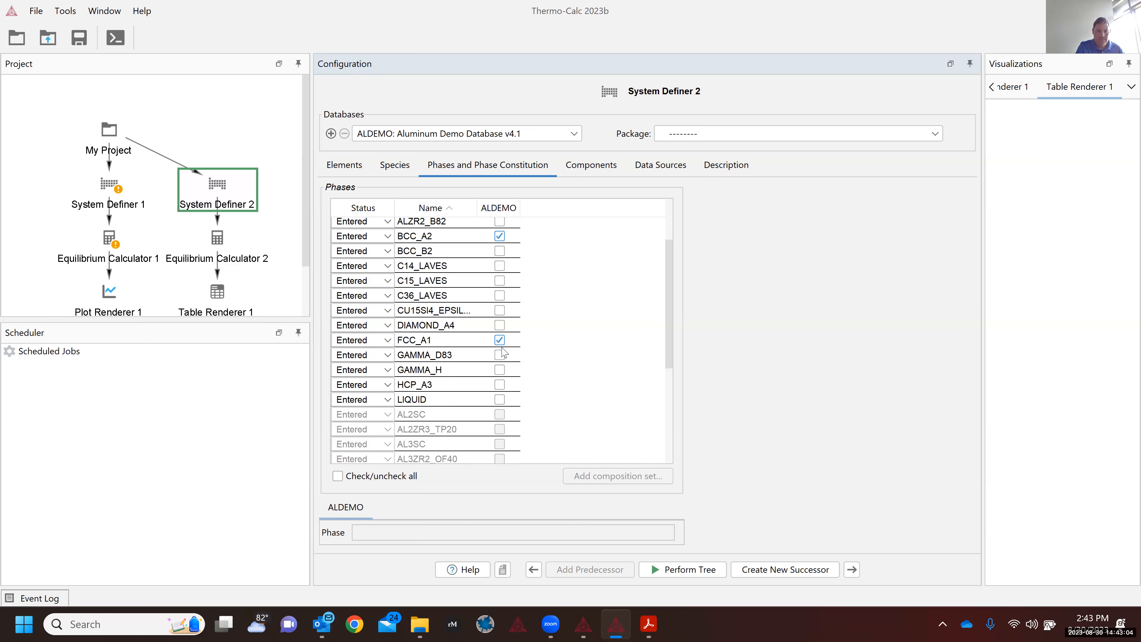
{"action": "left_click", "coordinate": [499, 386]}
{"action": "left_click", "coordinate": [500, 399]}
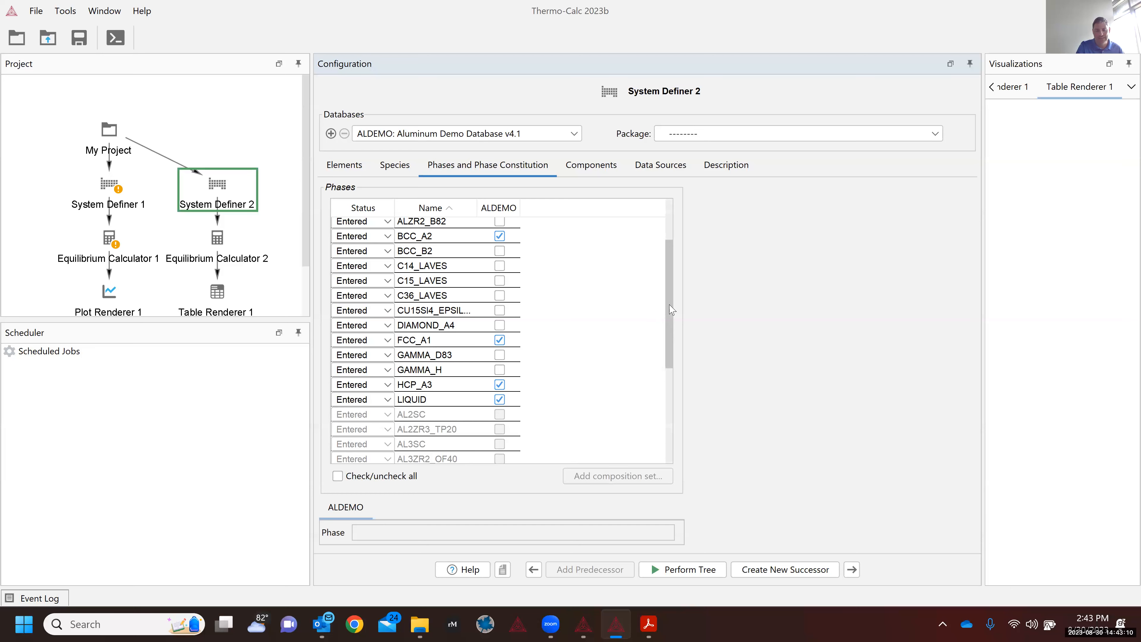
{"action": "scroll", "coordinate": [680, 193], "scroll_direction": "up", "scroll_amount": 2}
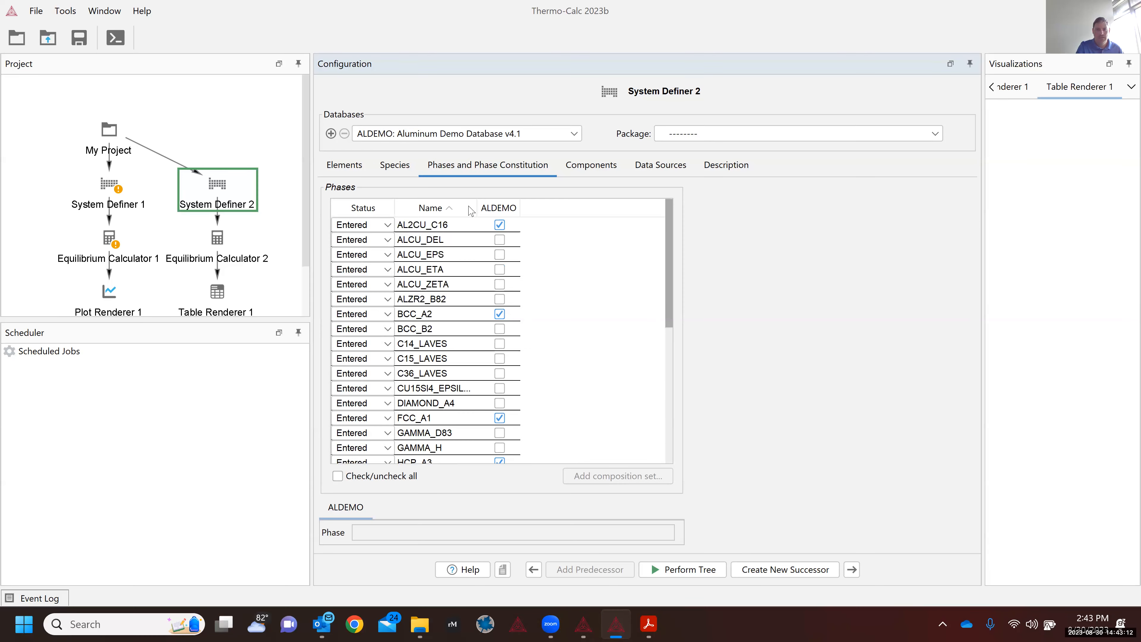
{"action": "left_click", "coordinate": [431, 228]}
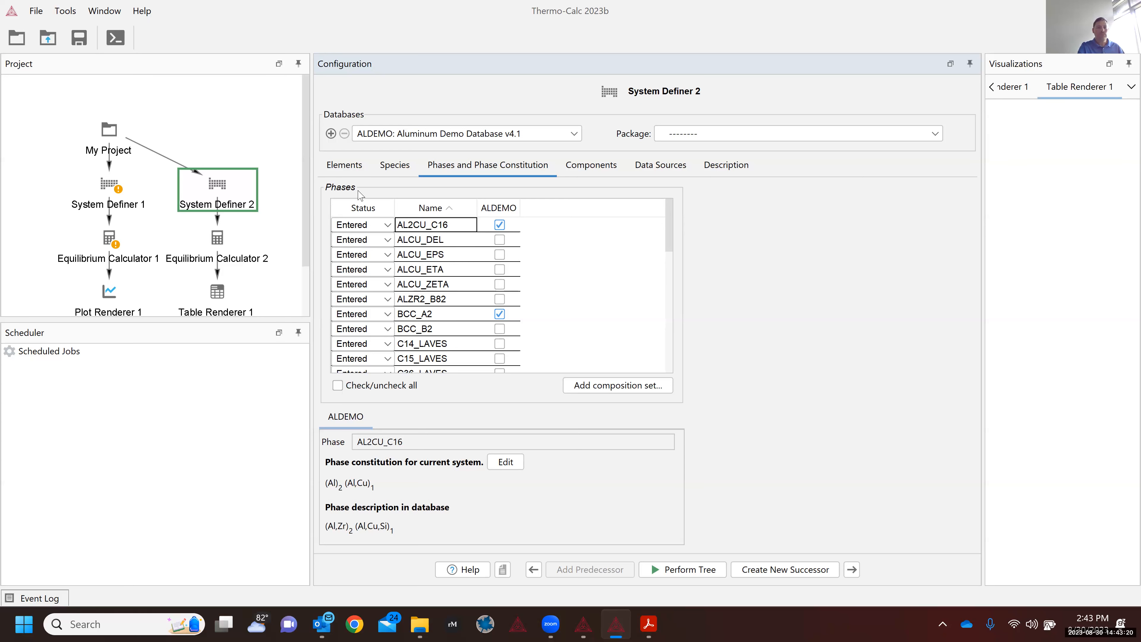
Step: Move between Equilibrium Calculator 2, the project overview and System Definer 2 in the Project tree
{"action": "left_click", "coordinate": [226, 255]}
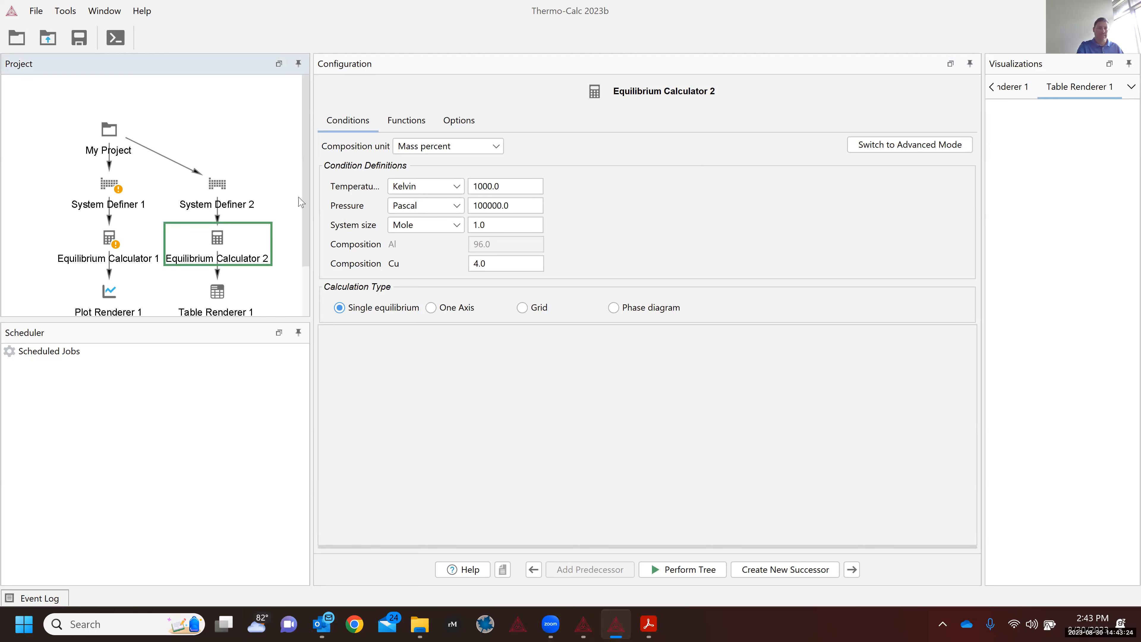
{"action": "left_click", "coordinate": [116, 141]}
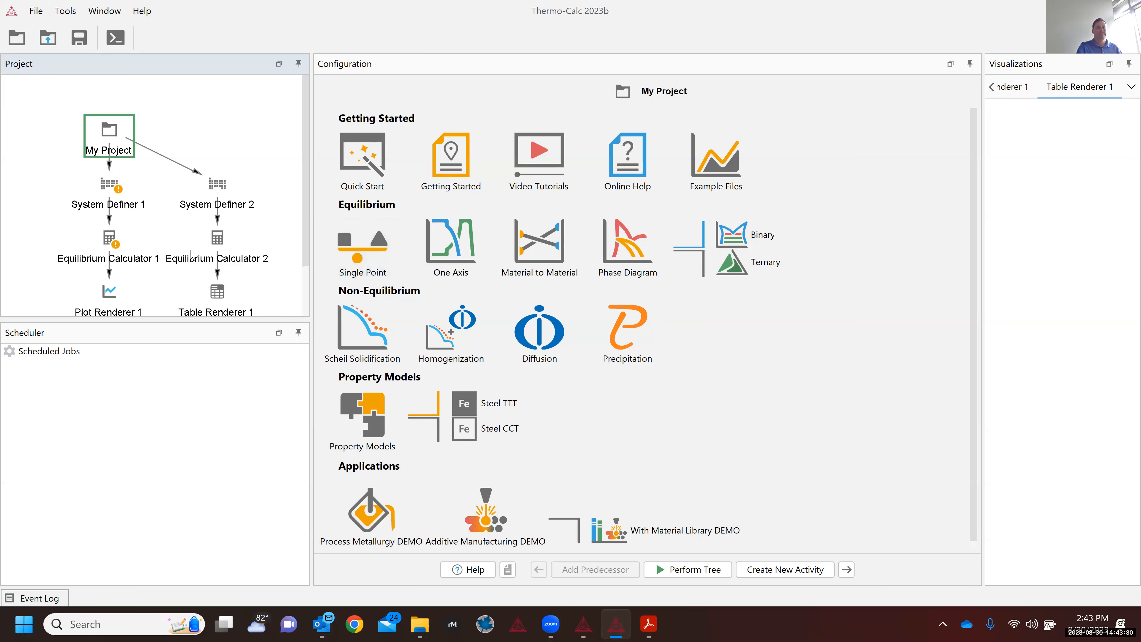
{"action": "left_click", "coordinate": [219, 252]}
{"action": "left_click", "coordinate": [214, 185]}
{"action": "left_click", "coordinate": [220, 256]}
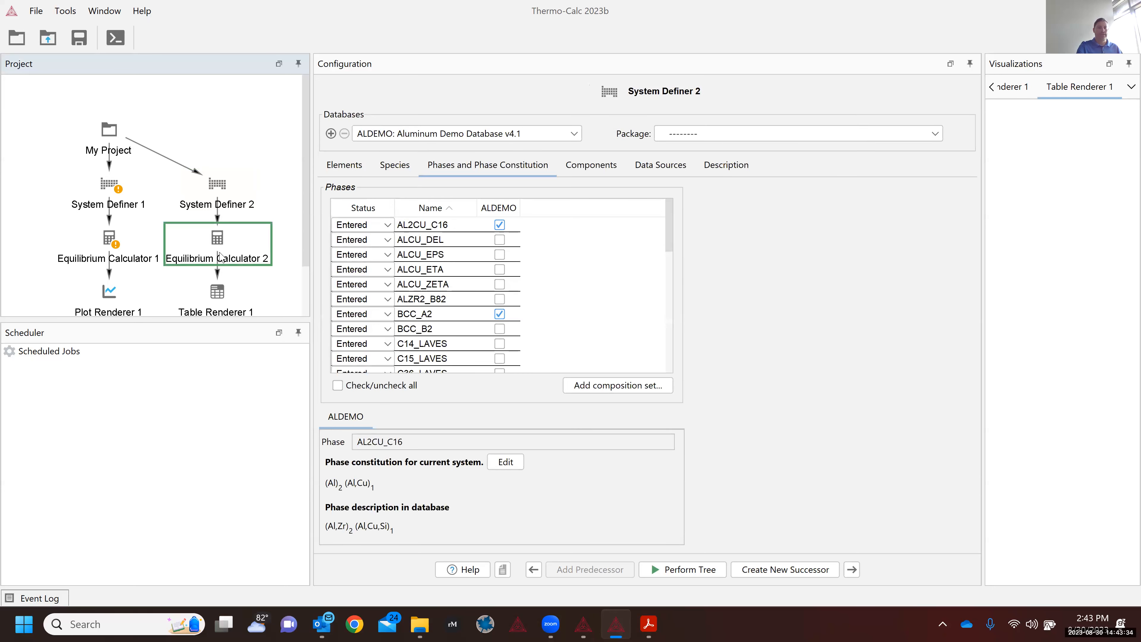
{"action": "left_click", "coordinate": [221, 205]}
{"action": "left_click", "coordinate": [219, 205]}
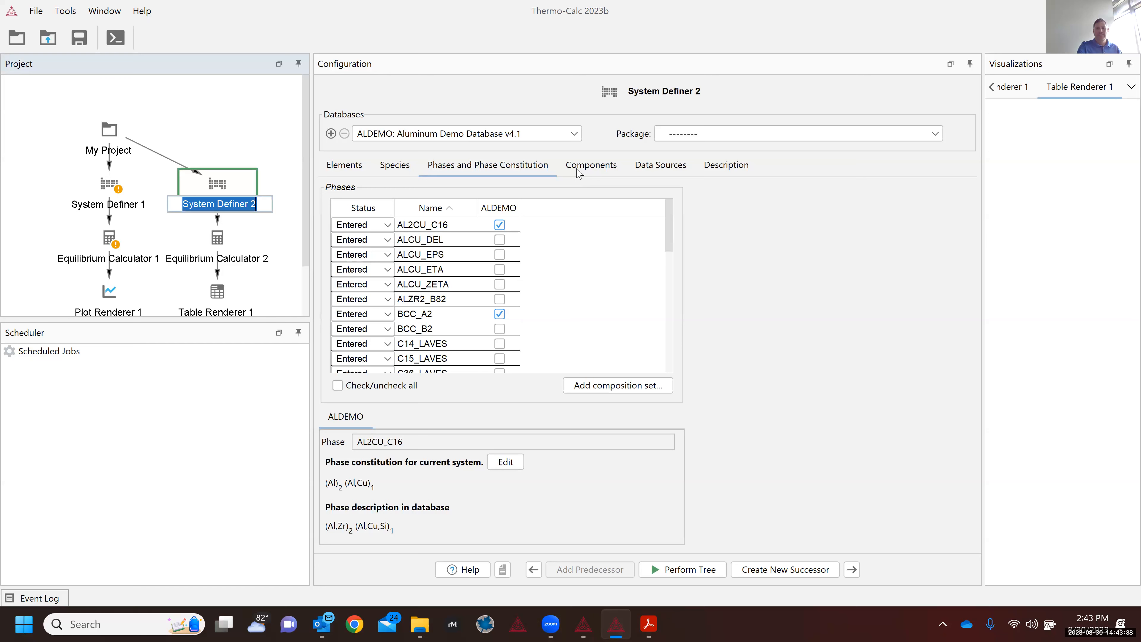
Step: Review System Definer 2's reference states, phases and ALDEMO database, ending on the Al–4 mass% Cu elements
{"action": "left_click", "coordinate": [587, 167]}
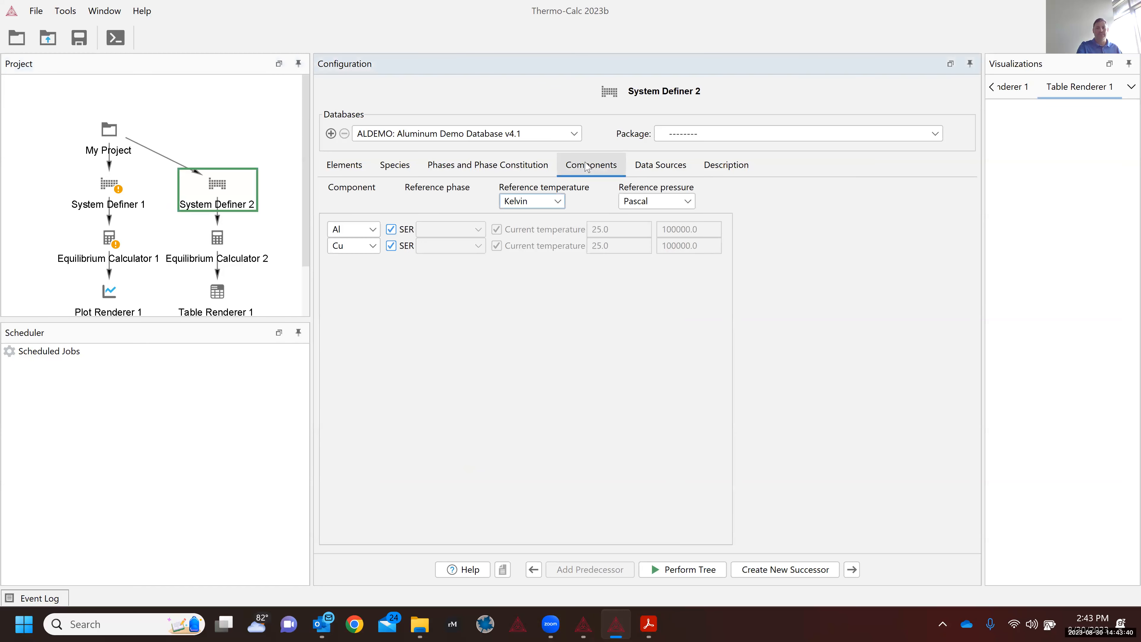
{"action": "left_click", "coordinate": [514, 171]}
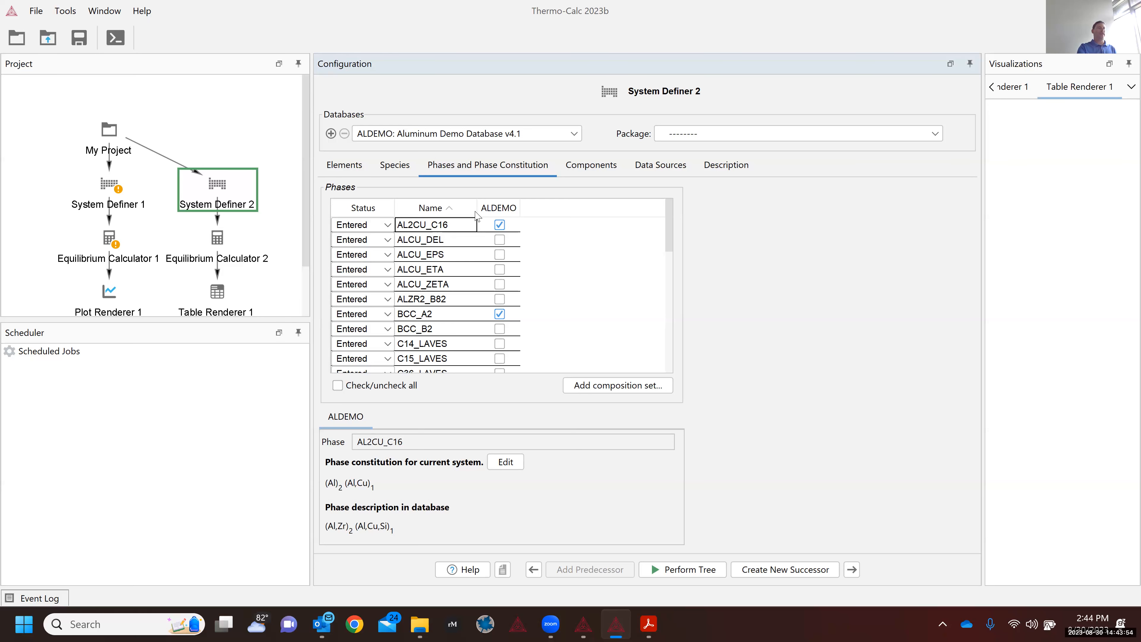
{"action": "left_click", "coordinate": [400, 135]}
{"action": "left_click", "coordinate": [725, 317]}
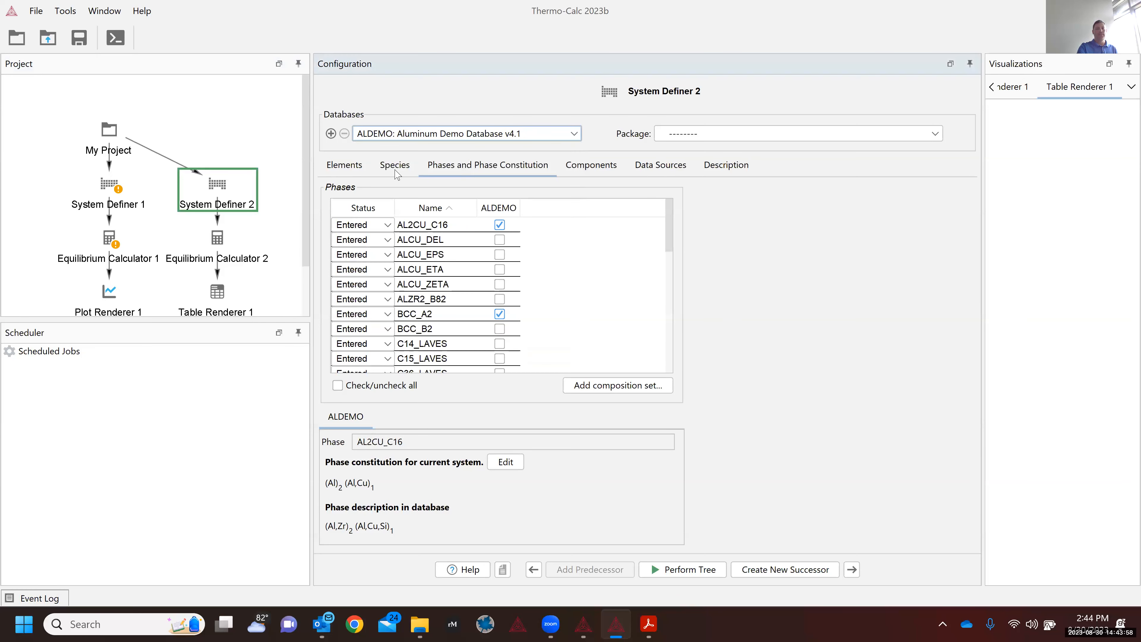
{"action": "left_click", "coordinate": [334, 166]}
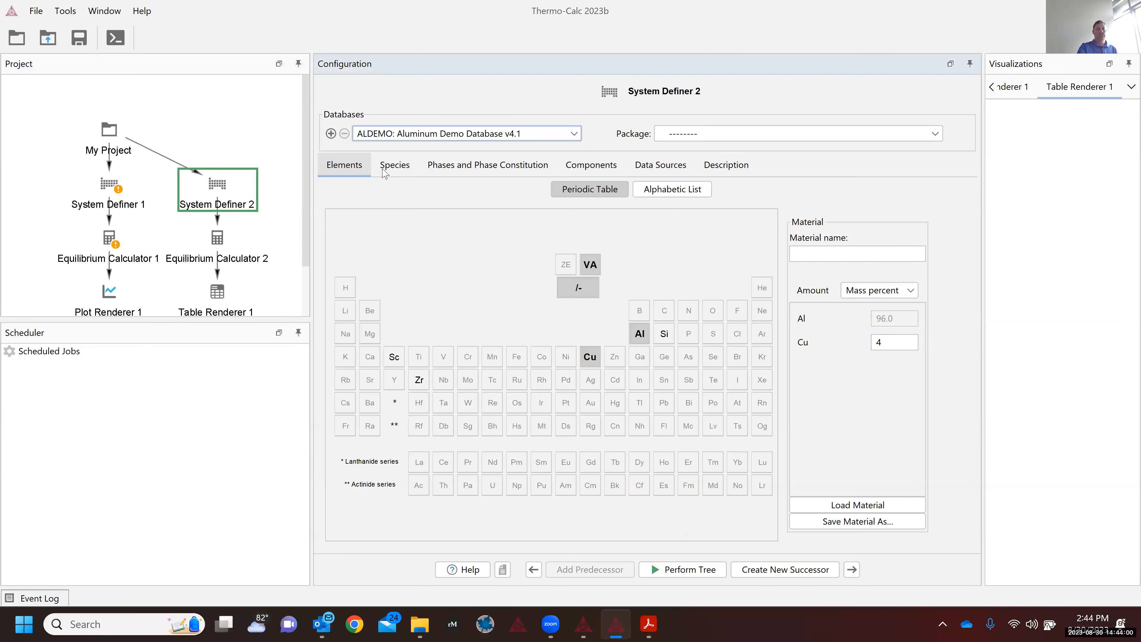
Step: Show System Definer 2's phase list, including AL2CU_C16 with its (Al)2(Al,Cu)1 constitution
{"action": "left_click", "coordinate": [497, 169]}
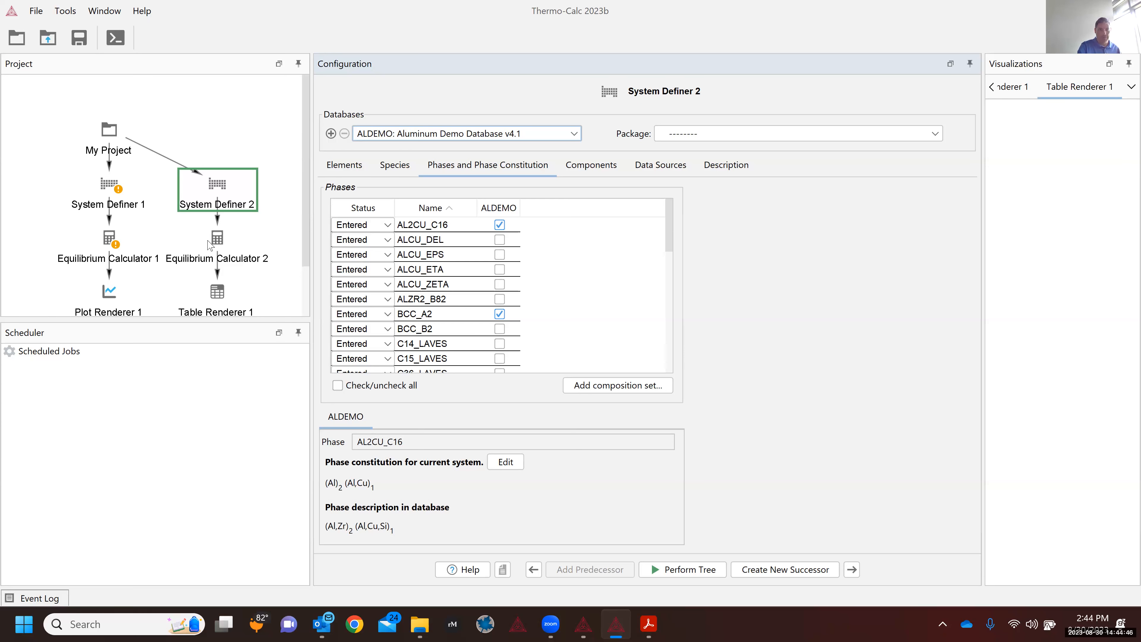
Step: Display Equilibrium Calculator 2's conditions: 1000 K, 100000 Pa, 1 mole, Cu 4.0 mass percent
{"action": "left_click", "coordinate": [220, 247]}
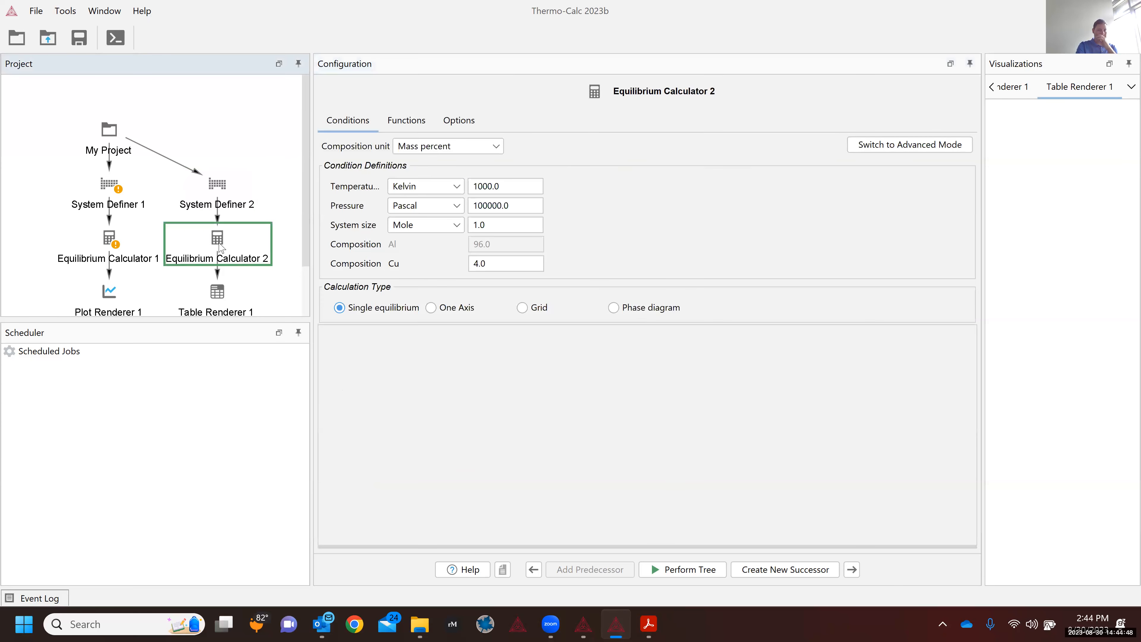
{"action": "left_click", "coordinate": [372, 303]}
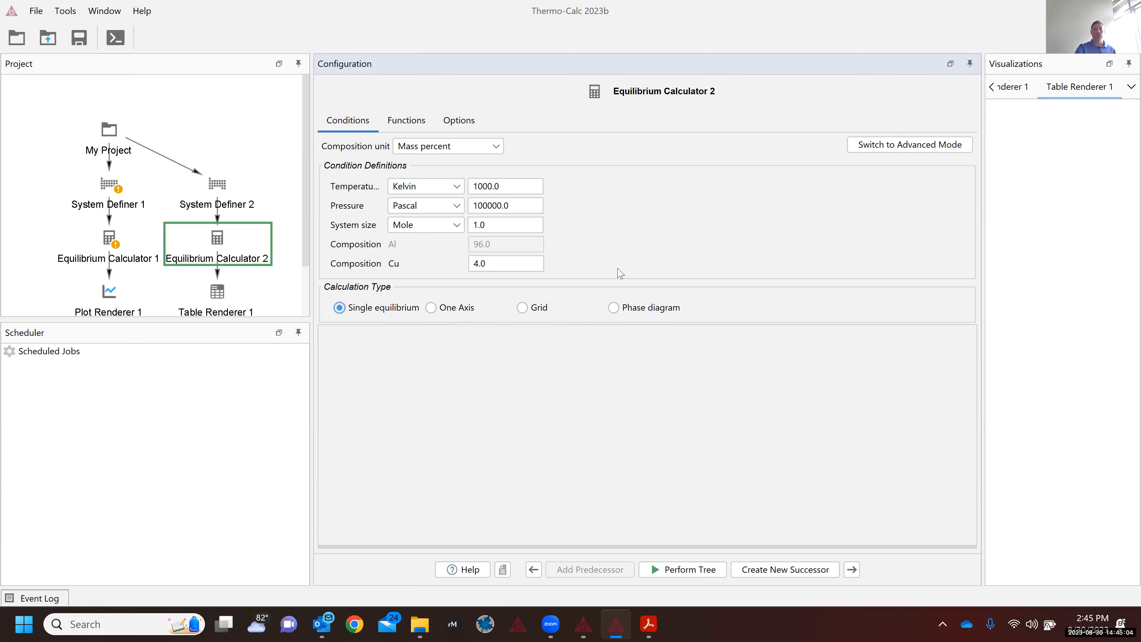
{"action": "left_click", "coordinate": [120, 146]}
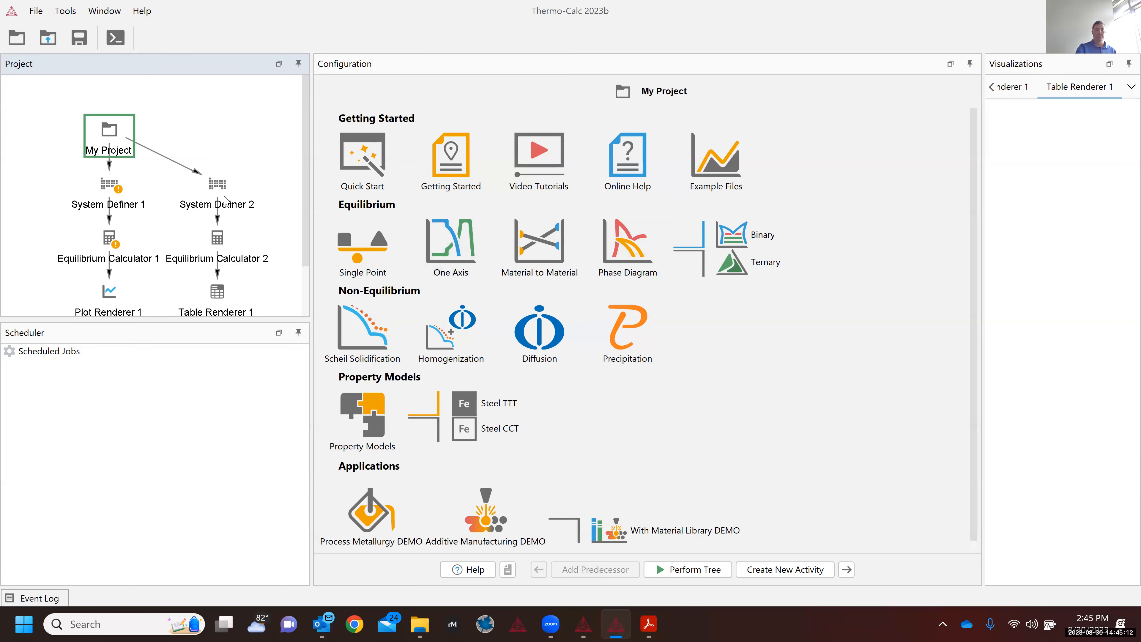
{"action": "left_click", "coordinate": [217, 188]}
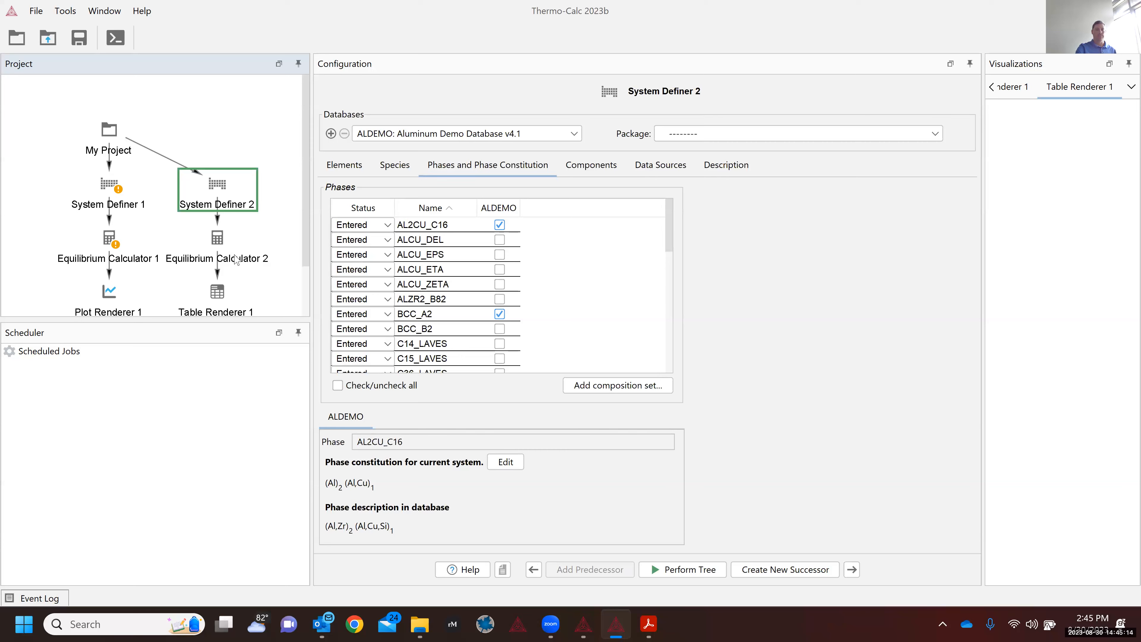
{"action": "left_click", "coordinate": [236, 259]}
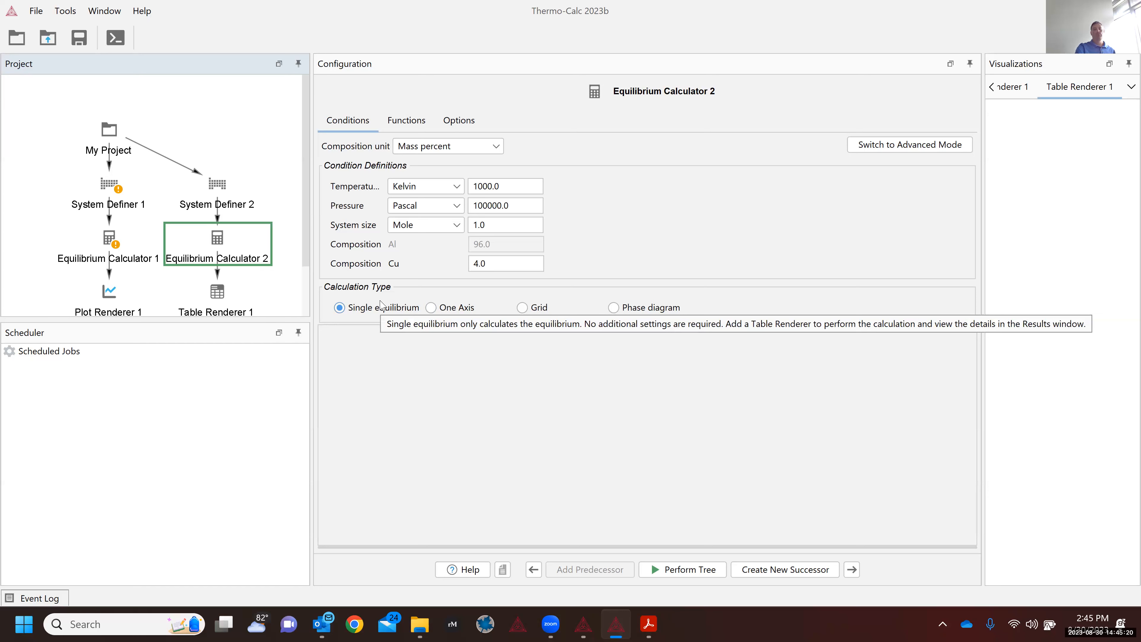
Step: Change the equilibrium temperature to 900 K, keeping Cu at 4.0 mass percent
{"action": "left_click", "coordinate": [510, 187]}
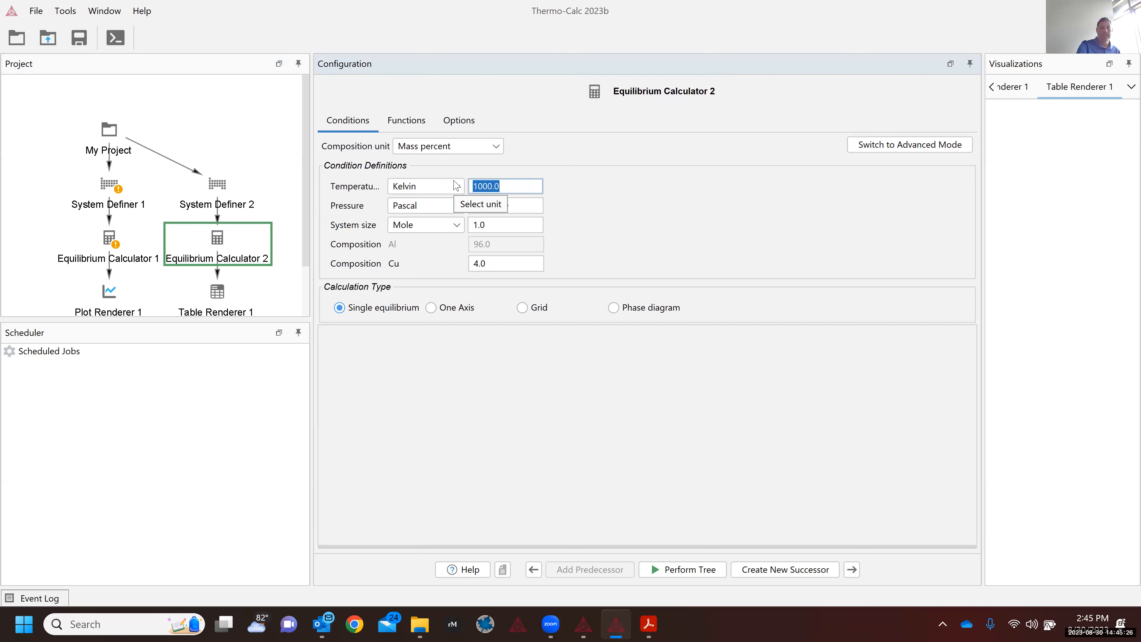
{"action": "type", "text": "900"}
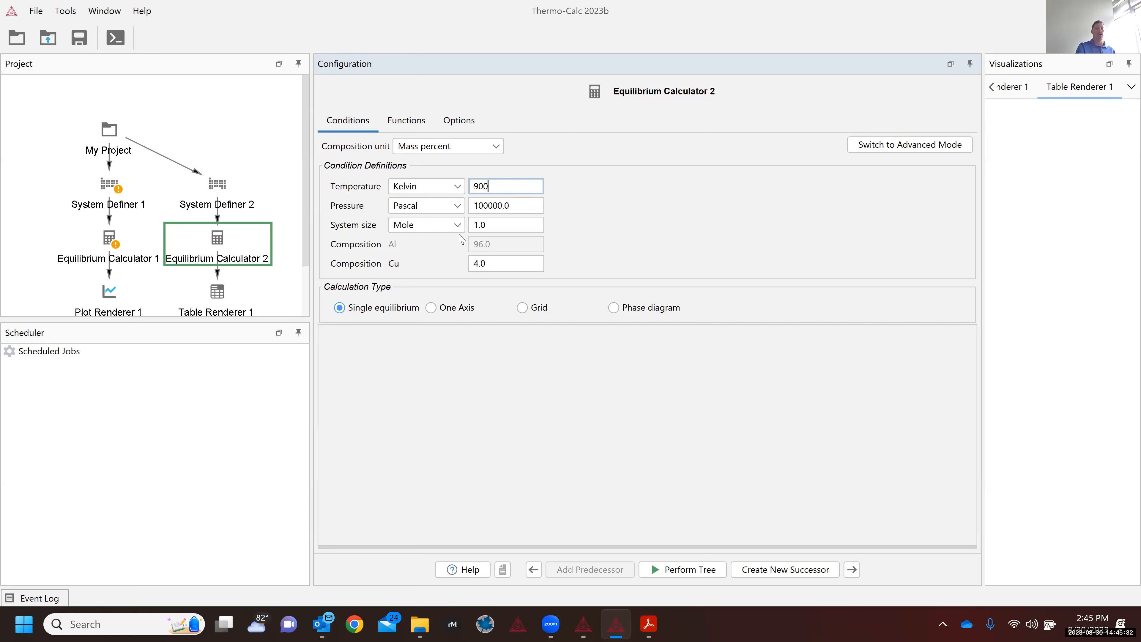
{"action": "double_click", "coordinate": [500, 267]}
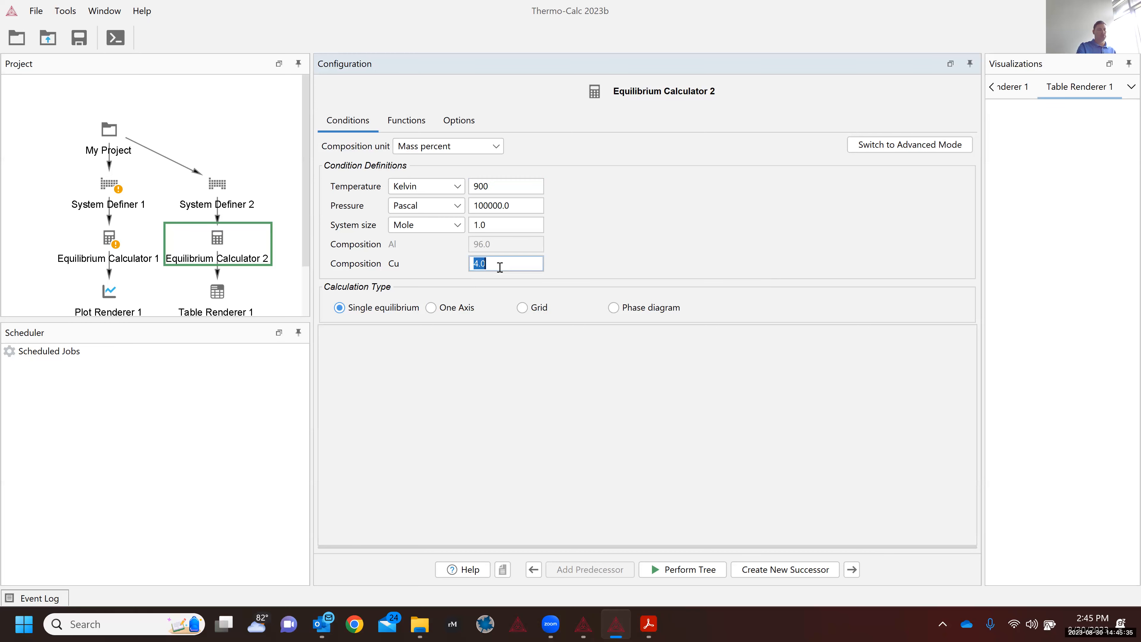
{"action": "left_click", "coordinate": [442, 150]}
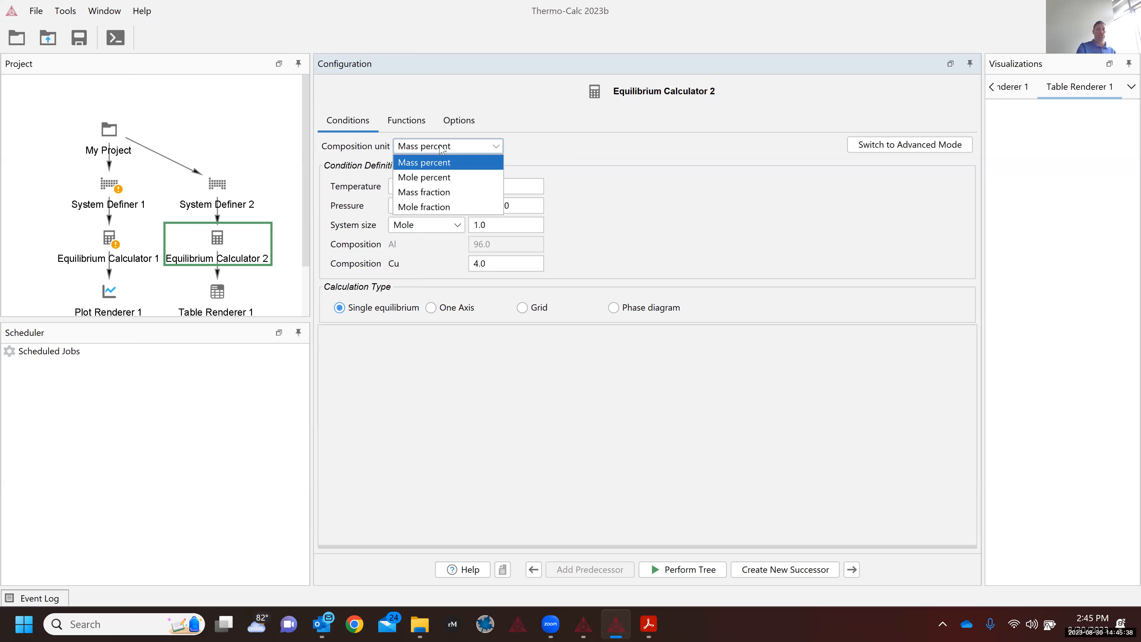
{"action": "left_click", "coordinate": [442, 150]}
{"action": "double_click", "coordinate": [504, 269]}
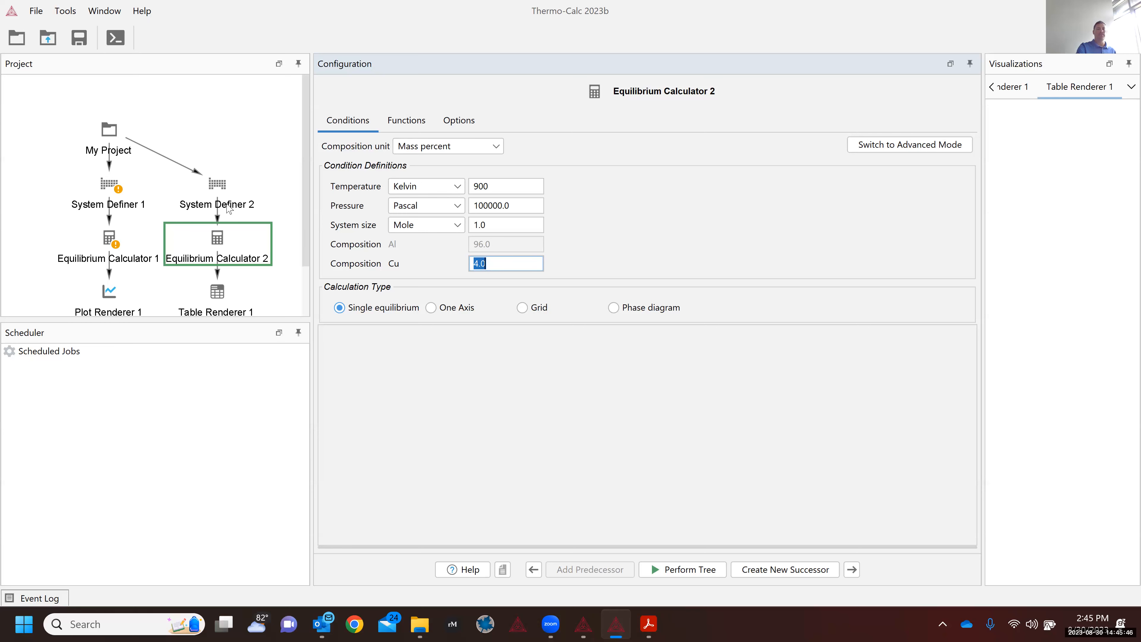
{"action": "left_click", "coordinate": [228, 207]}
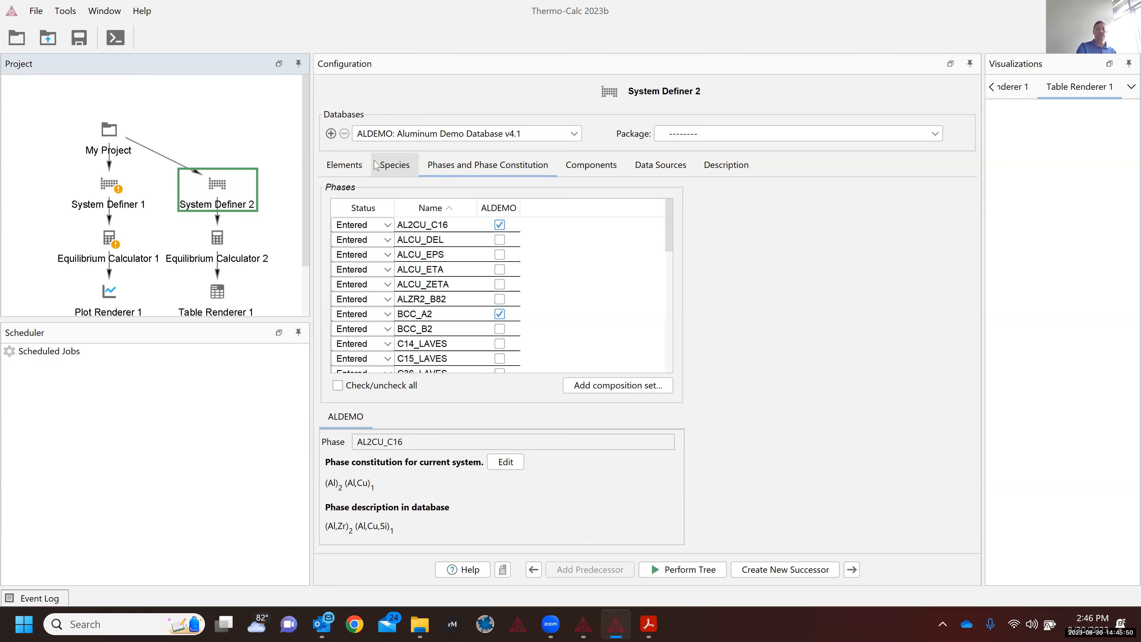
Step: Check System Definer 2's elements, then show Equilibrium Calculator 2 at 900 K and 4.0 mass% Cu
{"action": "left_click", "coordinate": [346, 164]}
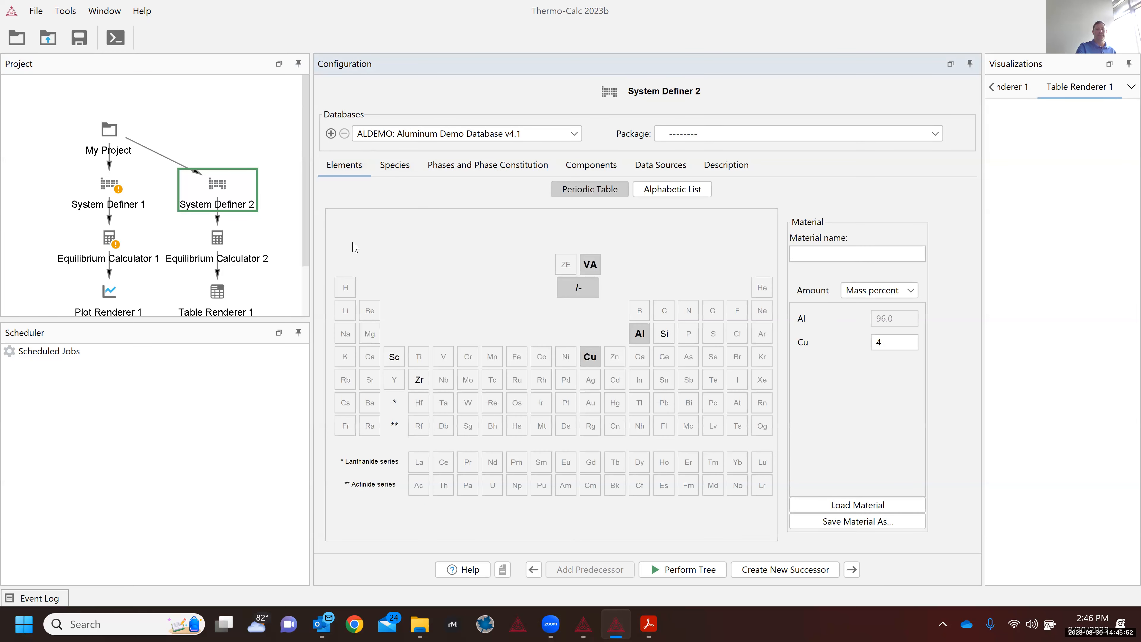
{"action": "left_click", "coordinate": [215, 250]}
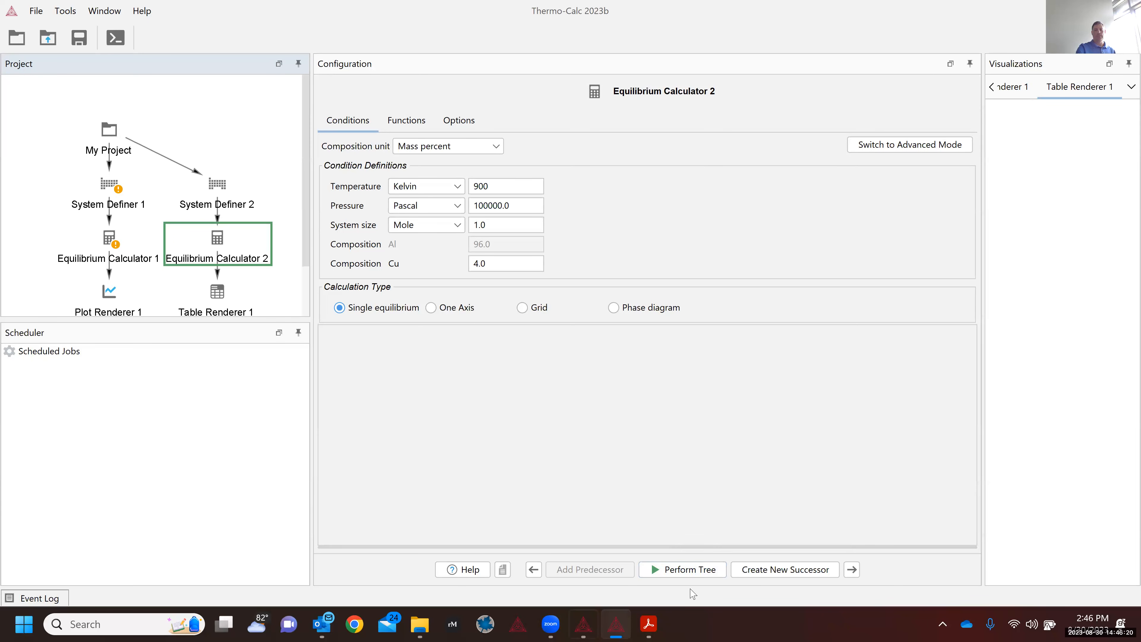
Step: Run the calculation tree and widen the results to show LIQUID 0.24460 and FCC_A1 0.75540
{"action": "left_click", "coordinate": [691, 571]}
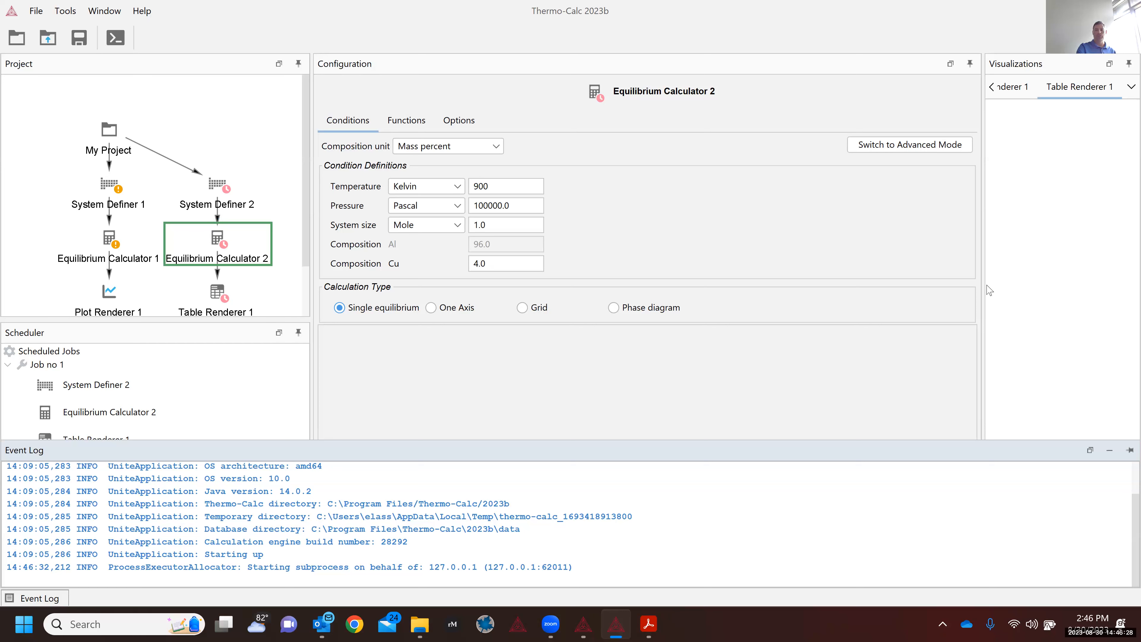
{"action": "left_click_drag", "start_coordinate": [984, 300], "coordinate": [710, 298]}
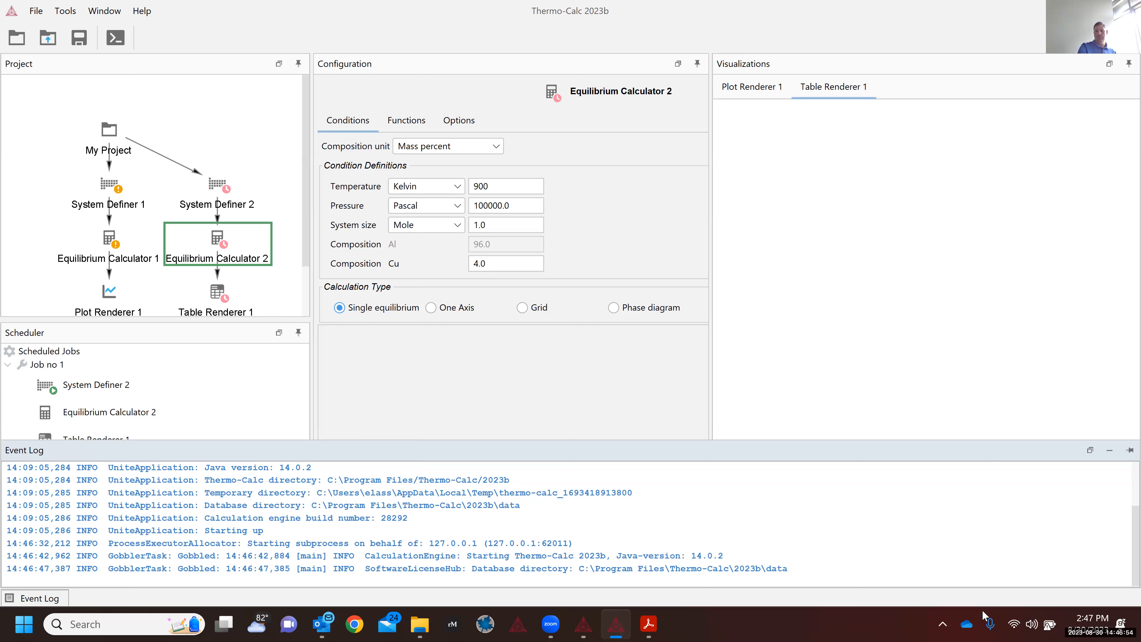
{"action": "mouse_move", "coordinate": [1052, 625]}
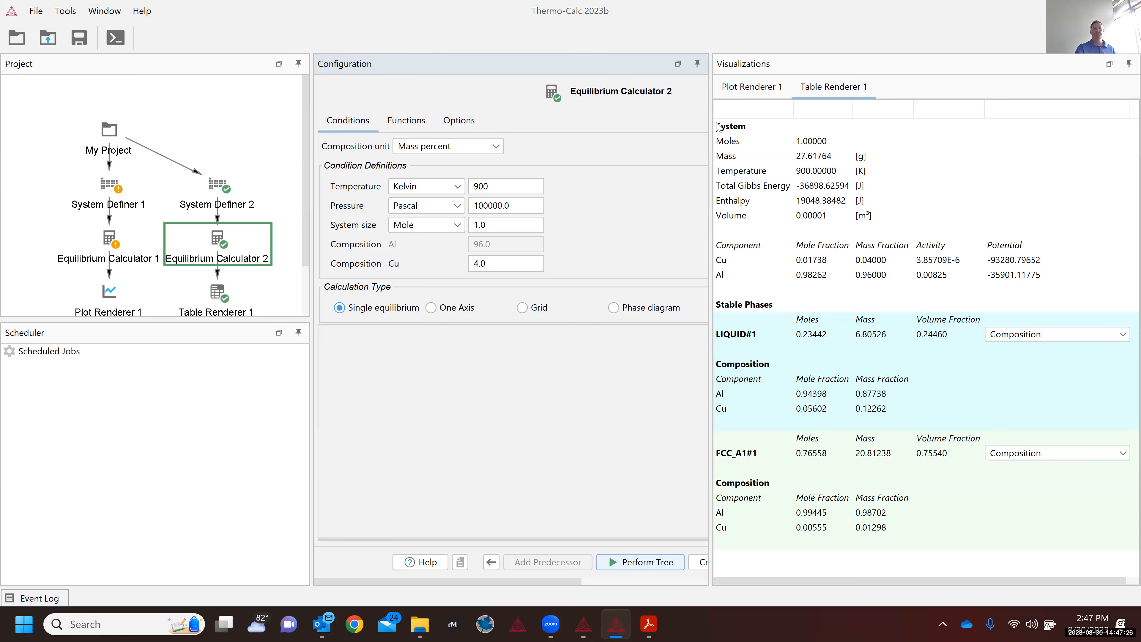
{"action": "left_click_drag", "start_coordinate": [739, 215], "coordinate": [715, 134]}
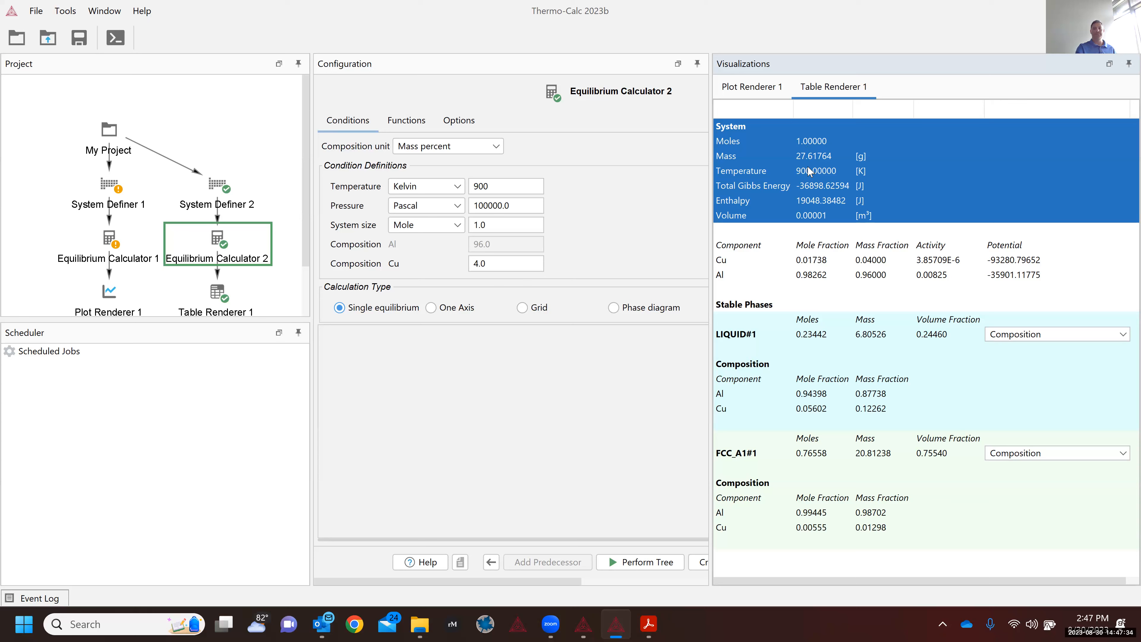
{"action": "left_click", "coordinate": [808, 155]}
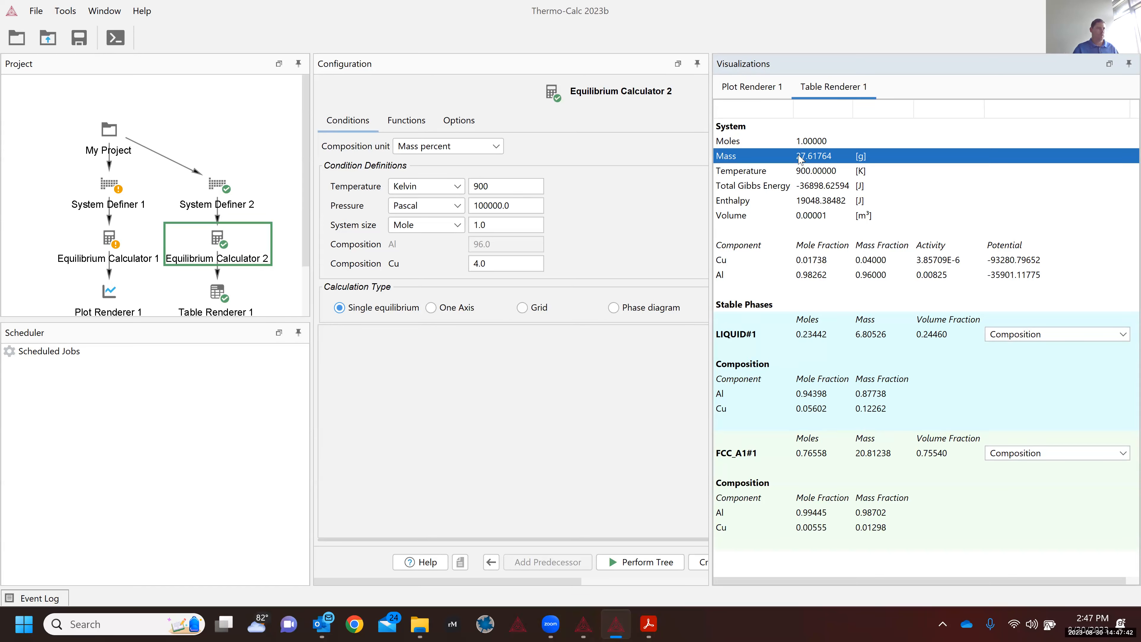
{"action": "left_click", "coordinate": [819, 172]}
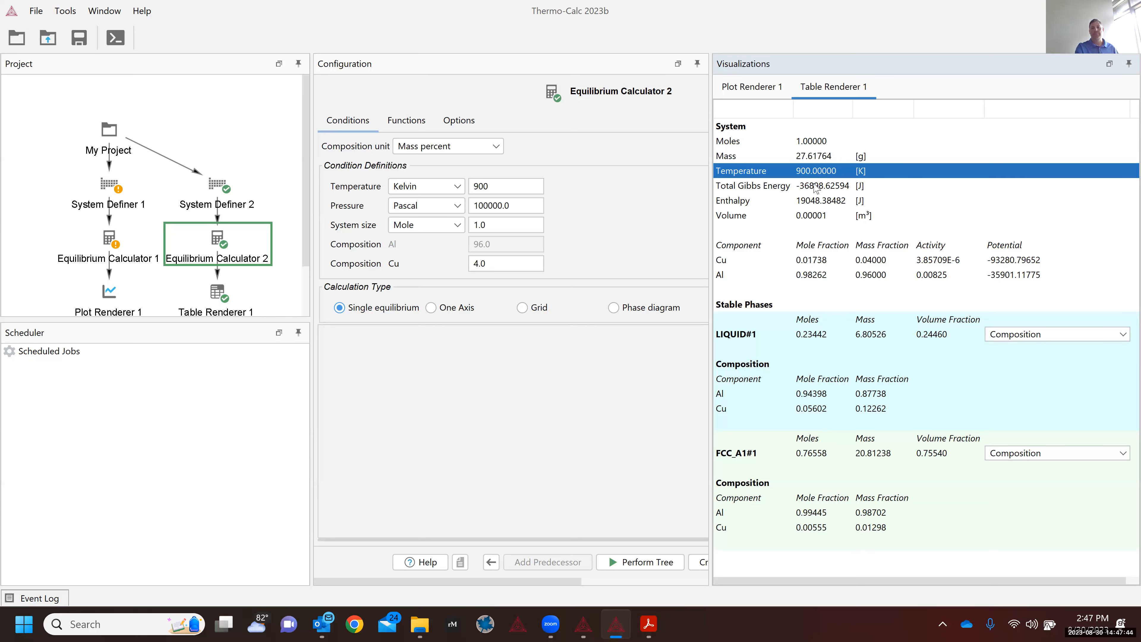
{"action": "left_click", "coordinate": [808, 189]}
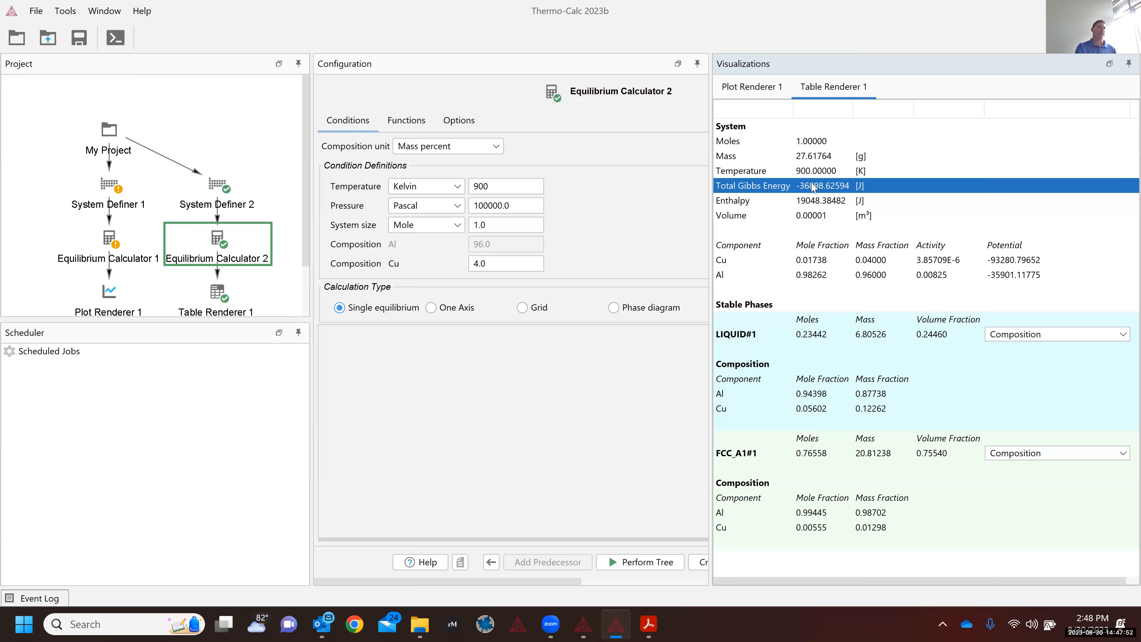
{"action": "left_click", "coordinate": [813, 204]}
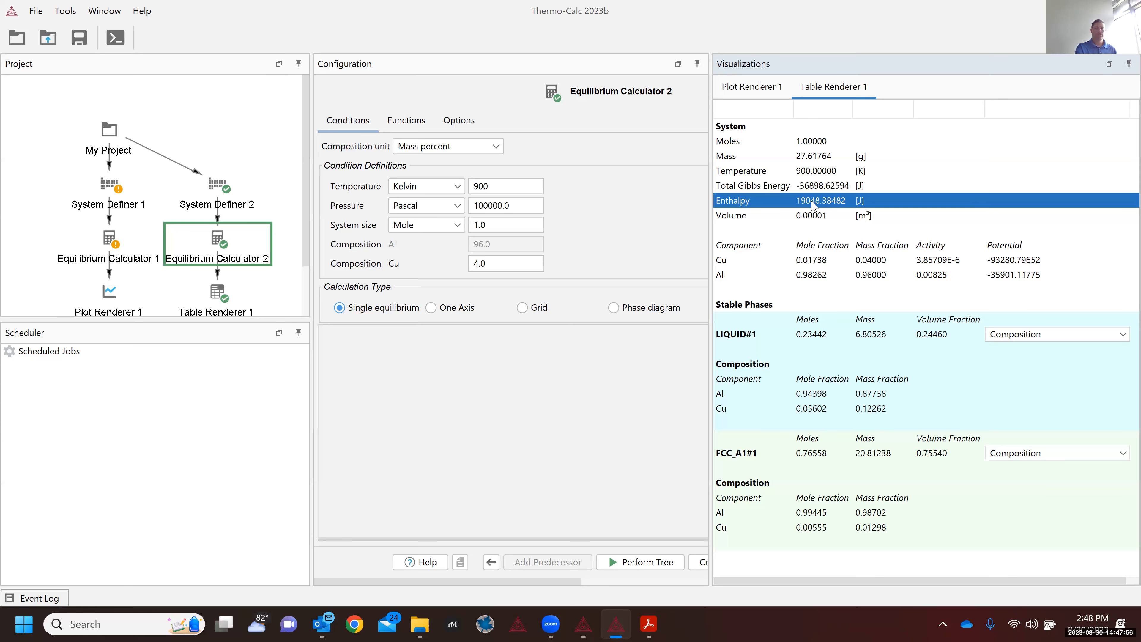
{"action": "left_click", "coordinate": [814, 220]}
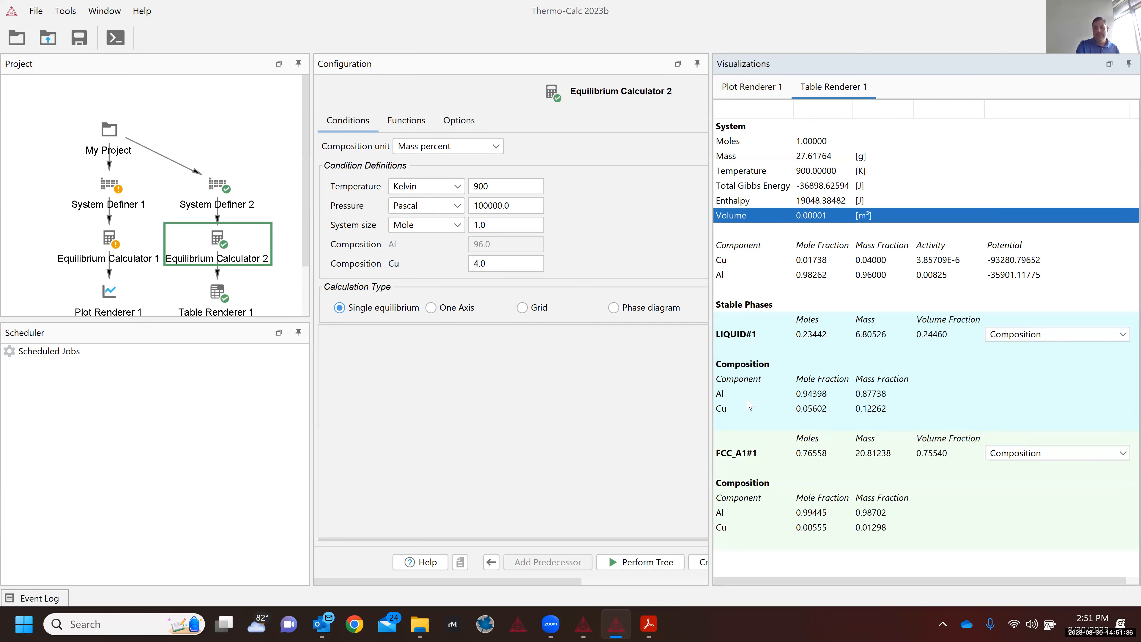
Step: Switch Equilibrium Calculator 2 to a One Axis calculation over temperature 500–3000 K
{"action": "left_click", "coordinate": [718, 325]}
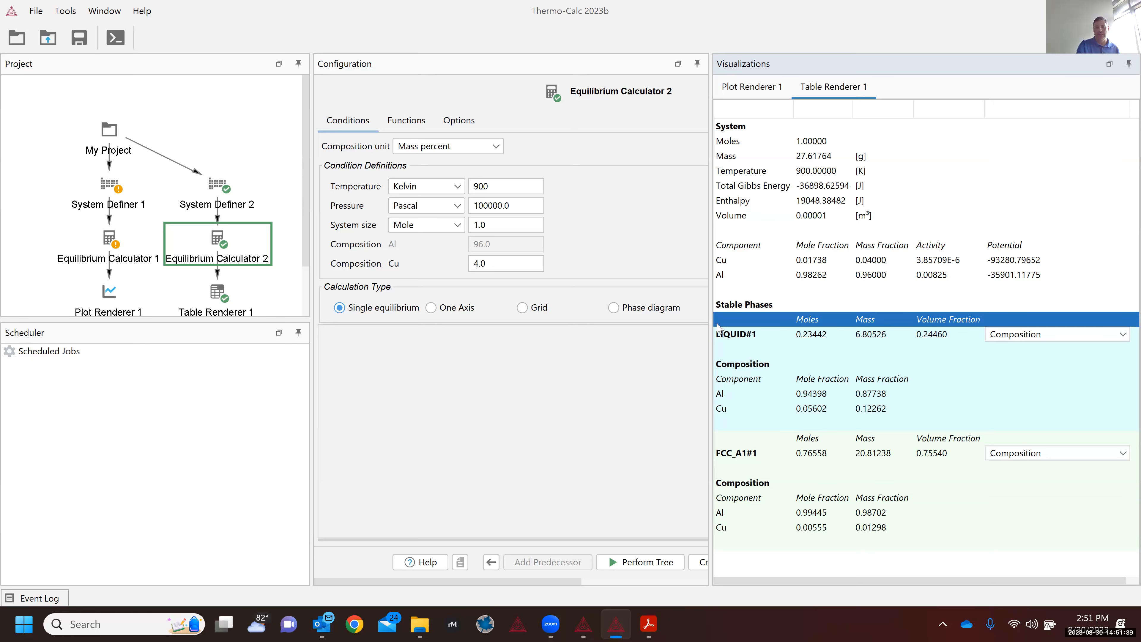
{"action": "left_click", "coordinate": [112, 198]}
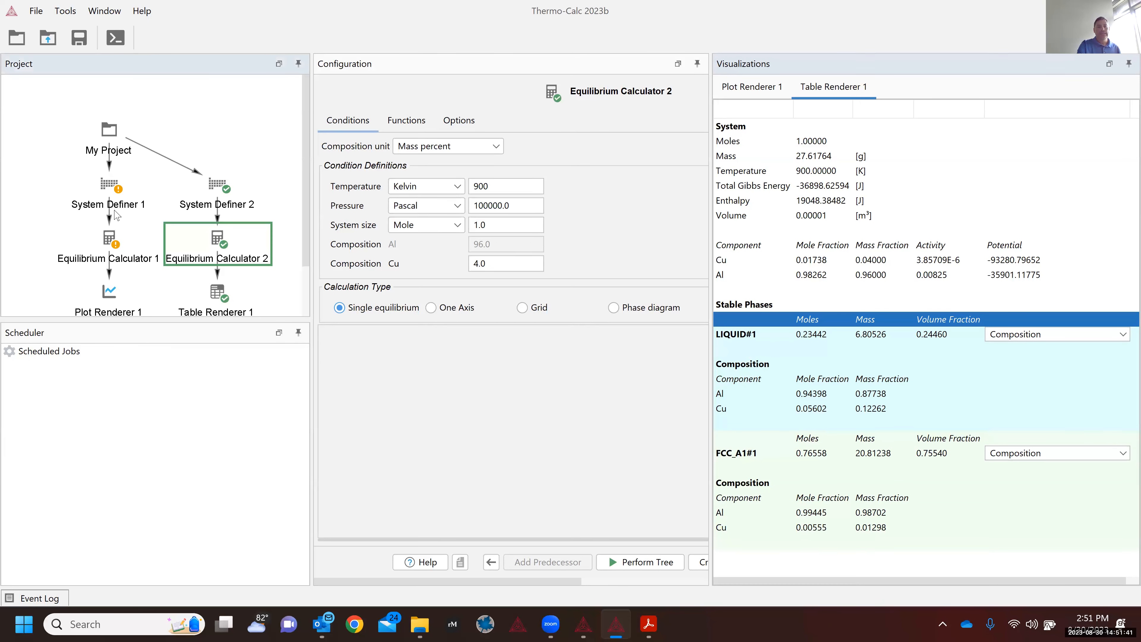
{"action": "left_click", "coordinate": [216, 250]}
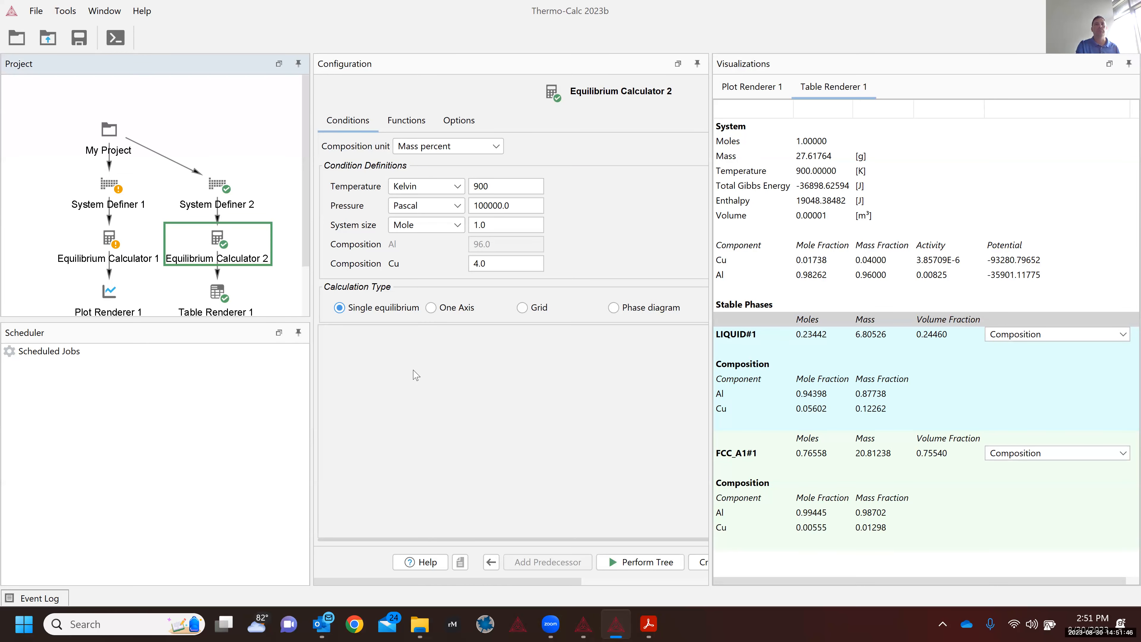
{"action": "left_click", "coordinate": [450, 305]}
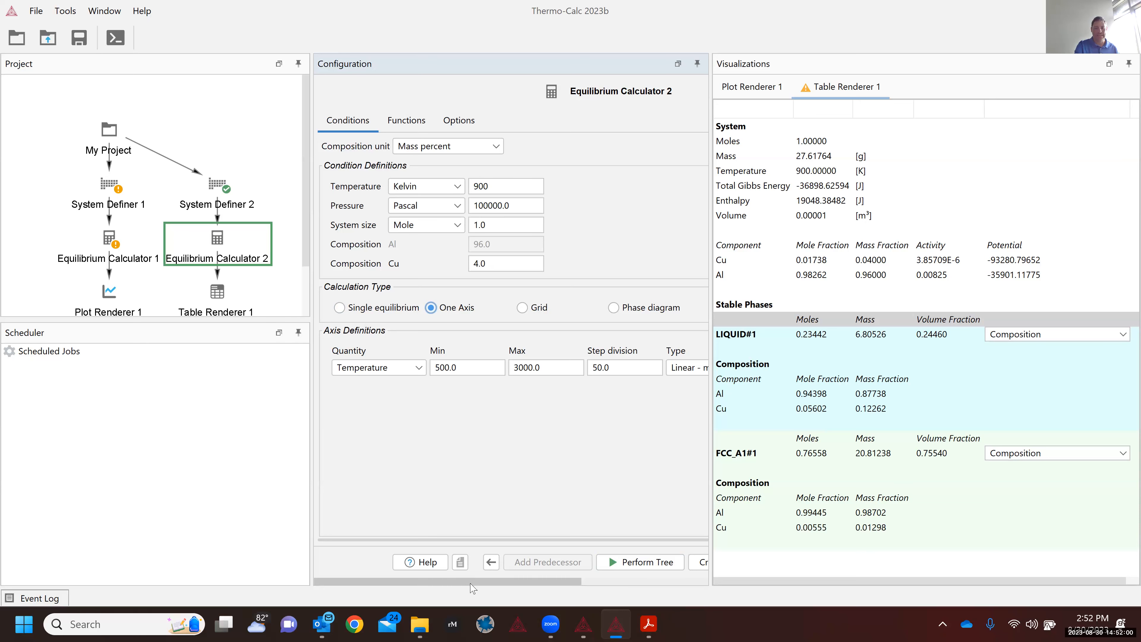
{"action": "scroll", "coordinate": [472, 584], "scroll_direction": "right", "scroll_amount": 5}
{"action": "scroll", "coordinate": [450, 527], "scroll_direction": "left", "scroll_amount": 2}
{"action": "scroll", "coordinate": [447, 524], "scroll_direction": "left", "scroll_amount": 3}
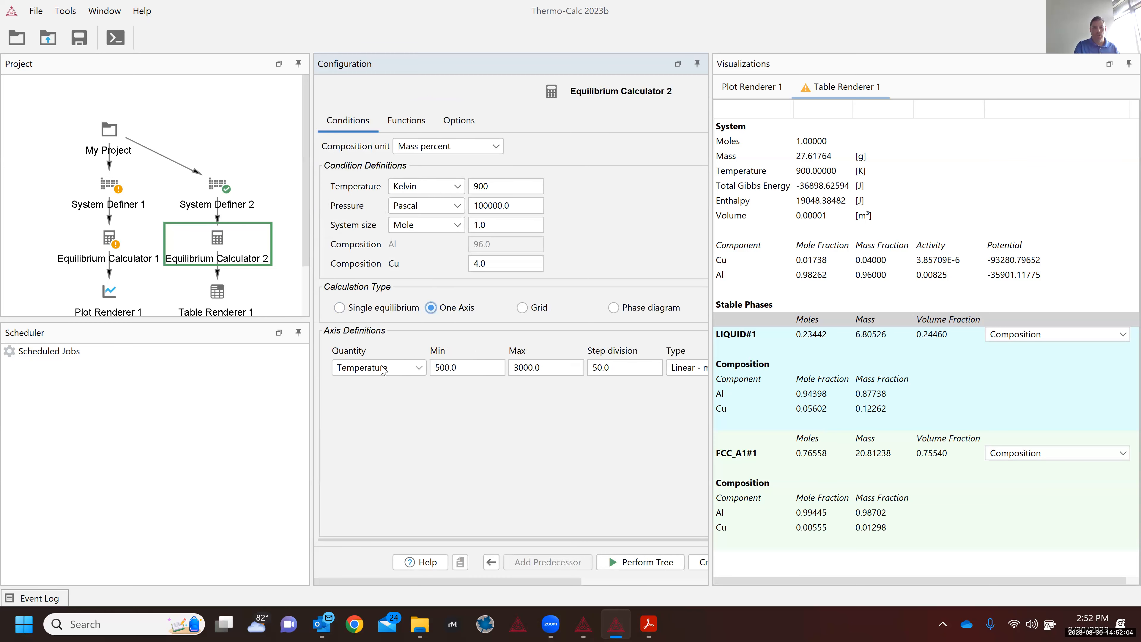
Step: Enter temperature axis Min 300, Max 1500 and Step division 10
{"action": "left_click", "coordinate": [464, 365]}
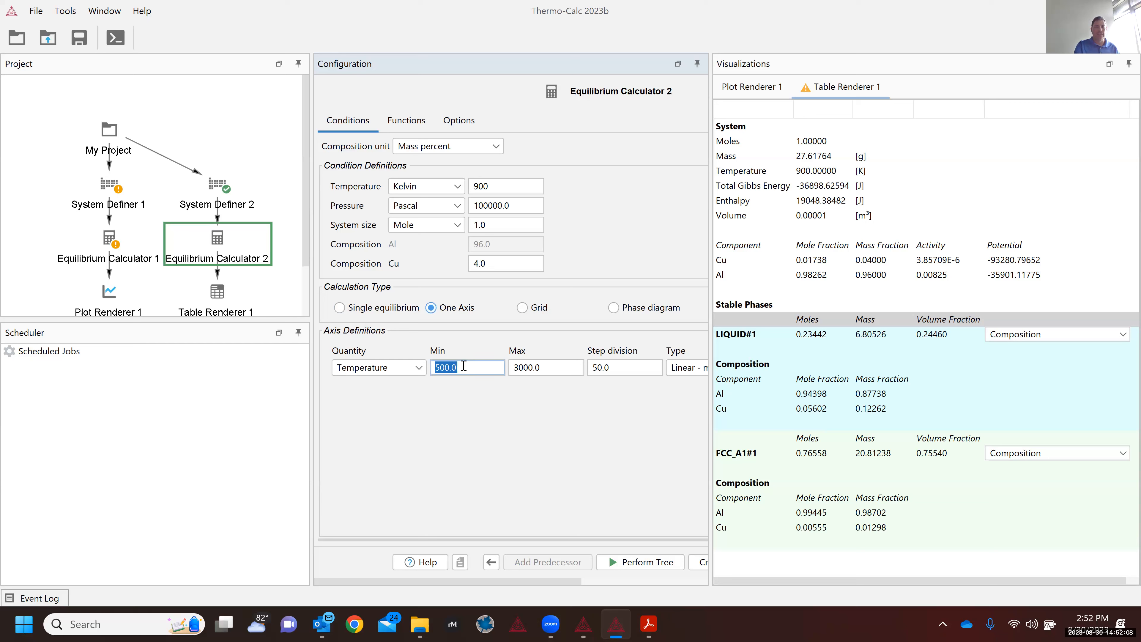
{"action": "type", "text": "300"}
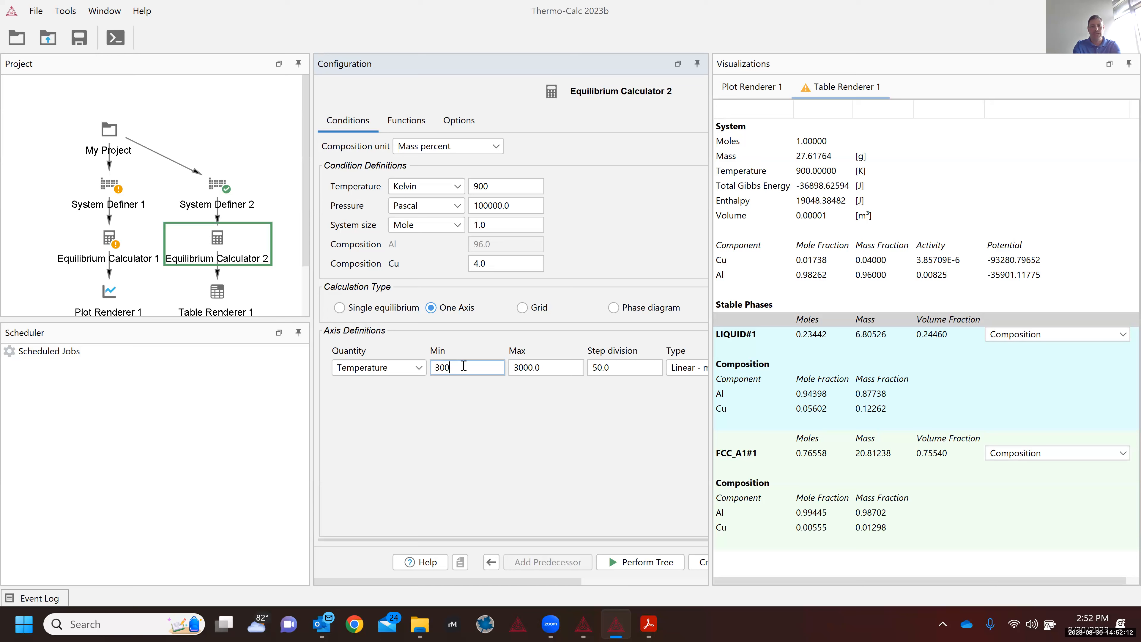
{"action": "key", "text": "Tab"}
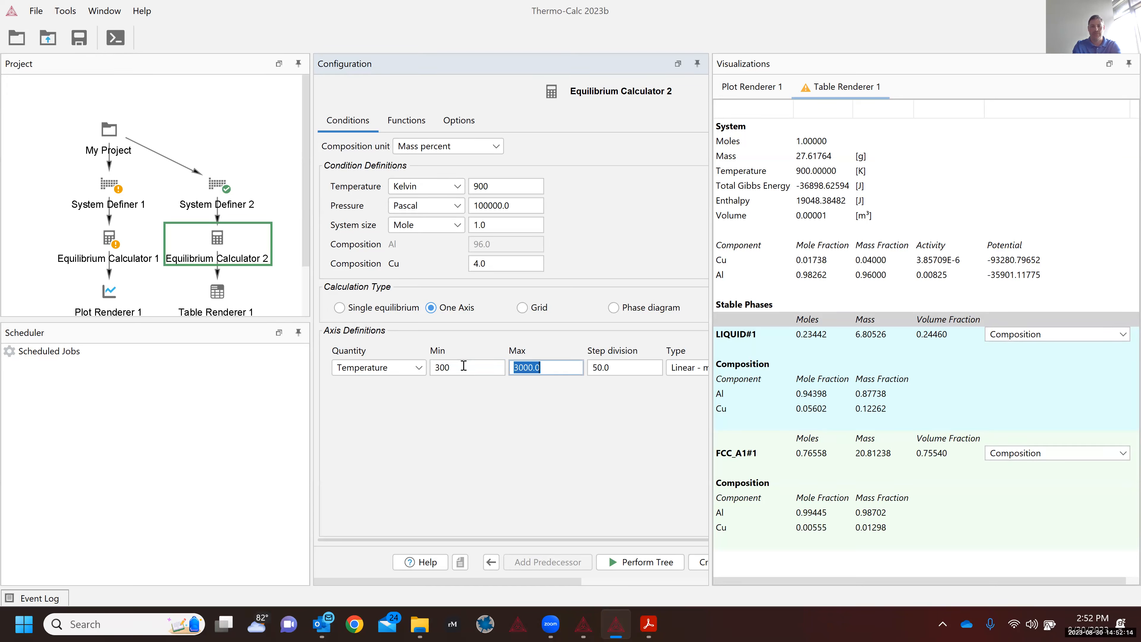
{"action": "type", "text": "250"}
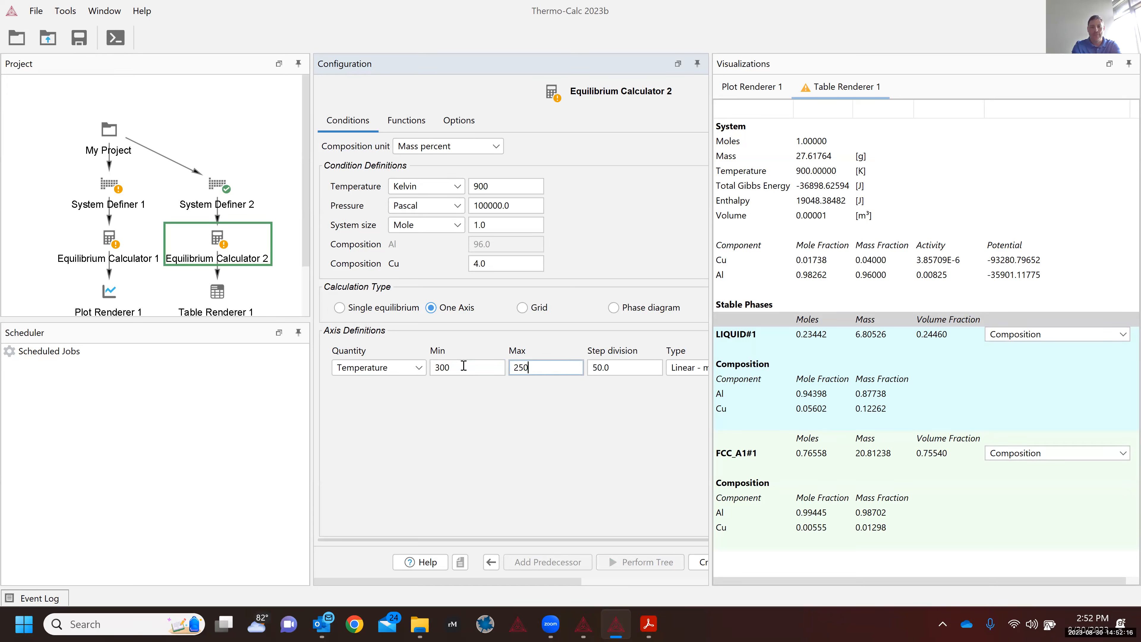
{"action": "key", "text": "BackSpace"}
{"action": "key", "text": "BackSpace"}
{"action": "key", "text": "BackSpace"}
{"action": "type", "text": "1500"}
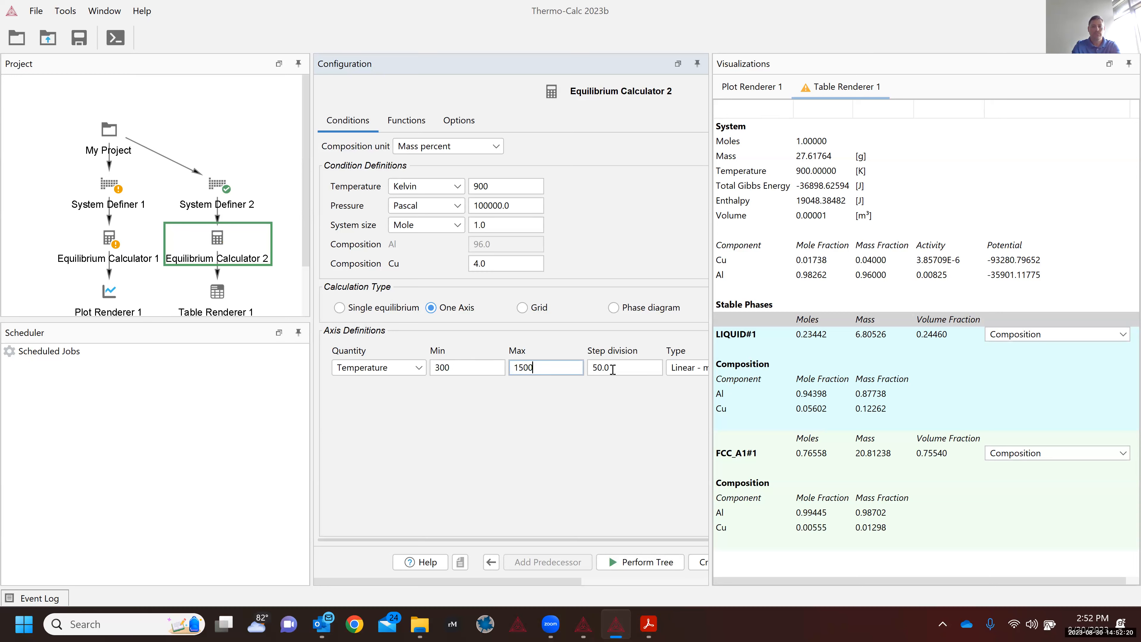
{"action": "left_click", "coordinate": [613, 369]}
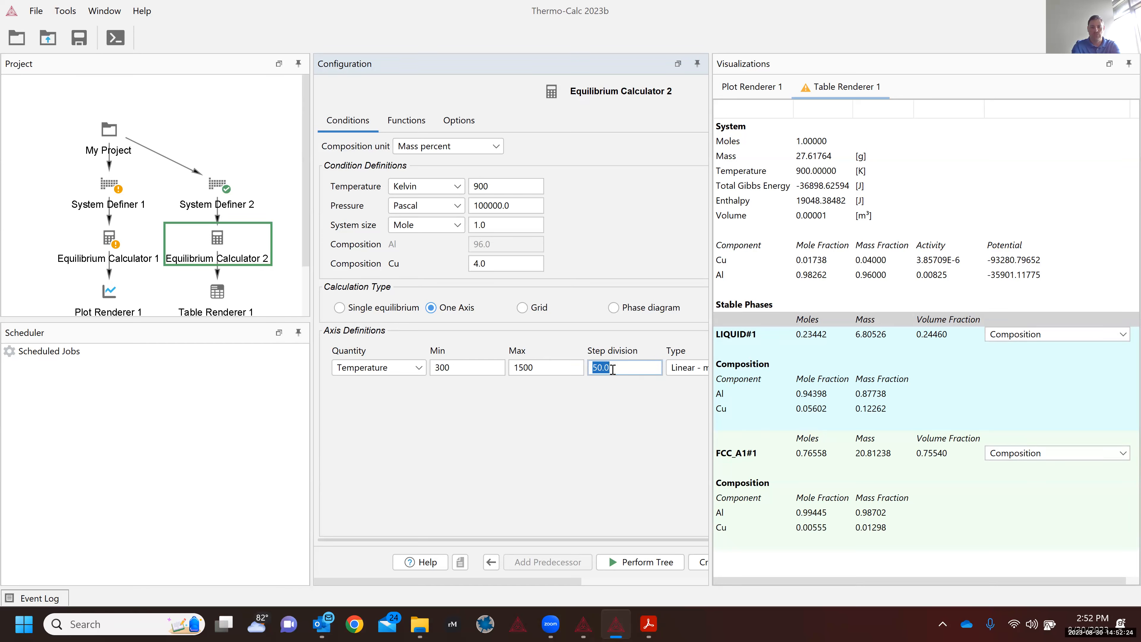
{"action": "type", "text": "10"}
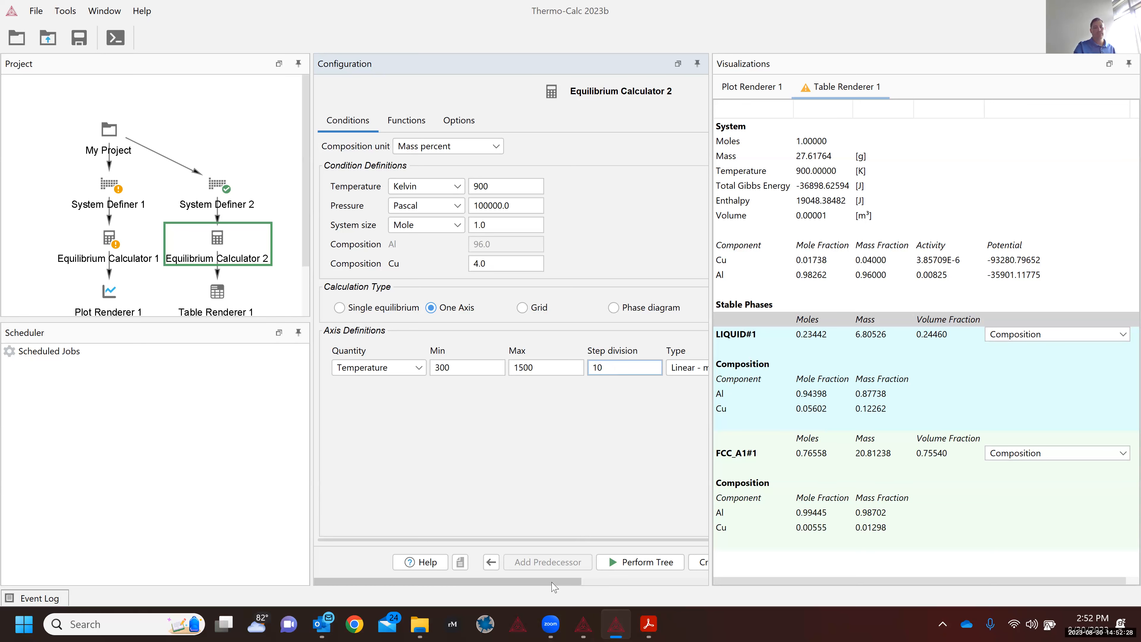
{"action": "left_click_drag", "start_coordinate": [554, 587], "coordinate": [605, 587]}
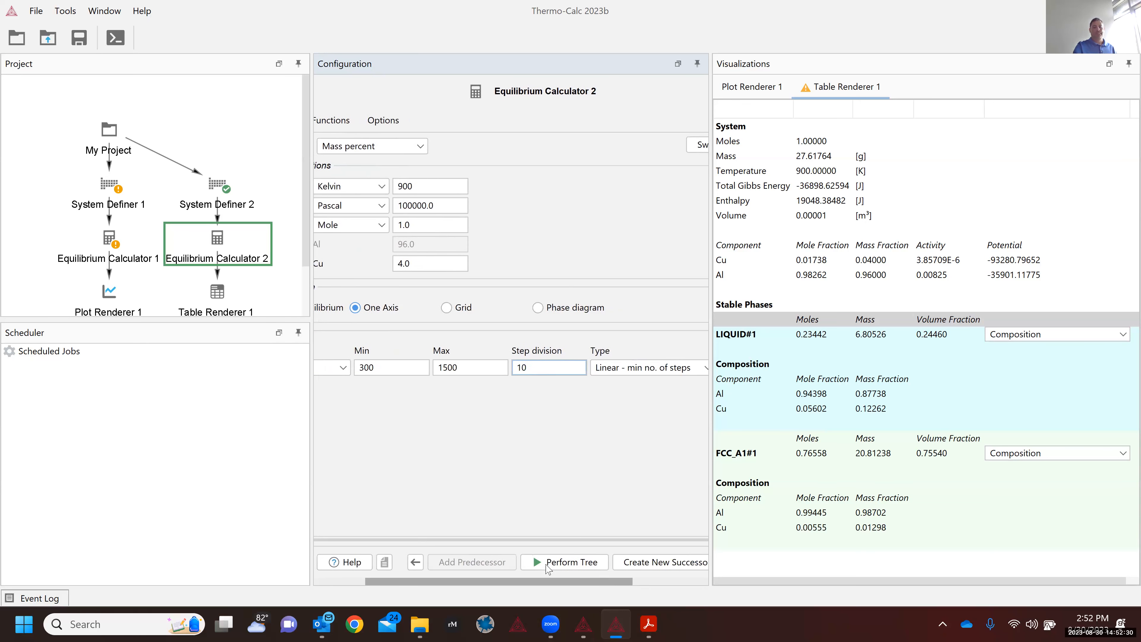
{"action": "scroll", "coordinate": [547, 567], "scroll_direction": "left", "scroll_amount": 3}
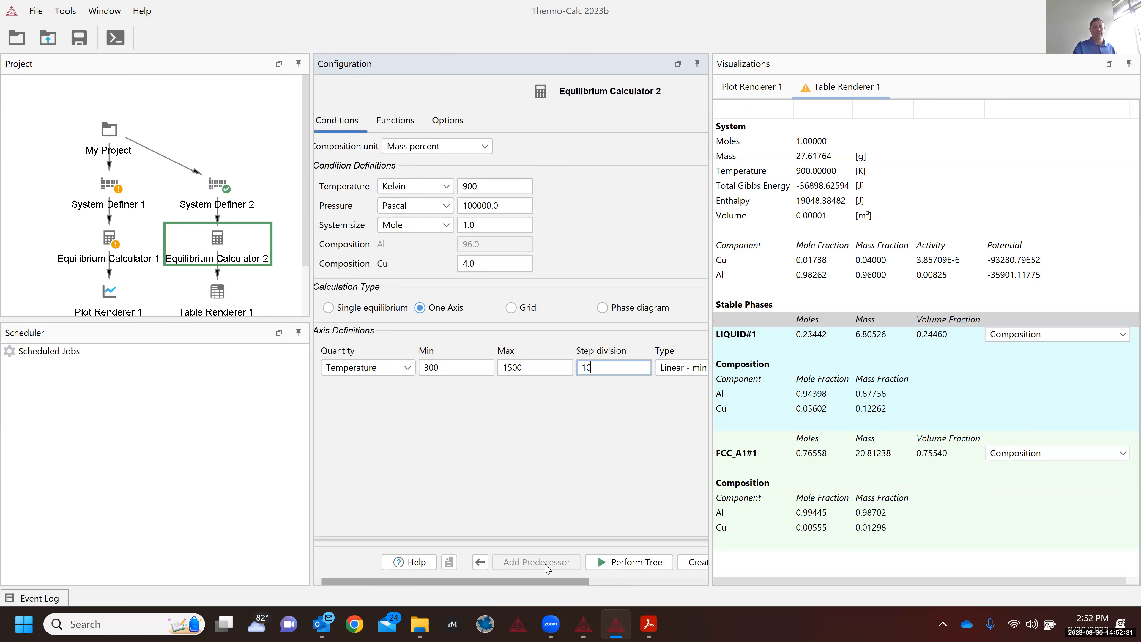
{"action": "left_click", "coordinate": [632, 563]}
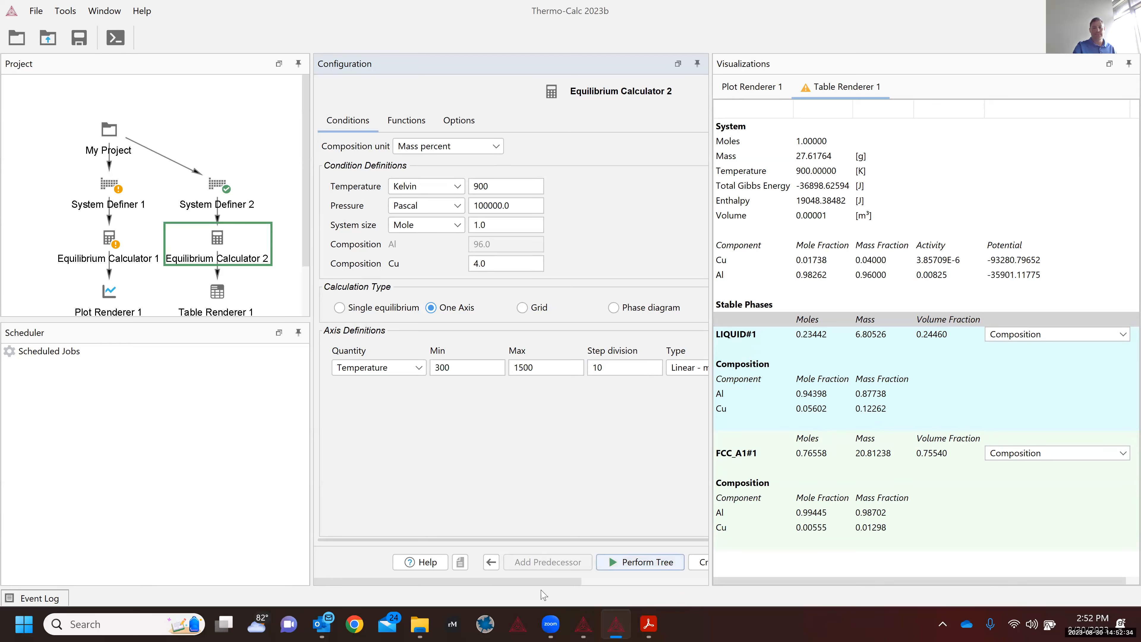
{"action": "scroll", "coordinate": [627, 571], "scroll_direction": "right", "scroll_amount": 3}
{"action": "left_click_drag", "start_coordinate": [605, 344], "coordinate": [608, 346]}
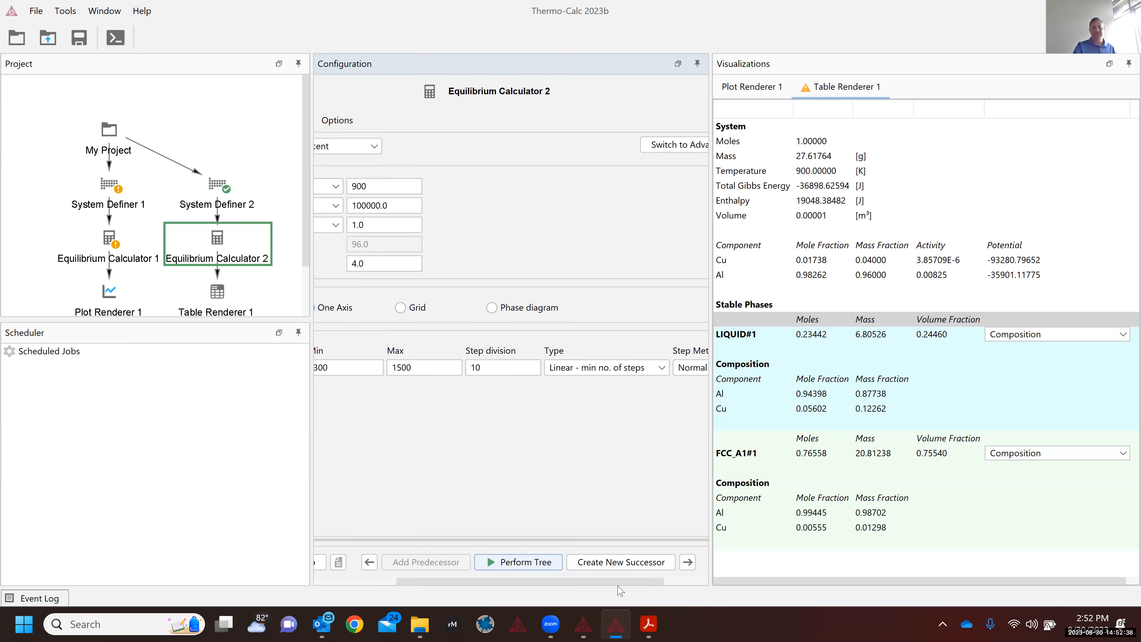
Step: Change the temperature Step Method from Normal to Separate phases
{"action": "left_click", "coordinate": [695, 583]}
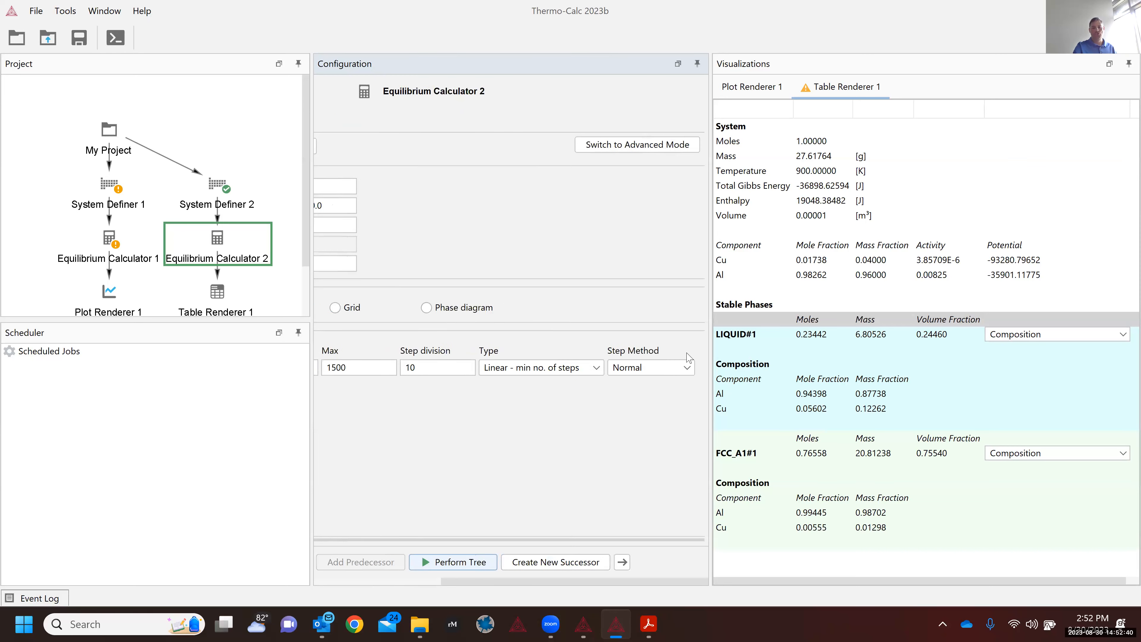
{"action": "left_click", "coordinate": [643, 376]}
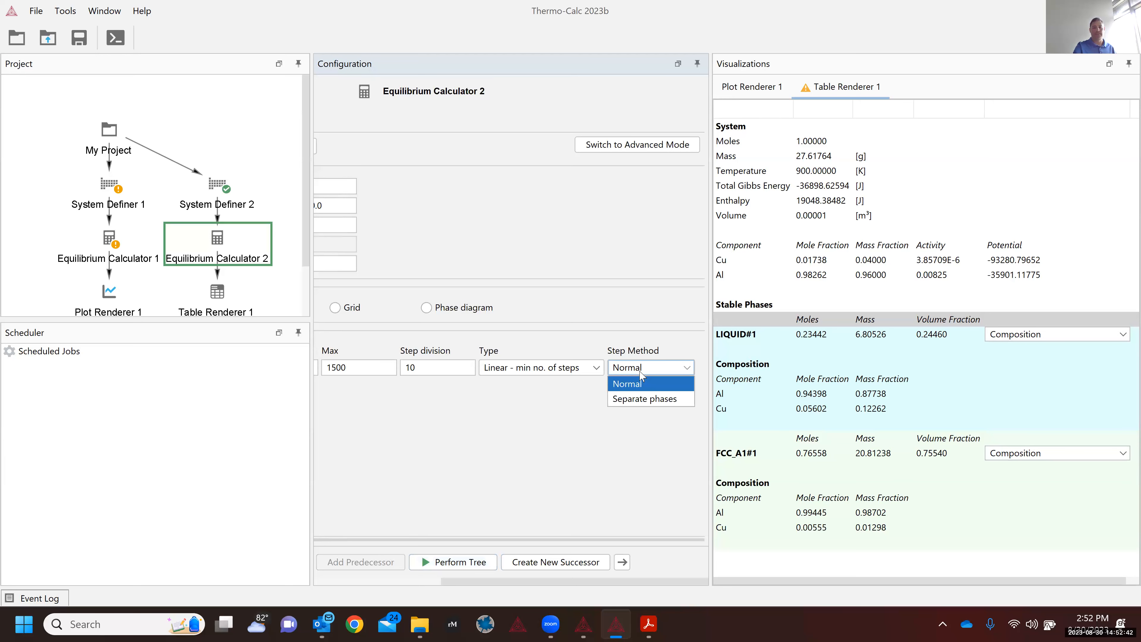
{"action": "left_click", "coordinate": [640, 373]}
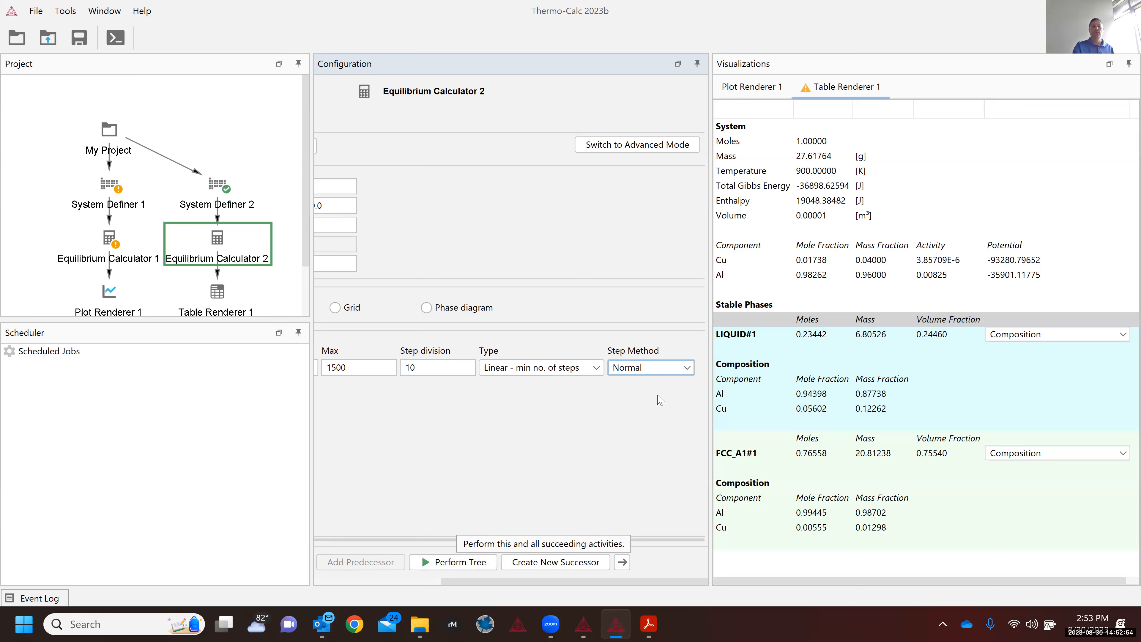
{"action": "left_click", "coordinate": [648, 373]}
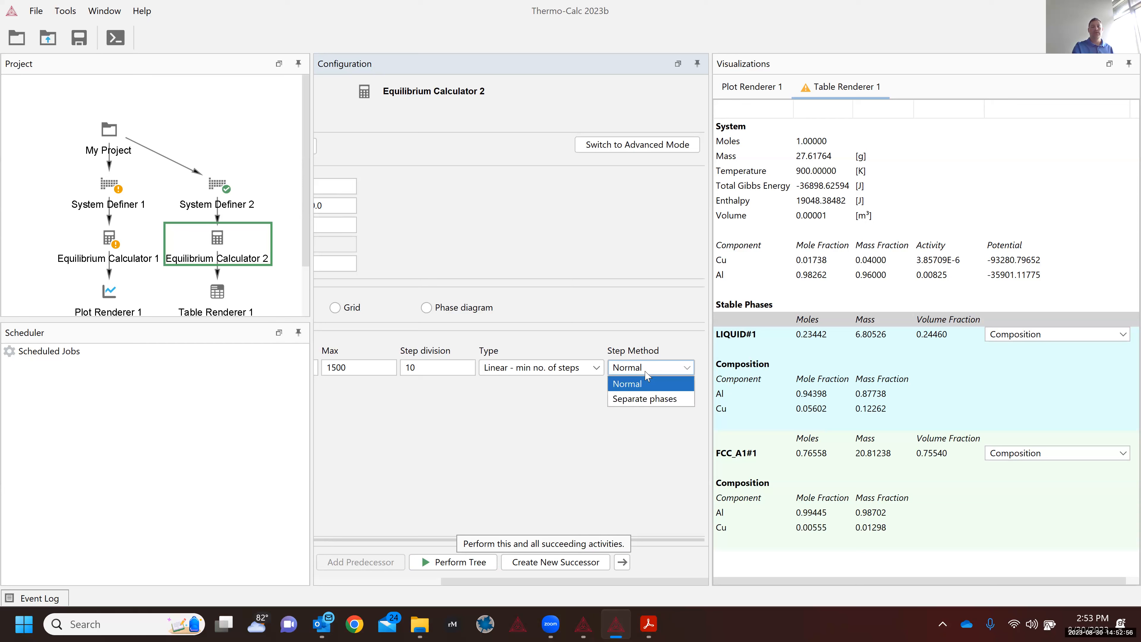
{"action": "left_click", "coordinate": [644, 399]}
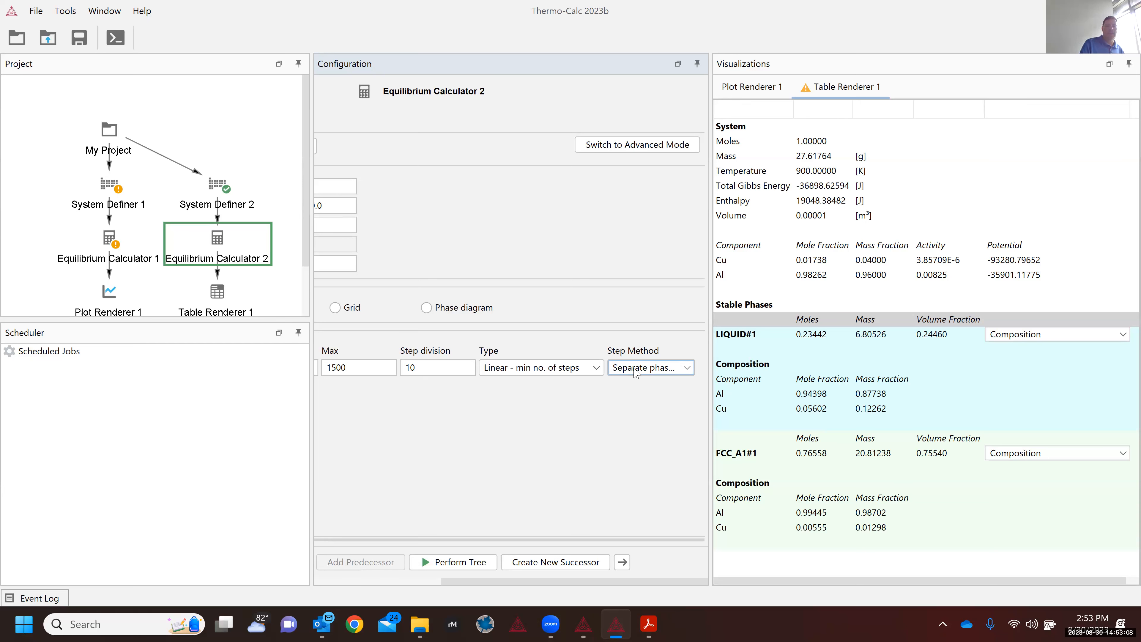
{"action": "left_click", "coordinate": [635, 372]}
{"action": "left_click", "coordinate": [634, 372]}
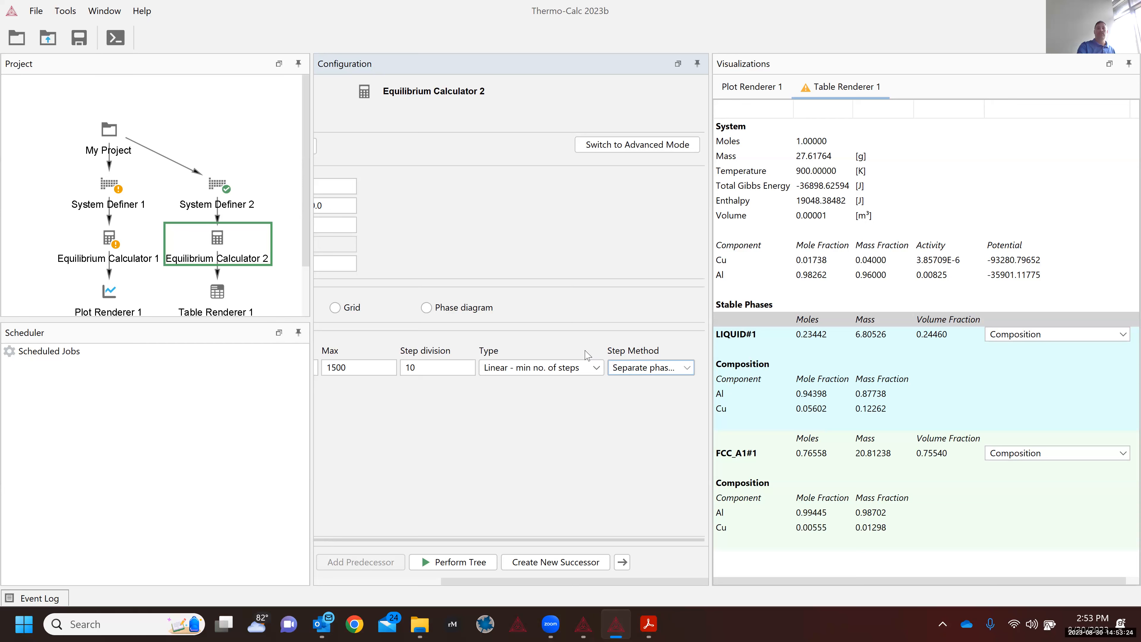
Step: Run the tree and add a Plot Renderer successor to Equilibrium Calculator 2
{"action": "left_click", "coordinate": [448, 565]}
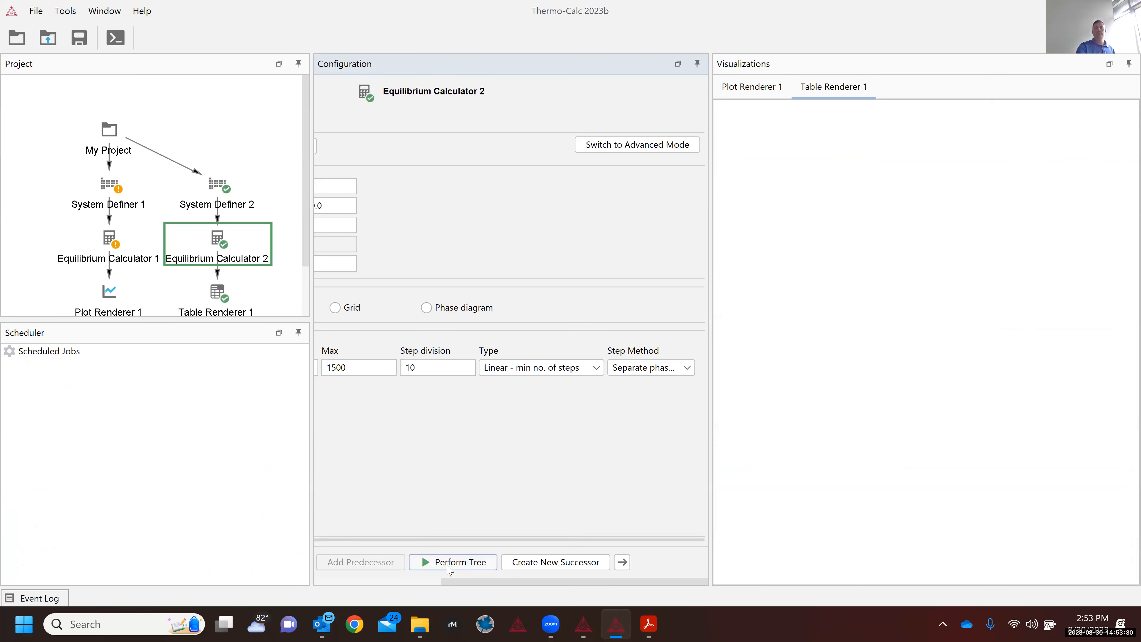
{"action": "right_click", "coordinate": [215, 254]}
{"action": "mouse_move", "coordinate": [287, 265]}
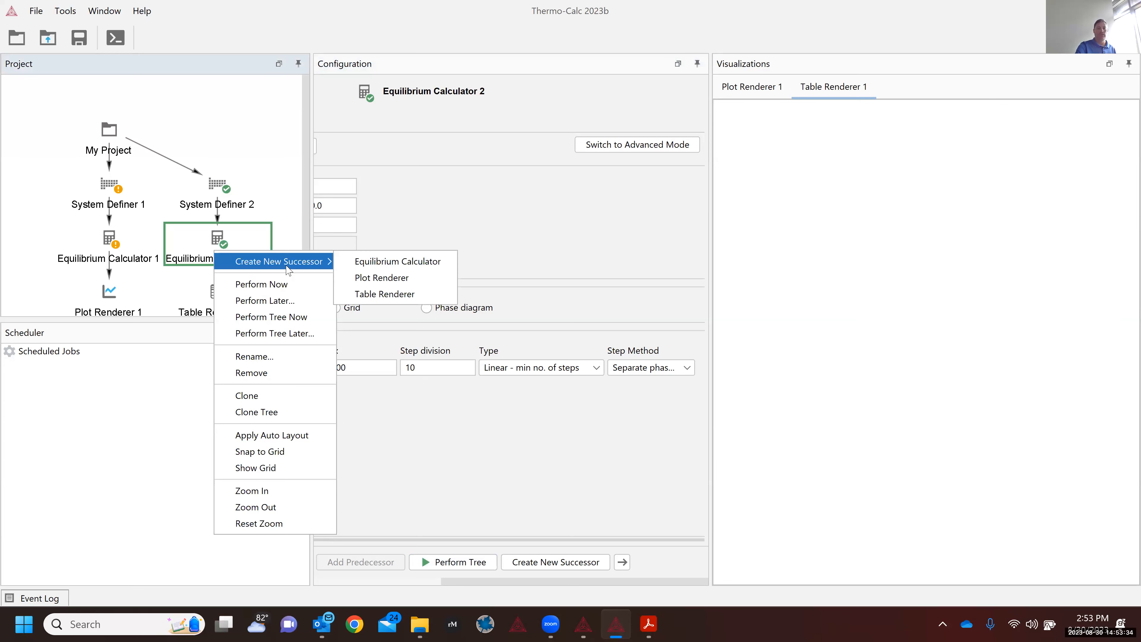
{"action": "left_click", "coordinate": [370, 282]}
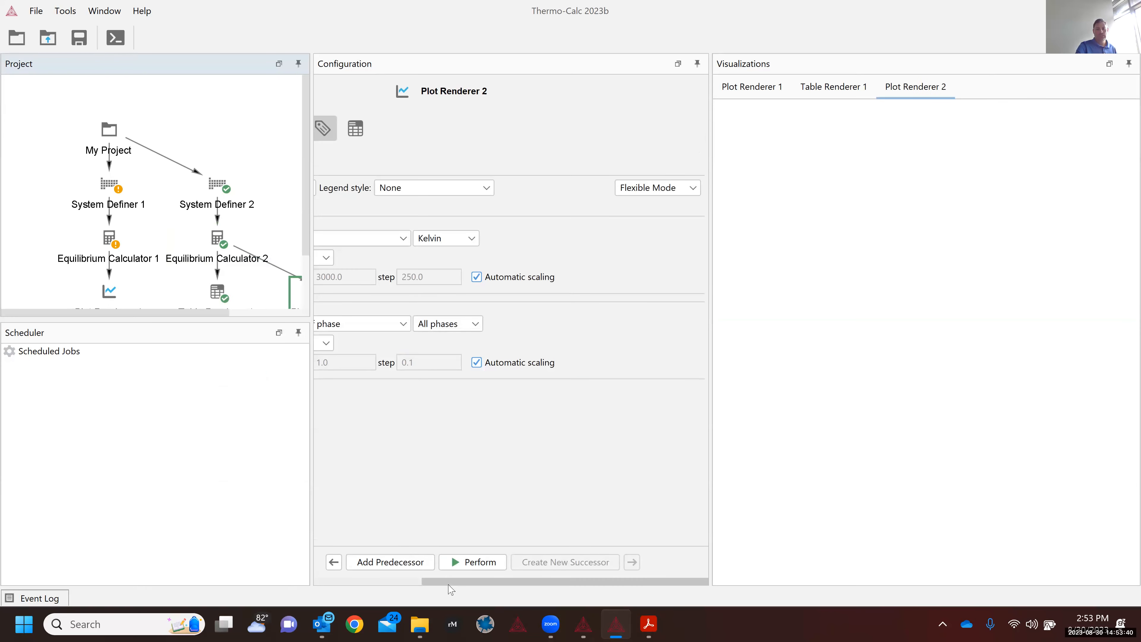
{"action": "left_click_drag", "start_coordinate": [449, 585], "coordinate": [330, 580]}
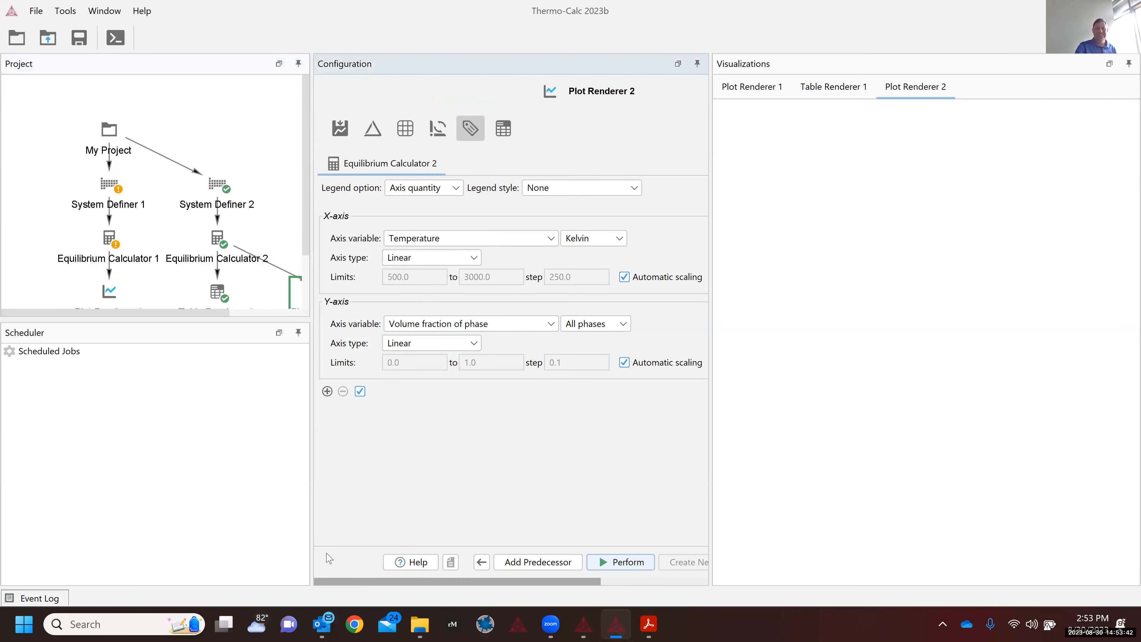
Step: Set the plot's Y-axis to Gibbs energy, per mole, for all phases
{"action": "left_click", "coordinate": [476, 330]}
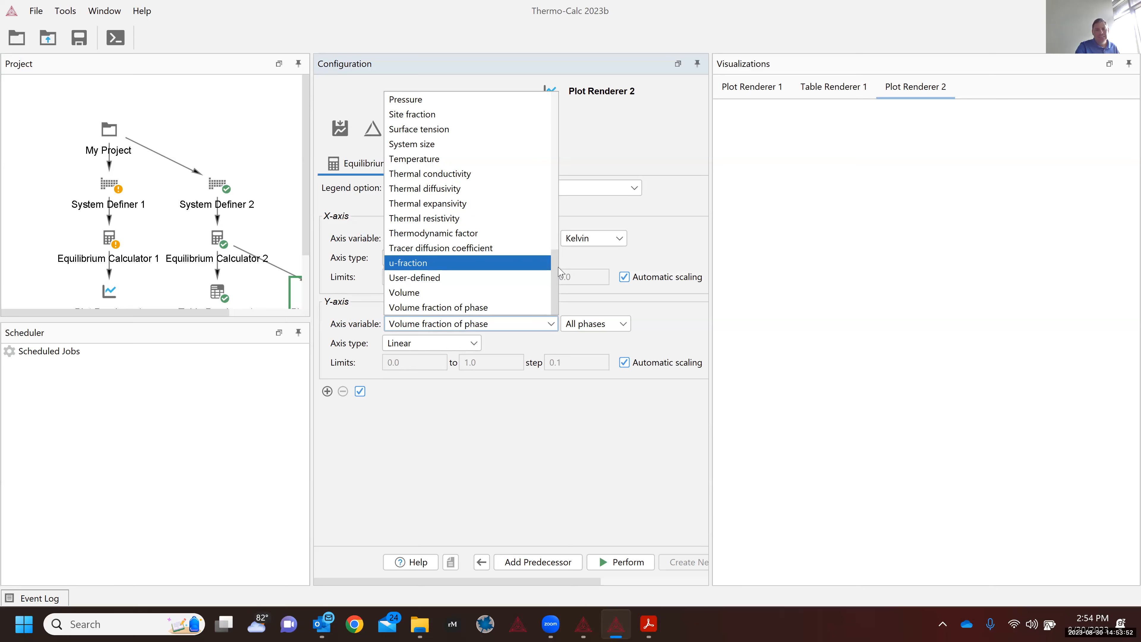
{"action": "left_click_drag", "start_coordinate": [555, 272], "coordinate": [566, 103]}
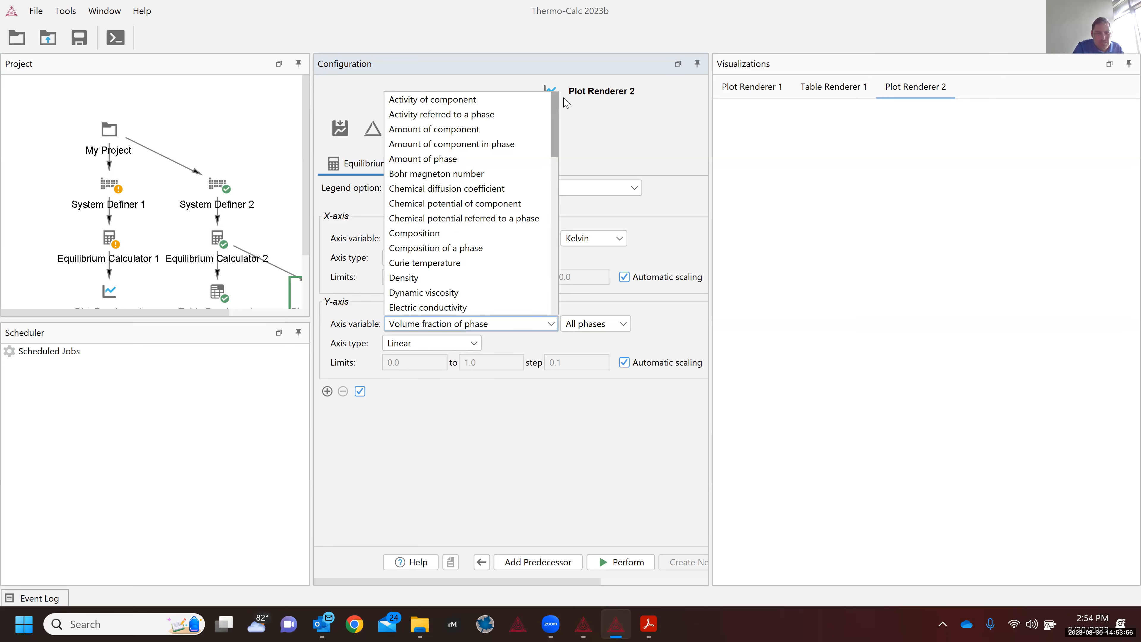
{"action": "left_click_drag", "start_coordinate": [565, 103], "coordinate": [564, 145]}
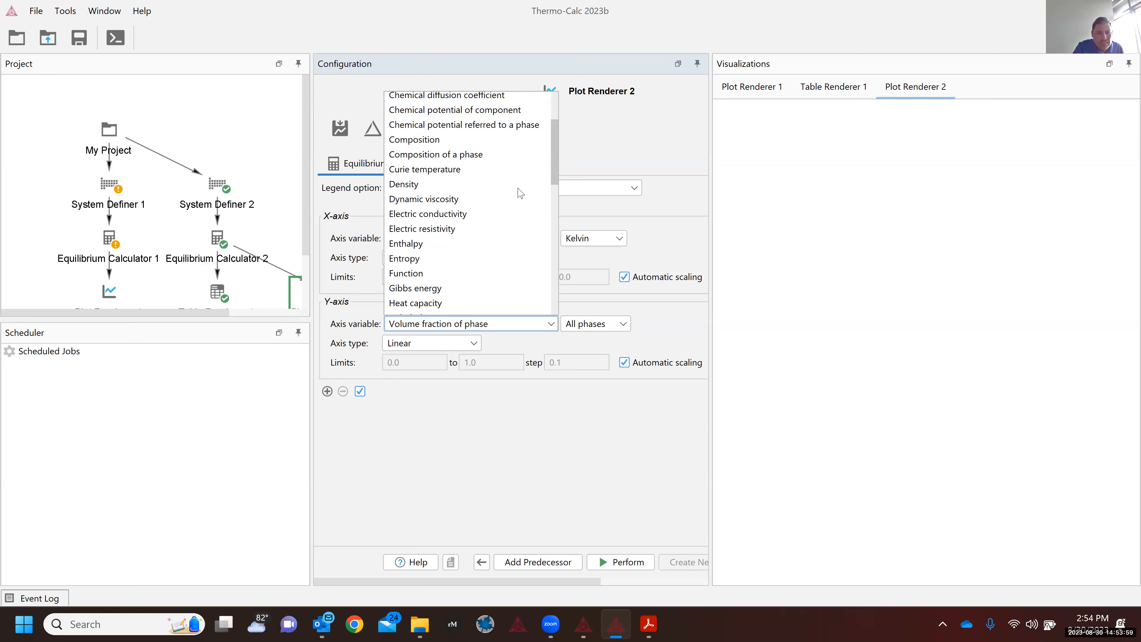
{"action": "left_click", "coordinate": [467, 288]}
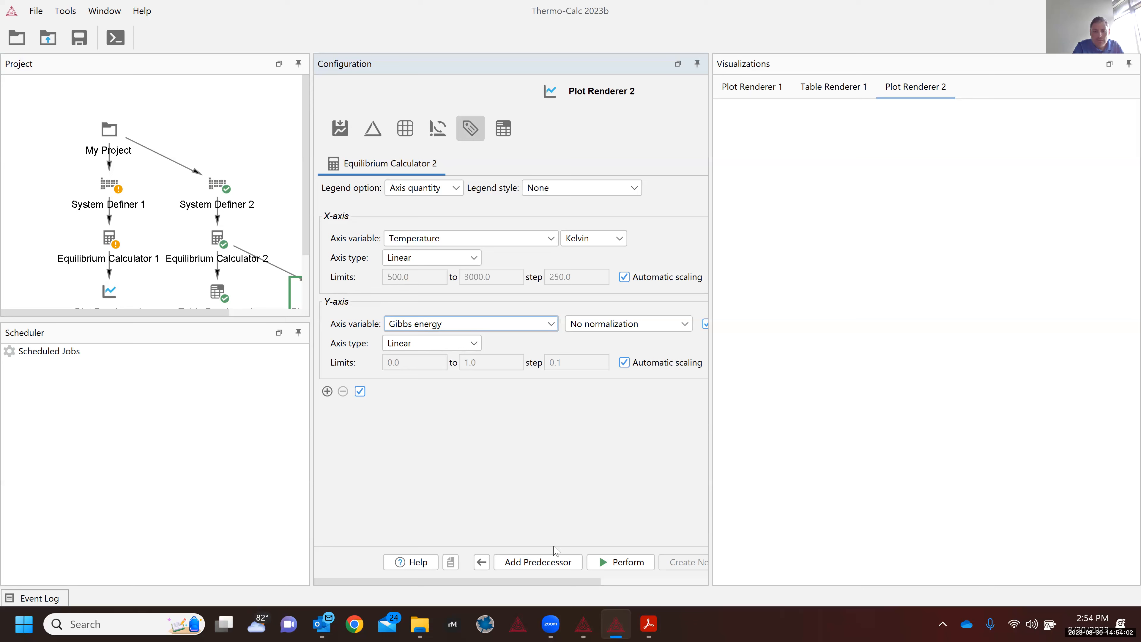
{"action": "left_click_drag", "start_coordinate": [576, 581], "coordinate": [683, 580]}
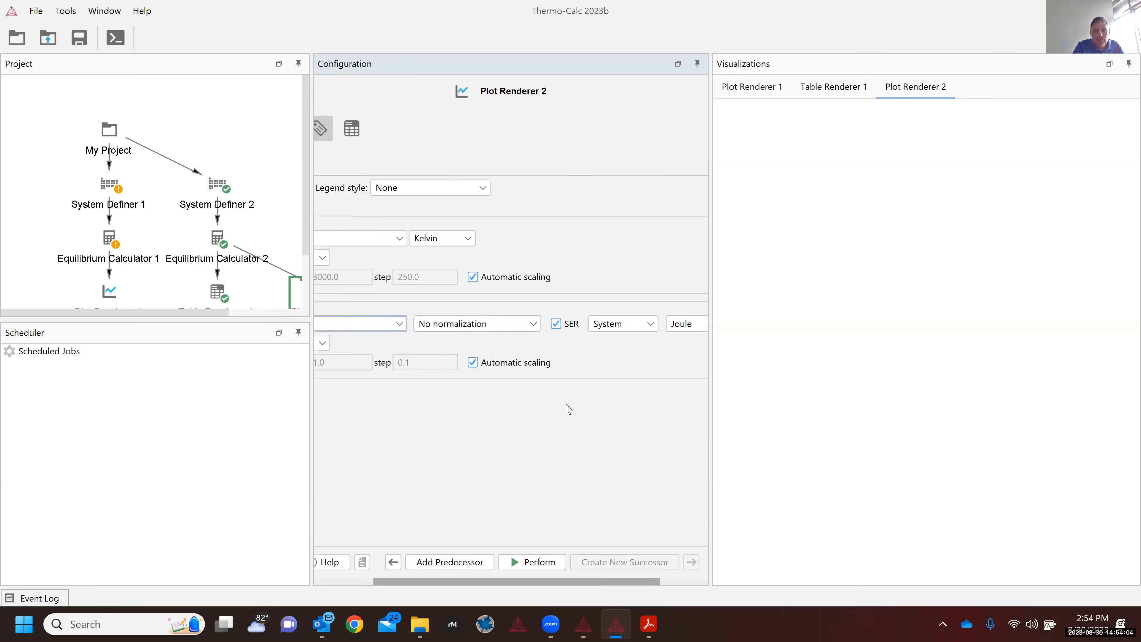
{"action": "left_click", "coordinate": [478, 325]}
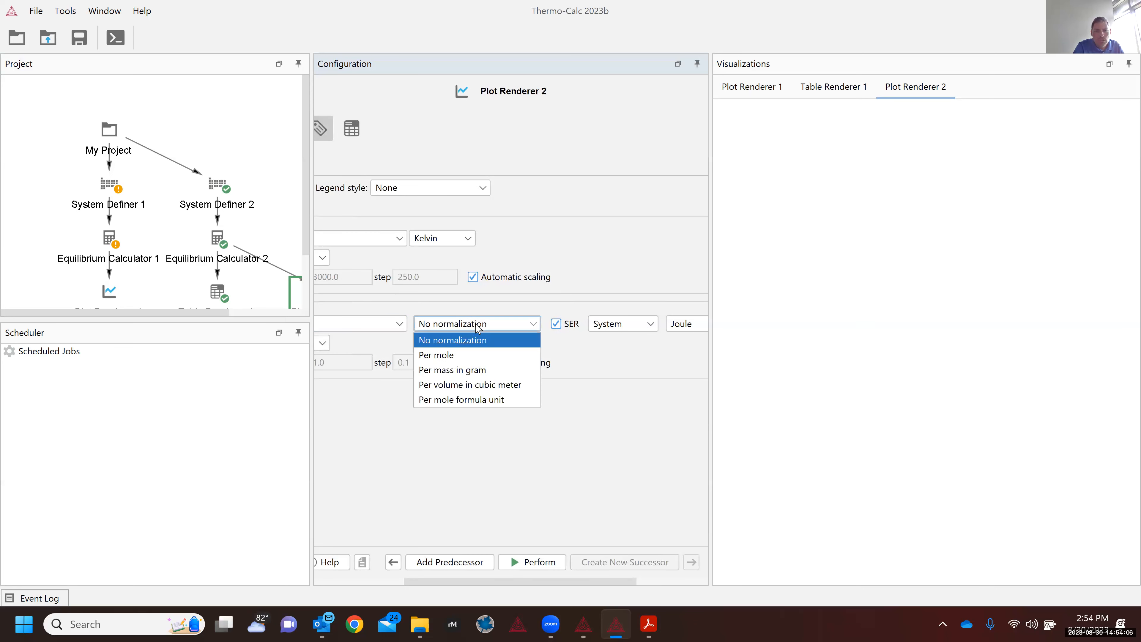
{"action": "left_click", "coordinate": [469, 357]}
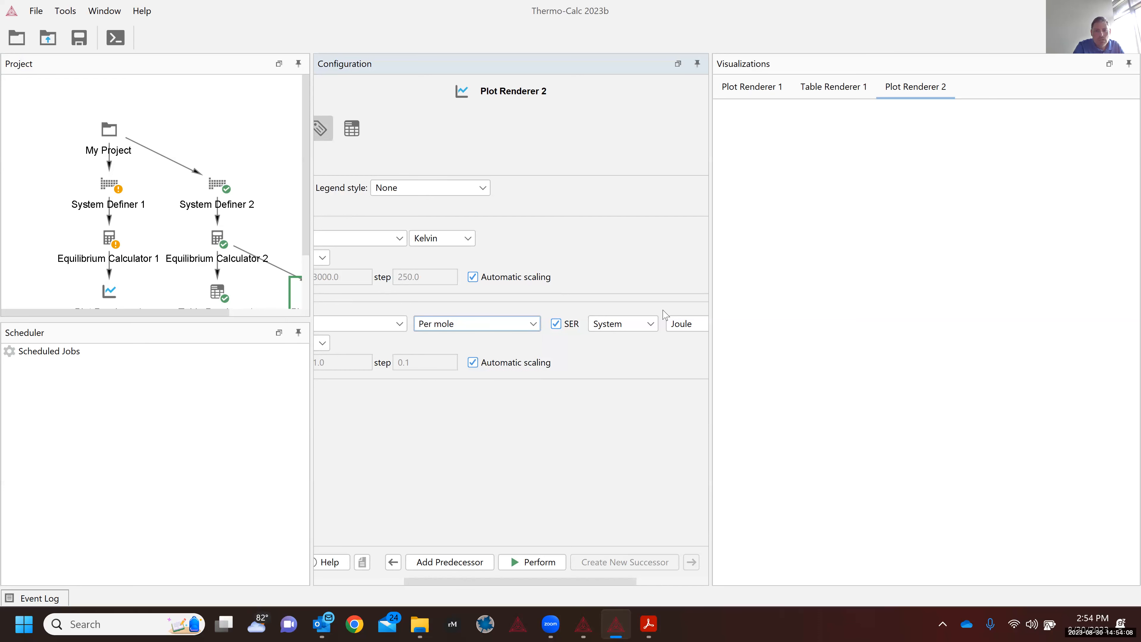
{"action": "left_click", "coordinate": [640, 330]}
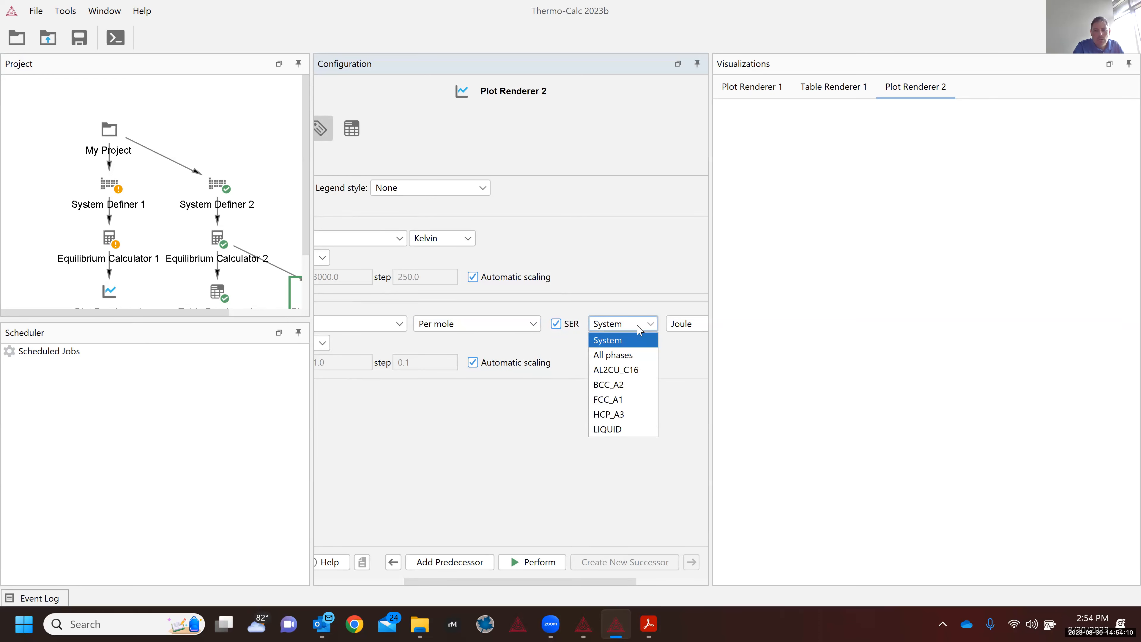
{"action": "left_click", "coordinate": [629, 356]}
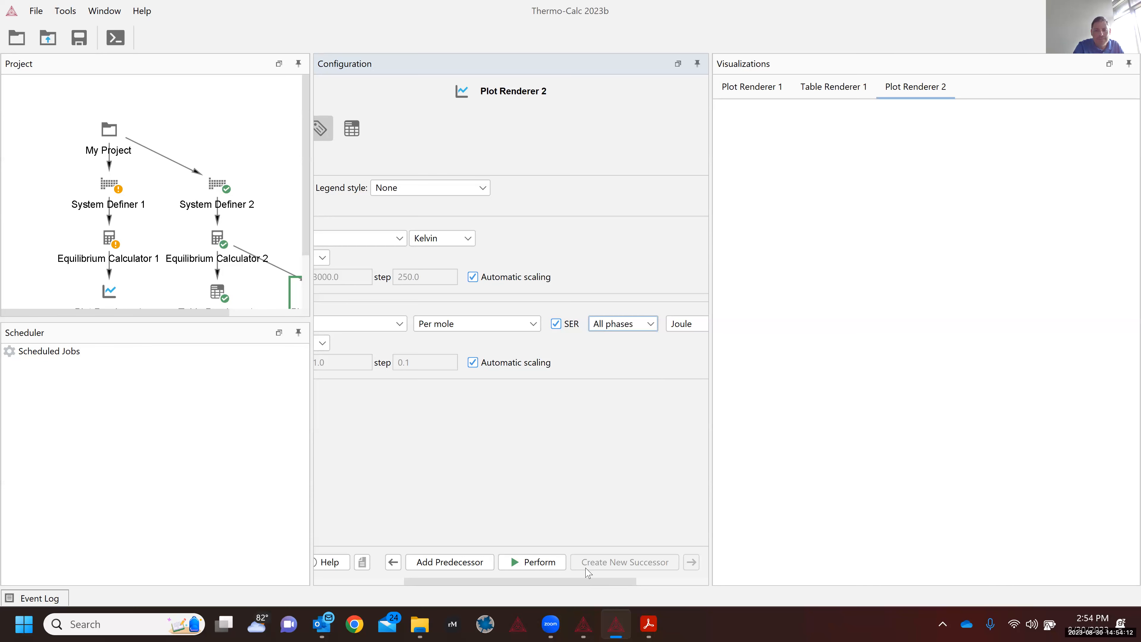
{"action": "left_click", "coordinate": [663, 582]}
{"action": "left_click_drag", "start_coordinate": [614, 582], "coordinate": [478, 585]}
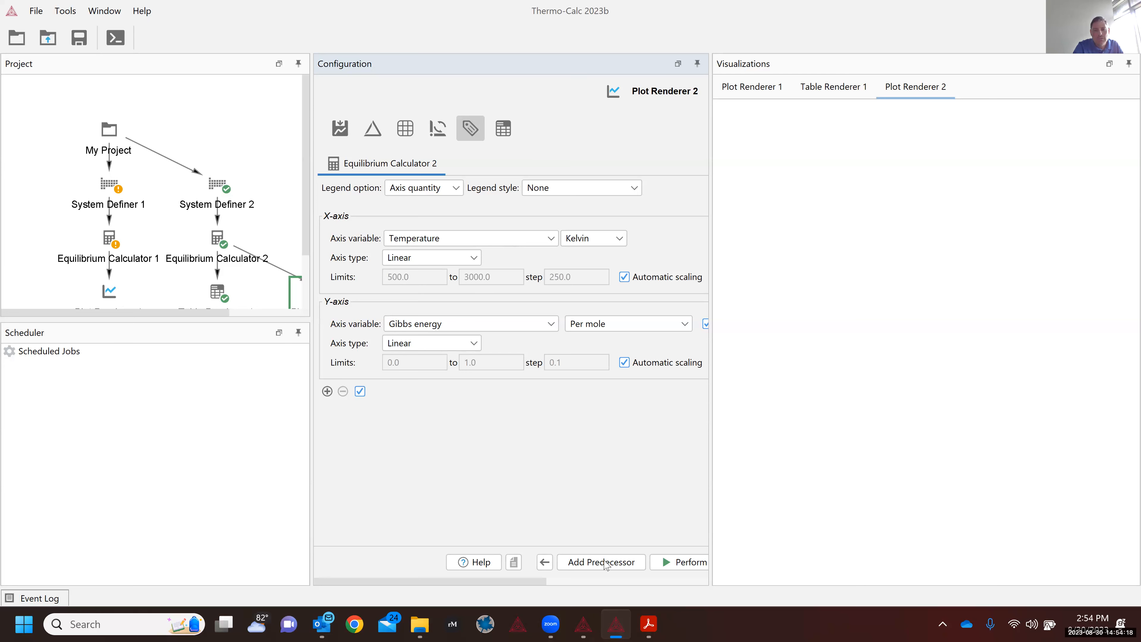
Step: Plot Gibbs energy from 300–1500 K for LIQUID, BCC_A2, FCC_A1, HCP_A3 and AL2CU_C16, with a smaller legend at lower left and a wider plot
{"action": "left_click", "coordinate": [680, 562]}
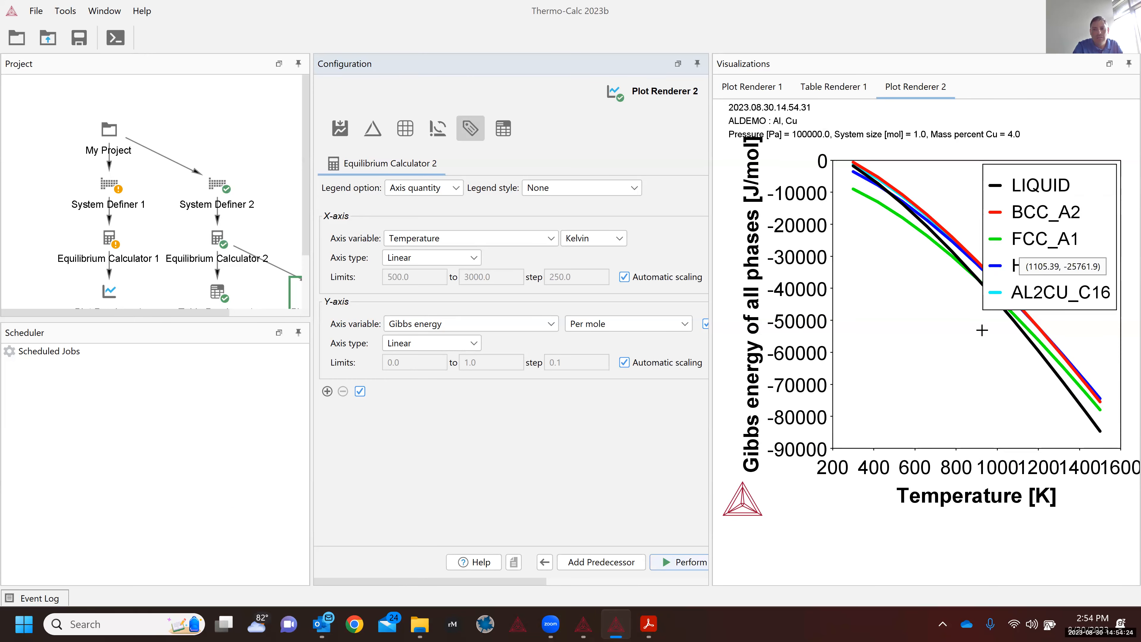
{"action": "left_click_drag", "start_coordinate": [986, 293], "coordinate": [999, 275]}
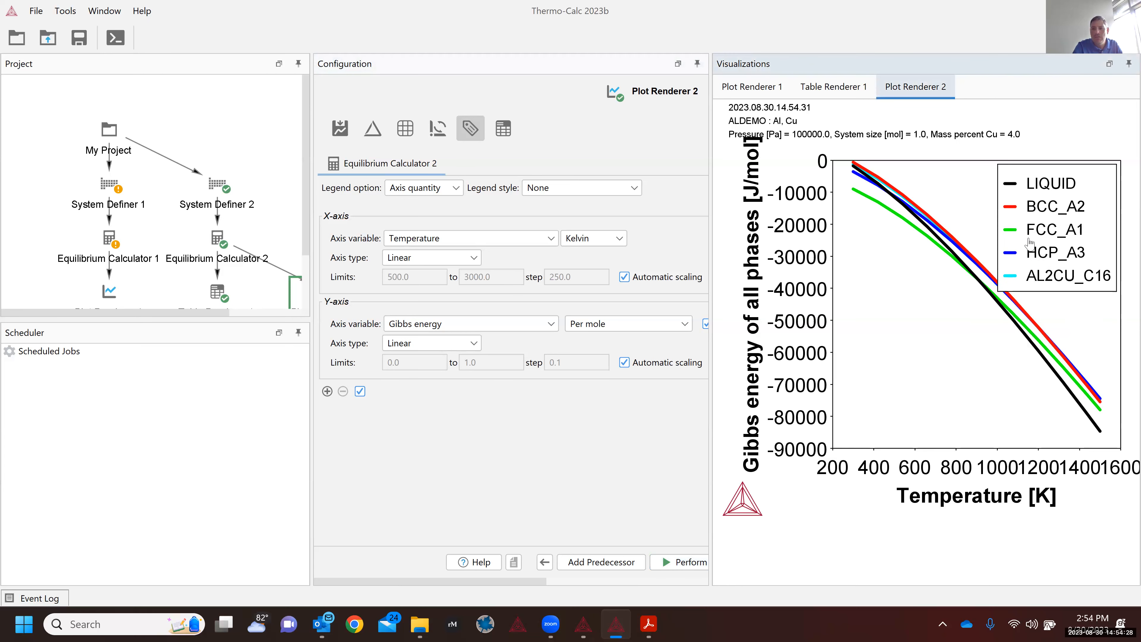
{"action": "left_click_drag", "start_coordinate": [1050, 247], "coordinate": [892, 387]}
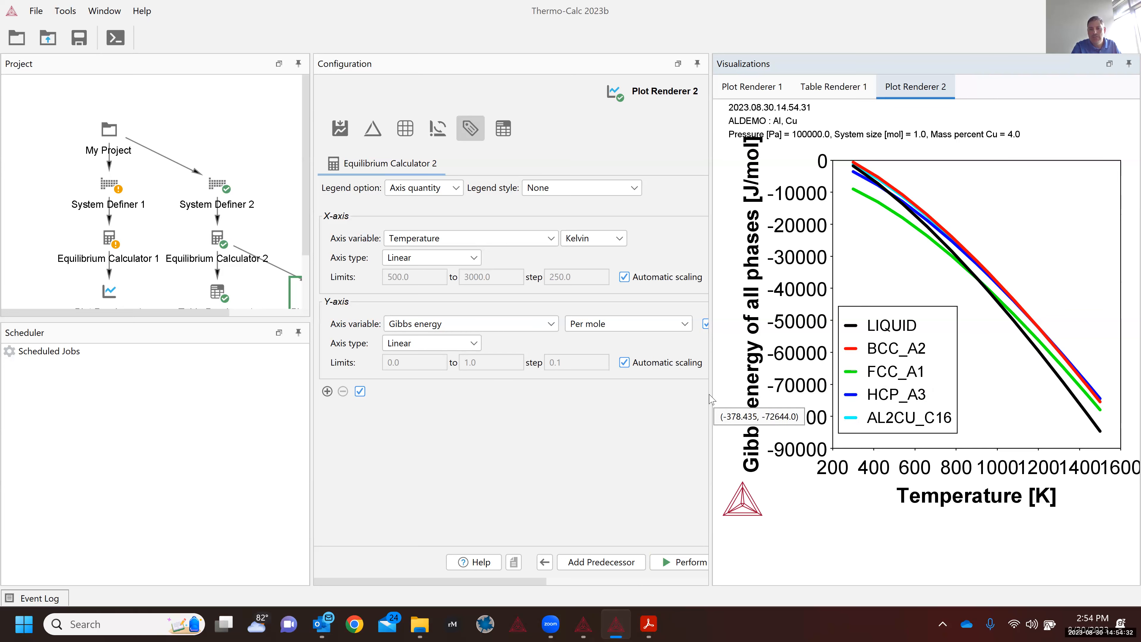
{"action": "left_click_drag", "start_coordinate": [713, 399], "coordinate": [499, 410]}
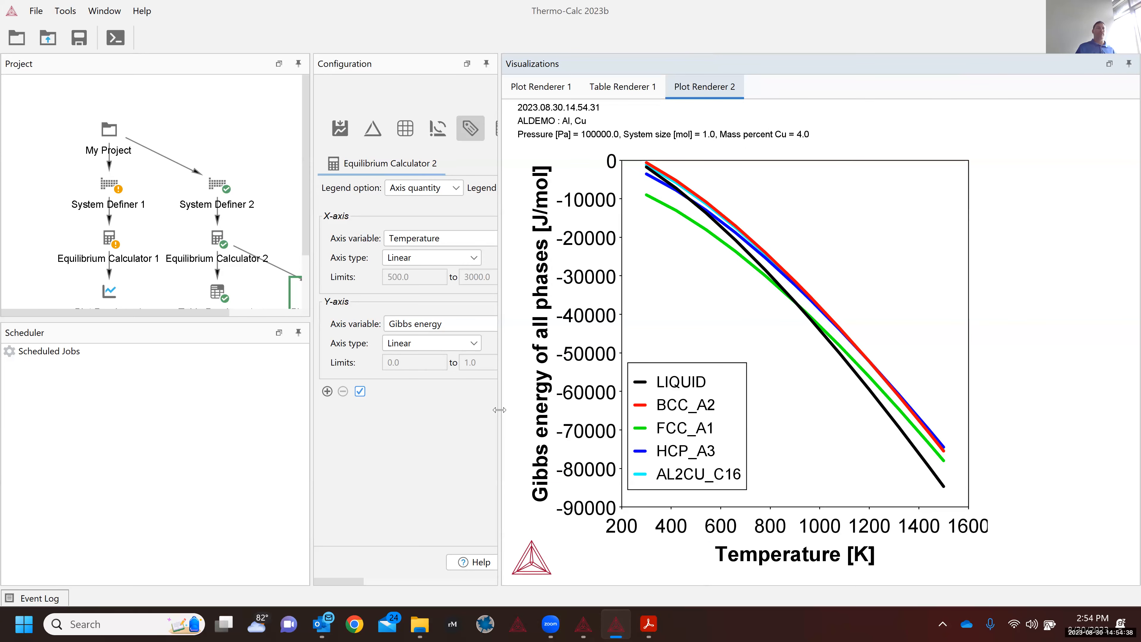
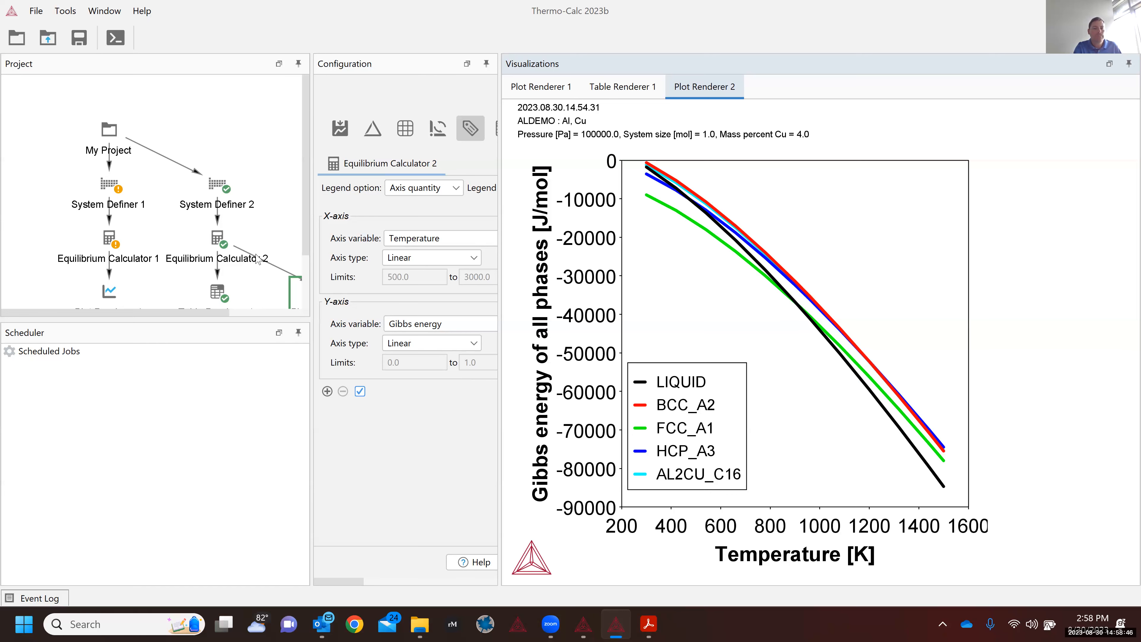
Step: Widen the configuration area and show System Definer 2's ALDEMO phase list for Al–4 mass% Cu
{"action": "left_click", "coordinate": [223, 252]}
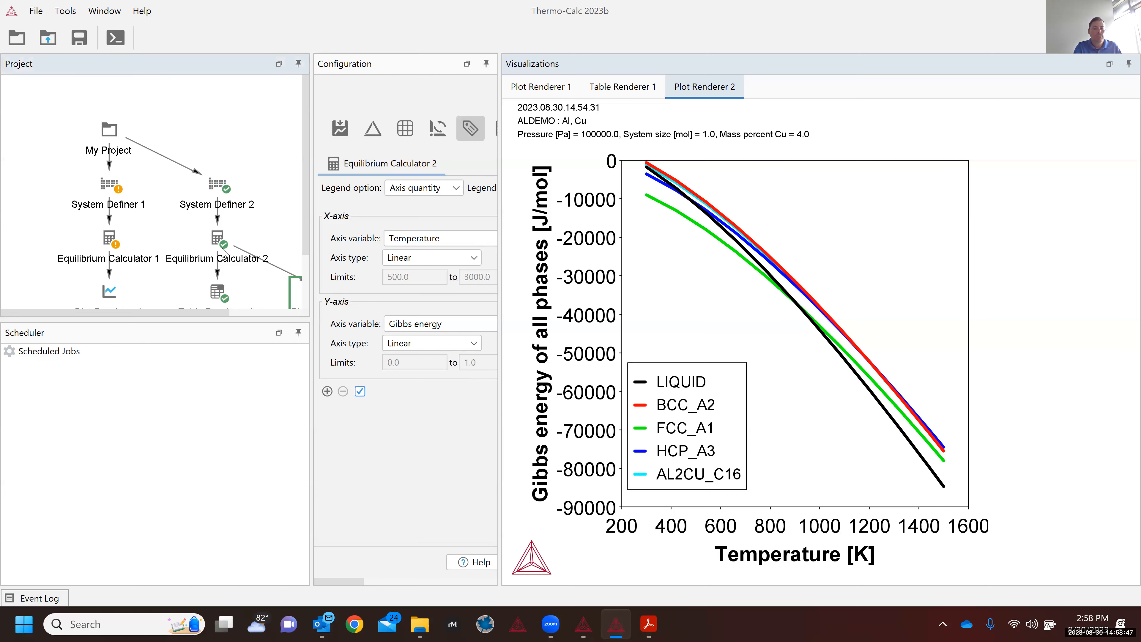
{"action": "left_click", "coordinate": [221, 300]}
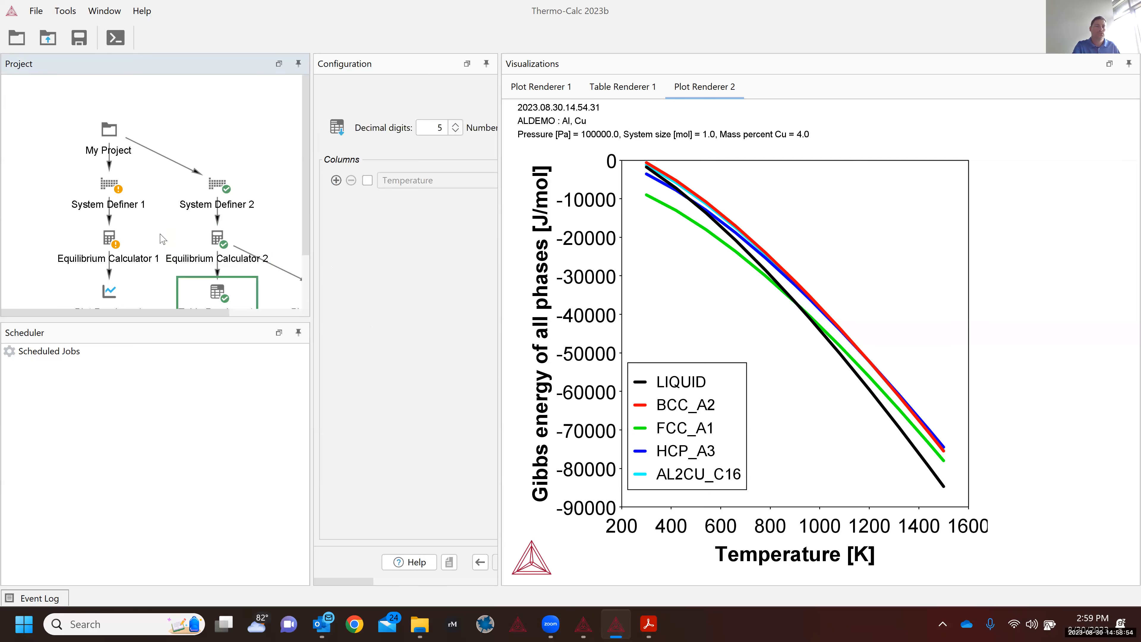
{"action": "left_click", "coordinate": [110, 197]}
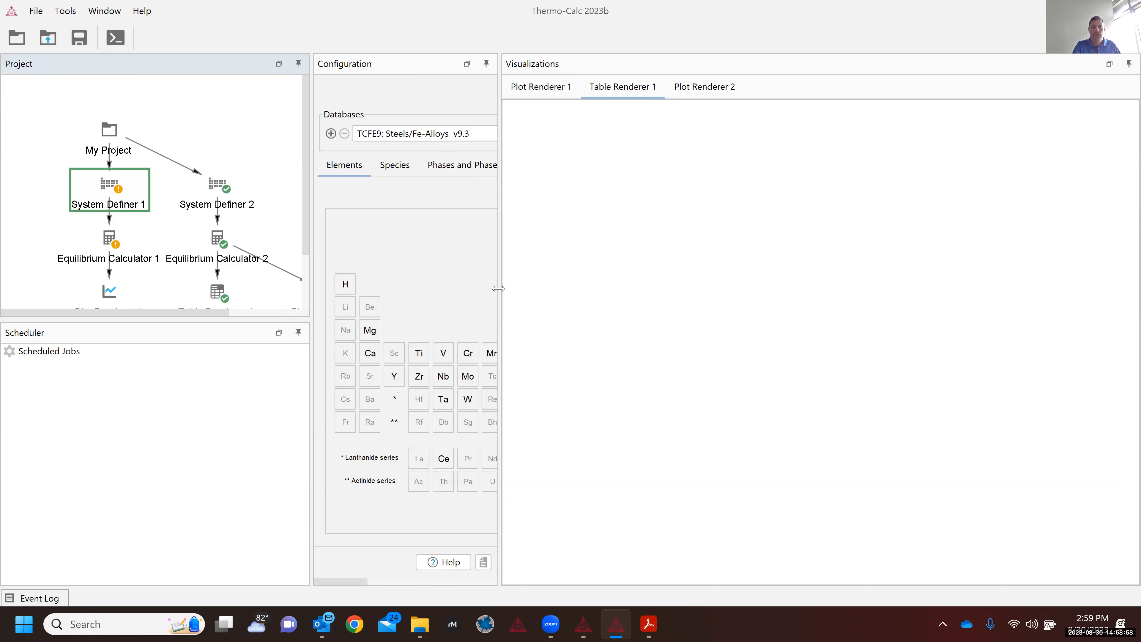
{"action": "left_click_drag", "start_coordinate": [497, 290], "coordinate": [908, 256]}
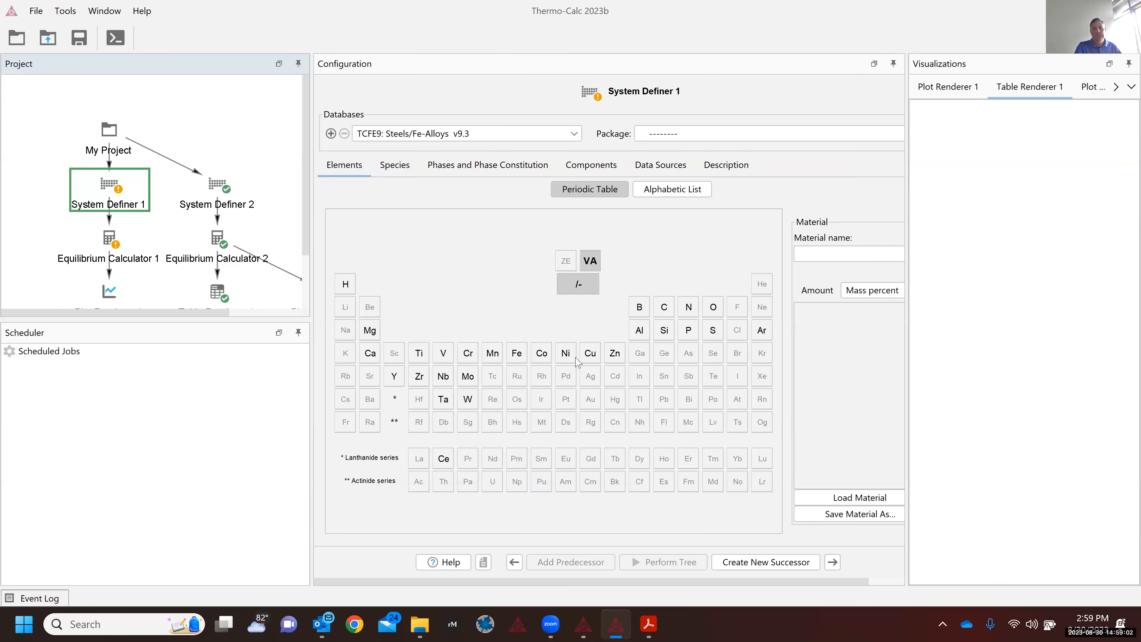
{"action": "left_click", "coordinate": [226, 203]}
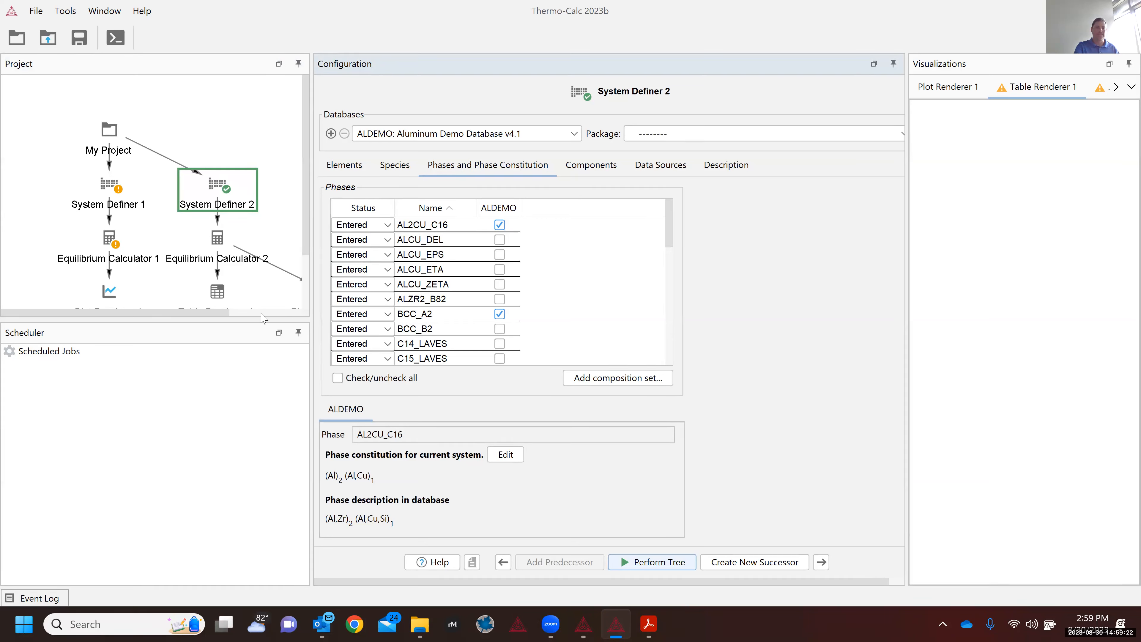
Step: Show Plot Renderer 2's Gibbs energy plot in an enlarged plot area
{"action": "left_click", "coordinate": [237, 314]}
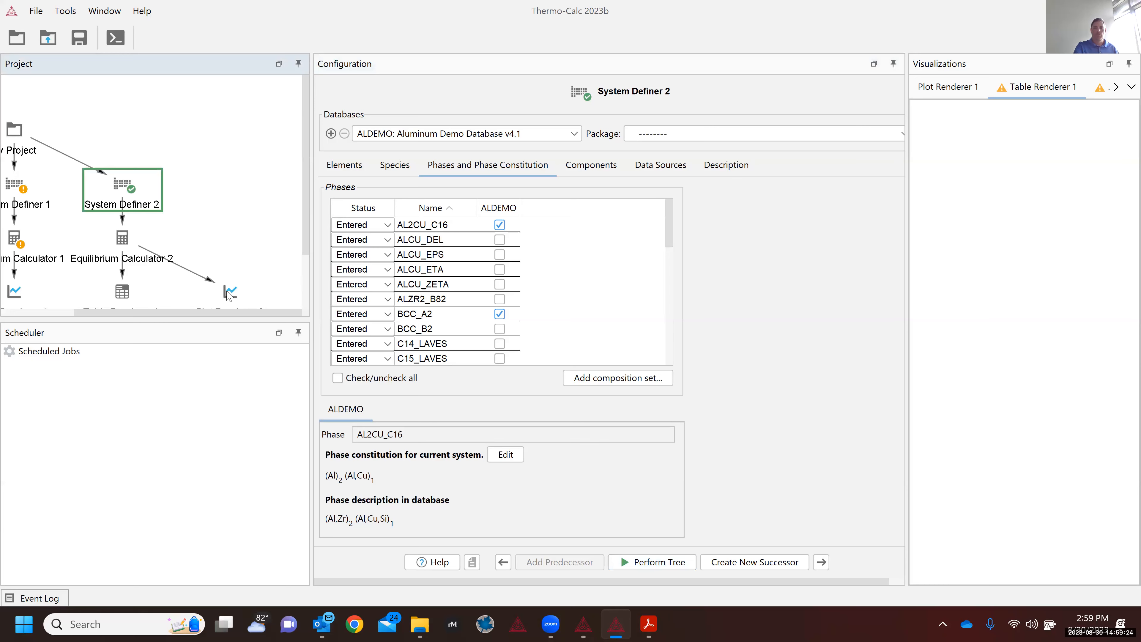
{"action": "left_click", "coordinate": [230, 292]}
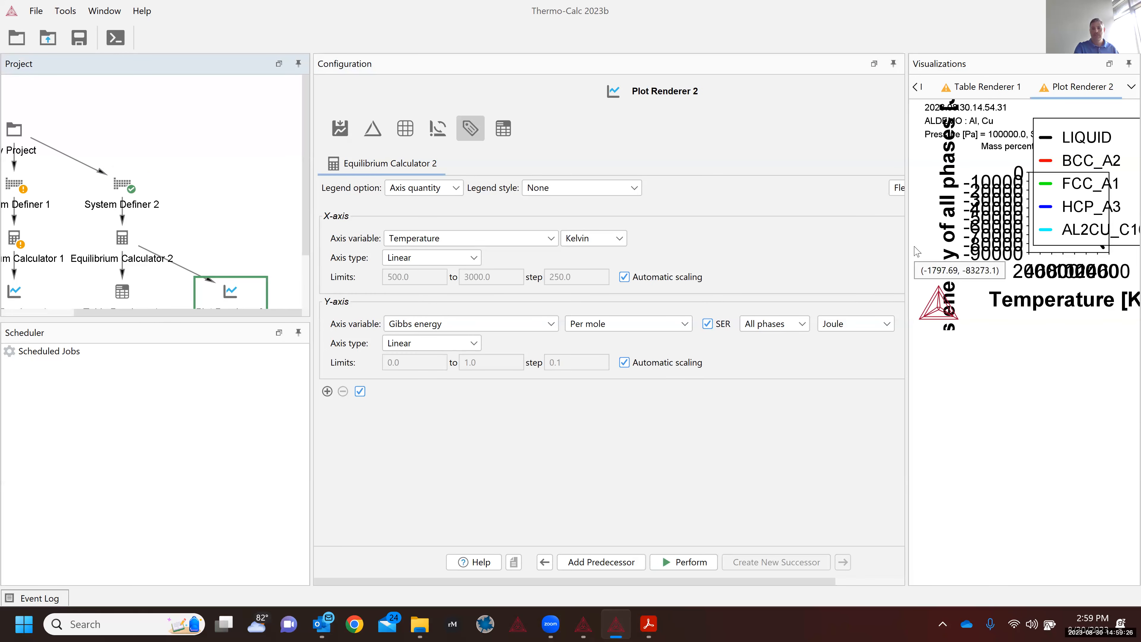
{"action": "left_click_drag", "start_coordinate": [906, 250], "coordinate": [598, 232]}
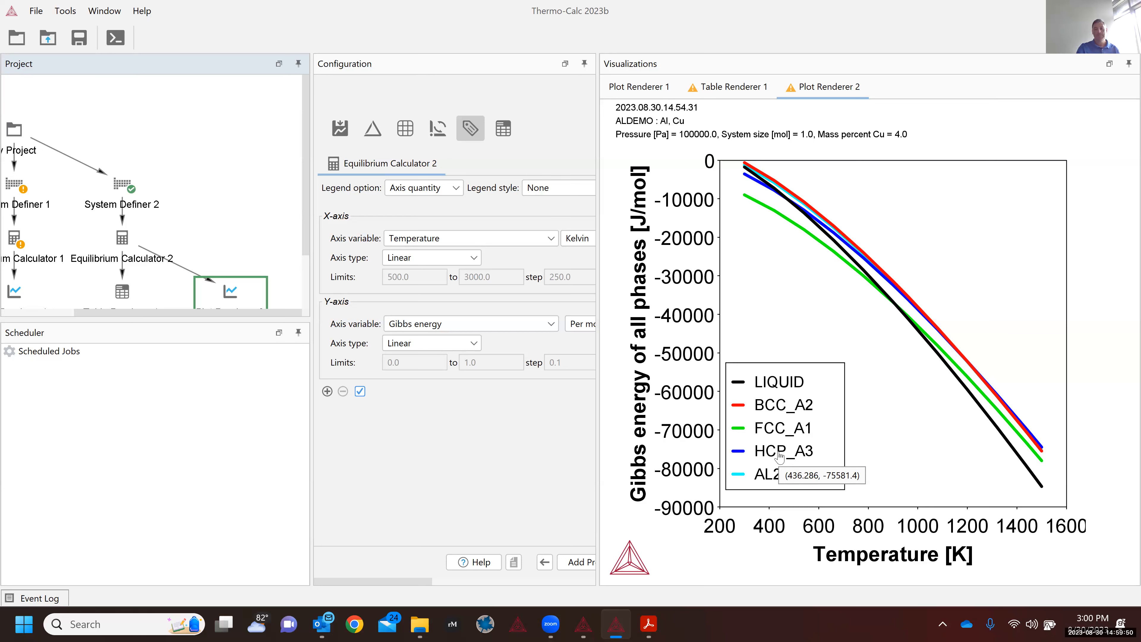
Step: Enable every ALDEMO phase in System Definer 2 with Check/uncheck all, back at Equilibrium Calculator 2
{"action": "left_click", "coordinate": [124, 259]}
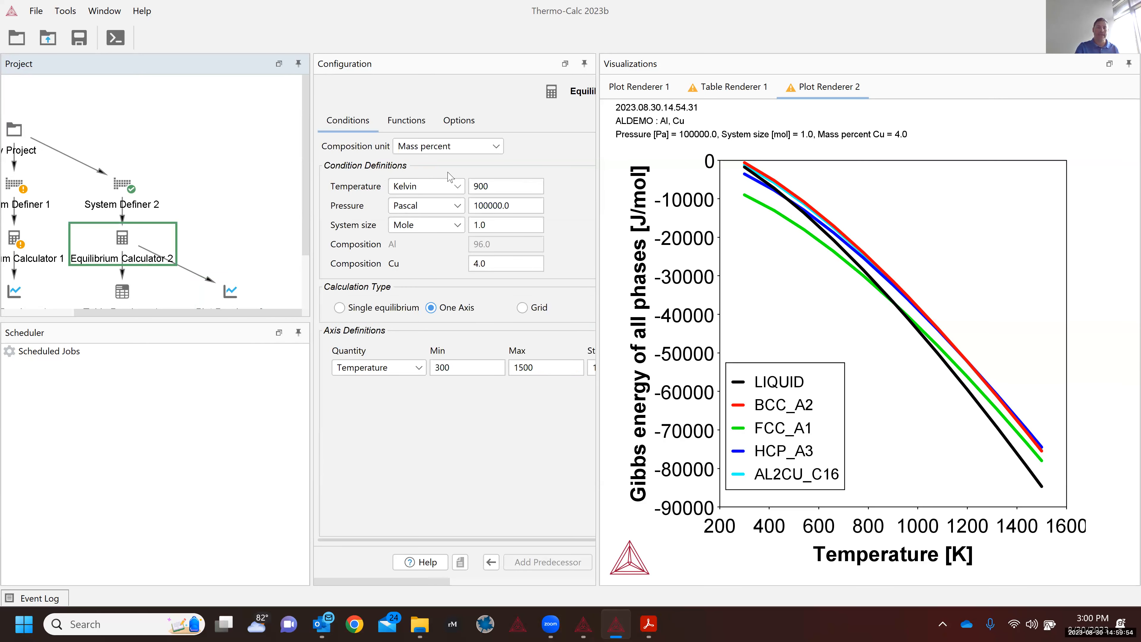
{"action": "left_click", "coordinate": [128, 207]}
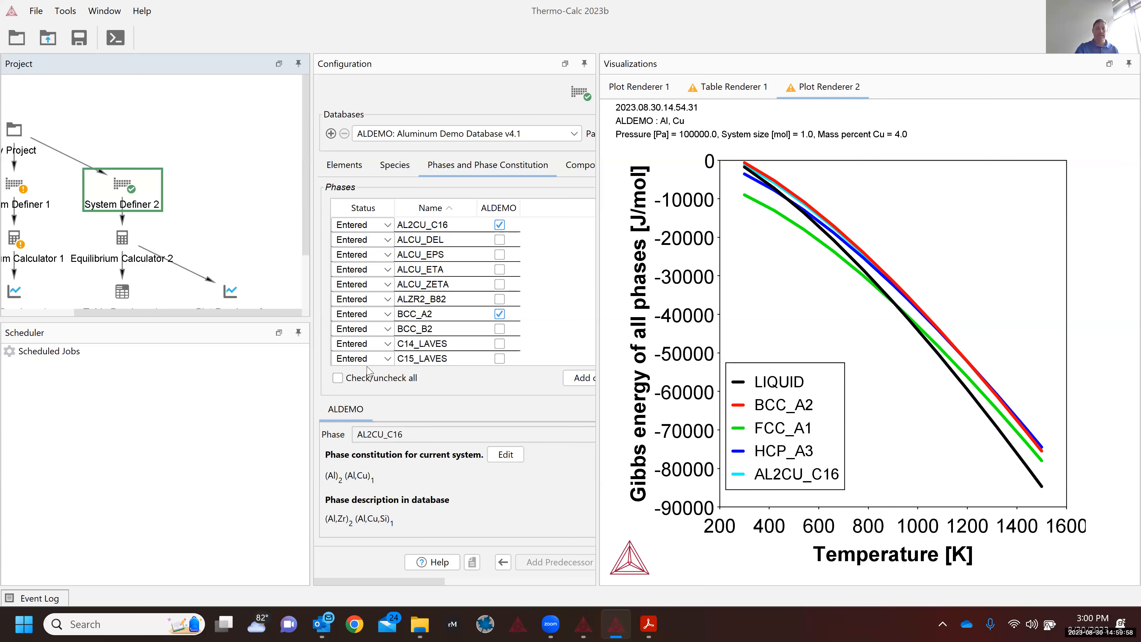
{"action": "left_click", "coordinate": [337, 378]}
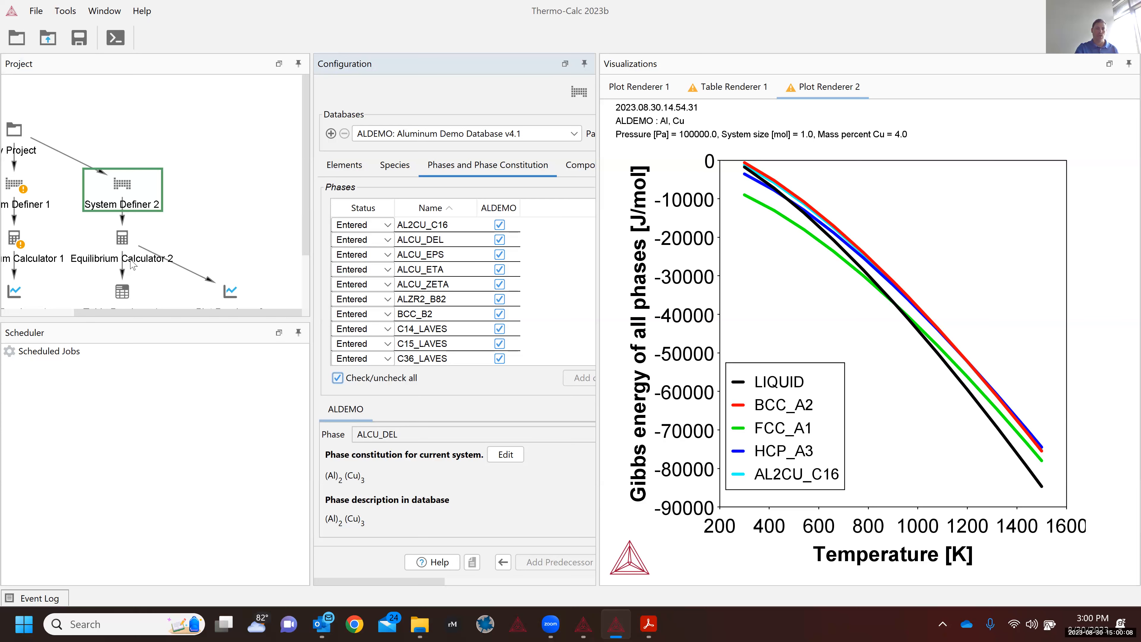
{"action": "left_click", "coordinate": [133, 264]}
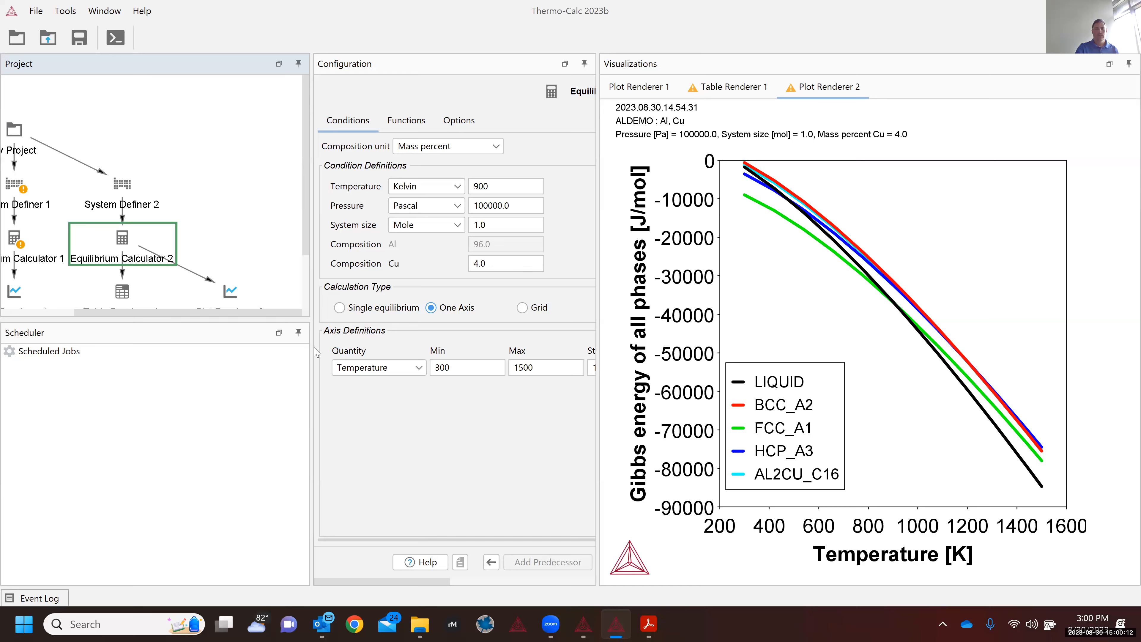
Step: Set Equilibrium Calculator 2's Calculation Type to Phase diagram (Cu 0–100 mass %, 500–3000 K)
{"action": "left_click_drag", "start_coordinate": [310, 352], "coordinate": [218, 367]}
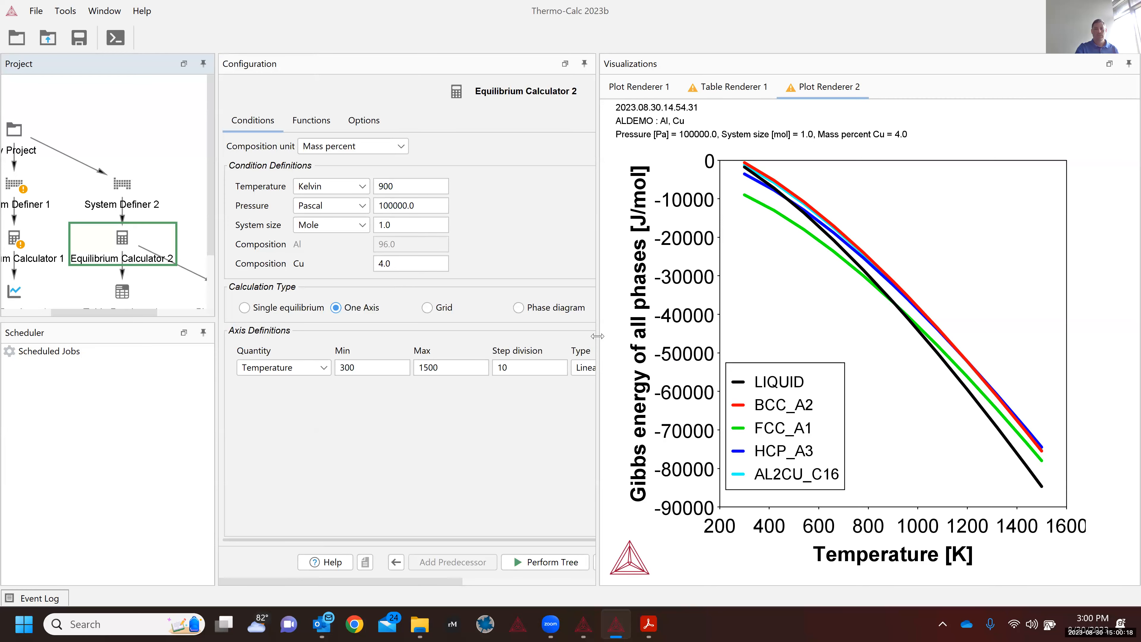
{"action": "left_click_drag", "start_coordinate": [597, 336], "coordinate": [753, 359]}
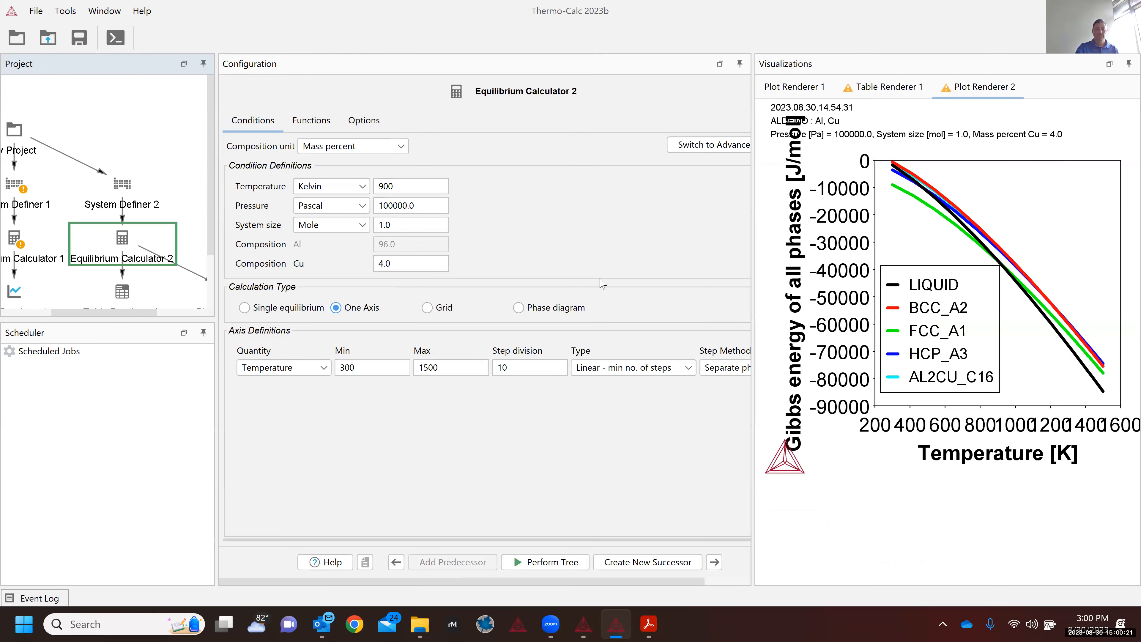
{"action": "left_click", "coordinate": [517, 311]}
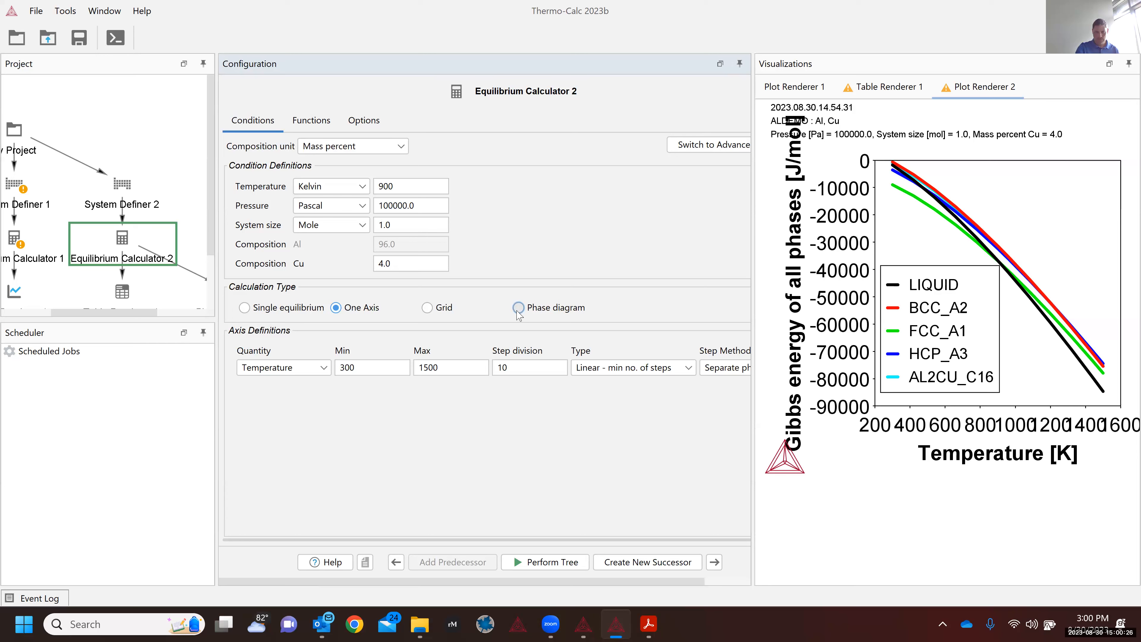
{"action": "left_click", "coordinate": [518, 309]}
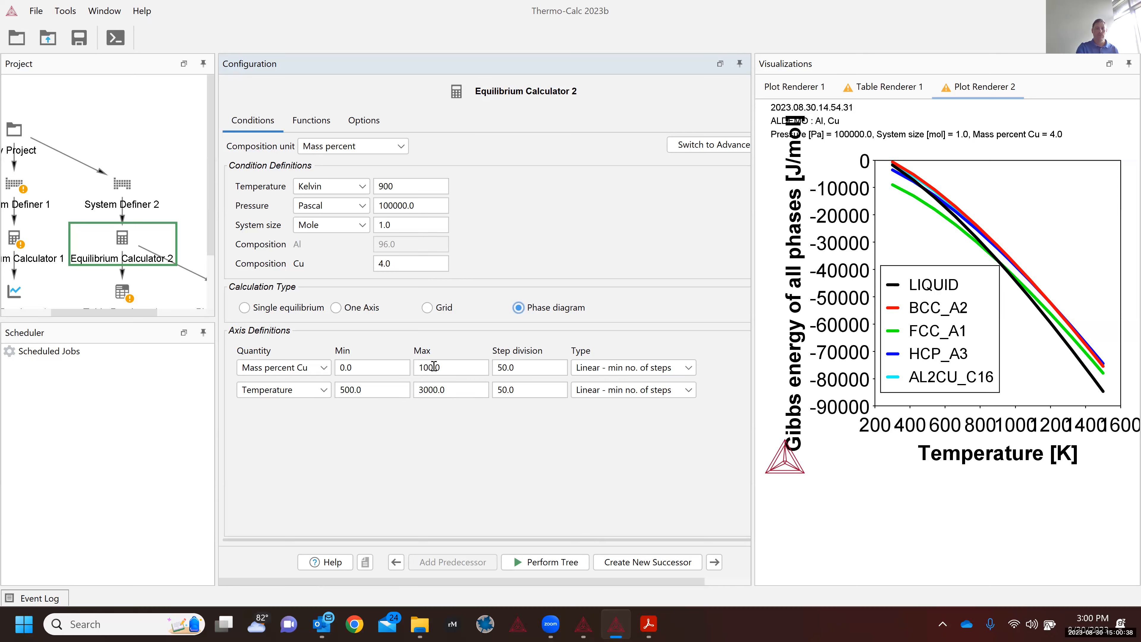
Step: Give Mass percent Cu step division 1, and Temperature min 300, max 2000, step division 10
{"action": "left_click", "coordinate": [527, 369]}
{"action": "type", "text": "1"}
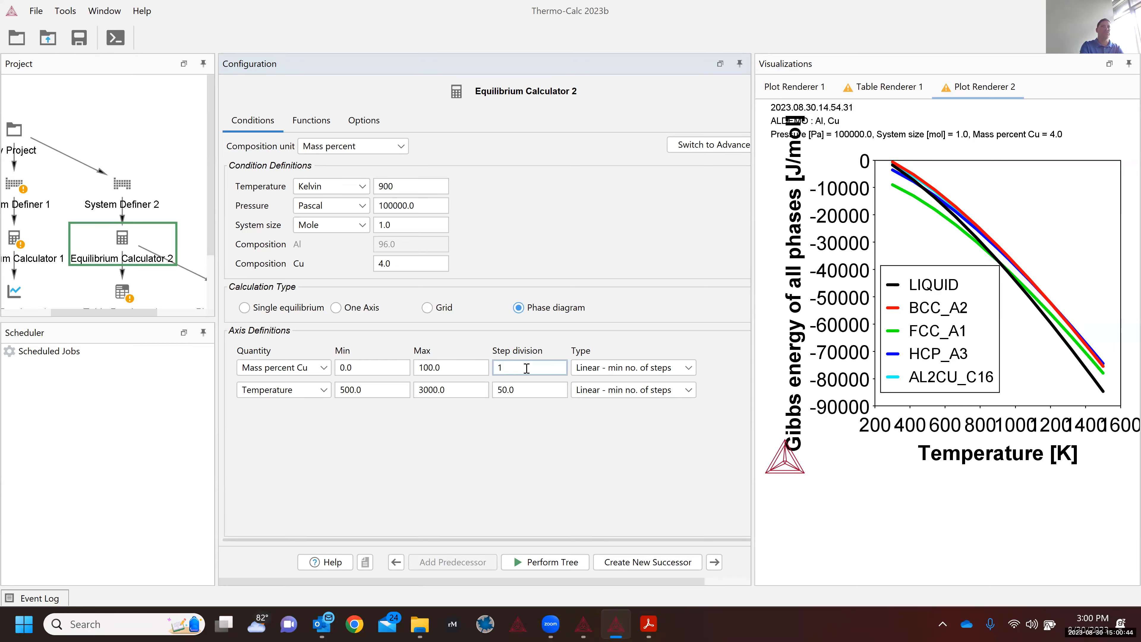
{"action": "left_click", "coordinate": [367, 390]}
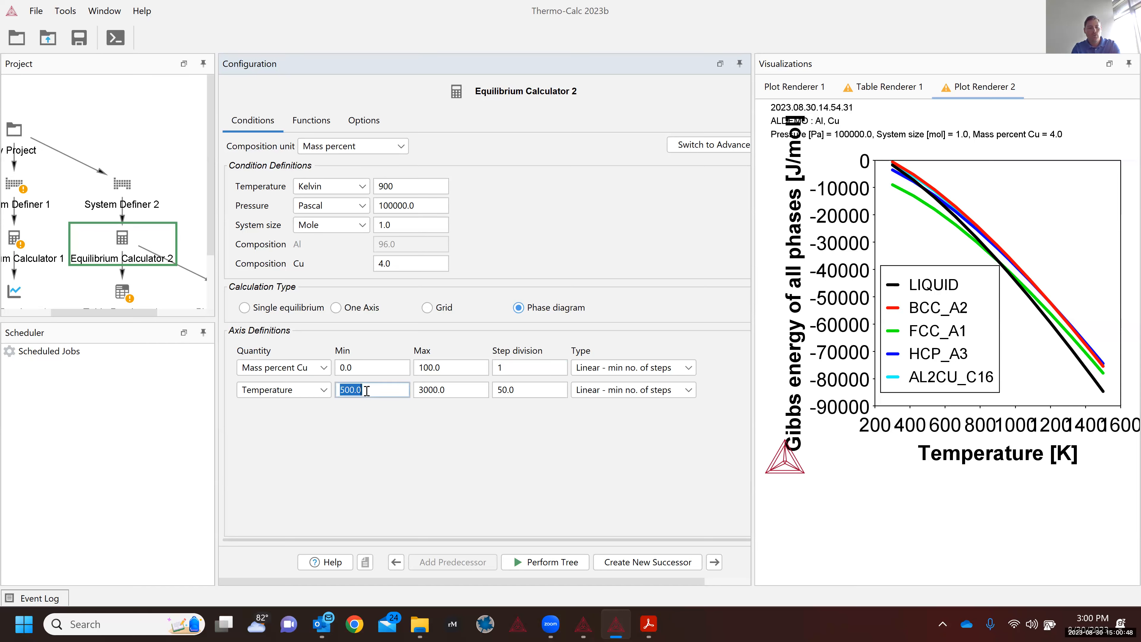
{"action": "type", "text": "300"}
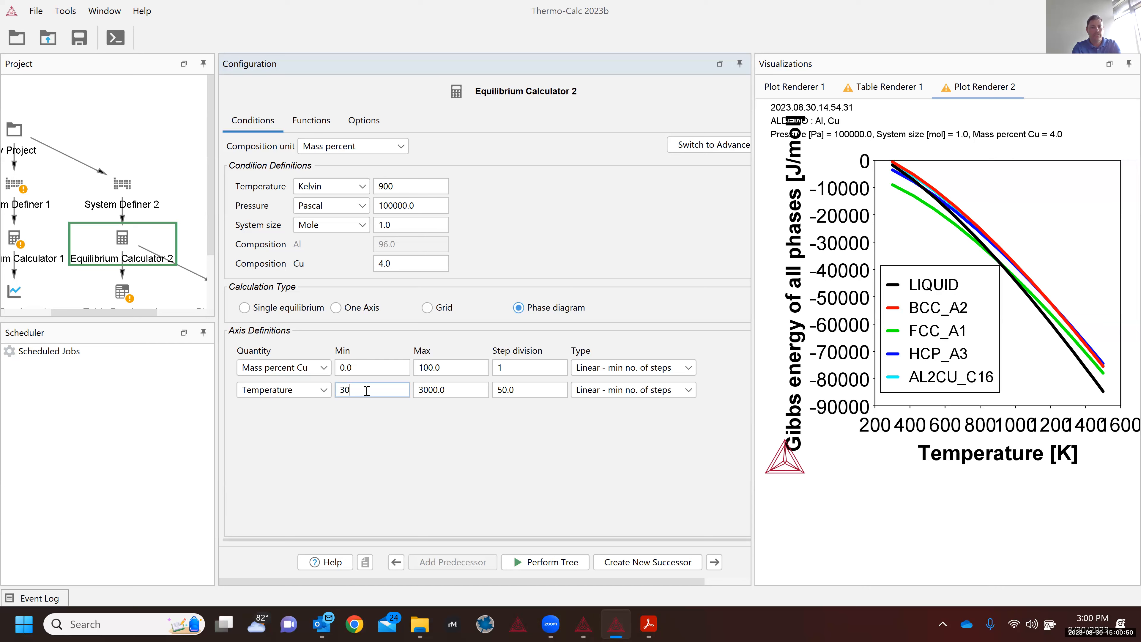
{"action": "key", "text": "Tab"}
{"action": "type", "text": "2000"}
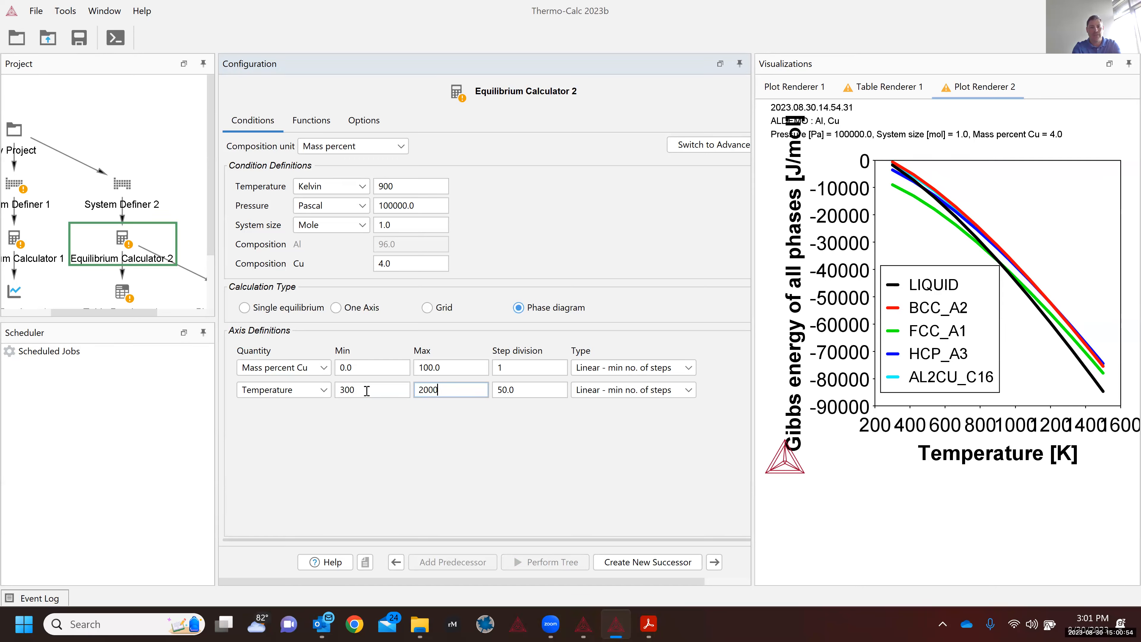
{"action": "key", "text": "Tab"}
{"action": "type", "text": "10"}
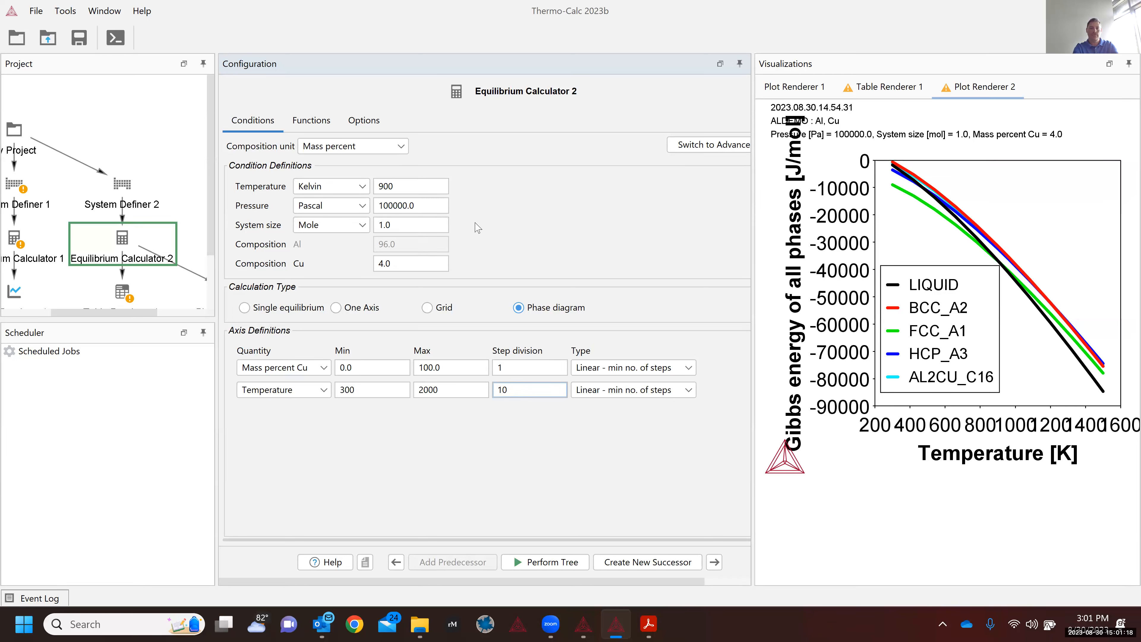
{"action": "left_click", "coordinate": [328, 194]}
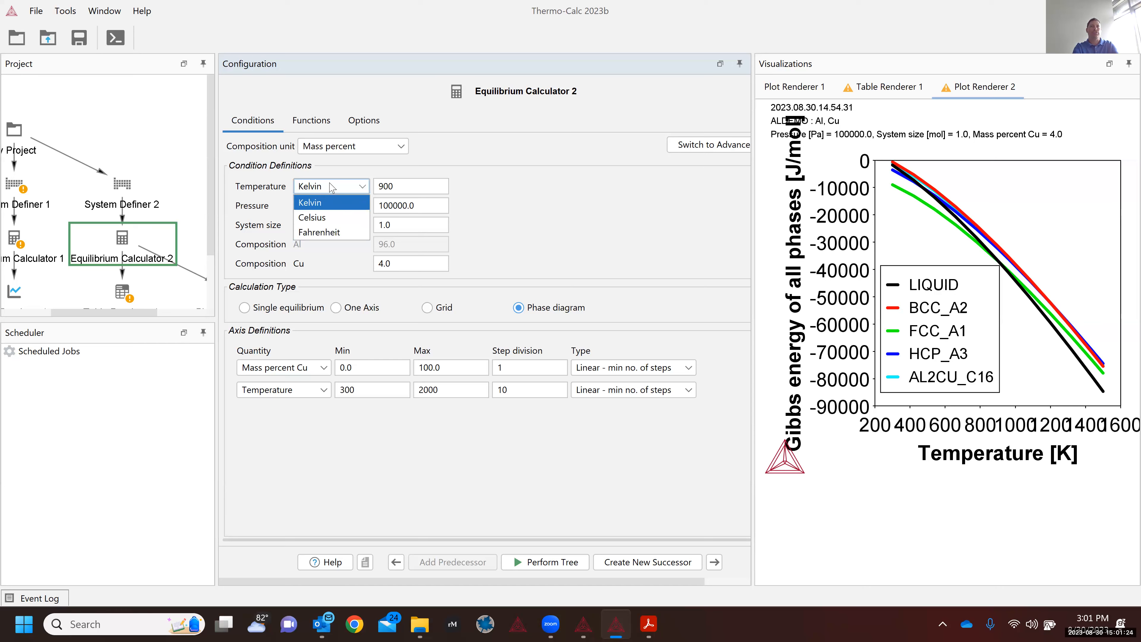
{"action": "left_click", "coordinate": [332, 187]}
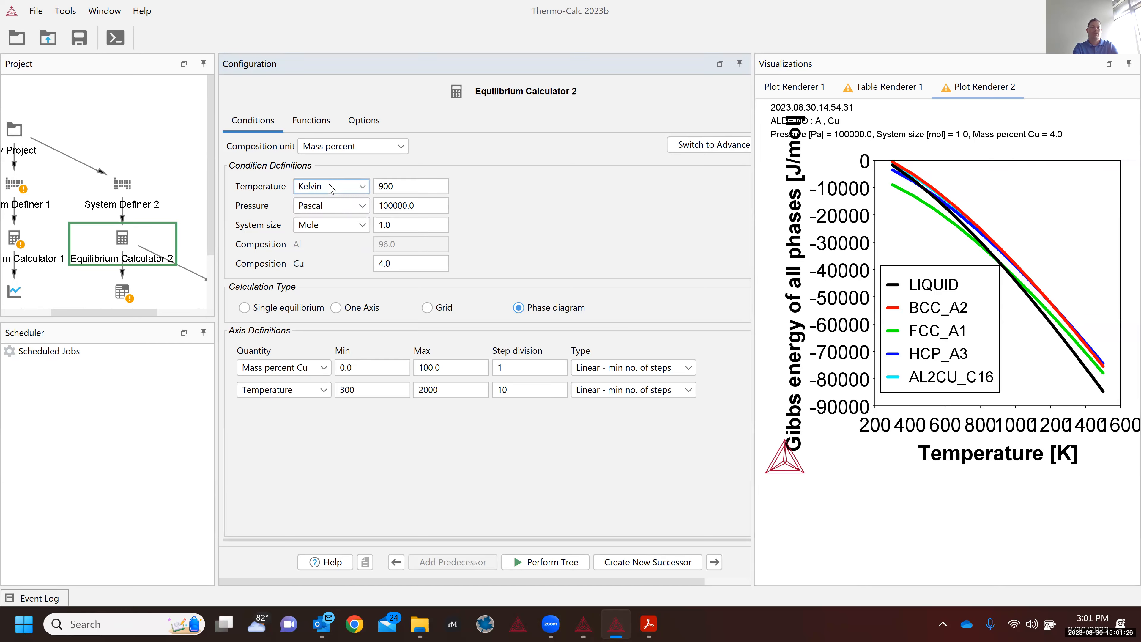
{"action": "left_click", "coordinate": [311, 191]}
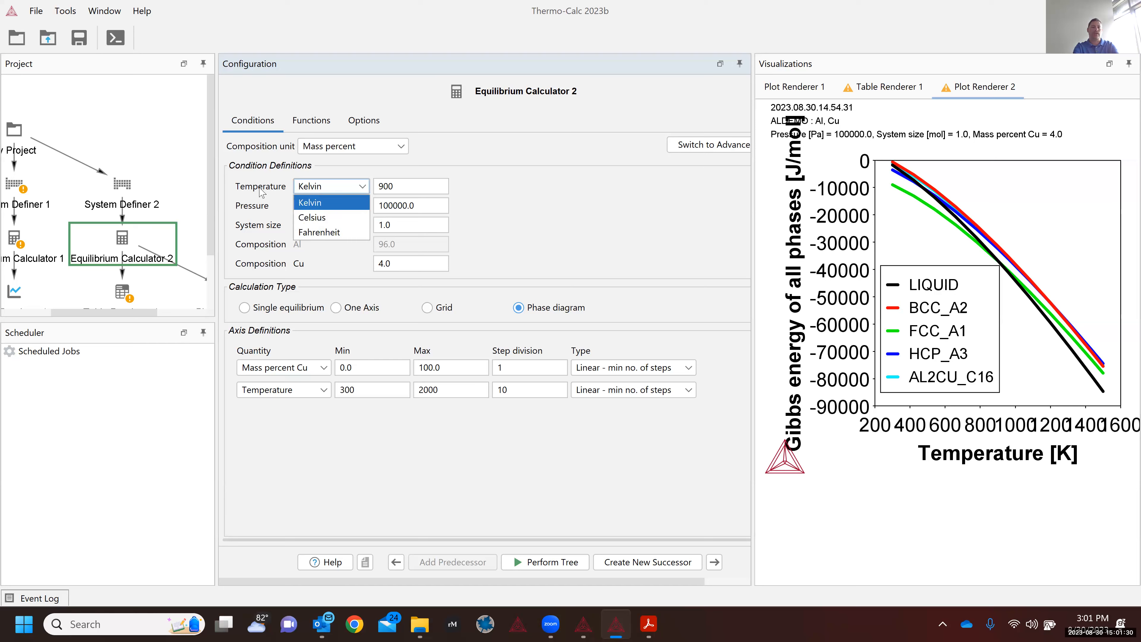
{"action": "left_click", "coordinate": [332, 188]}
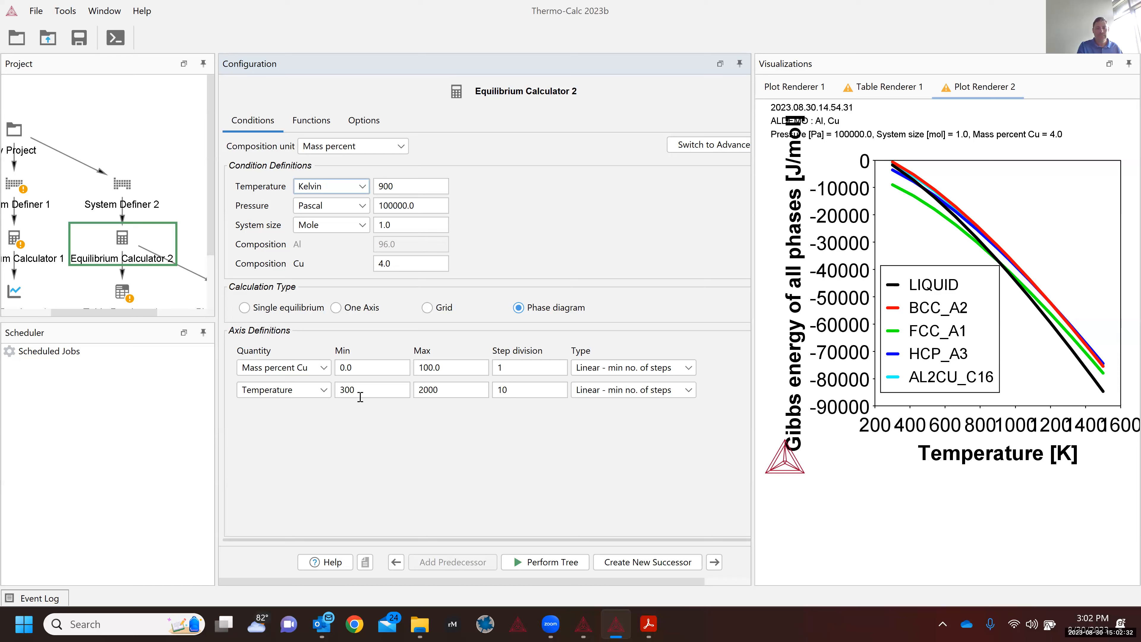
Step: Perform the tree and view Plot Renderer 2's Cu mass percent vs Kelvin settings with a larger plot
{"action": "left_click", "coordinate": [540, 563]}
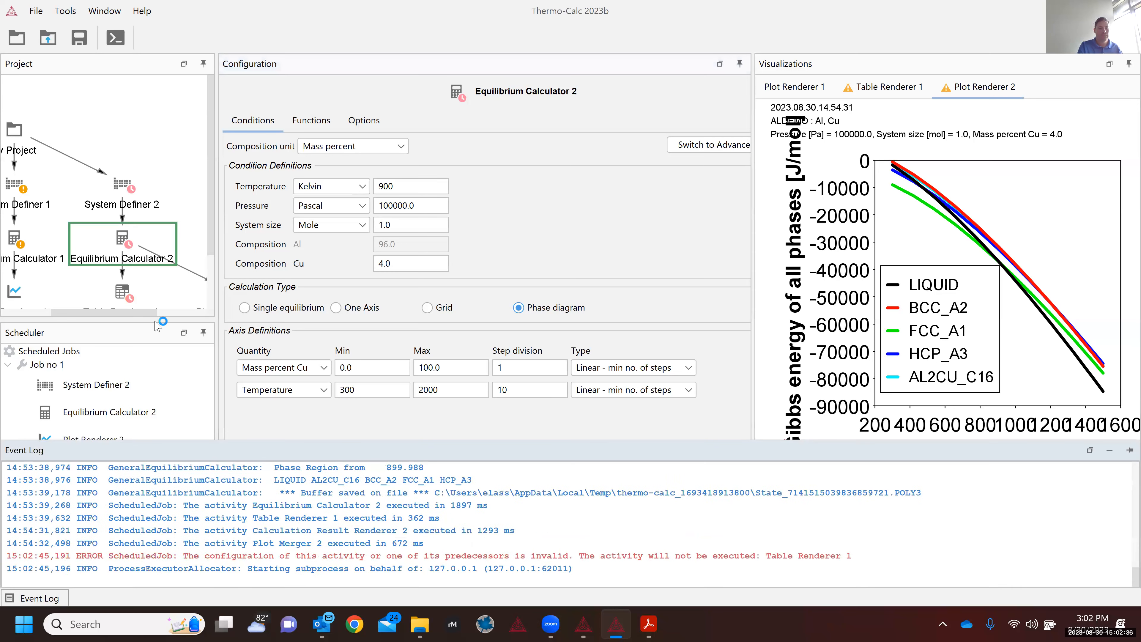
{"action": "left_click", "coordinate": [176, 311]}
{"action": "left_click", "coordinate": [136, 292]}
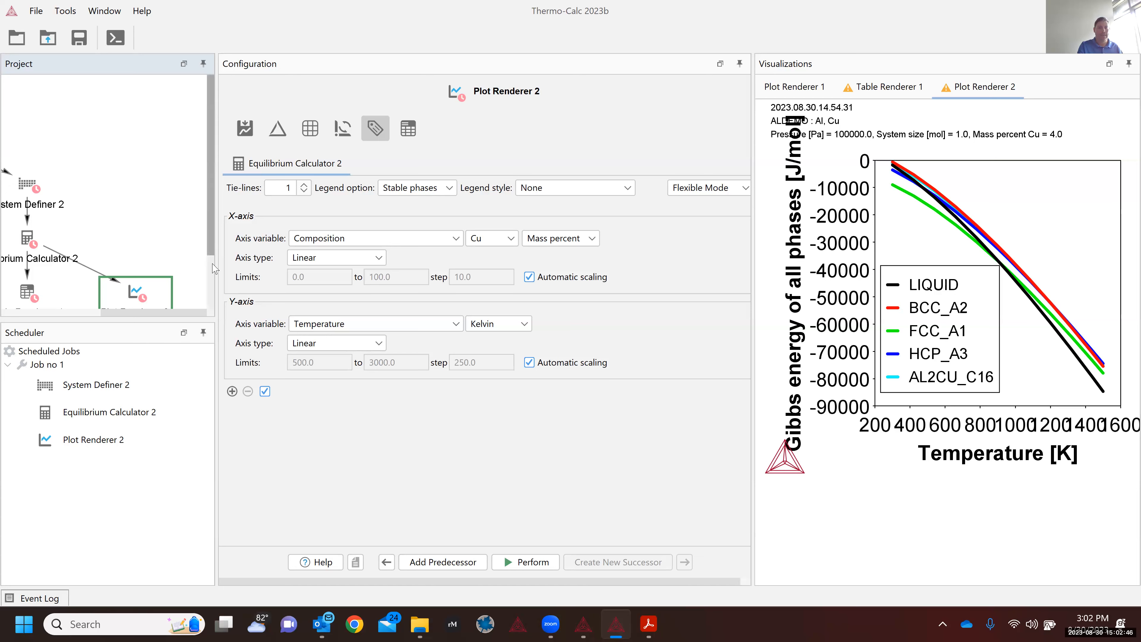
{"action": "scroll", "coordinate": [215, 269], "scroll_direction": "down", "scroll_amount": 1}
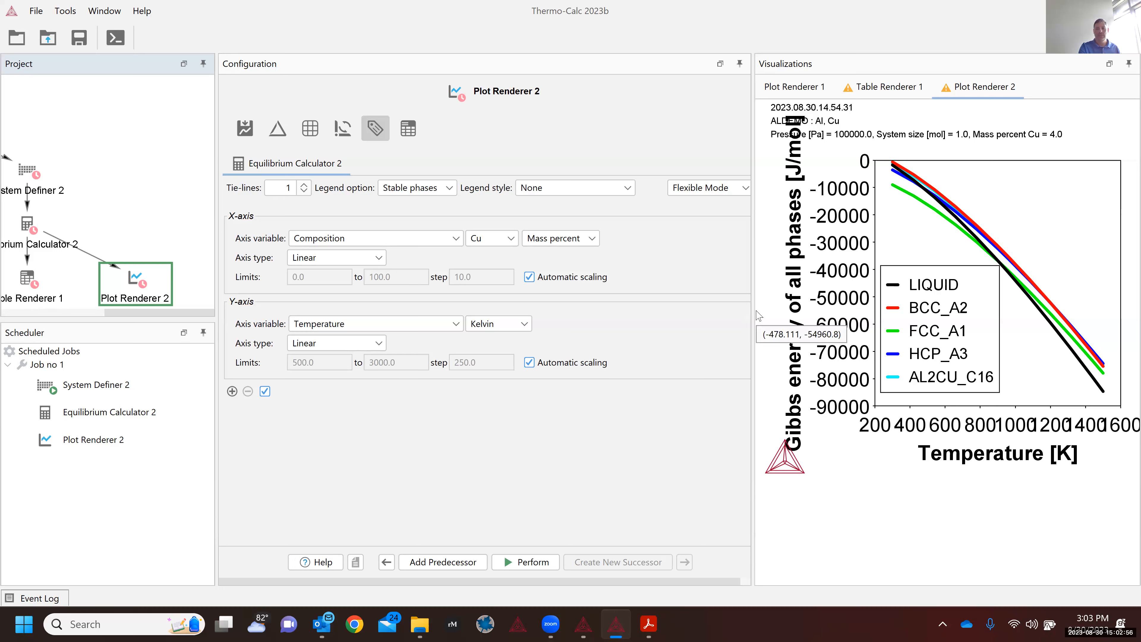
{"action": "left_click_drag", "start_coordinate": [754, 315], "coordinate": [603, 312]}
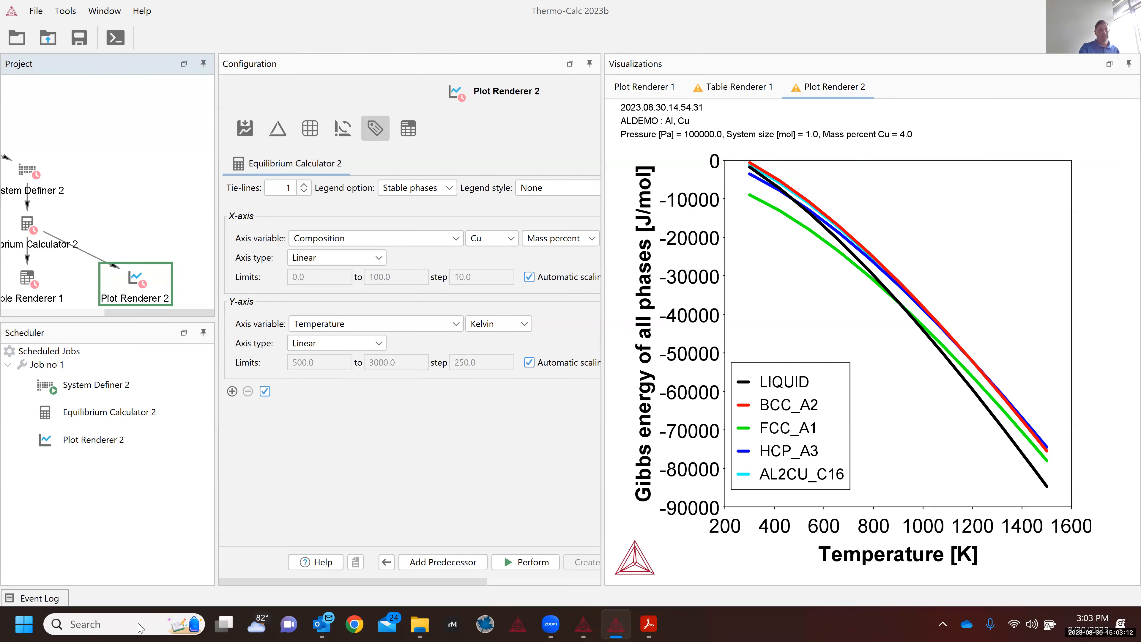
Step: Show the Event Log and toggle Console Mode to follow the calculation
{"action": "left_click", "coordinate": [39, 599]}
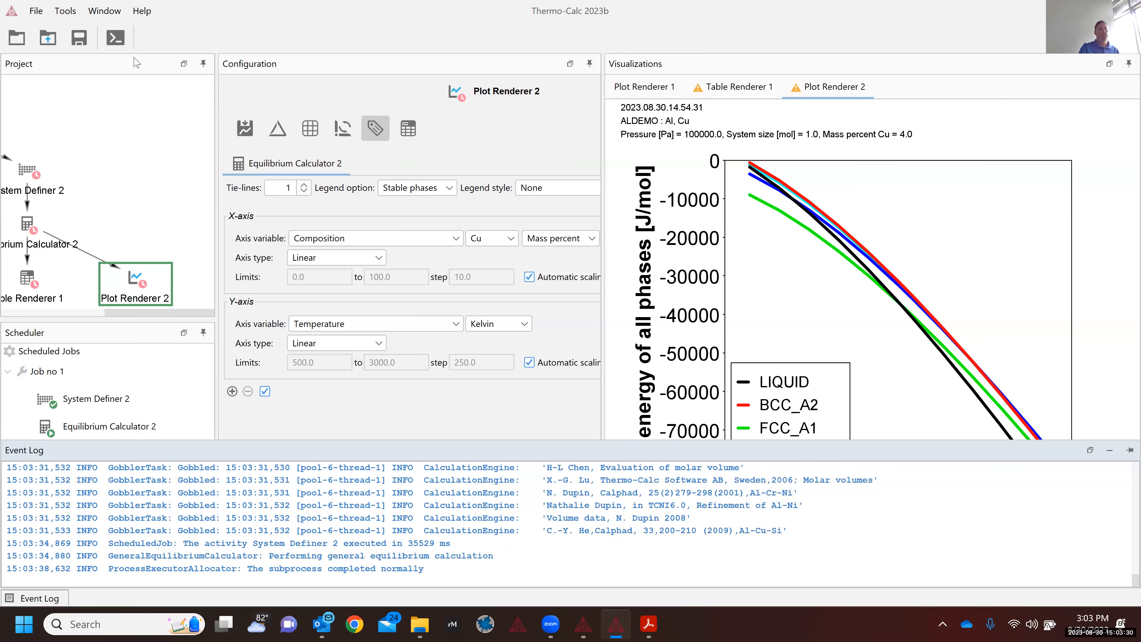
{"action": "left_click", "coordinate": [116, 39]}
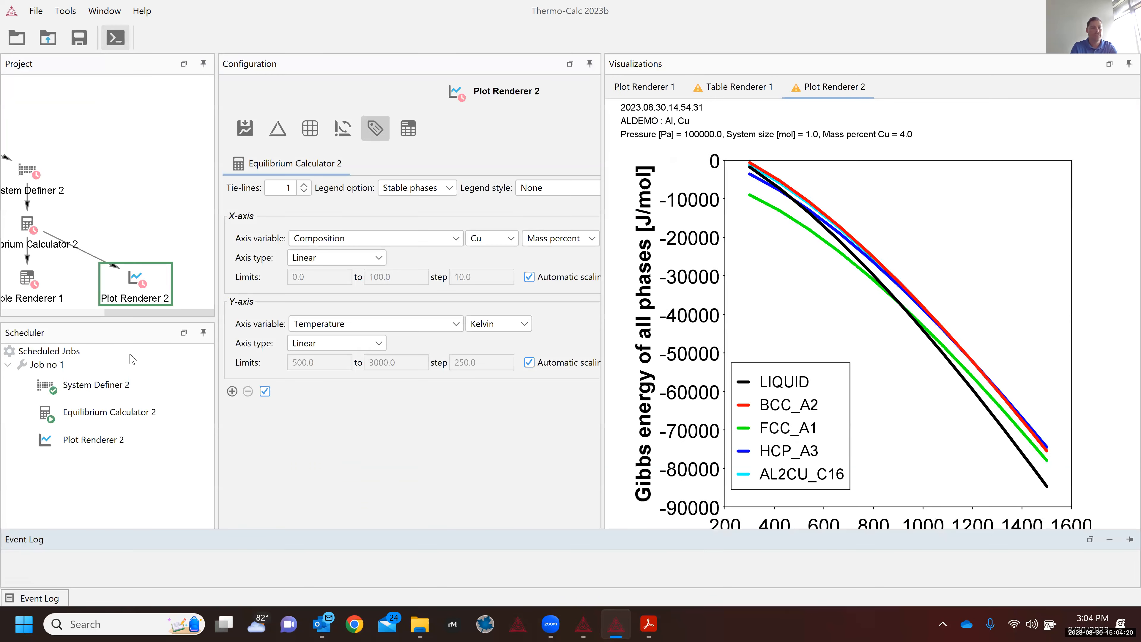
Step: Select the My Project node to display its activity template page
{"action": "left_click", "coordinate": [82, 295]}
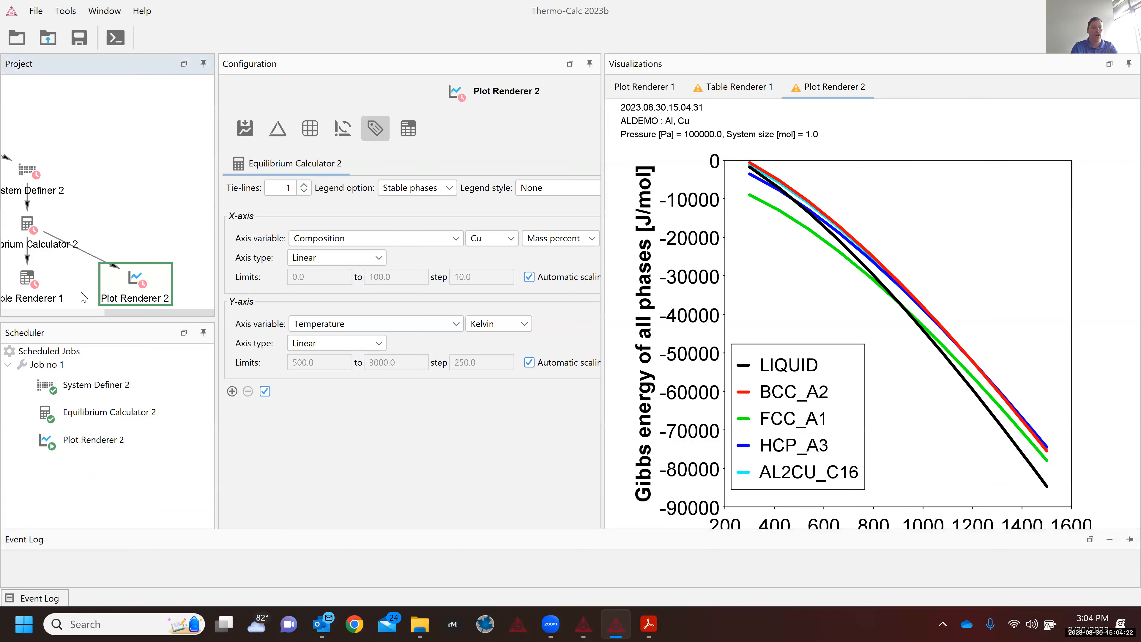
{"action": "left_click", "coordinate": [94, 316]}
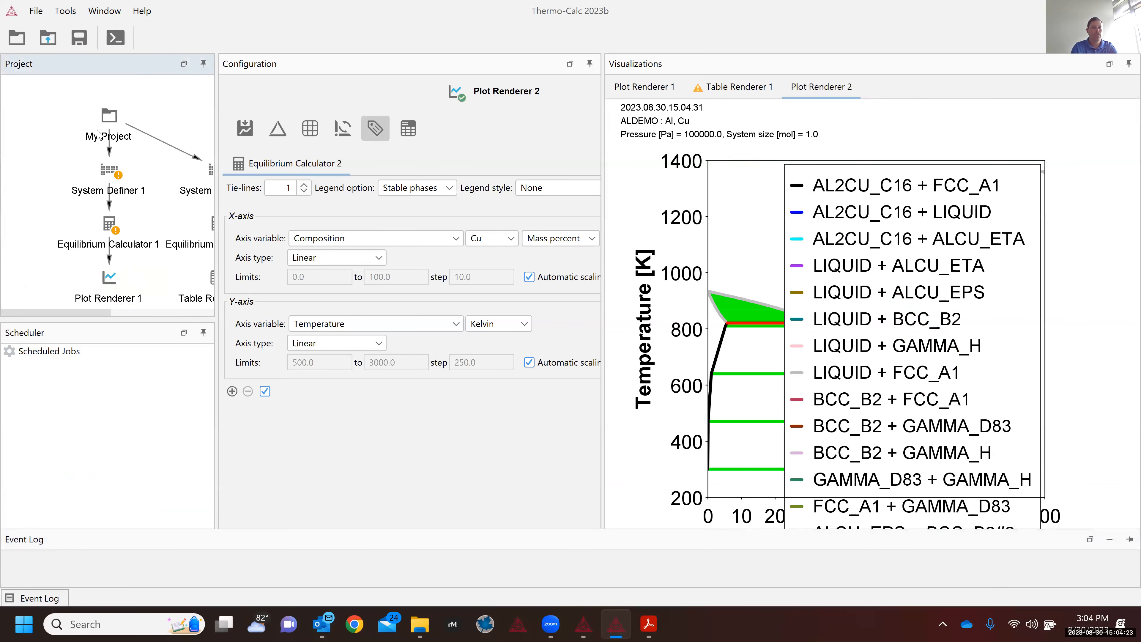
{"action": "left_click", "coordinate": [112, 138]}
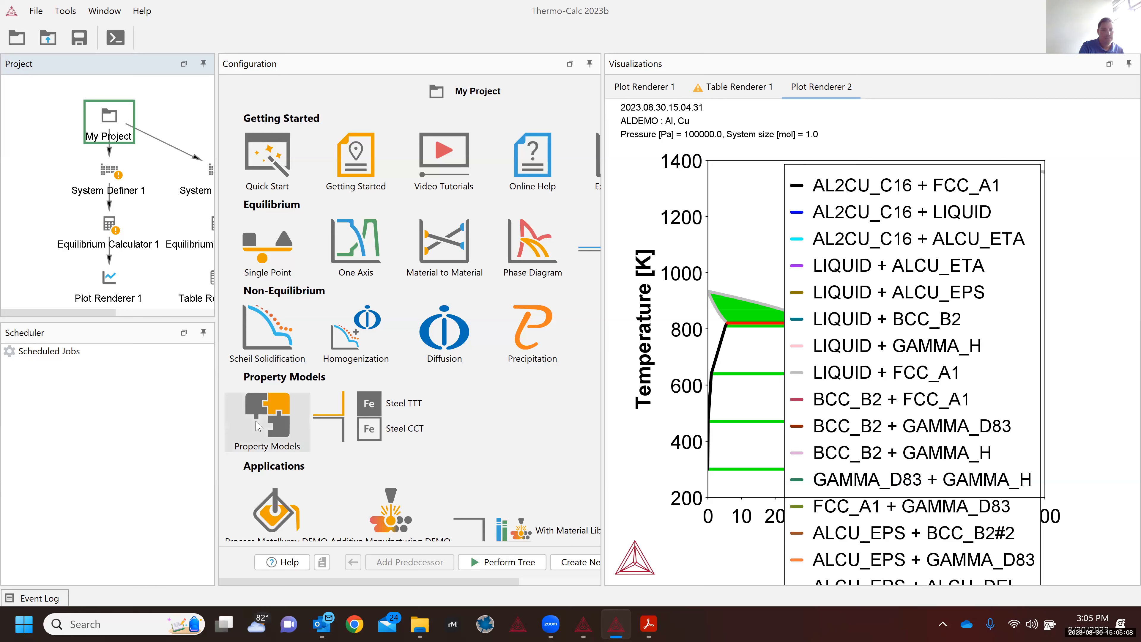
Step: Create a Property Models workflow (System Definer 3 TCFE9, Property Model Calculator 1, Plot Renderer 3) and select its calculator
{"action": "left_click", "coordinate": [272, 425]}
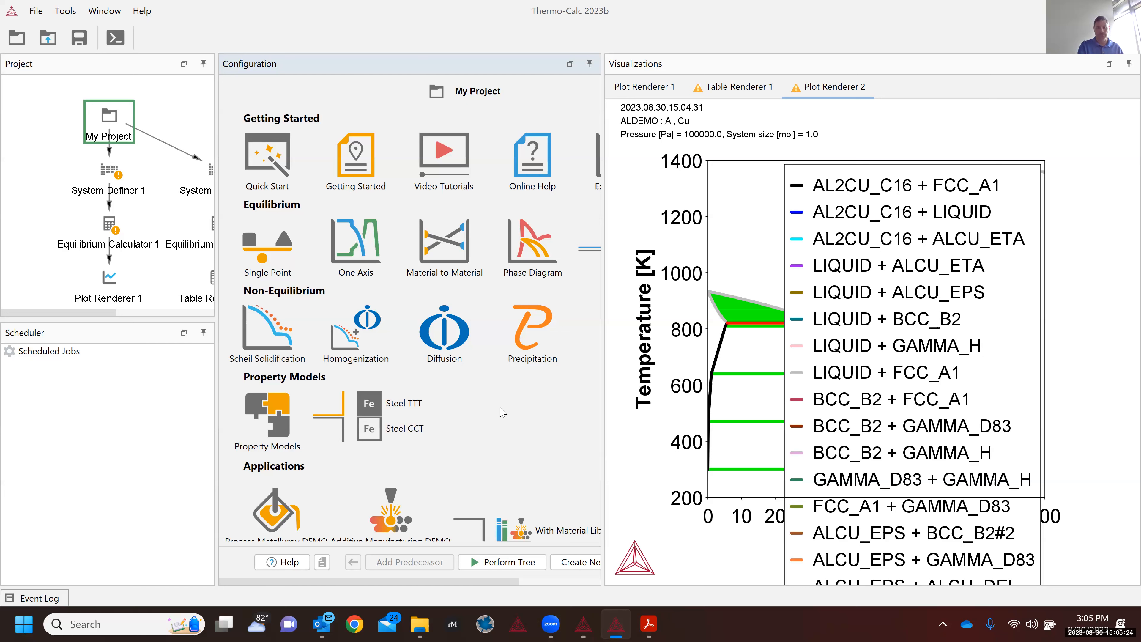
{"action": "left_click", "coordinate": [268, 419]}
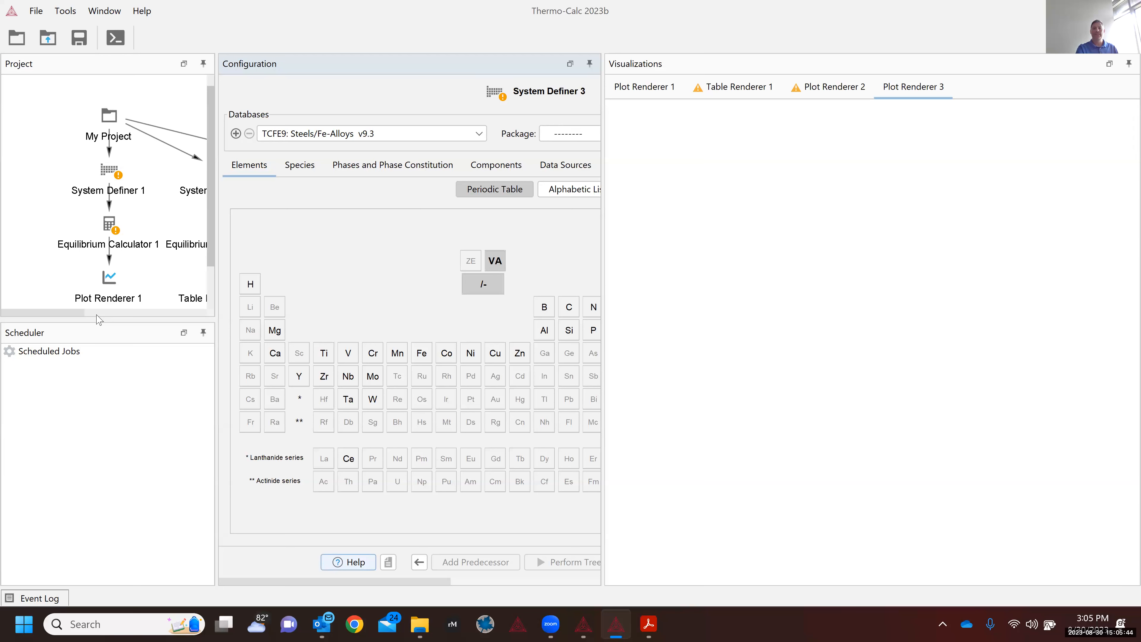
{"action": "left_click", "coordinate": [97, 314]}
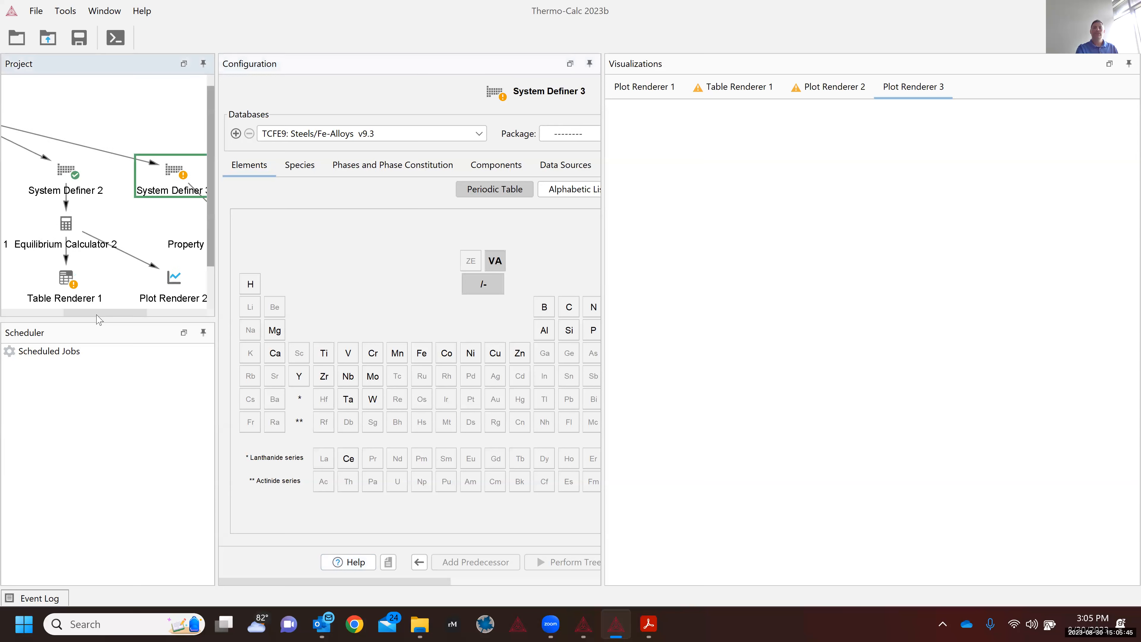
{"action": "left_click", "coordinate": [167, 313]}
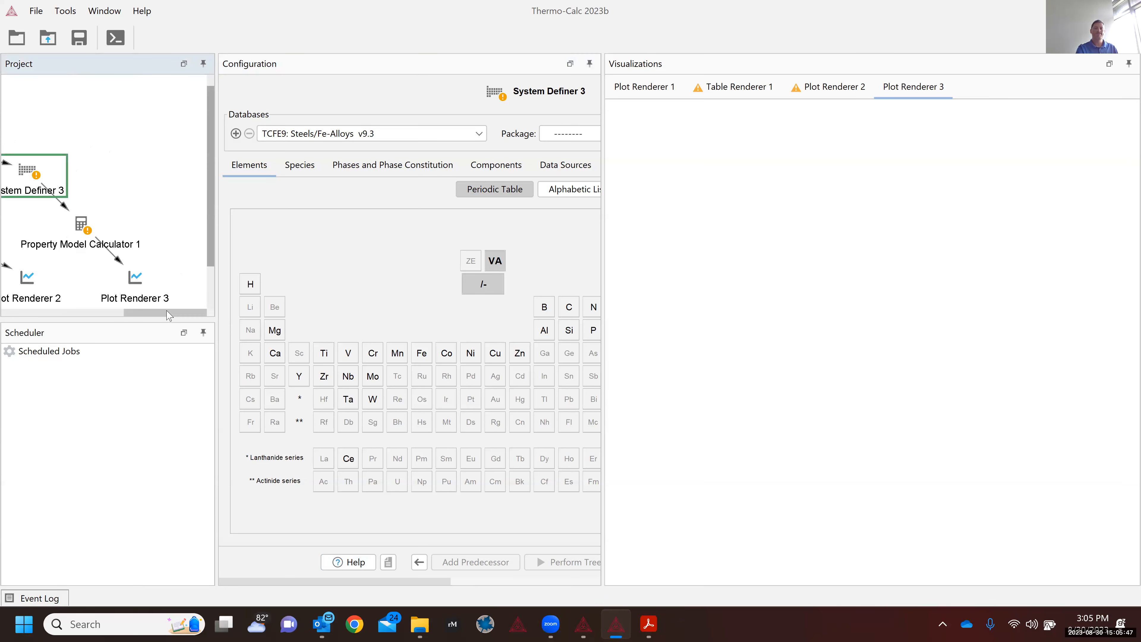
{"action": "left_click", "coordinate": [122, 314]}
{"action": "left_click", "coordinate": [174, 236]}
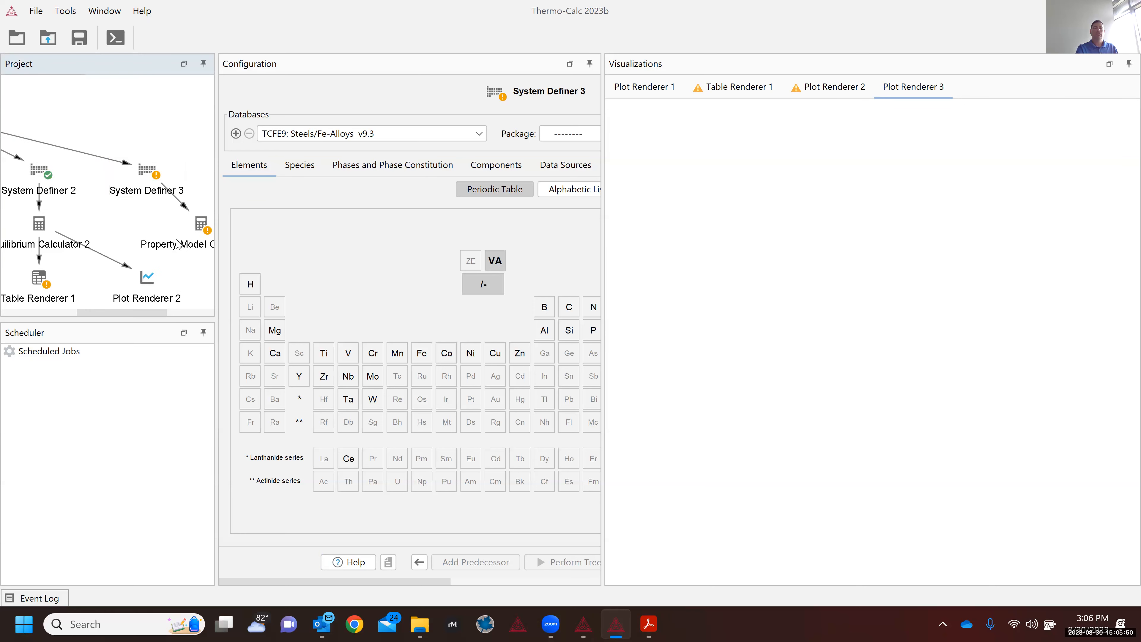
{"action": "left_click", "coordinate": [181, 248]}
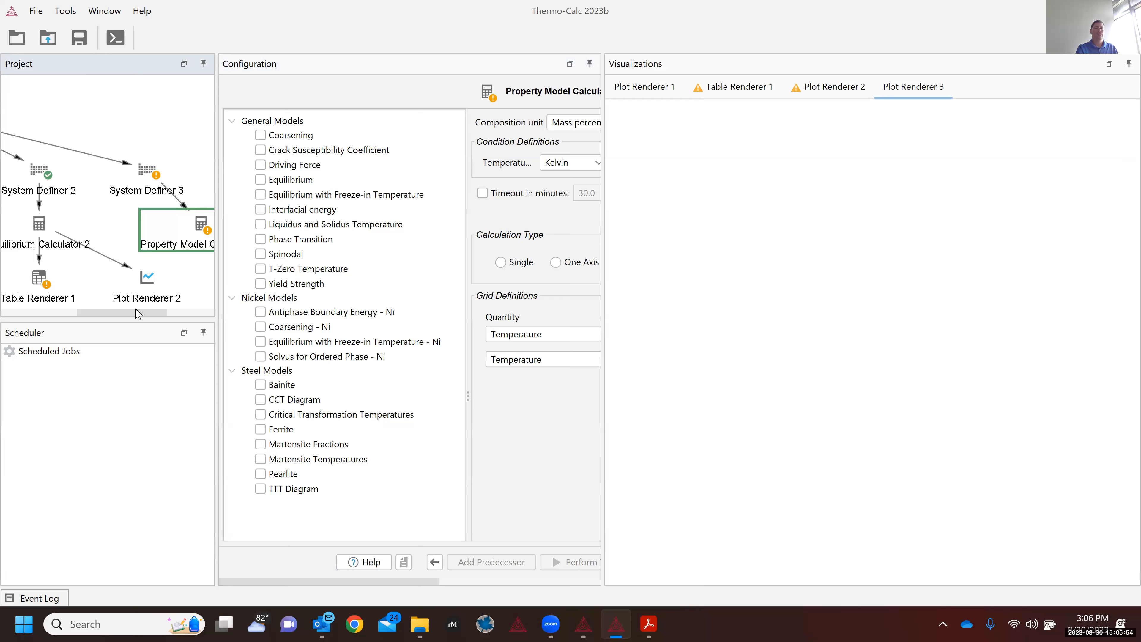
Step: Pick the Yield Strength model, then switch to the other Thermo-Calc window
{"action": "left_click_drag", "start_coordinate": [134, 312], "coordinate": [134, 312]}
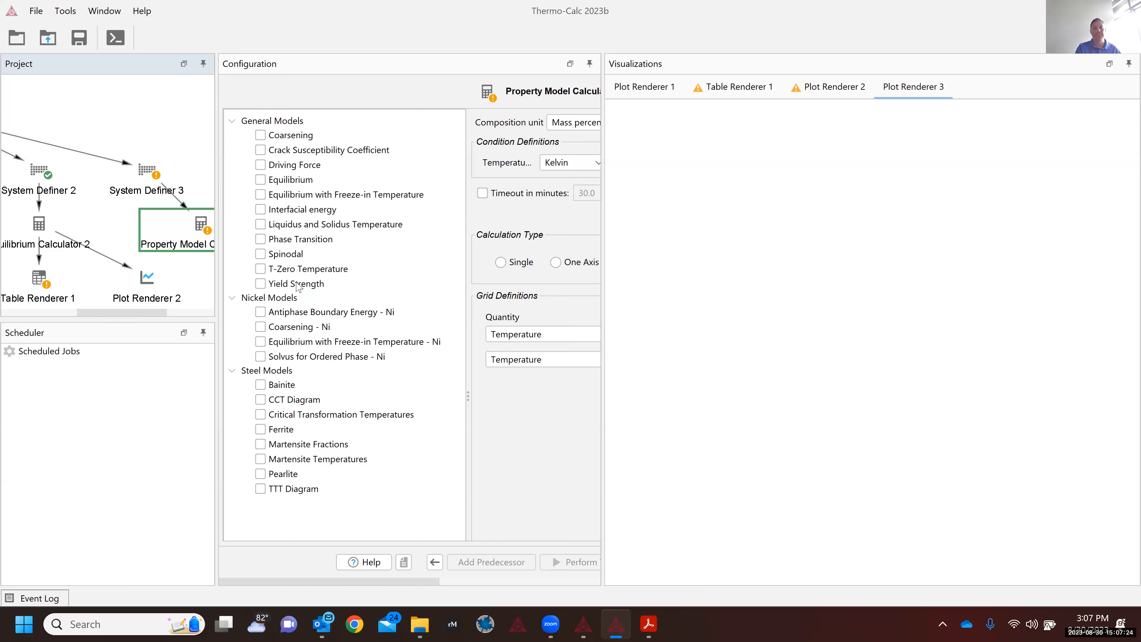
{"action": "left_click", "coordinate": [295, 282]}
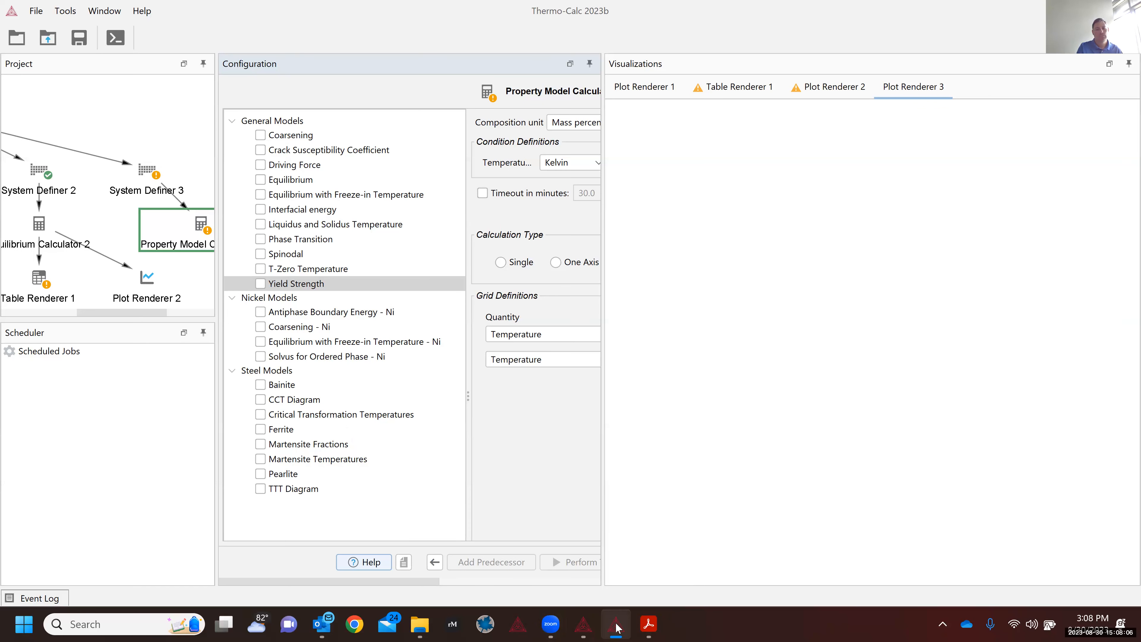
{"action": "left_click", "coordinate": [589, 628]}
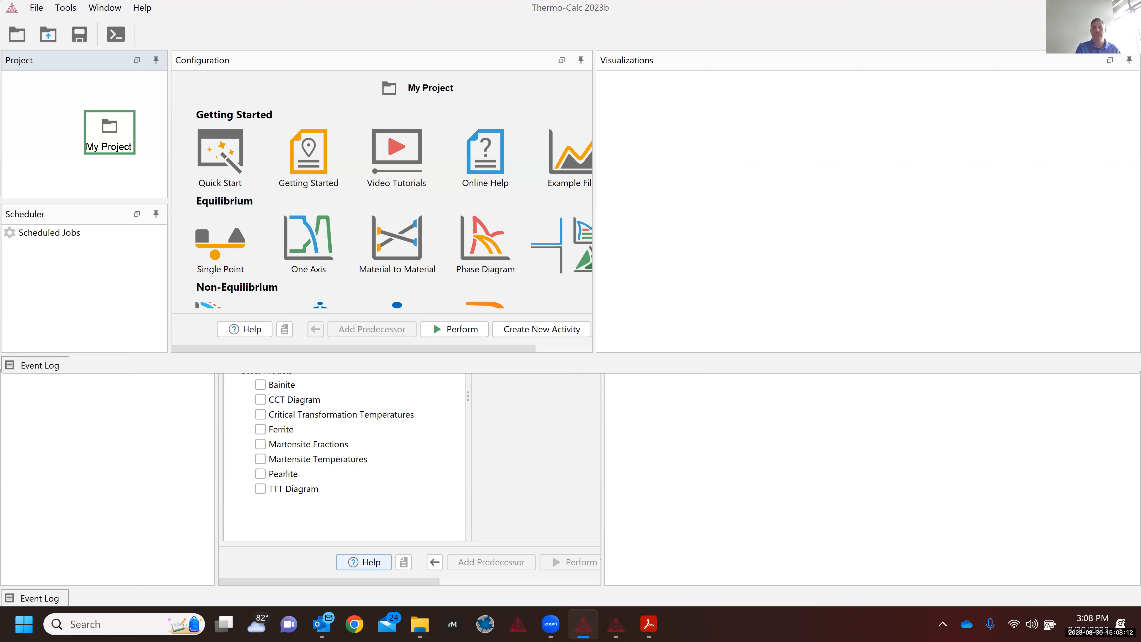
Step: Back in the Al–Cu project, shrink the phase diagram legend in Plot Renderer 2
{"action": "left_click", "coordinate": [1060, 8]}
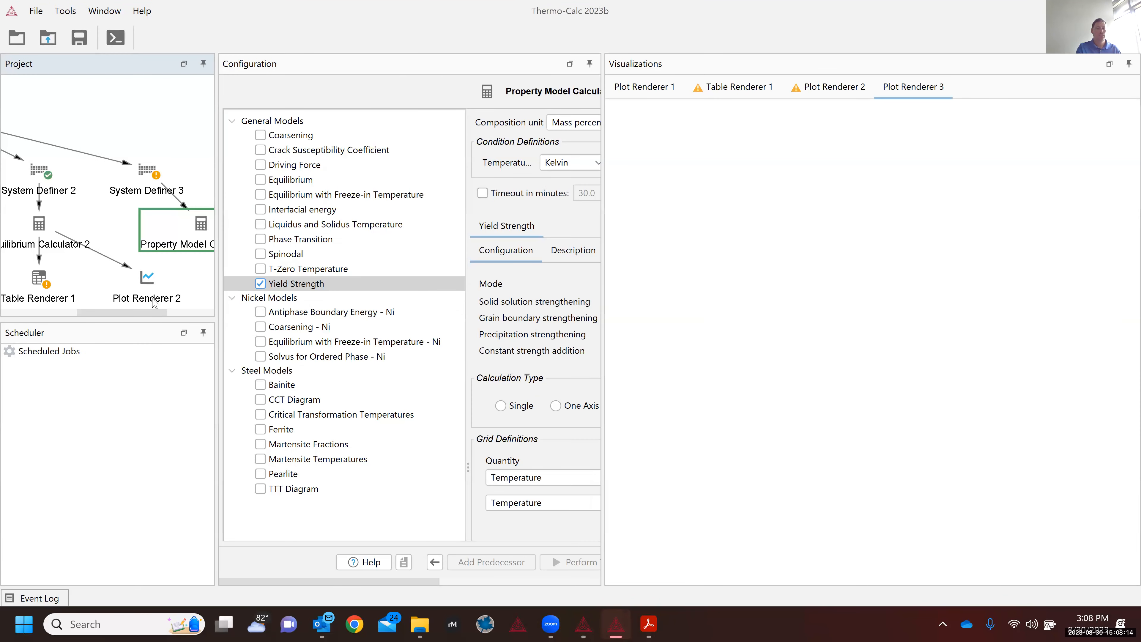
{"action": "left_click", "coordinate": [156, 299]}
{"action": "left_click", "coordinate": [155, 299]}
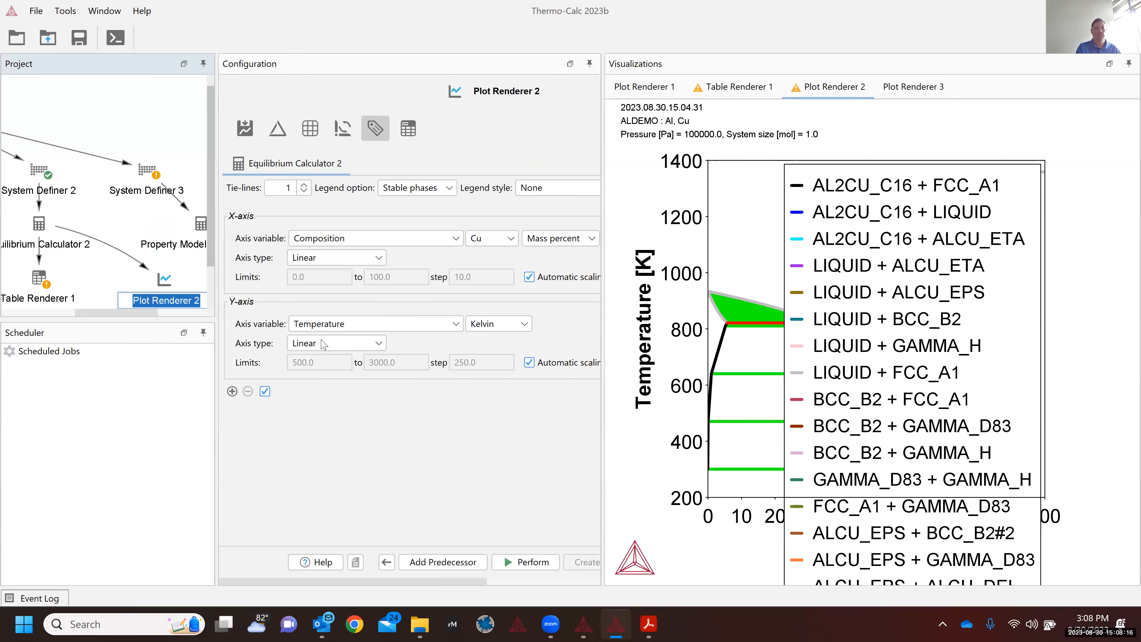
{"action": "left_click", "coordinate": [162, 286]}
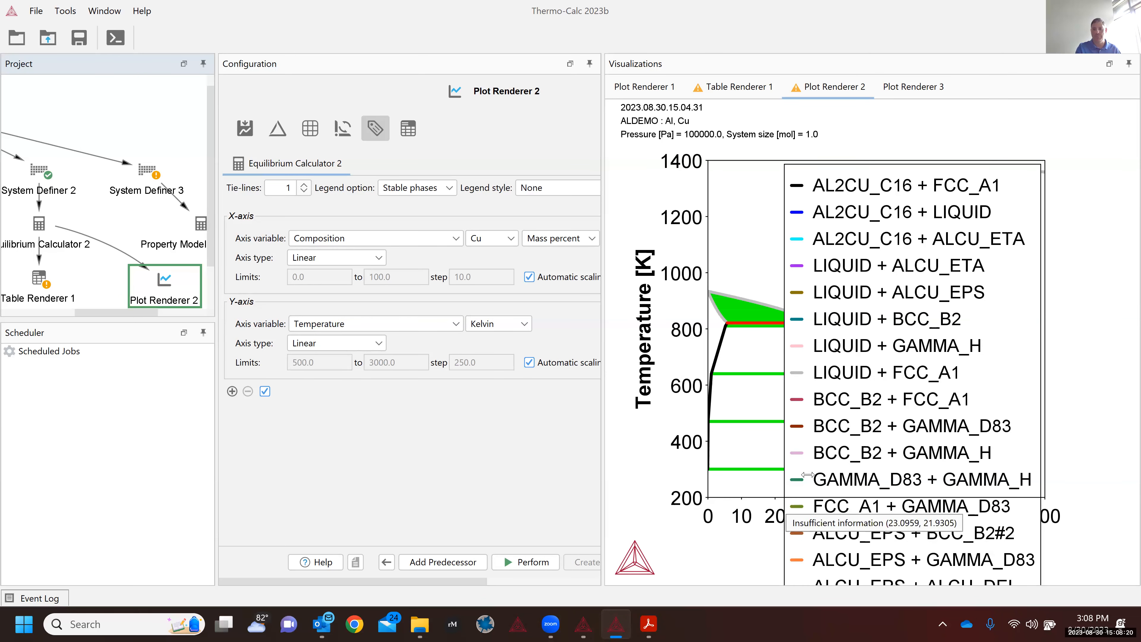
{"action": "left_click", "coordinate": [860, 405]}
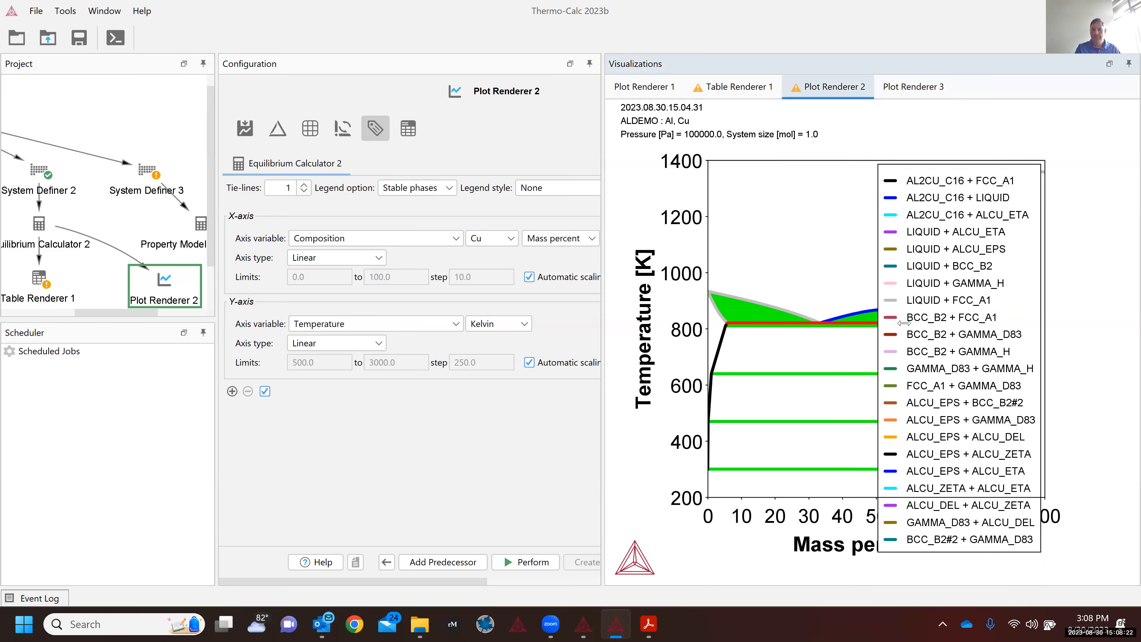
{"action": "left_click_drag", "start_coordinate": [905, 322], "coordinate": [925, 289]}
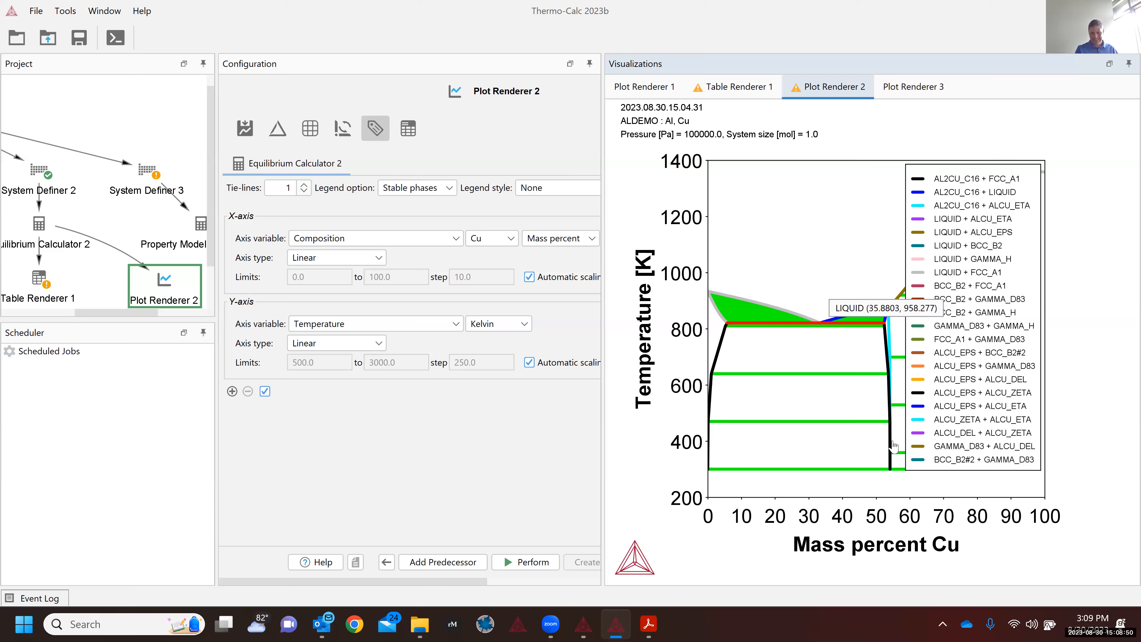
{"action": "left_click_drag", "start_coordinate": [908, 428], "coordinate": [946, 333]}
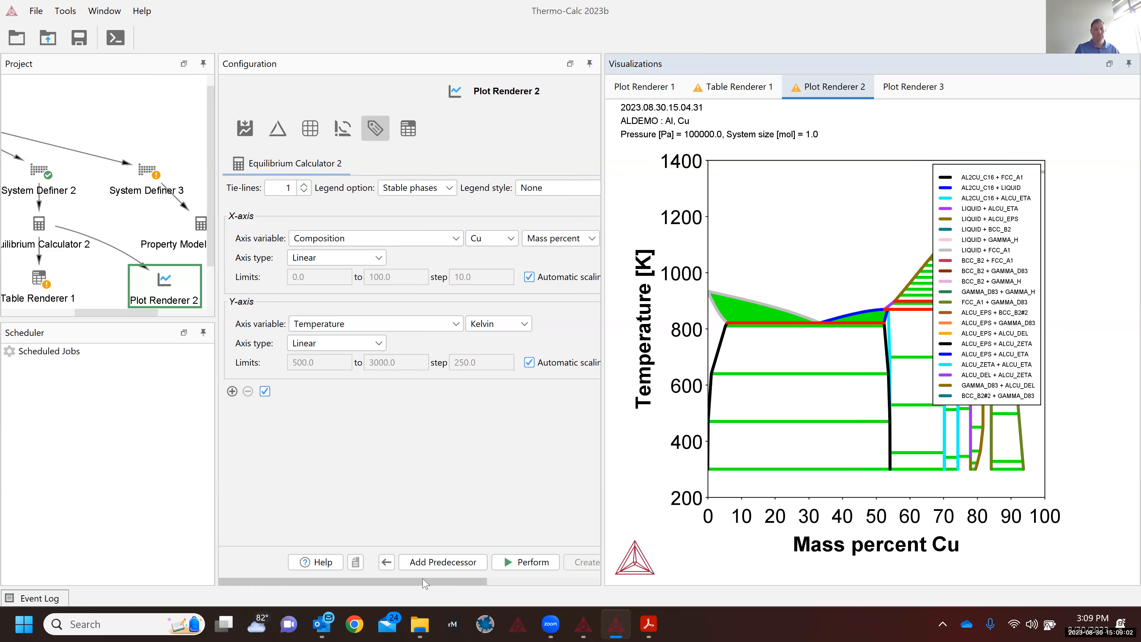
Step: Keep the legend in Flexible Mode, set Legend to Off, and rerun the plot
{"action": "left_click_drag", "start_coordinate": [424, 581], "coordinate": [519, 581]}
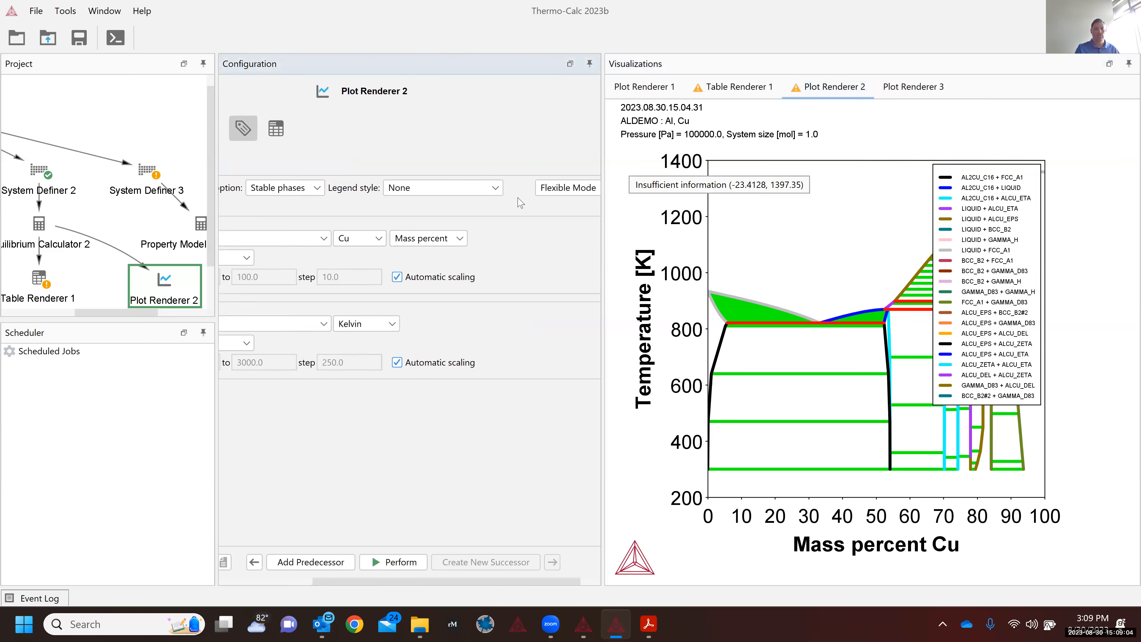
{"action": "left_click", "coordinate": [547, 188]}
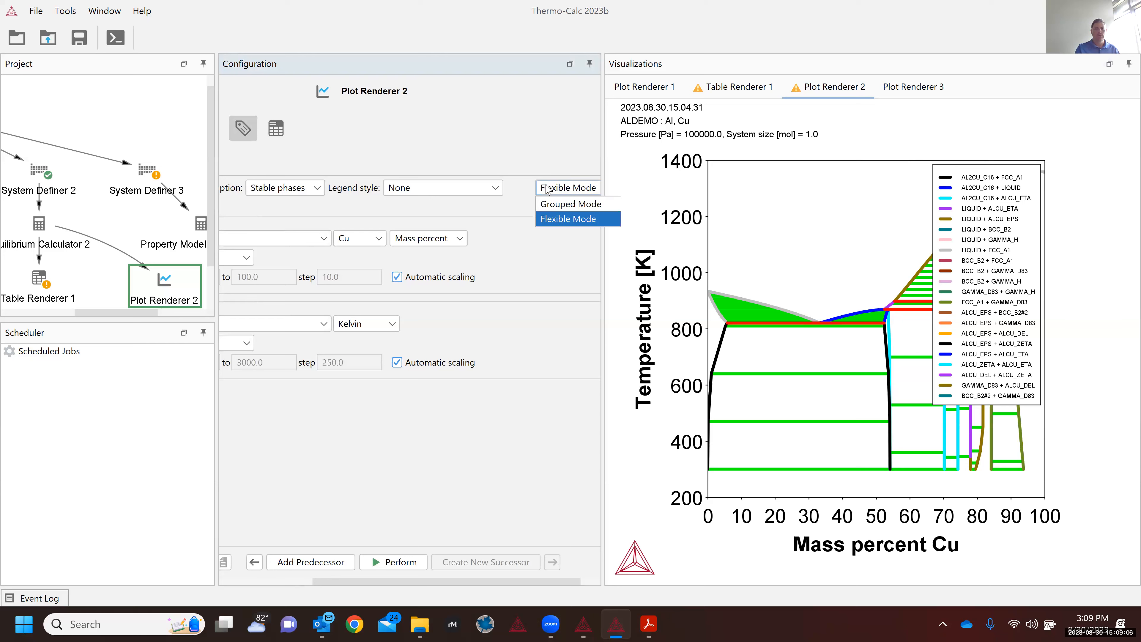
{"action": "left_click", "coordinate": [507, 488]}
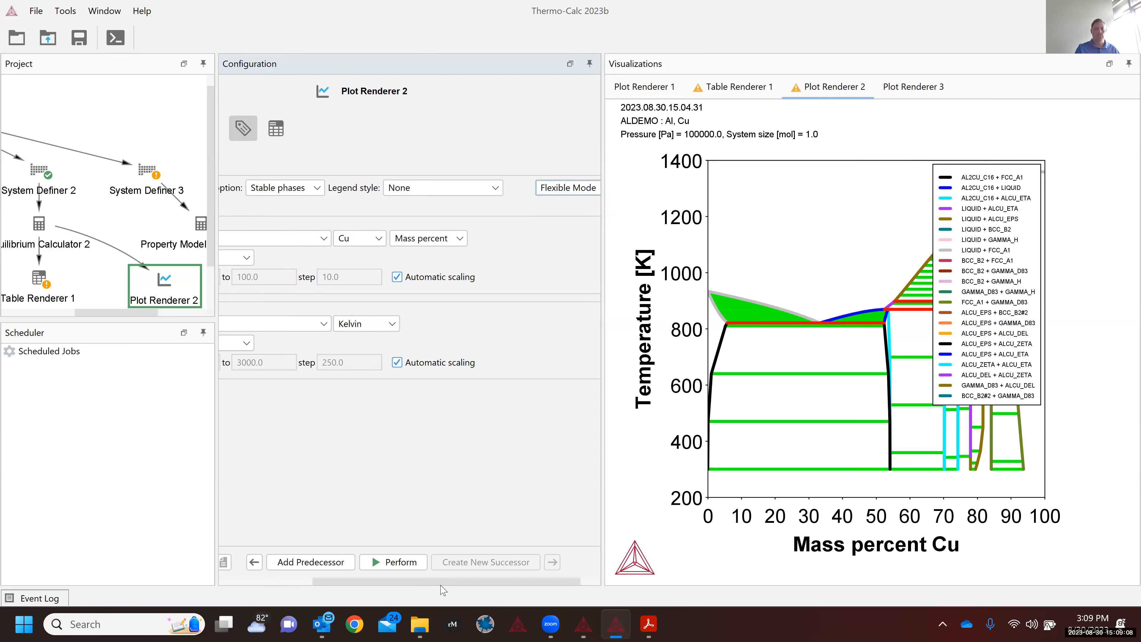
{"action": "left_click_drag", "start_coordinate": [443, 581], "coordinate": [348, 581]}
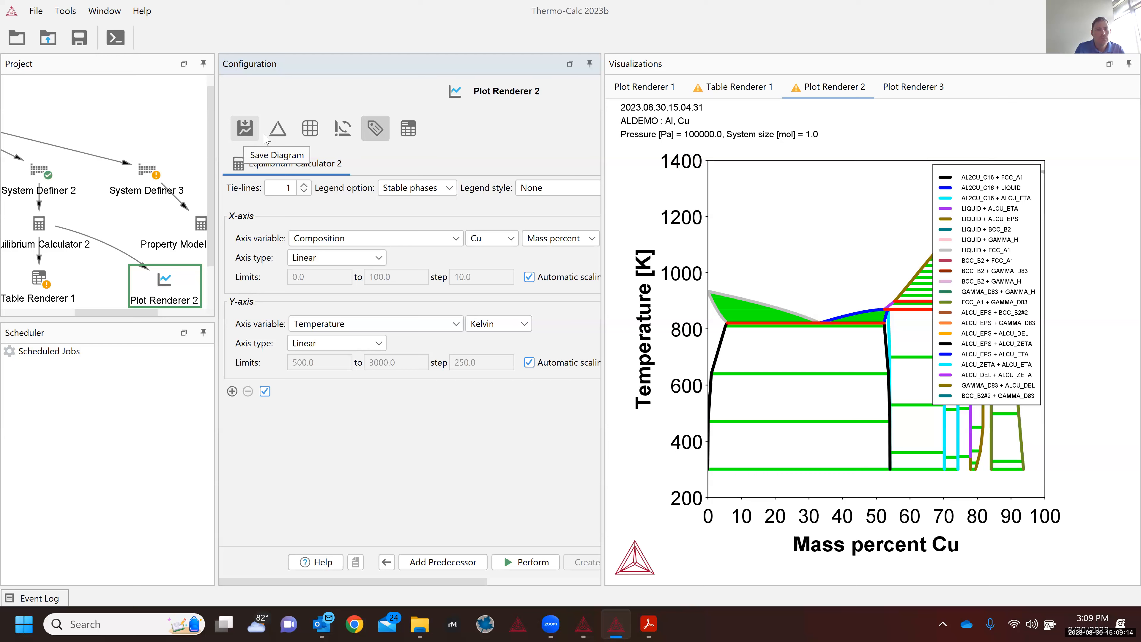
{"action": "left_click", "coordinate": [424, 192]}
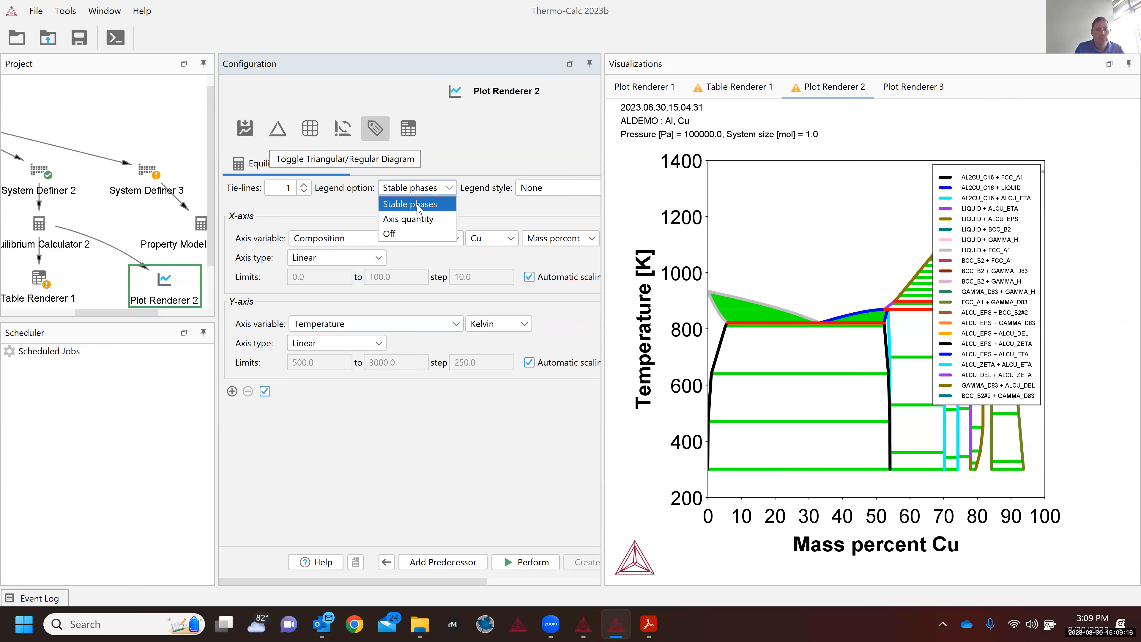
{"action": "left_click", "coordinate": [414, 234]}
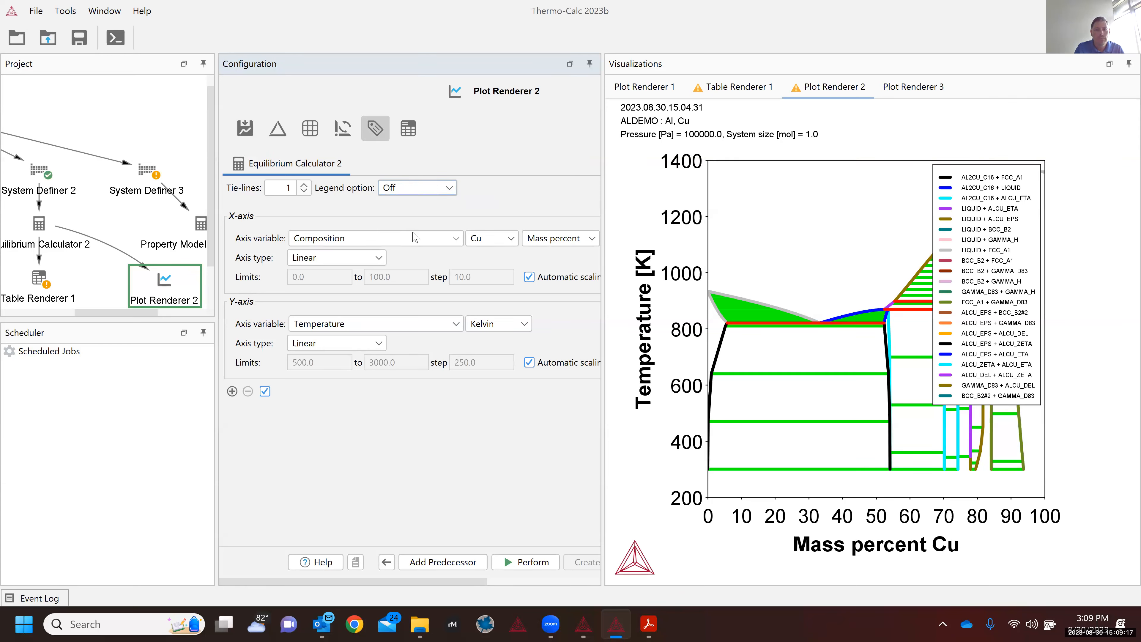
{"action": "left_click", "coordinate": [521, 563]}
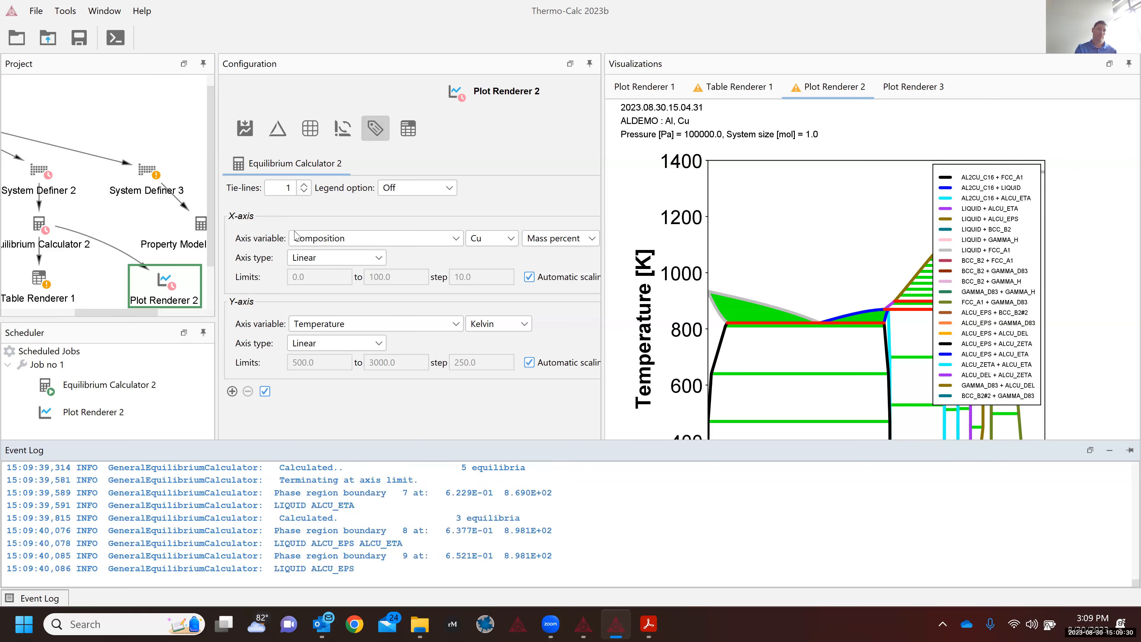
Step: In Console Mode, list the SYS module commands with ? and enter s-log at the prompt
{"action": "left_click", "coordinate": [115, 40]}
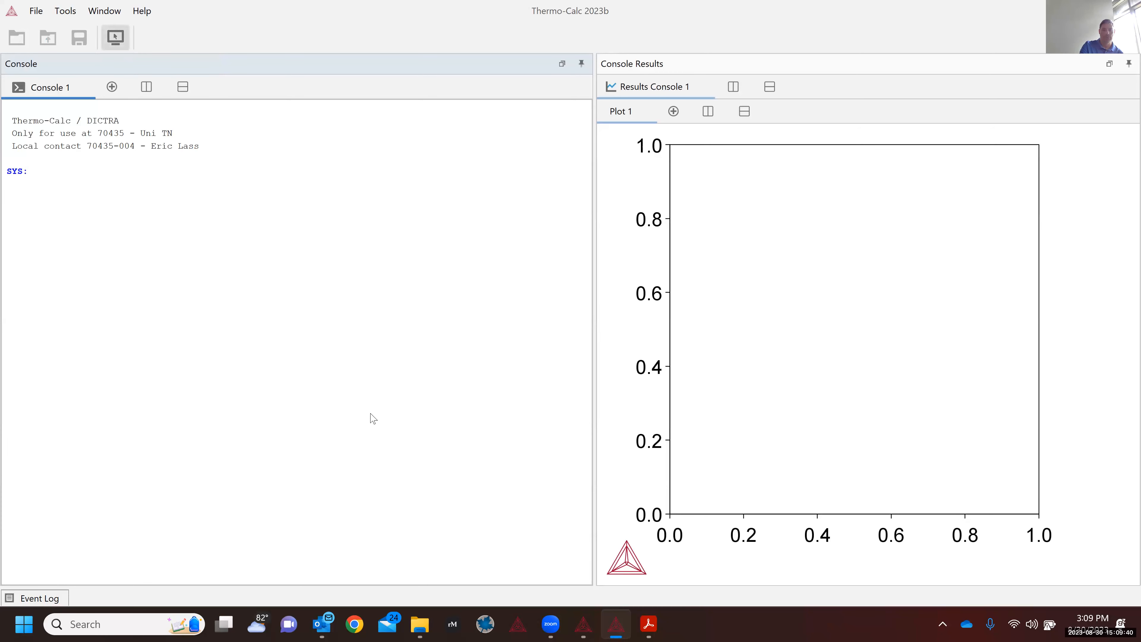
{"action": "left_click", "coordinate": [591, 628]}
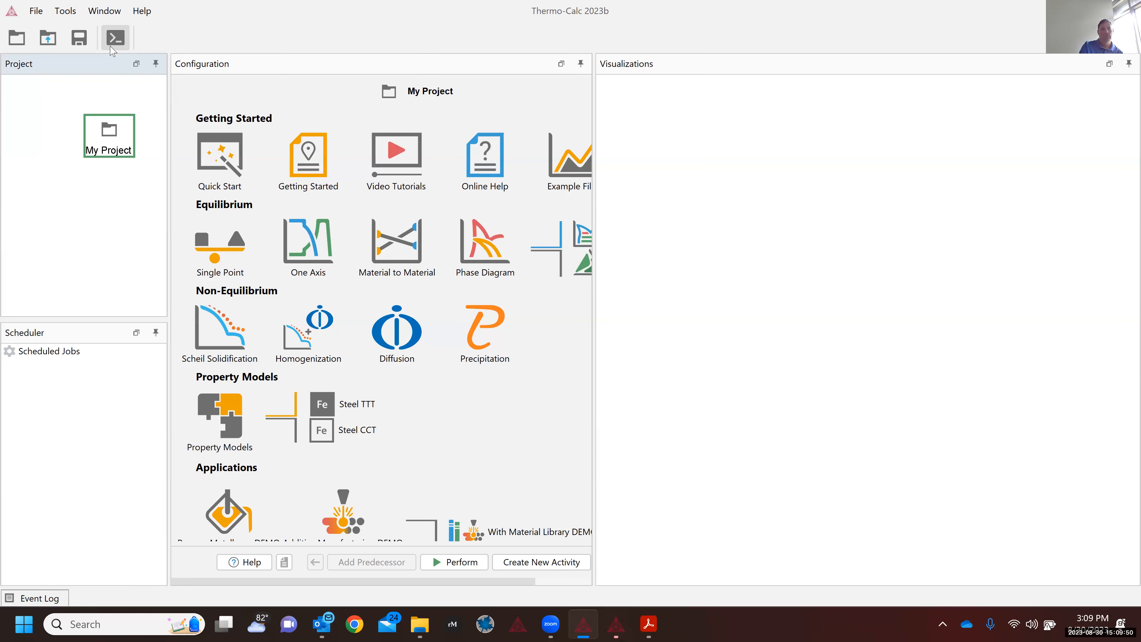
{"action": "left_click", "coordinate": [115, 39]}
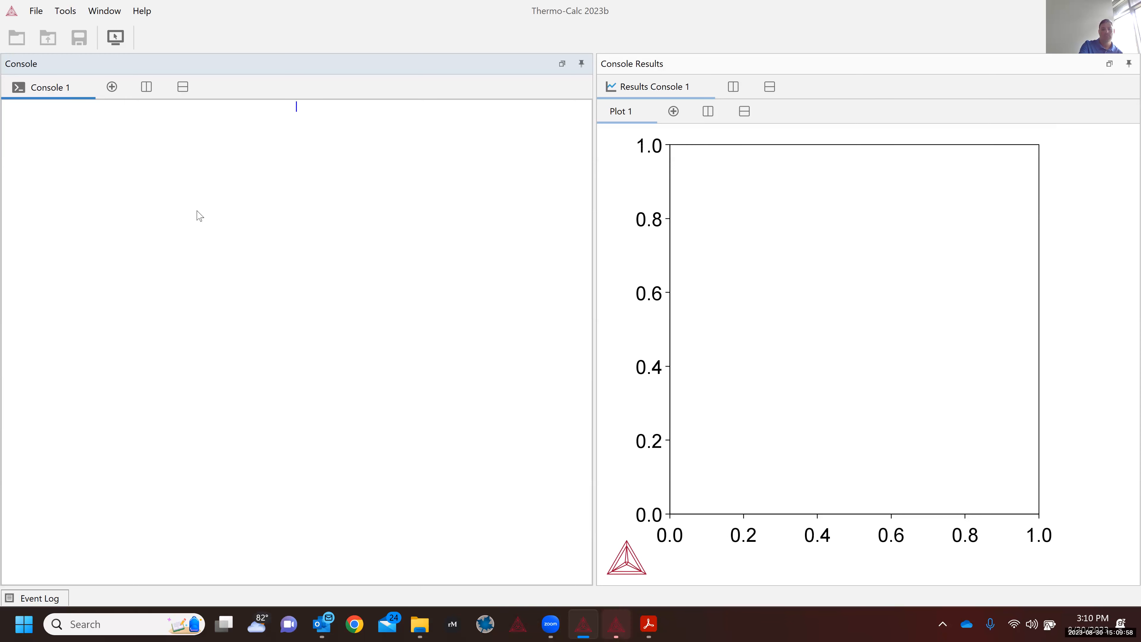
{"action": "type", "text": "?"}
{"action": "key", "text": "Return"}
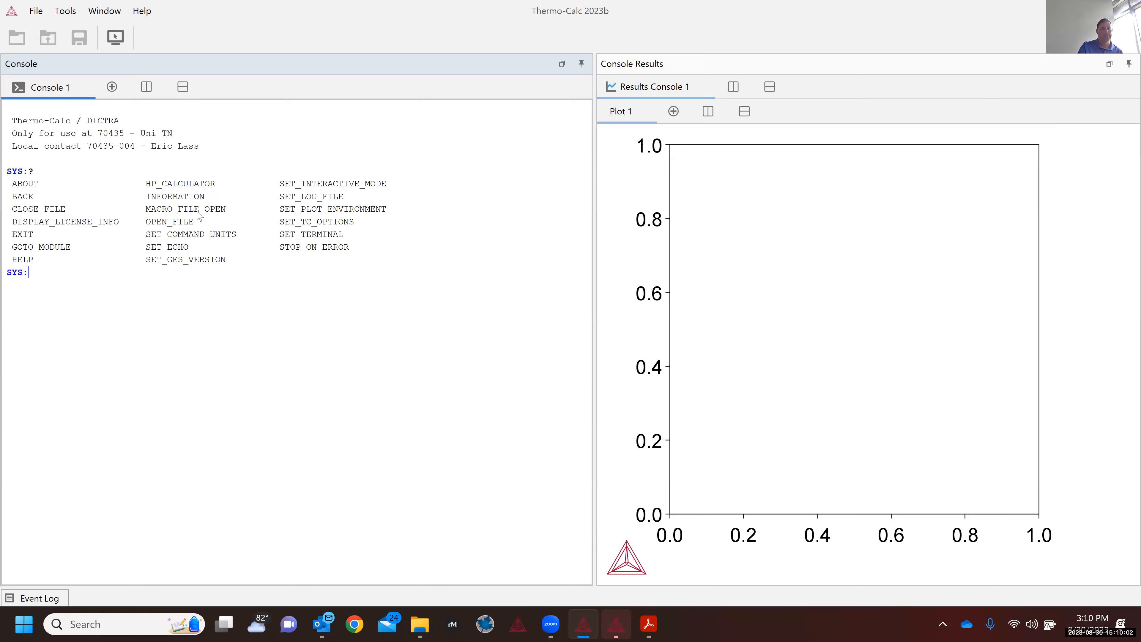
{"action": "left_click_drag", "start_coordinate": [232, 261], "coordinate": [42, 172]}
{"action": "left_click", "coordinate": [42, 172]}
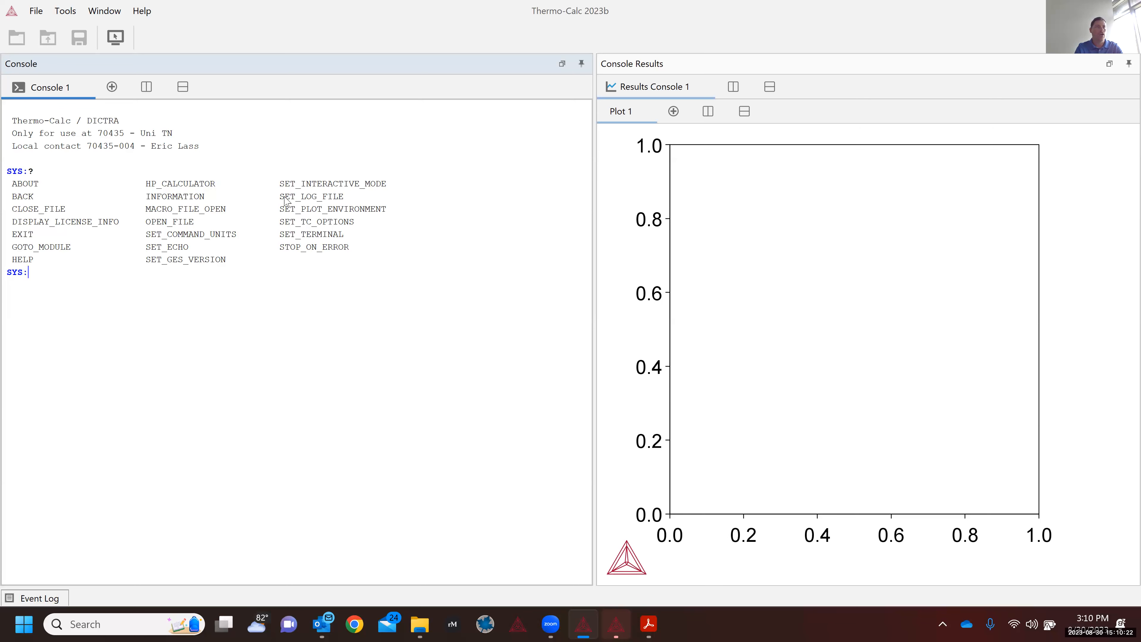
{"action": "type", "text": "-log"}
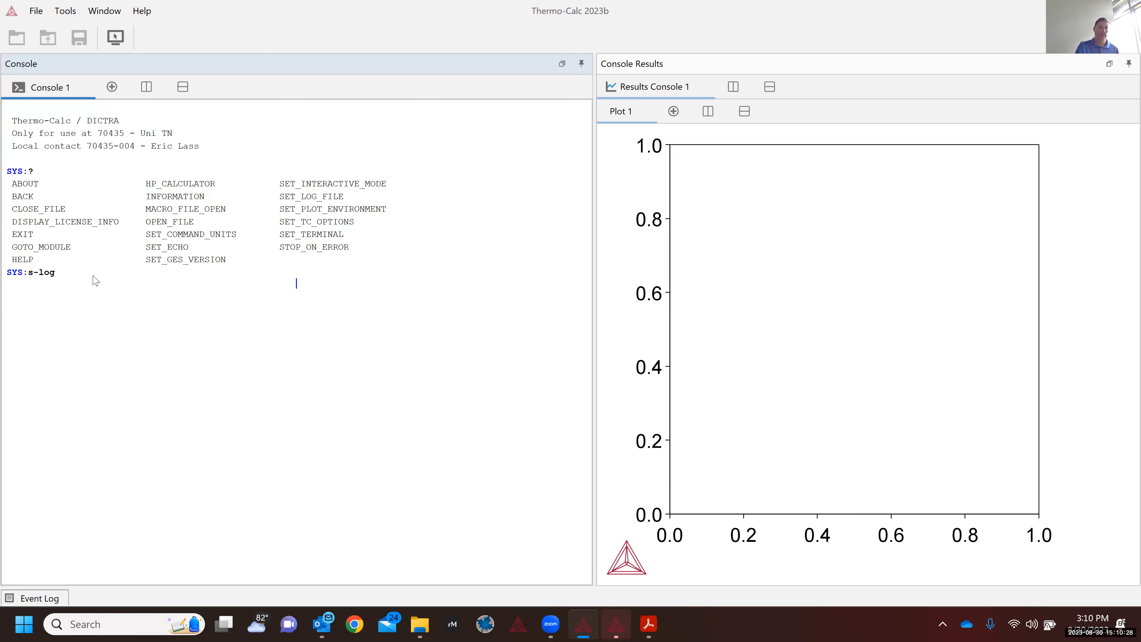
Step: Save the console log as 'test' on the Desktop, leaving the log heading empty
{"action": "key", "text": "Return"}
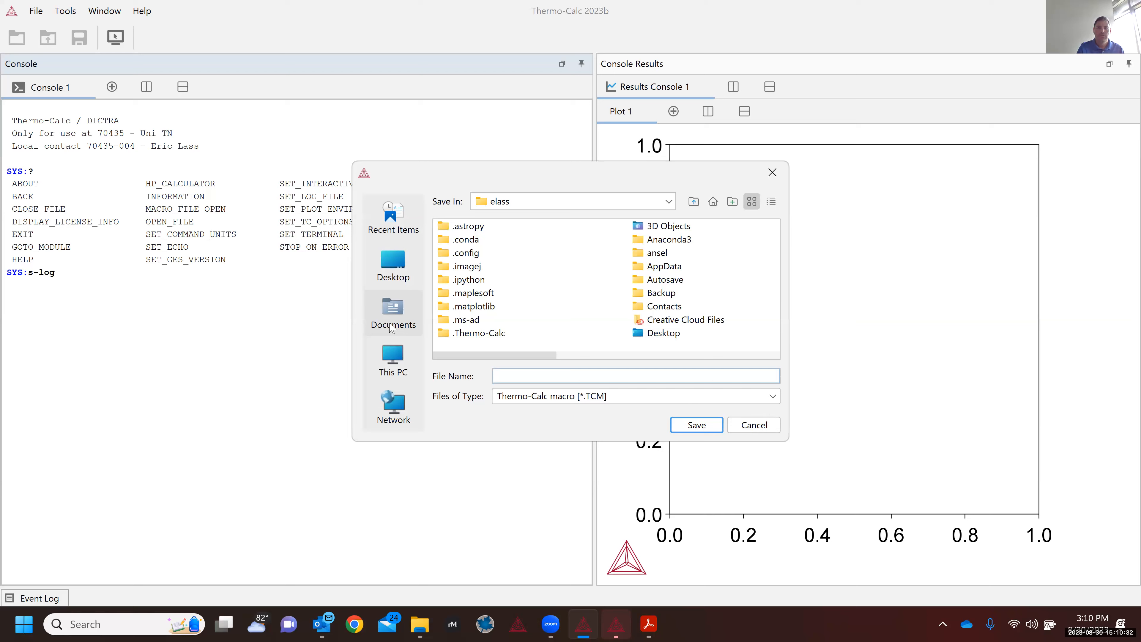
{"action": "left_click", "coordinate": [662, 338]}
{"action": "double_click", "coordinate": [662, 338]}
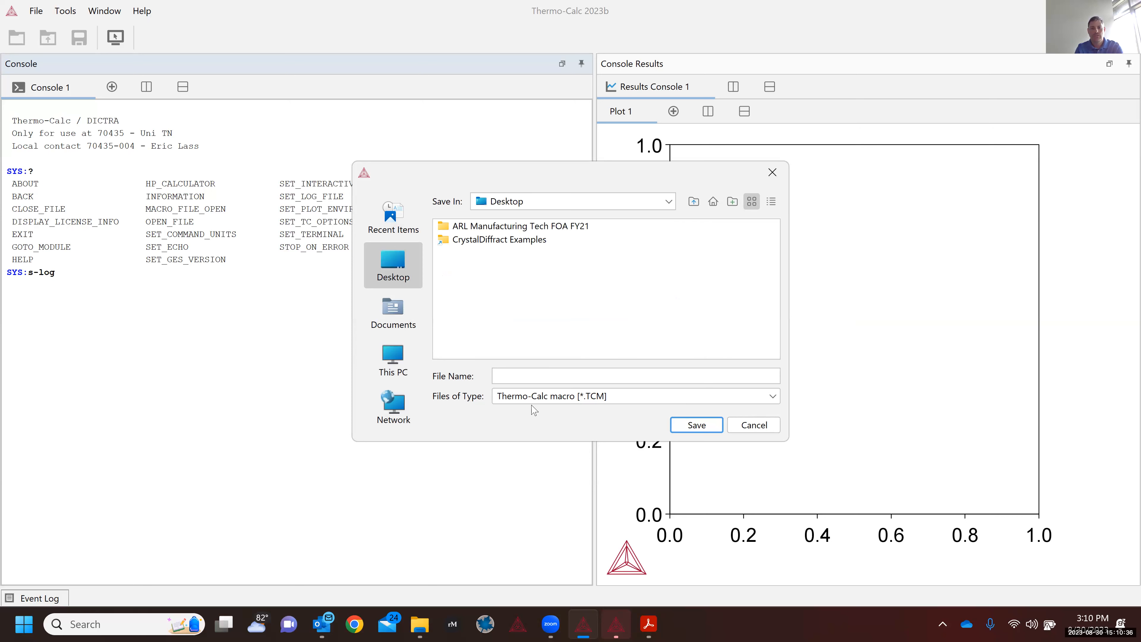
{"action": "left_click", "coordinate": [526, 374]}
{"action": "type", "text": "test"}
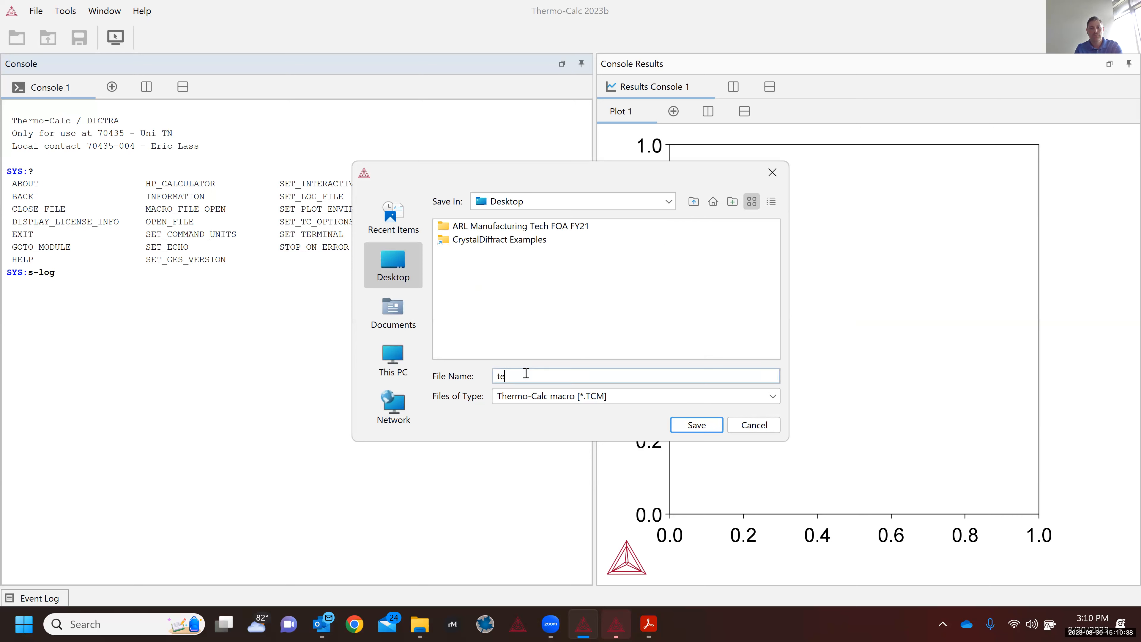
{"action": "left_click", "coordinate": [703, 429]}
{"action": "key", "text": "Return"}
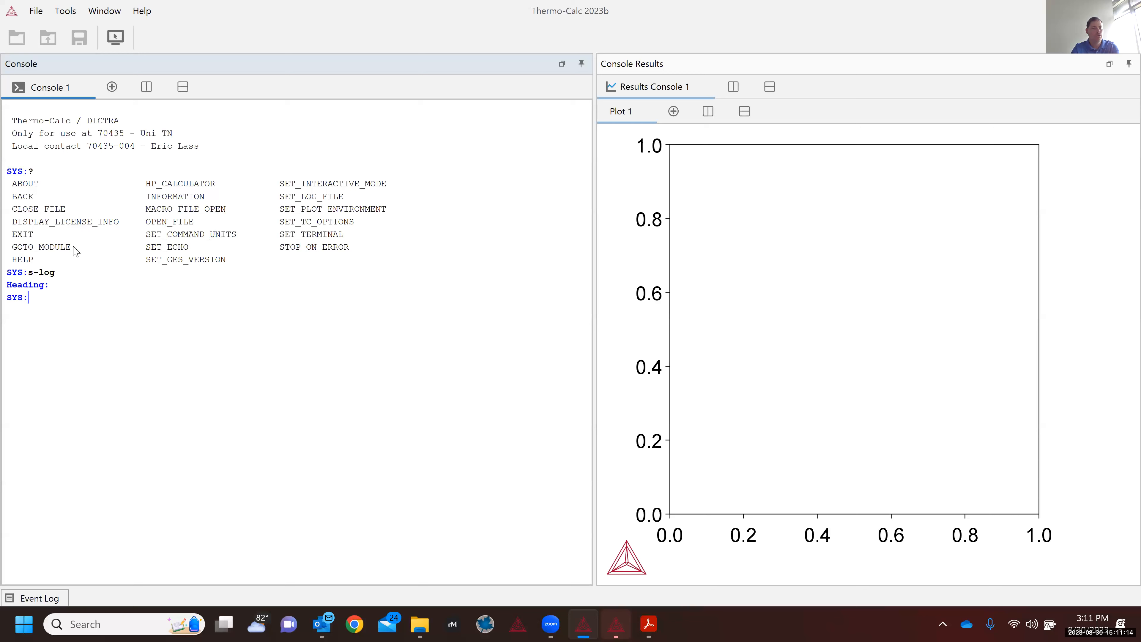
Step: Run the go command and list the available modules with ? at MODULE NAME
{"action": "left_click_drag", "start_coordinate": [70, 247], "coordinate": [4, 248]}
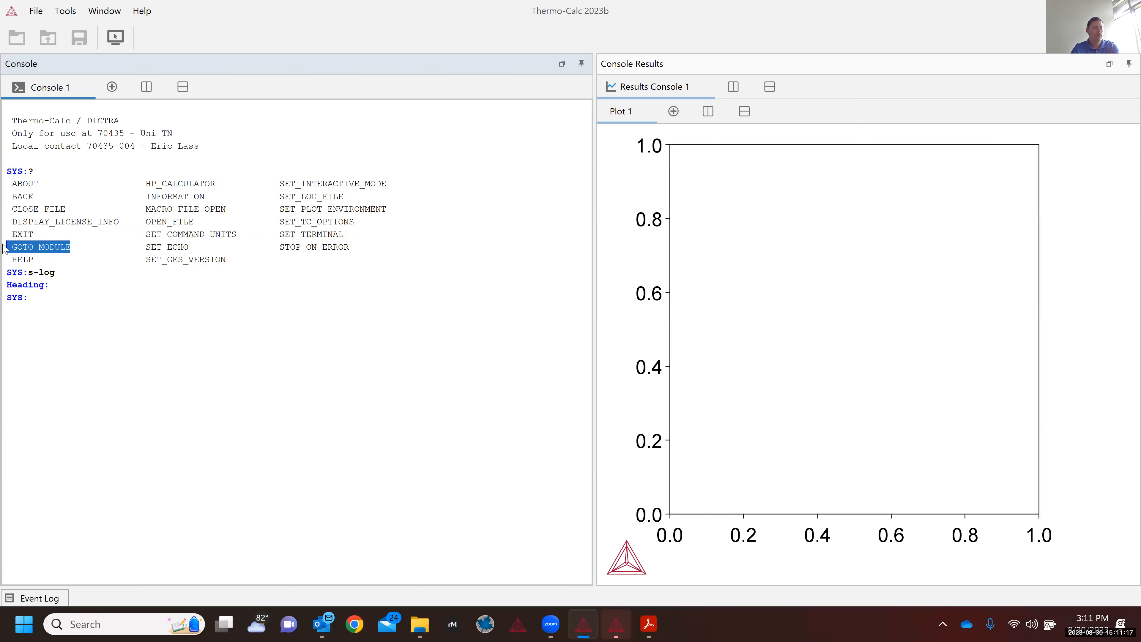
{"action": "left_click", "coordinate": [44, 299]}
{"action": "type", "text": "go"}
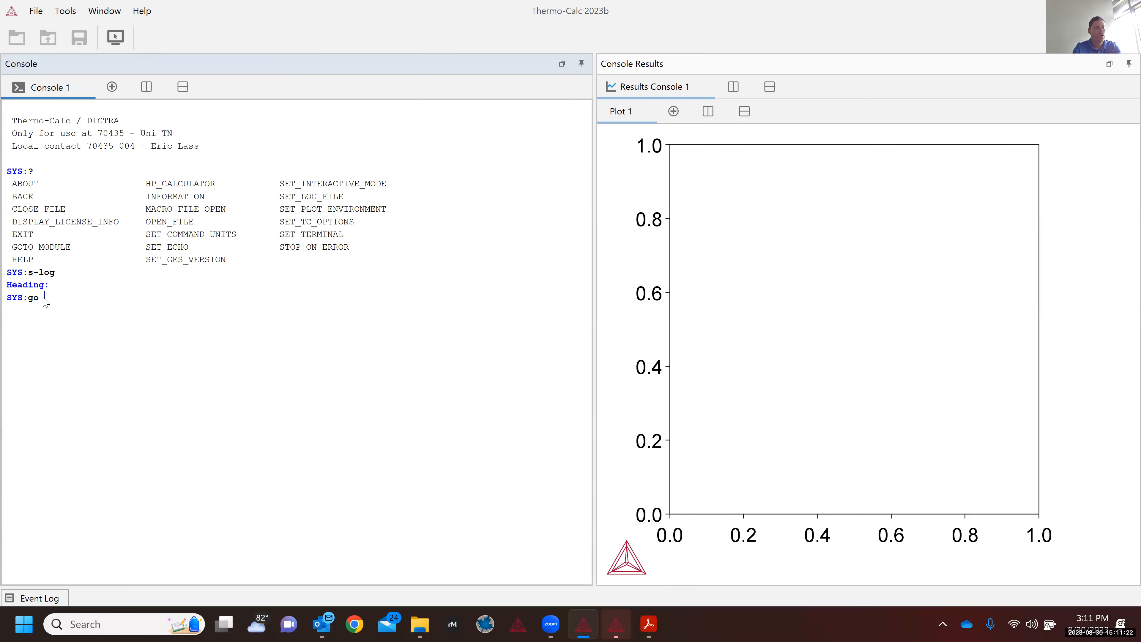
{"action": "key", "text": "Return"}
{"action": "type", "text": "?"}
{"action": "key", "text": "Return"}
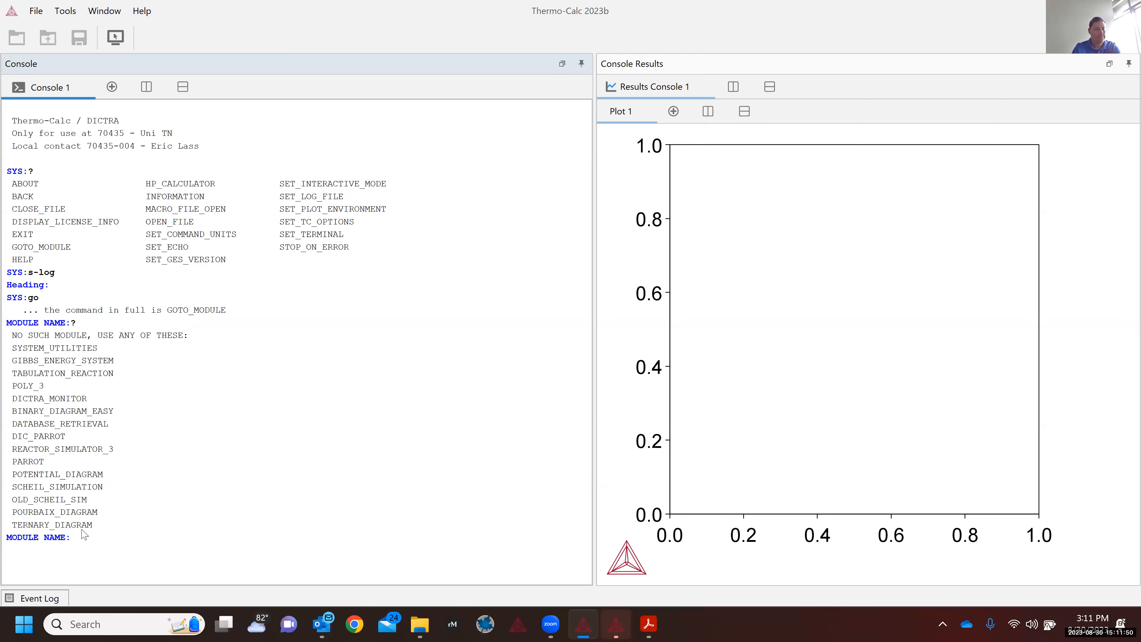
Step: Enter the BIN module and list the available databases
{"action": "type", "text": "bin"}
{"action": "key", "text": "Return"}
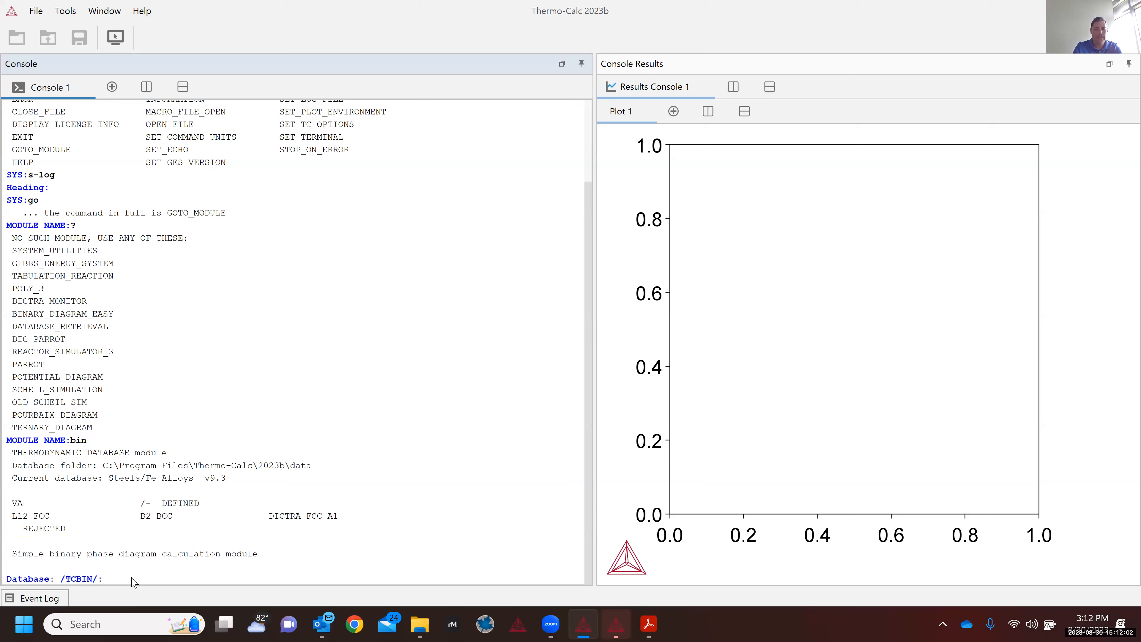
{"action": "type", "text": "?"}
{"action": "key", "text": "Return"}
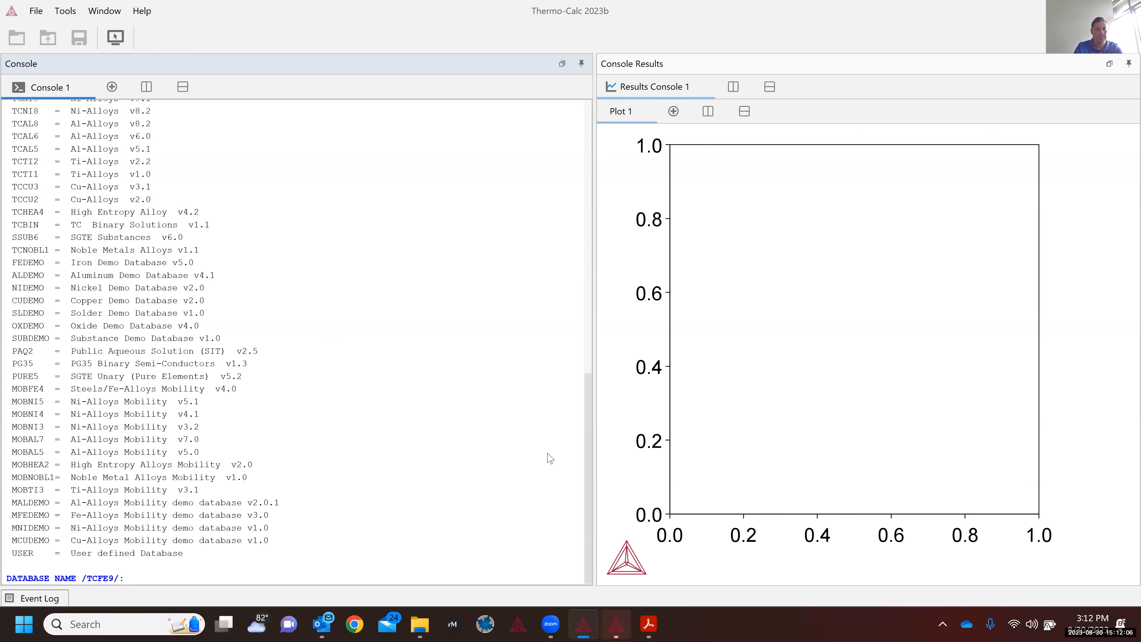
Step: Choose aldemo, the Aluminum Demo Database v4.1, as the database
{"action": "mouse_move", "coordinate": [591, 424]}
{"action": "left_mouse_down"}
{"action": "mouse_move", "coordinate": [590, 414]}
{"action": "mouse_move", "coordinate": [591, 423]}
{"action": "left_mouse_up"}
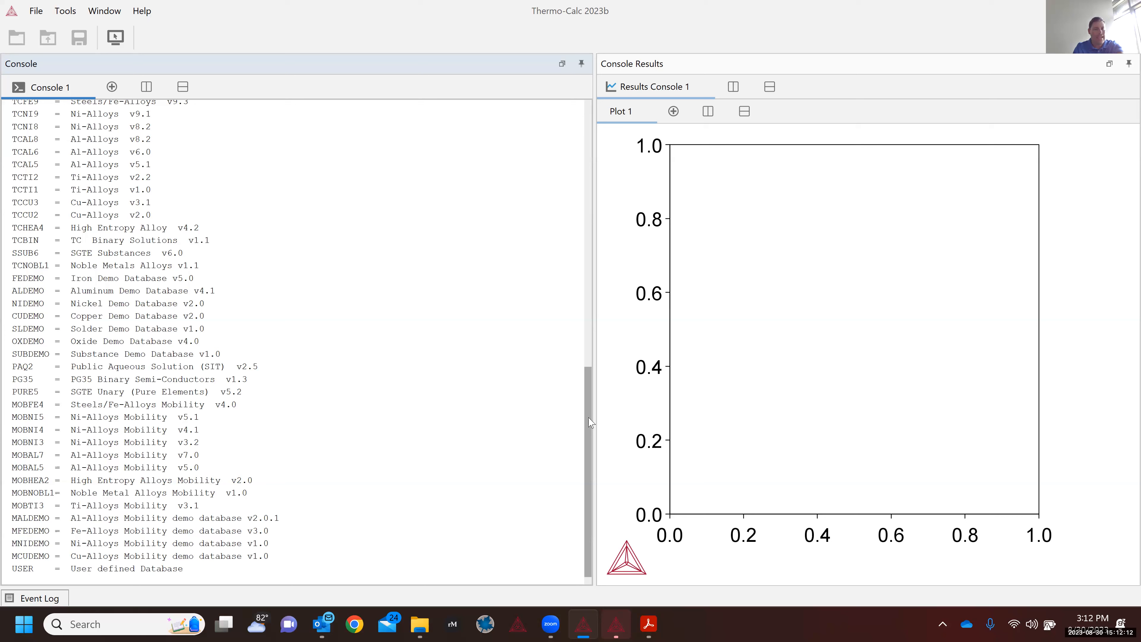
{"action": "left_click", "coordinate": [14, 292]}
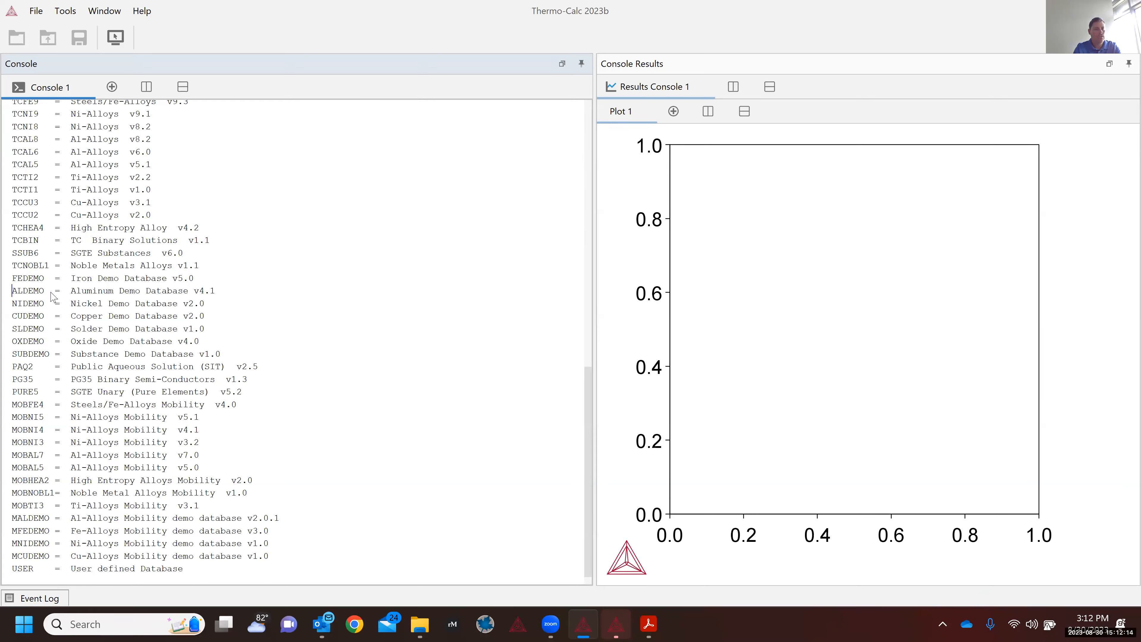
{"action": "left_click_drag", "start_coordinate": [12, 292], "coordinate": [54, 293]}
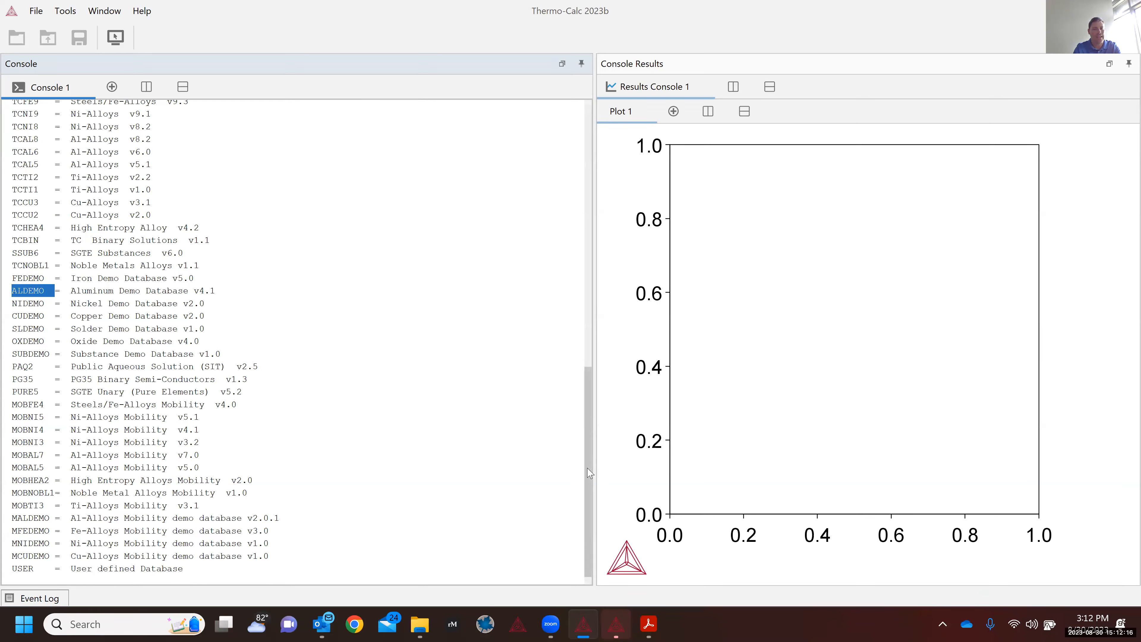
{"action": "left_click_drag", "start_coordinate": [587, 468], "coordinate": [567, 552]}
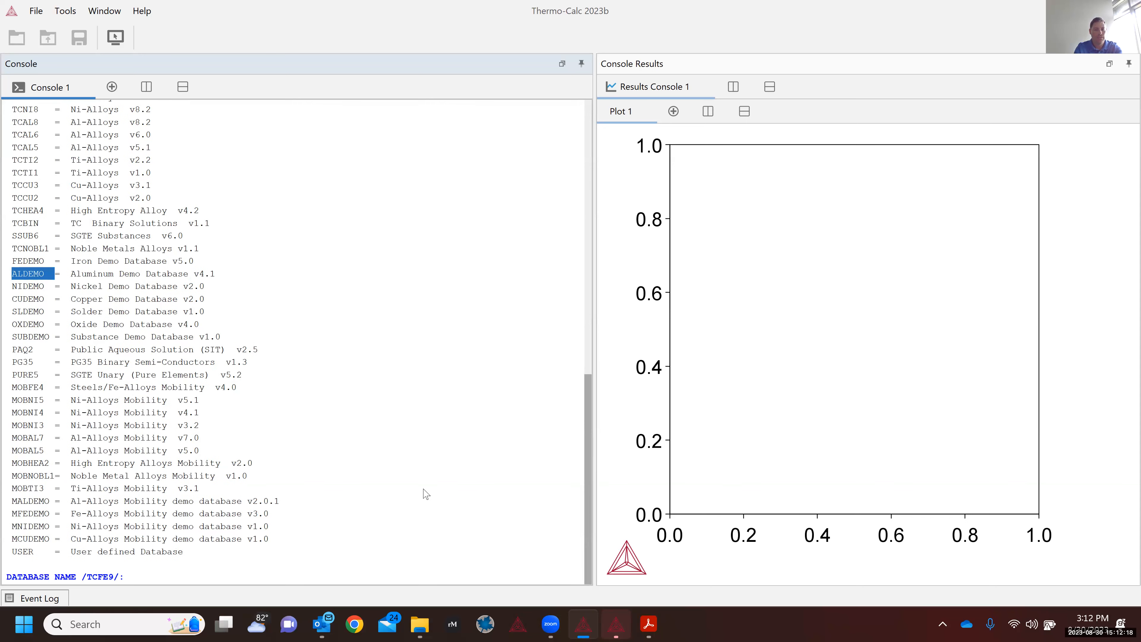
{"action": "left_click", "coordinate": [200, 525]}
{"action": "type", "text": "aldemo"}
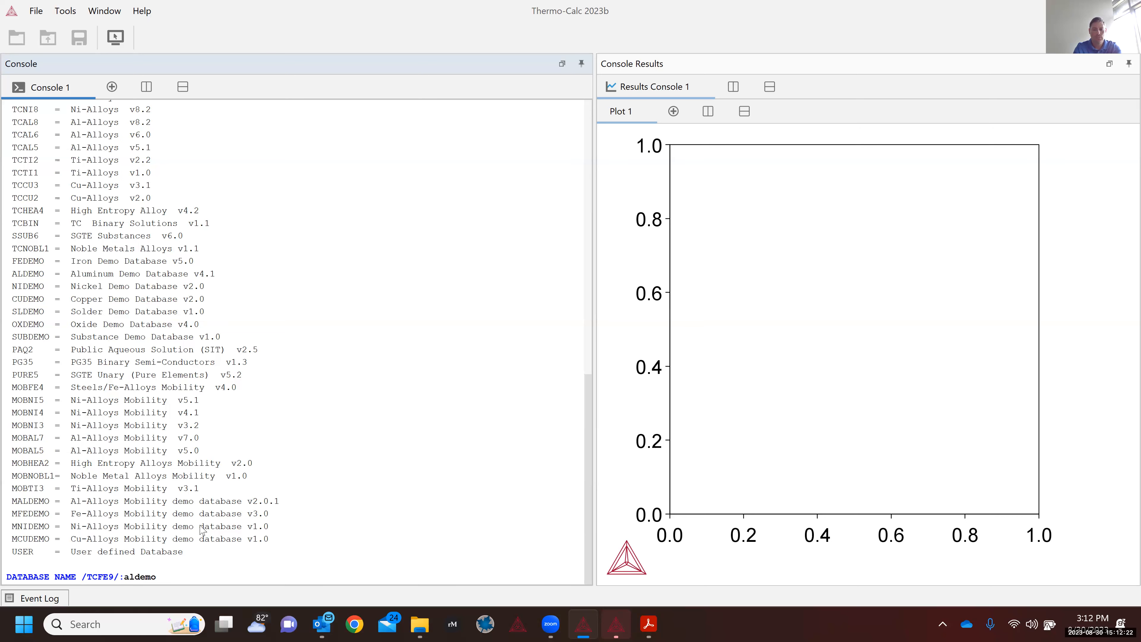
{"action": "key", "text": "Return"}
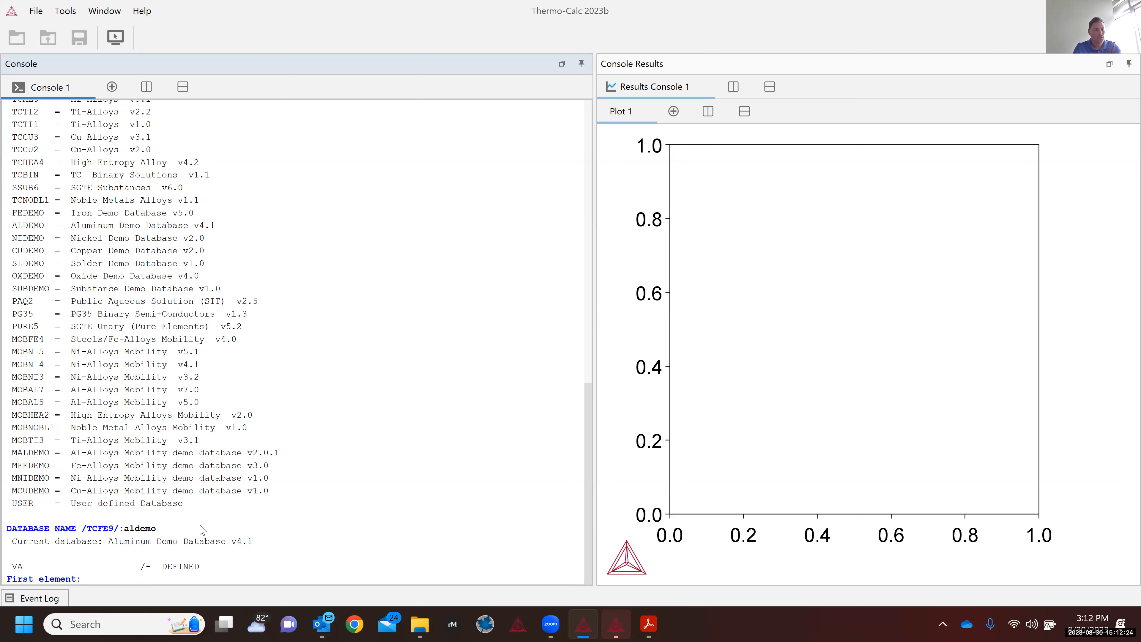
Step: Enter Al and Cu as the elements, accept Phase_Diagram, and return to the graphical window
{"action": "type", "text": "al"}
{"action": "key", "text": "Return"}
{"action": "type", "text": "cu"}
{"action": "key", "text": "Return"}
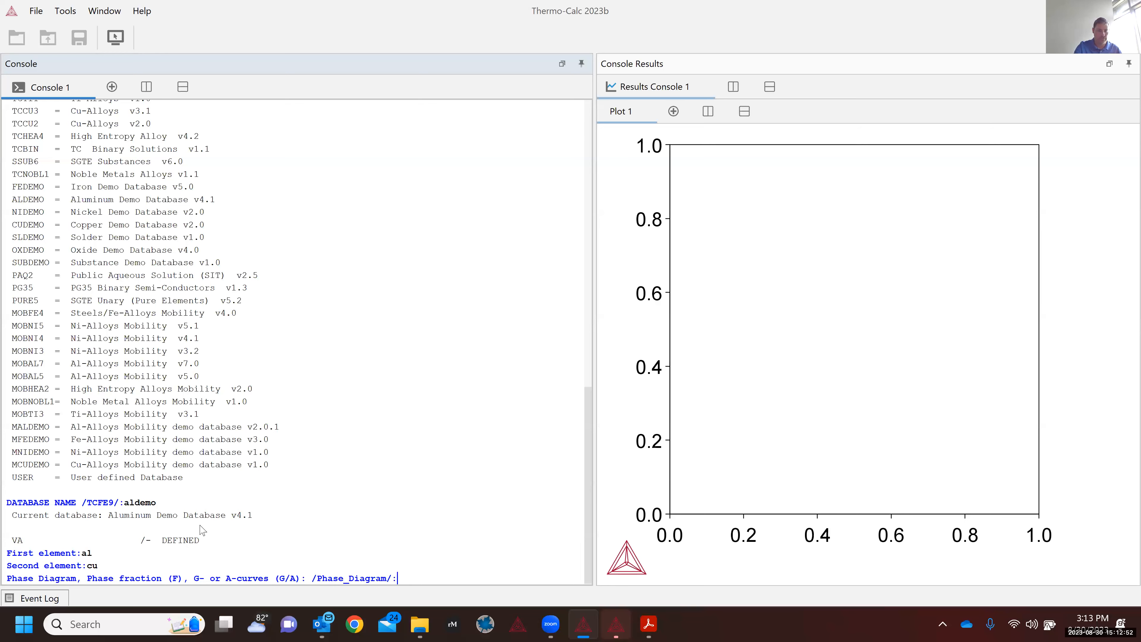
{"action": "key", "text": "Return"}
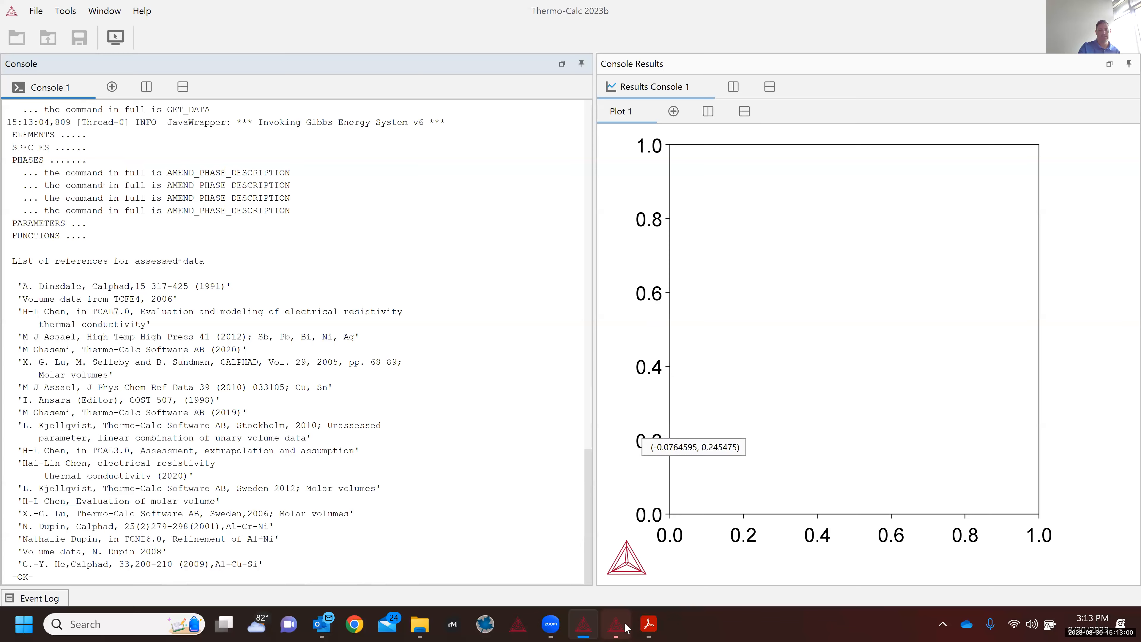
{"action": "left_click", "coordinate": [590, 628]}
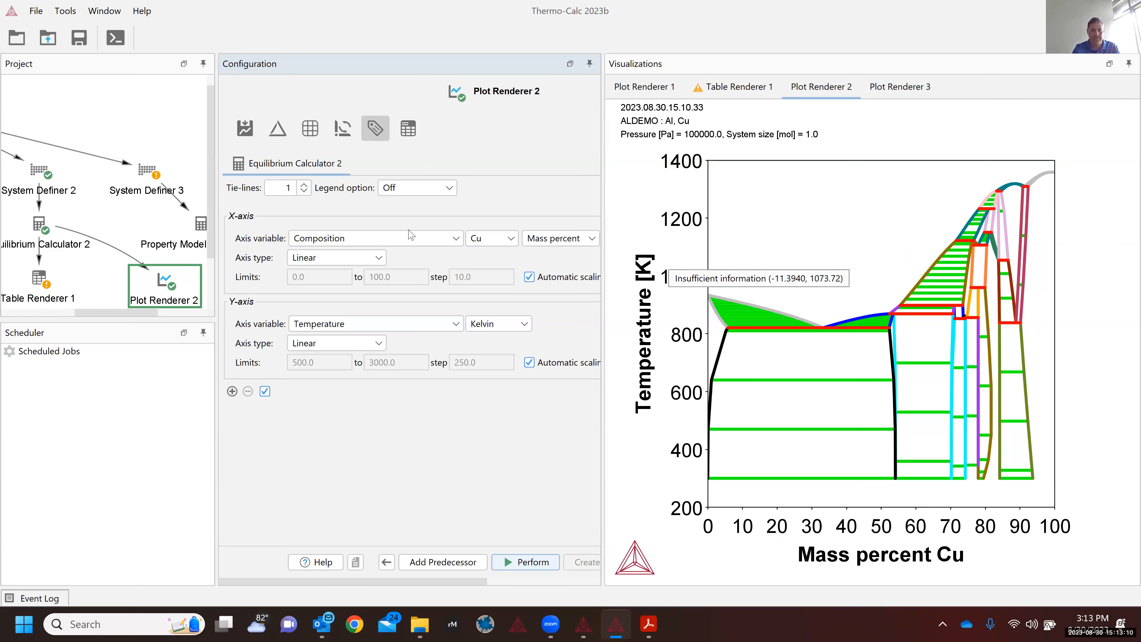
Step: Set Tie-lines to 0 in Plot Renderer 2 and replot the diagram
{"action": "left_click", "coordinate": [304, 191]}
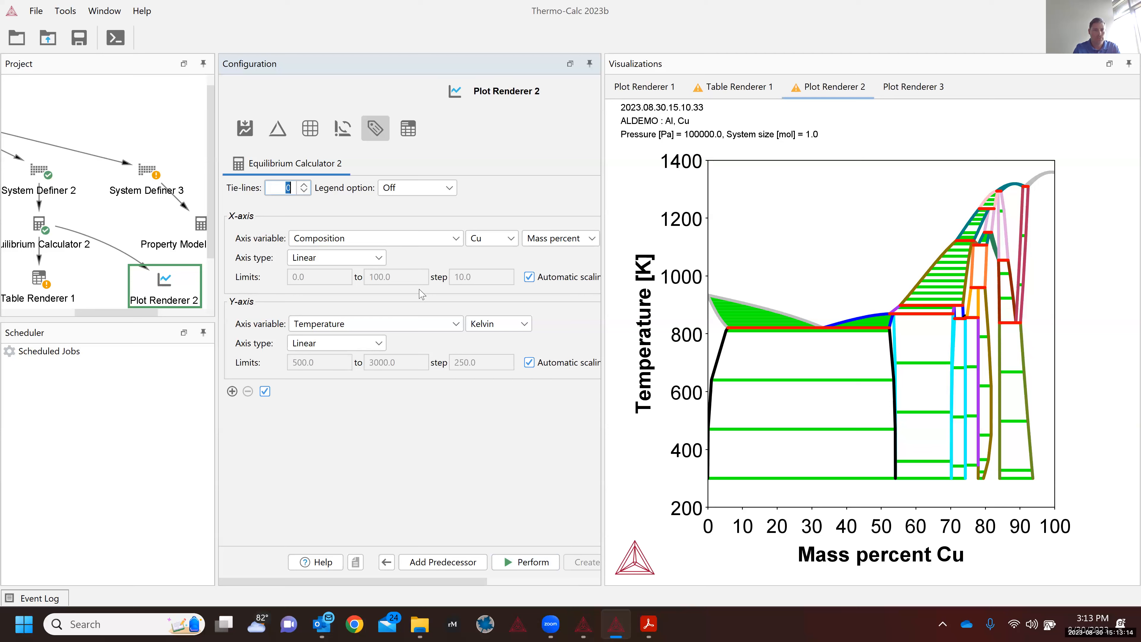
{"action": "left_click", "coordinate": [523, 567]}
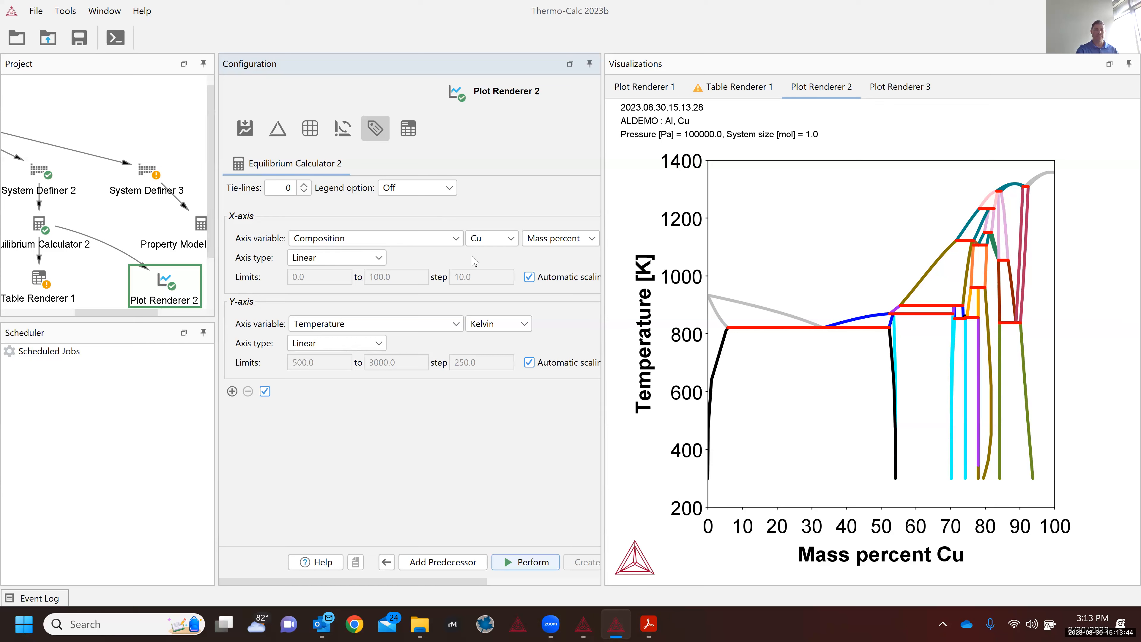
Step: Give the composition axis manual limits with an upper limit of 55 and step 5
{"action": "left_click", "coordinate": [530, 279]}
{"action": "left_click", "coordinate": [530, 280]}
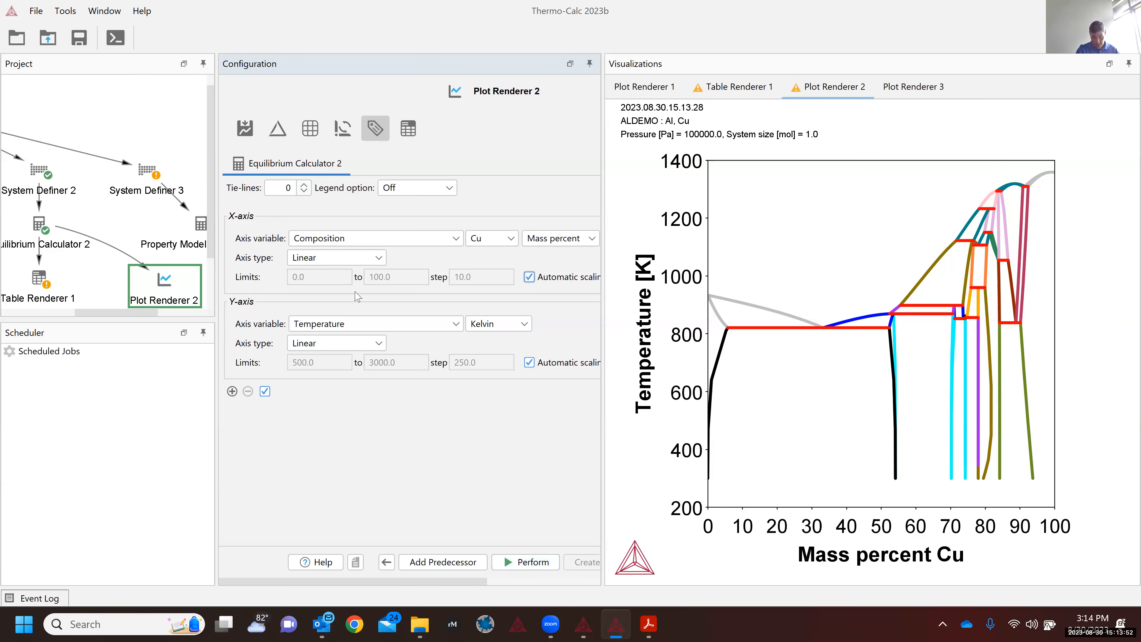
{"action": "left_click", "coordinate": [529, 278]}
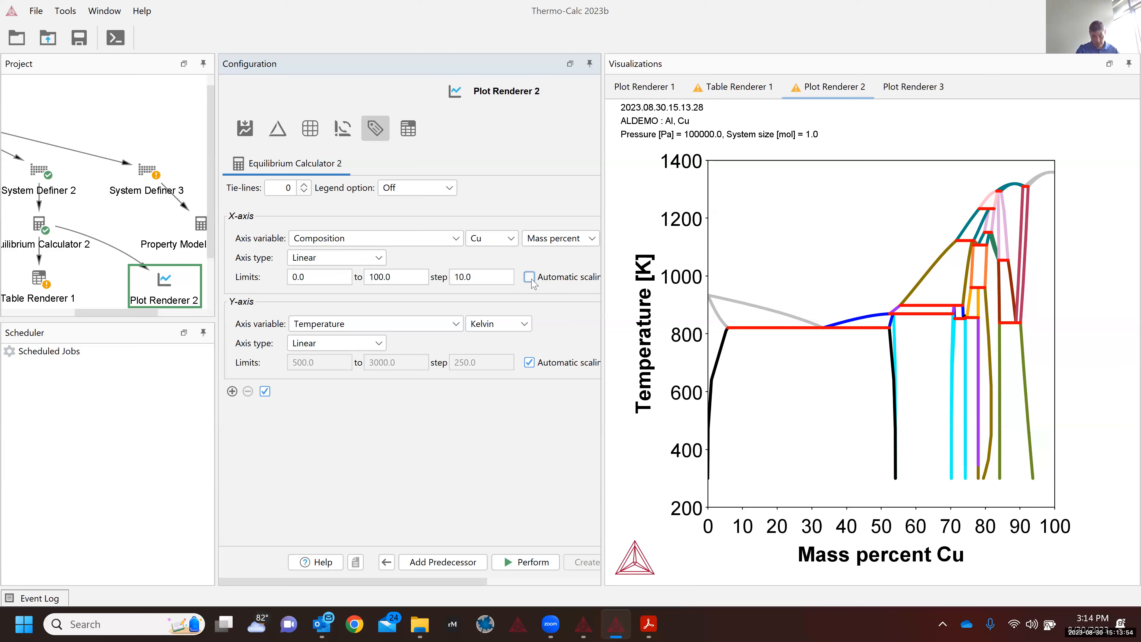
{"action": "double_click", "coordinate": [404, 279]}
{"action": "type", "text": "55"}
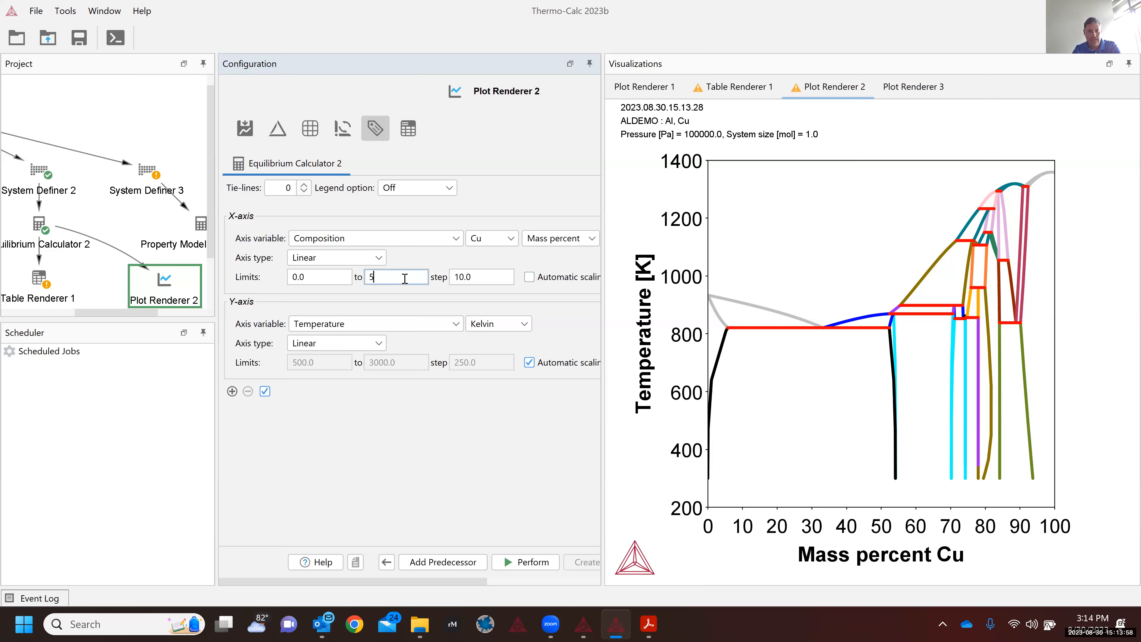
{"action": "double_click", "coordinate": [475, 275]}
{"action": "type", "text": "5"}
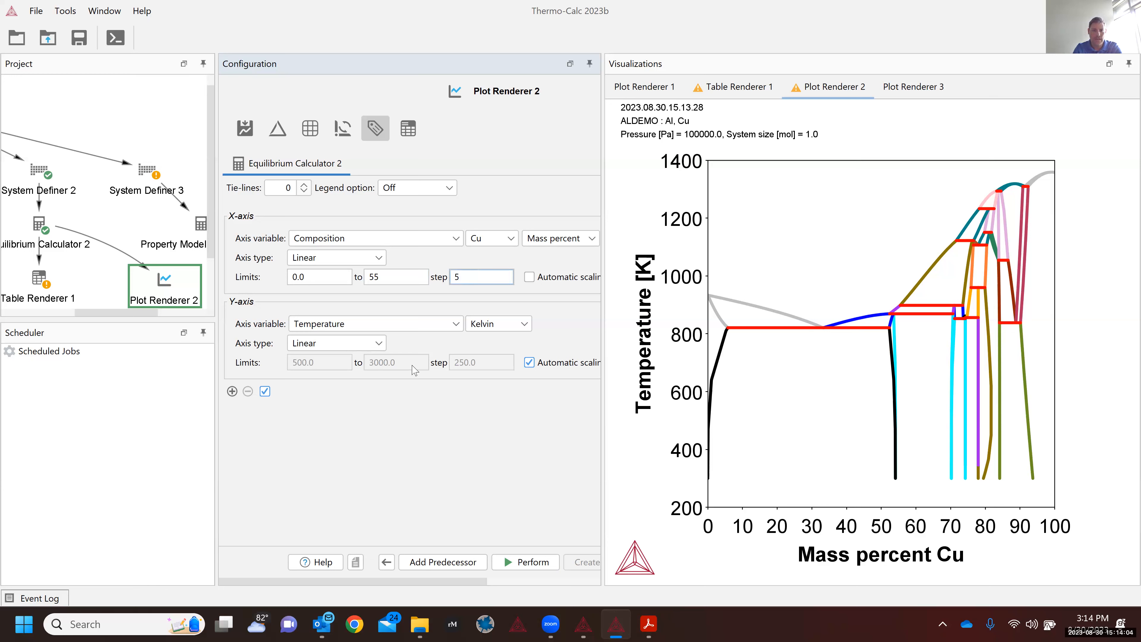
Step: Plot temperature in Celsius with manual limits, lower limit 100 and step 100, and recalculate
{"action": "left_click", "coordinate": [499, 330]}
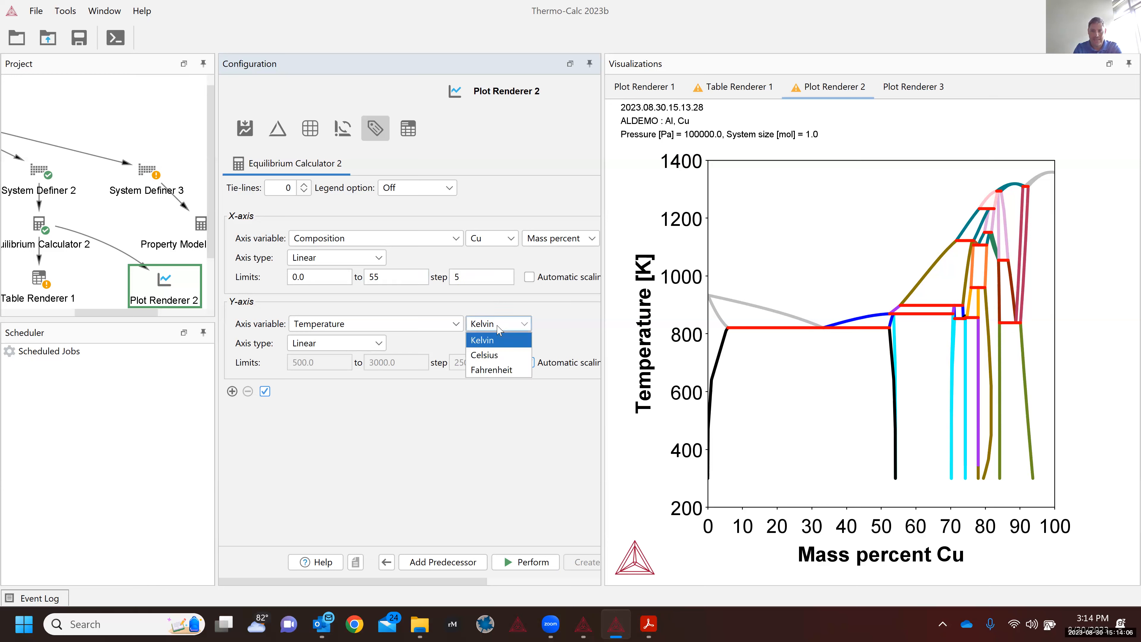
{"action": "left_click", "coordinate": [491, 358]}
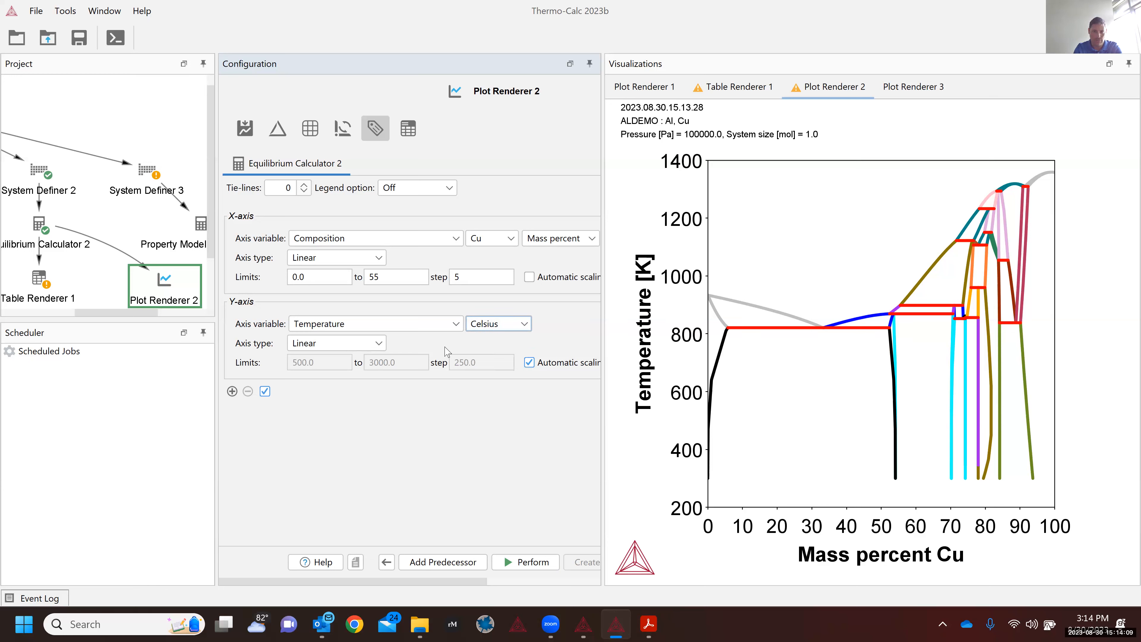
{"action": "left_click", "coordinate": [532, 362]}
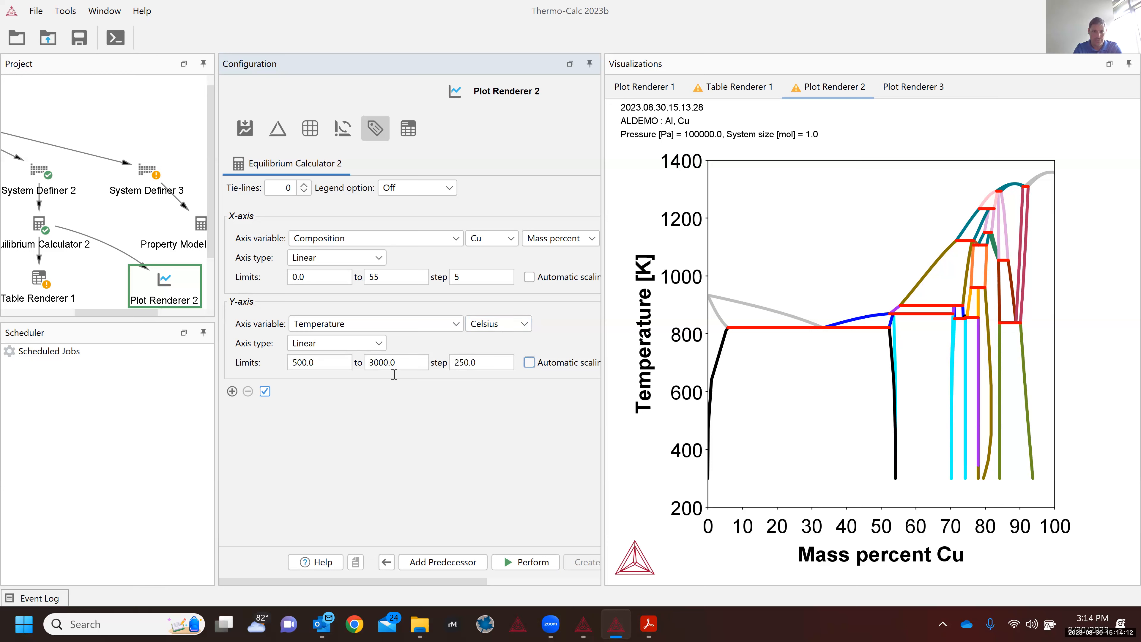
{"action": "left_click", "coordinate": [324, 361]}
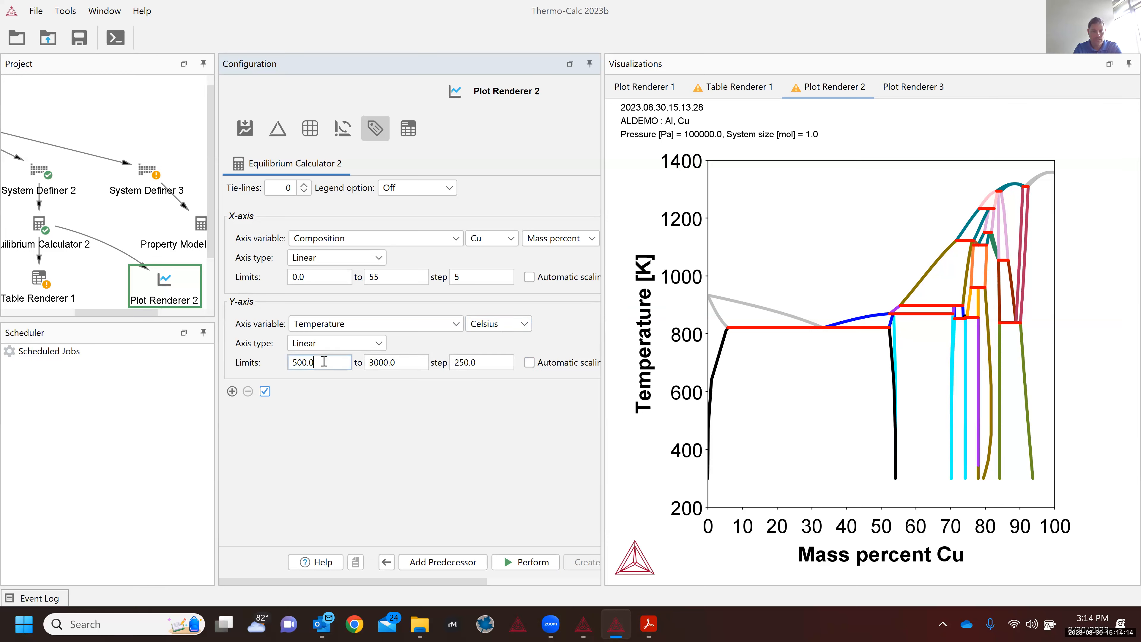
{"action": "left_click_drag", "start_coordinate": [324, 361], "coordinate": [282, 363]}
{"action": "type", "text": "100"}
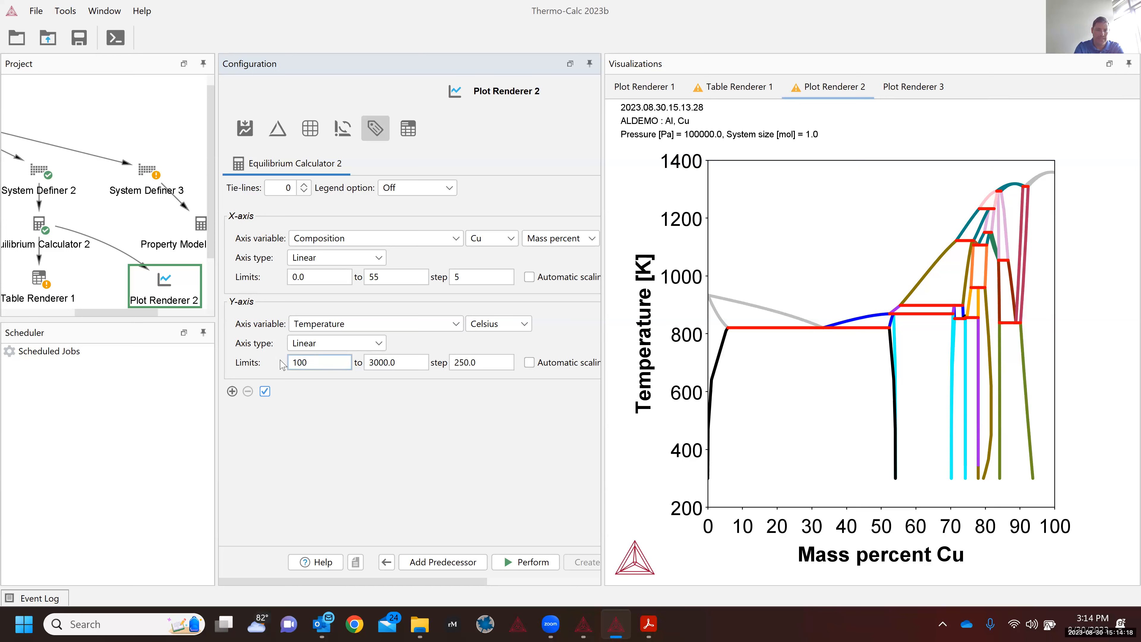
{"action": "key", "text": "Tab"}
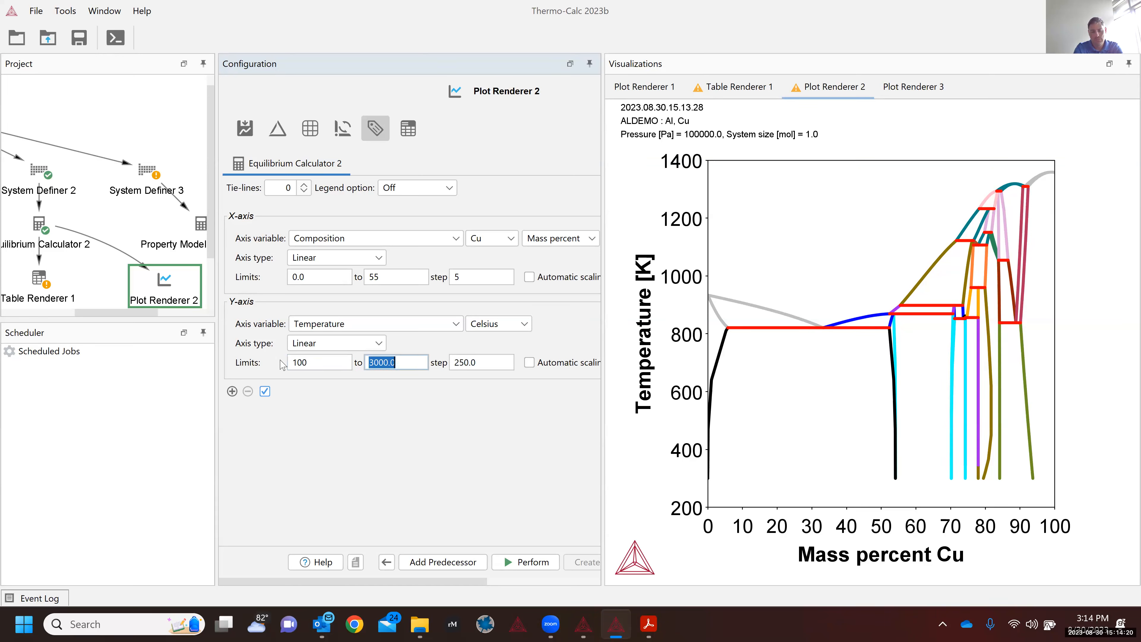
{"action": "type", "text": "1500"}
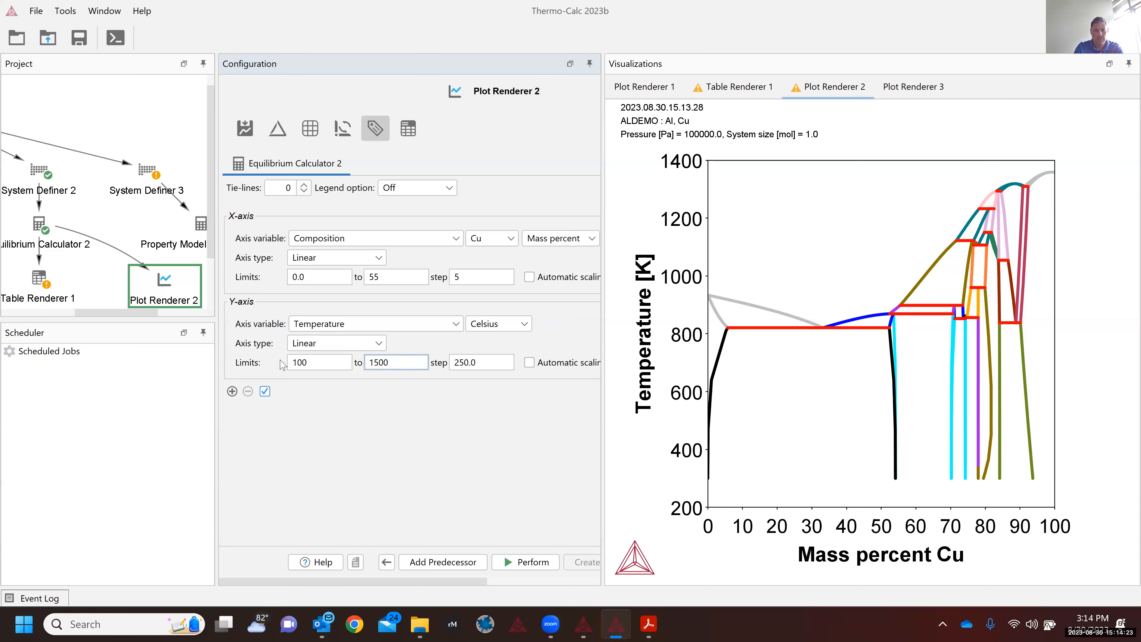
{"action": "key", "text": "Tab"}
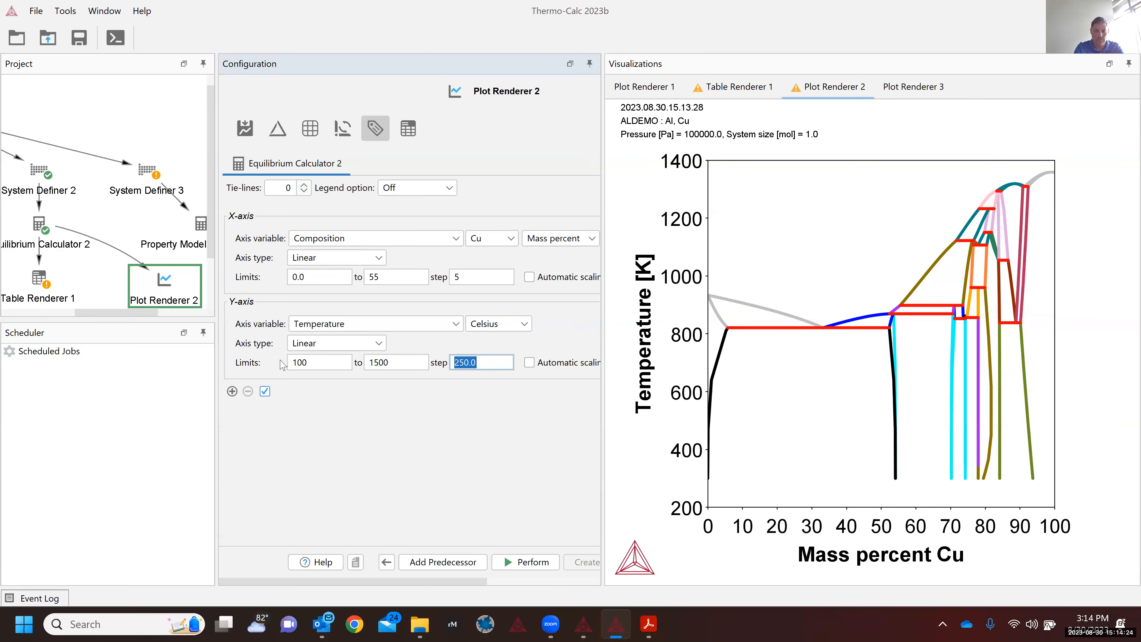
{"action": "type", "text": "100"}
{"action": "left_click", "coordinate": [530, 566]}
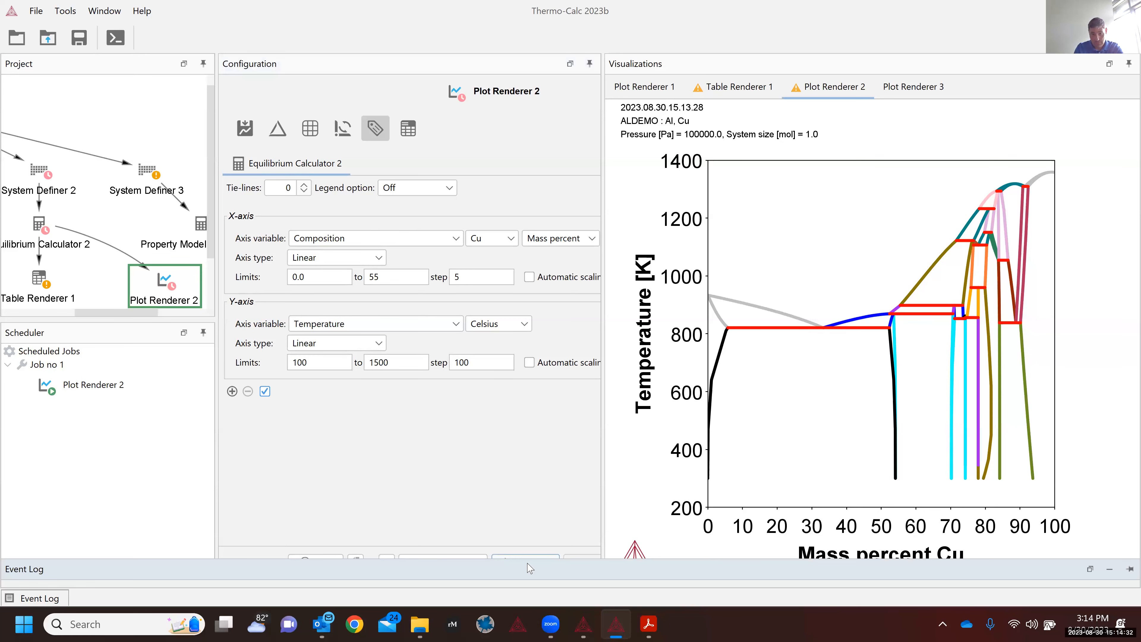
Step: Change the upper temperature limit to 700 °C and recalculate the plot
{"action": "double_click", "coordinate": [531, 568]}
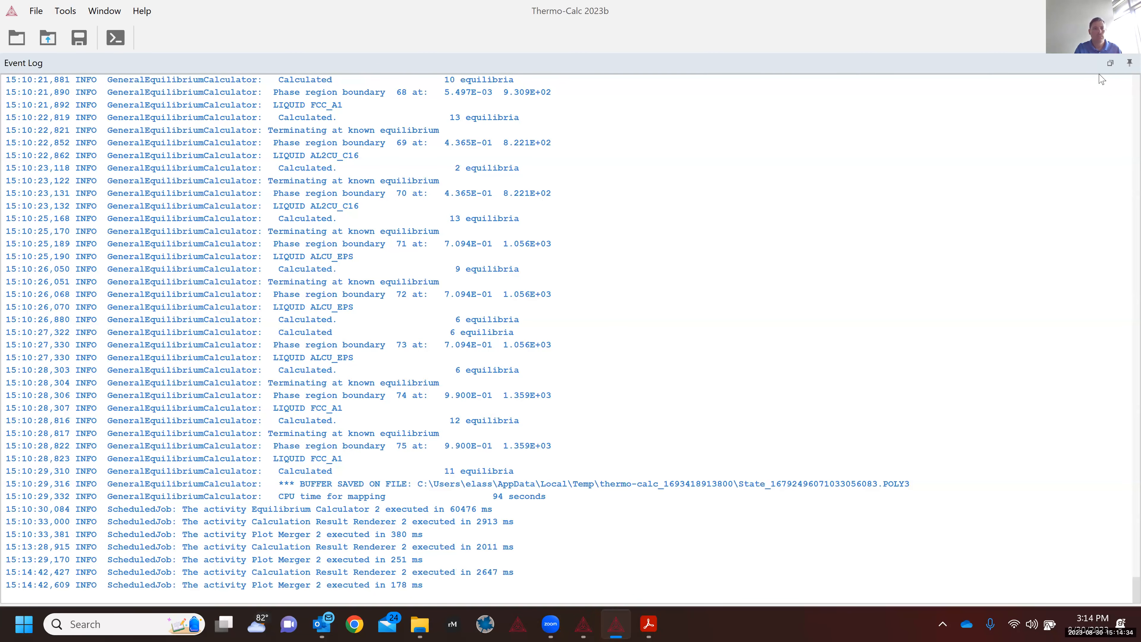
{"action": "left_click", "coordinate": [1110, 63]}
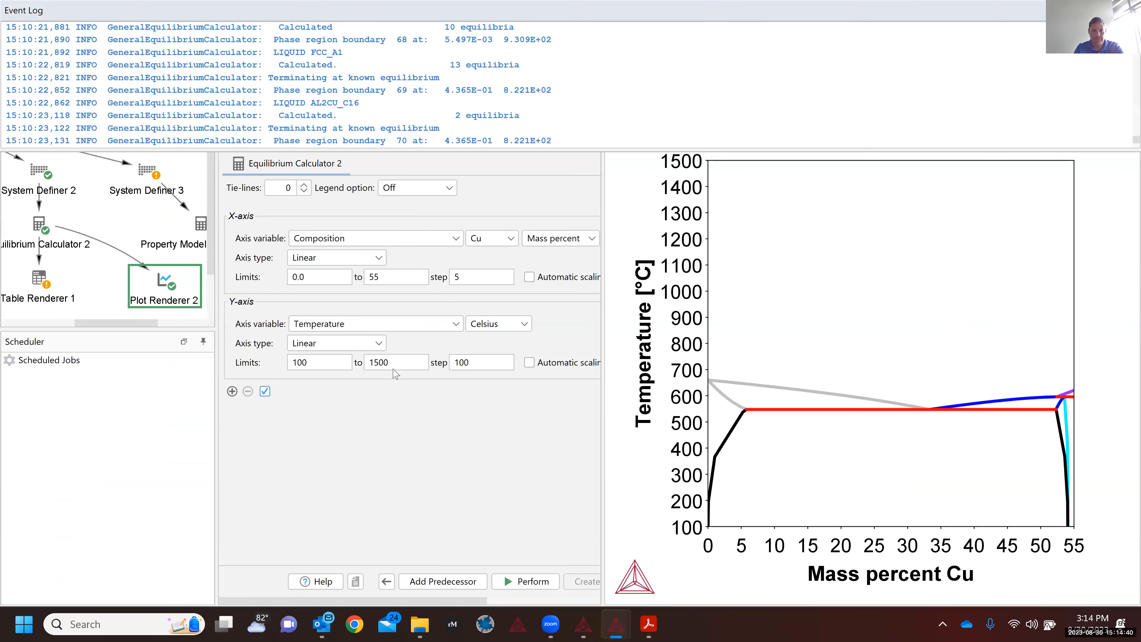
{"action": "left_click_drag", "start_coordinate": [387, 362], "coordinate": [361, 356]}
{"action": "left_click", "coordinate": [395, 360]}
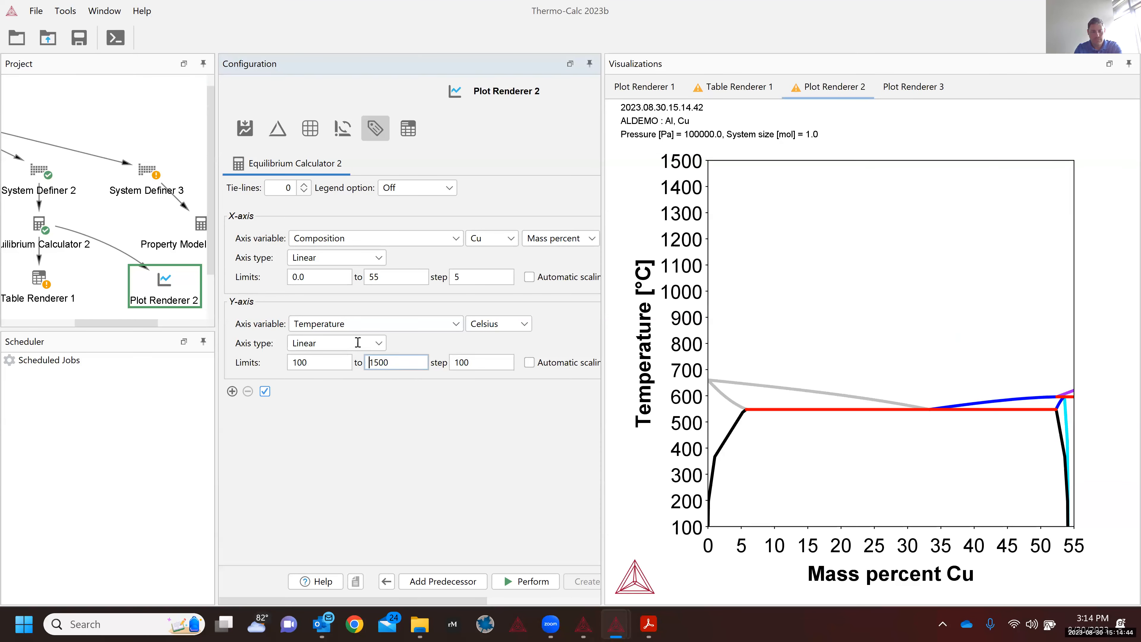
{"action": "double_click", "coordinate": [368, 360]}
{"action": "type", "text": "70"}
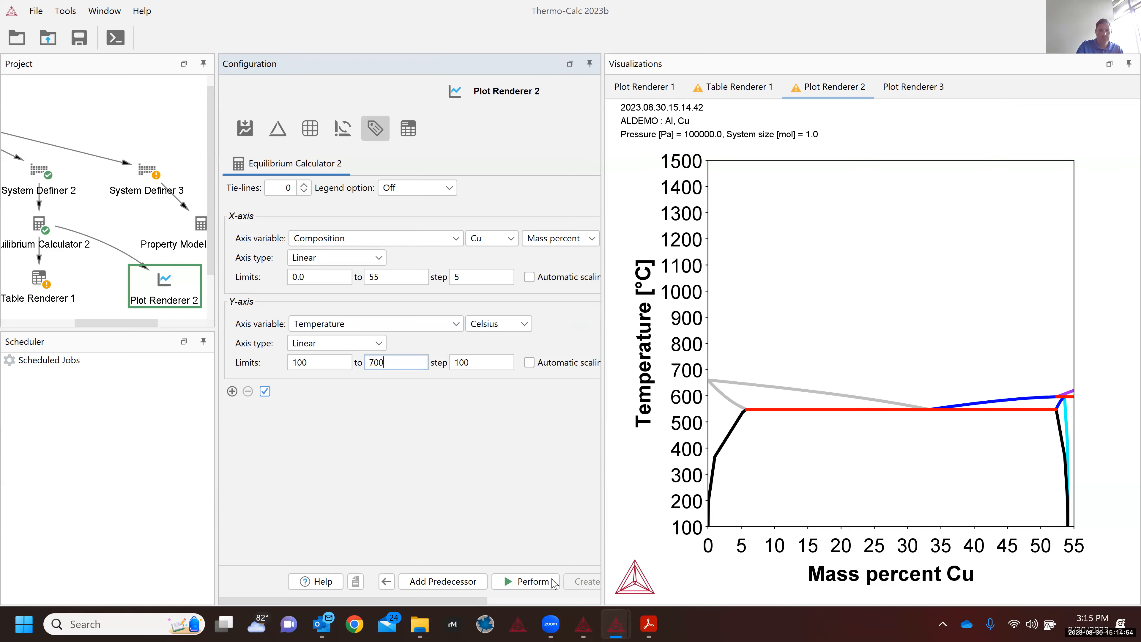
{"action": "left_click", "coordinate": [544, 583]}
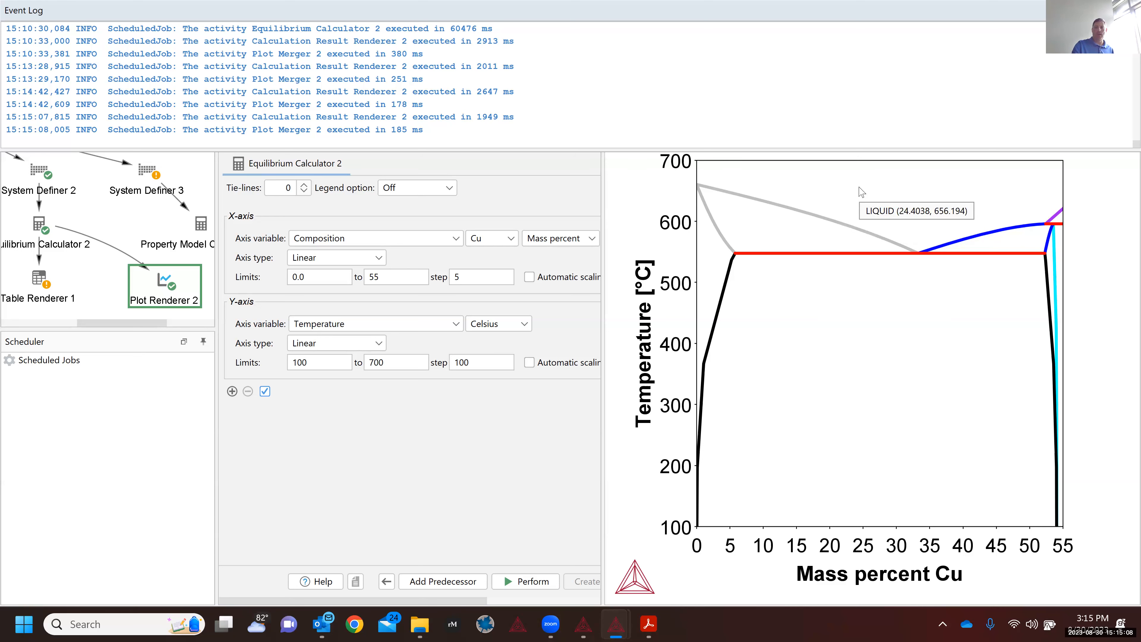
Step: Check the plot's Save As image dialog, cancel it, and reopen the plot's context menu
{"action": "right_click", "coordinate": [859, 188]}
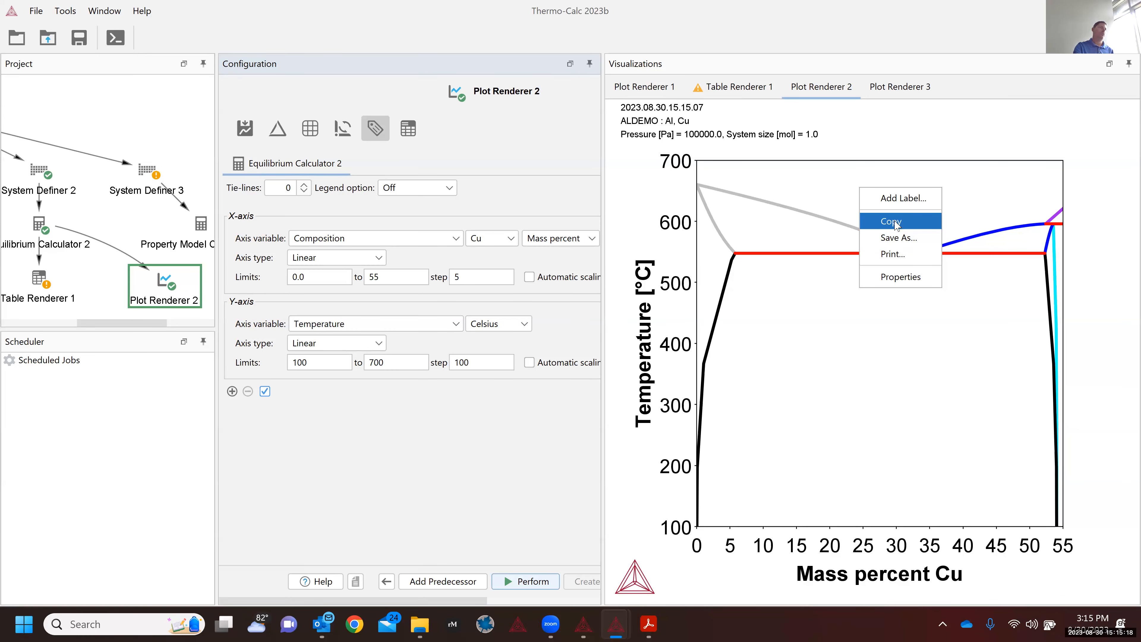
{"action": "left_click", "coordinate": [899, 238]}
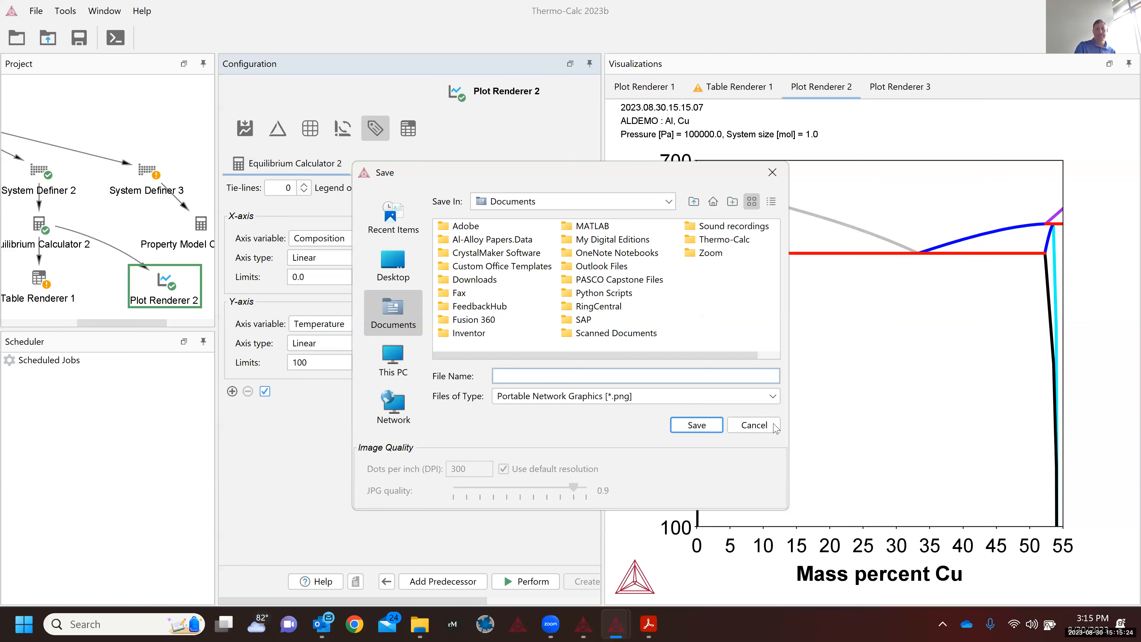
{"action": "left_click", "coordinate": [762, 427]}
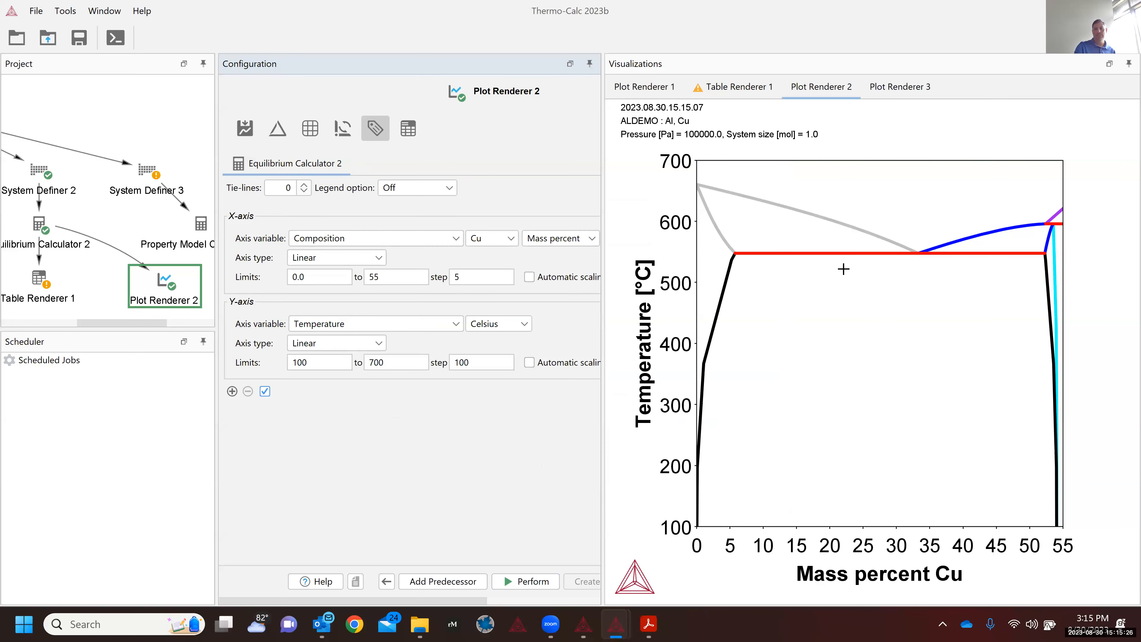
{"action": "right_click", "coordinate": [913, 198]}
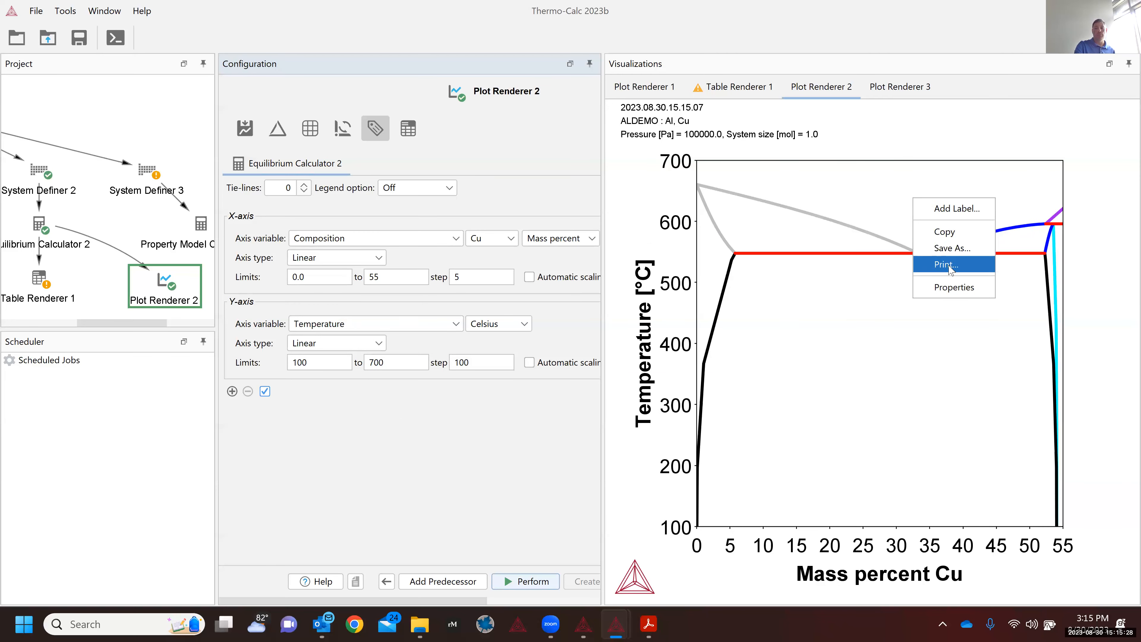
Step: In plot Properties, change the X-axis label from Mass percent Cu to 'wt. % Cu'
{"action": "left_click", "coordinate": [952, 288]}
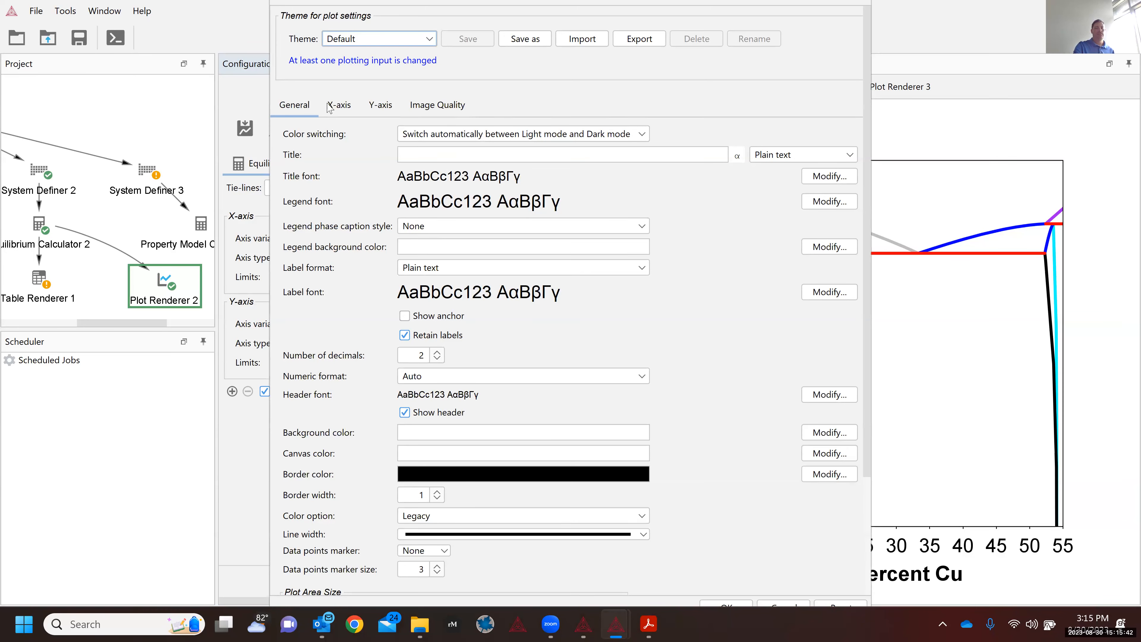
{"action": "left_click", "coordinate": [339, 104]}
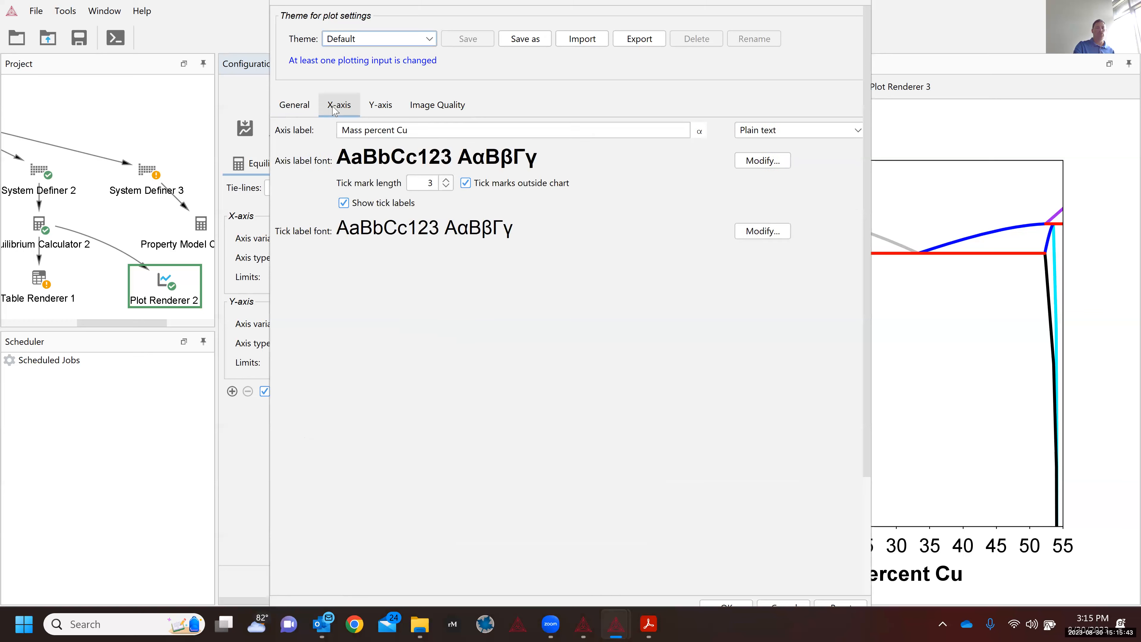
{"action": "left_click", "coordinate": [413, 130]}
{"action": "left_click_drag", "start_coordinate": [341, 124], "coordinate": [453, 125]}
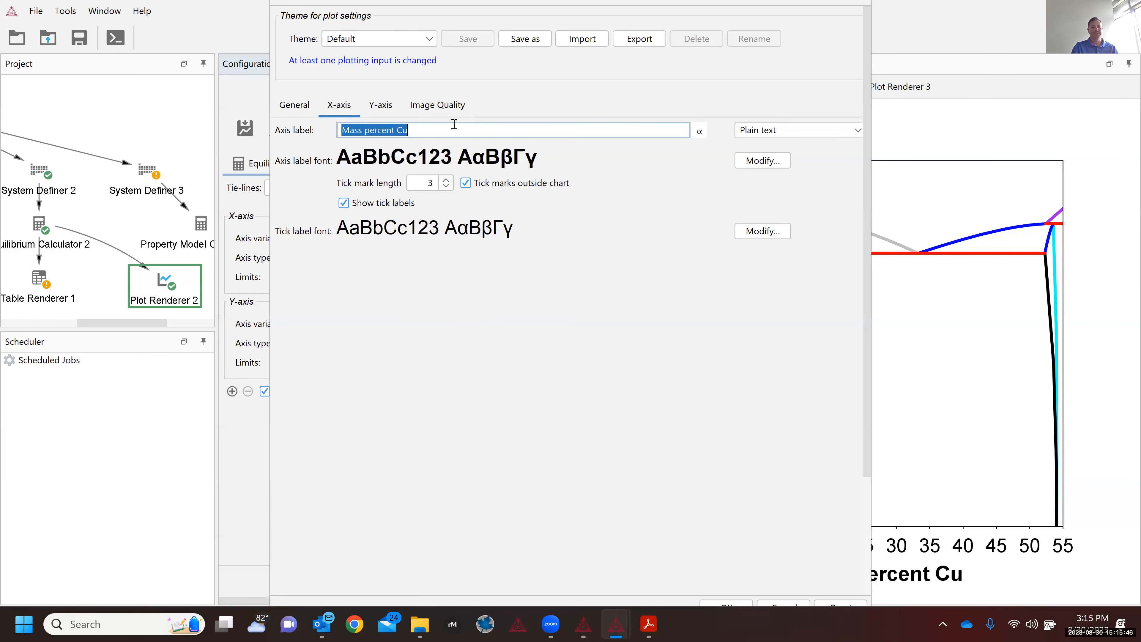
{"action": "type", "text": "wt"}
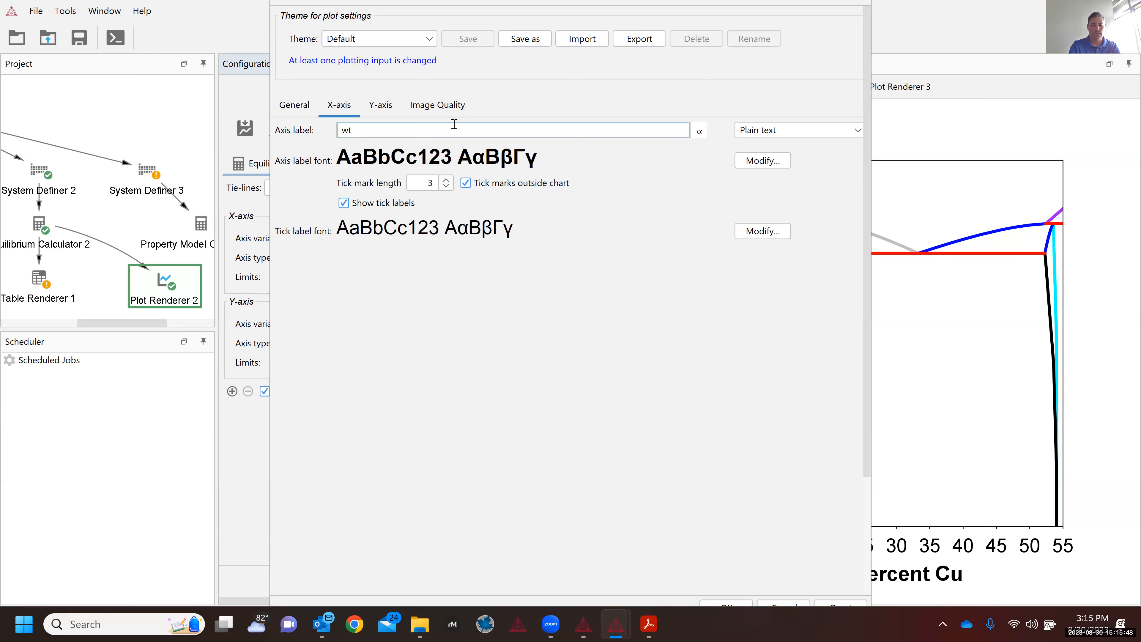
{"action": "type", "text": ". % Cu"}
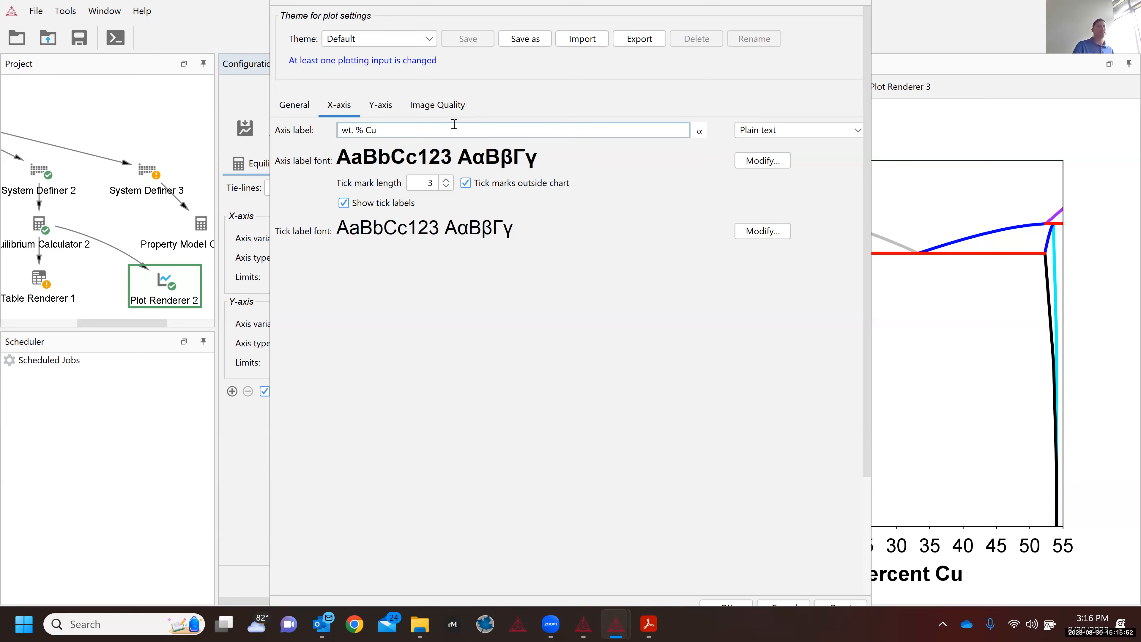
{"action": "left_click", "coordinate": [381, 108]}
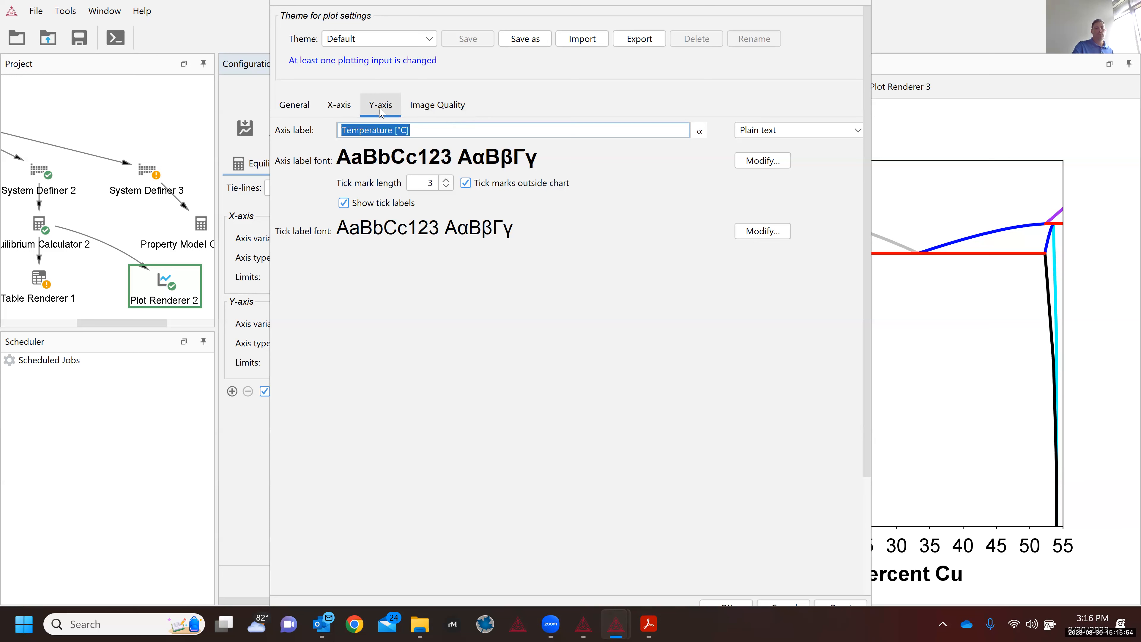
{"action": "left_click", "coordinate": [342, 107]}
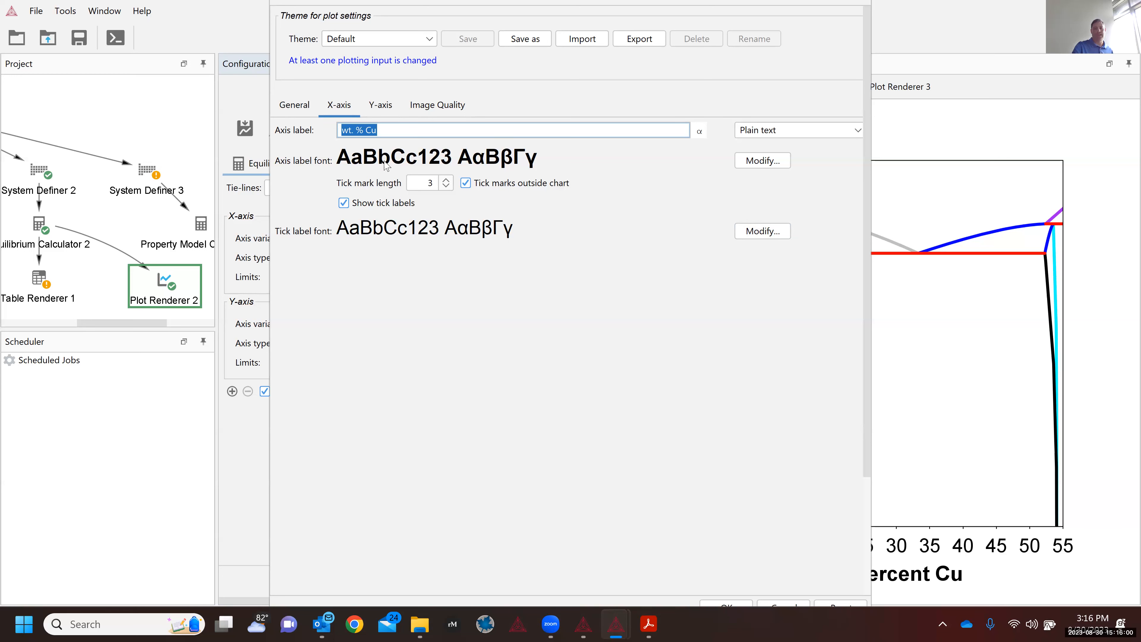
{"action": "left_click", "coordinate": [725, 604]}
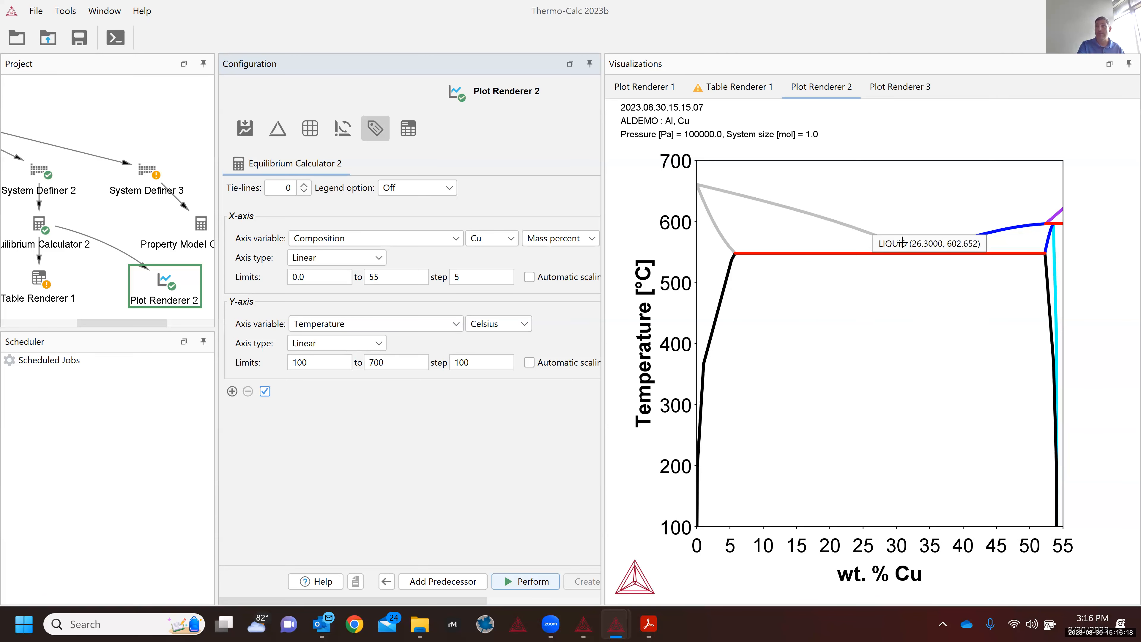
Step: Add a LIQUID label at a point in the liquid region, reviewing its equilibrium details
{"action": "right_click", "coordinate": [871, 208]}
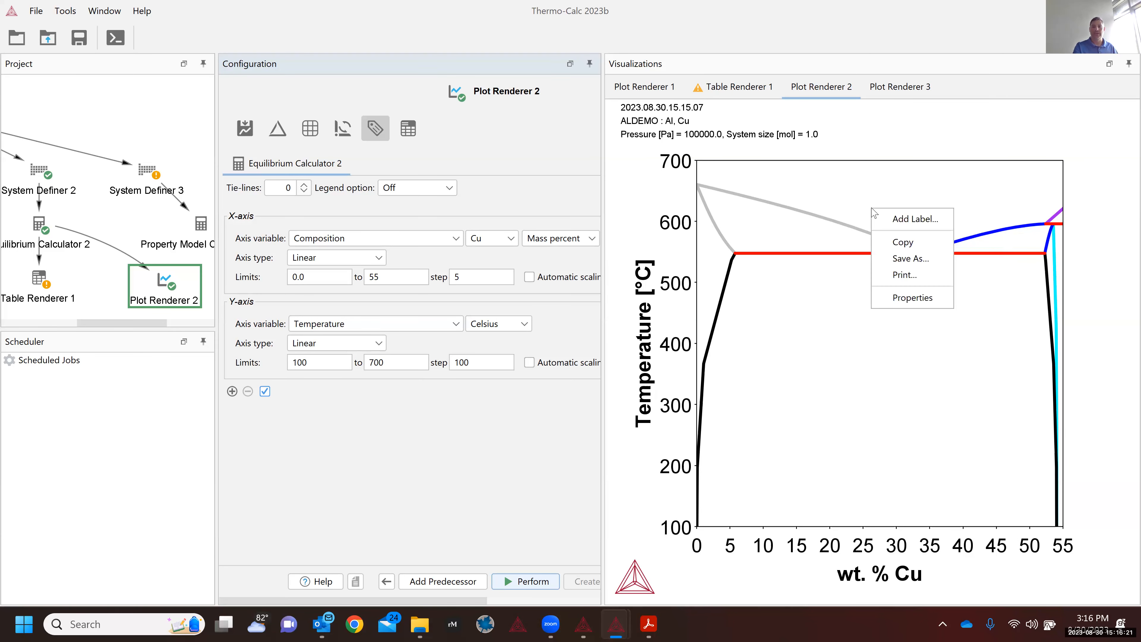
{"action": "left_click", "coordinate": [901, 219]}
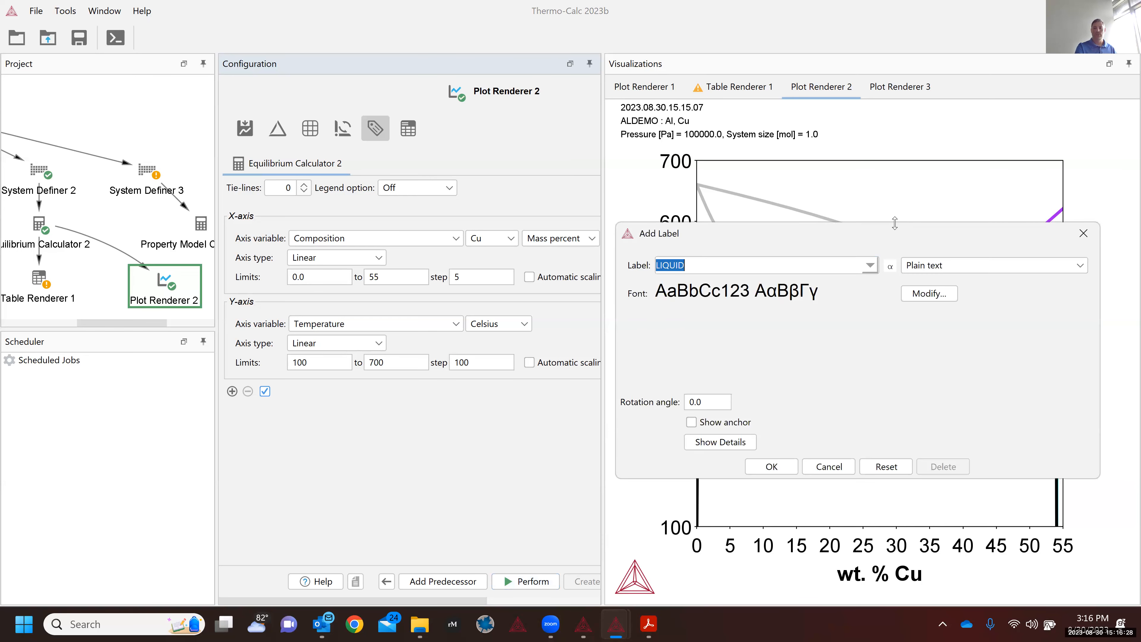
{"action": "left_click_drag", "start_coordinate": [888, 234], "coordinate": [865, 176]}
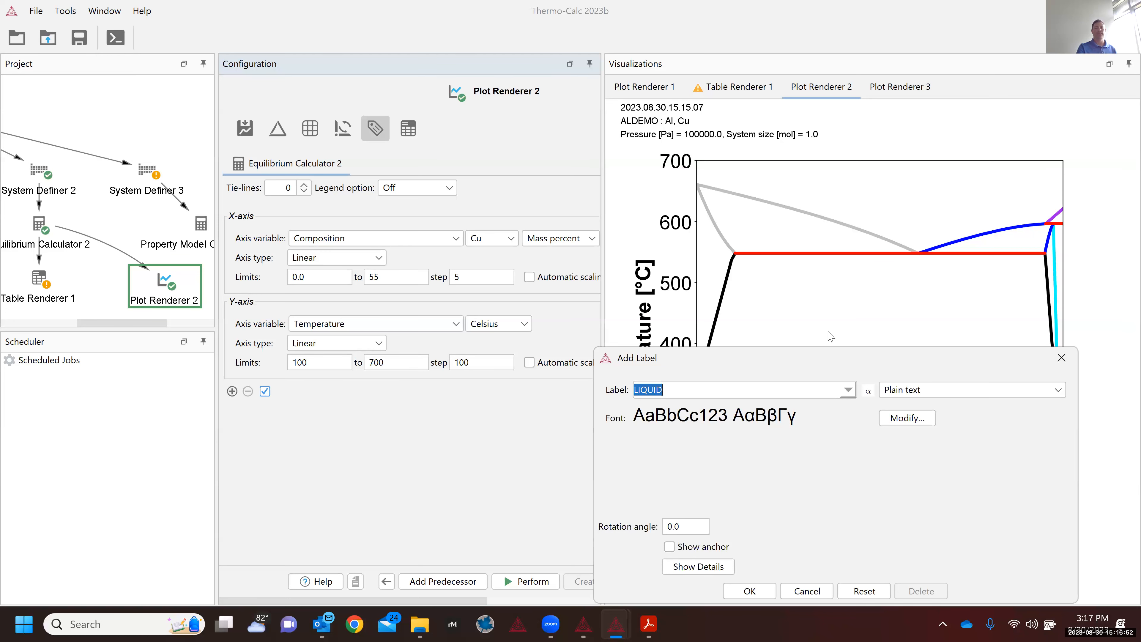
{"action": "left_click_drag", "start_coordinate": [827, 353], "coordinate": [805, 188]}
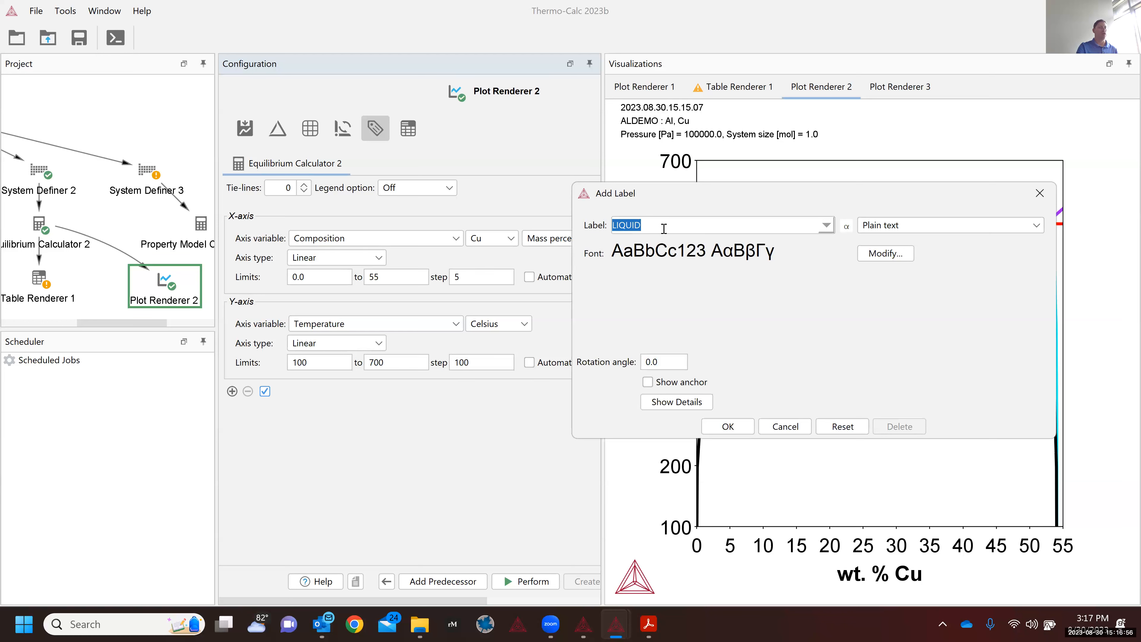
{"action": "left_click", "coordinate": [675, 402]}
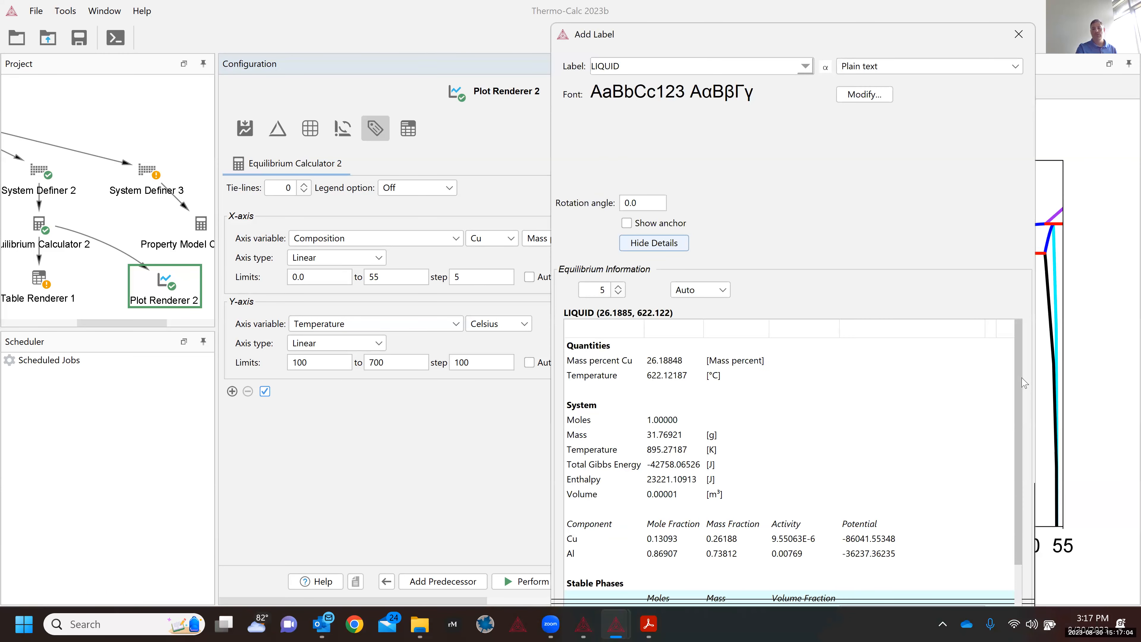
{"action": "left_click_drag", "start_coordinate": [1017, 418], "coordinate": [1032, 532]}
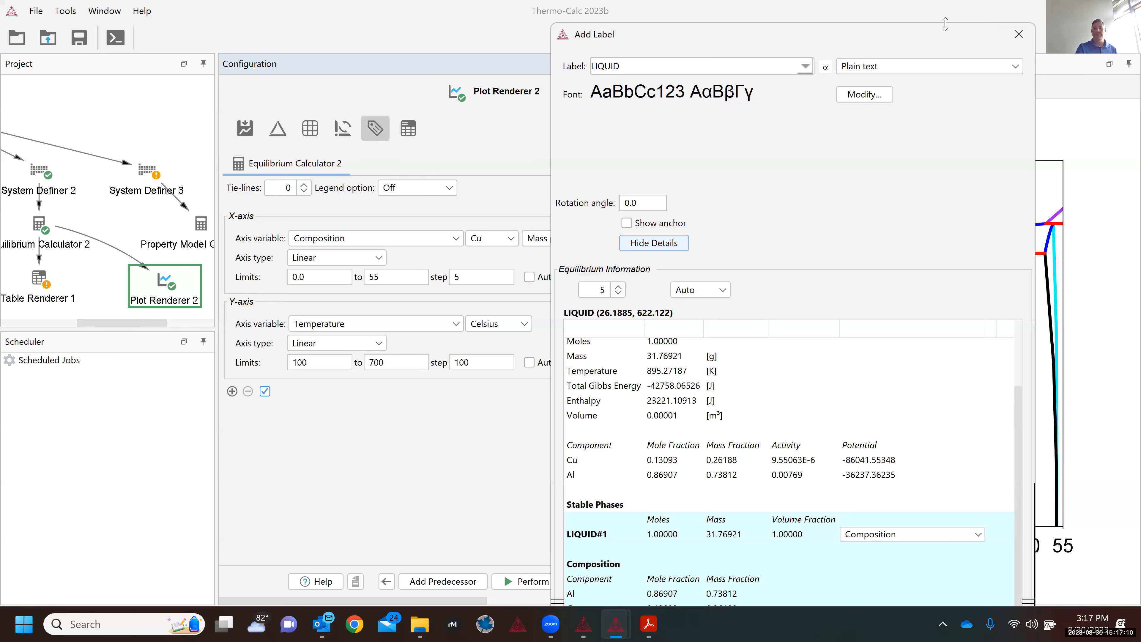
{"action": "left_click_drag", "start_coordinate": [945, 24], "coordinate": [895, 21]}
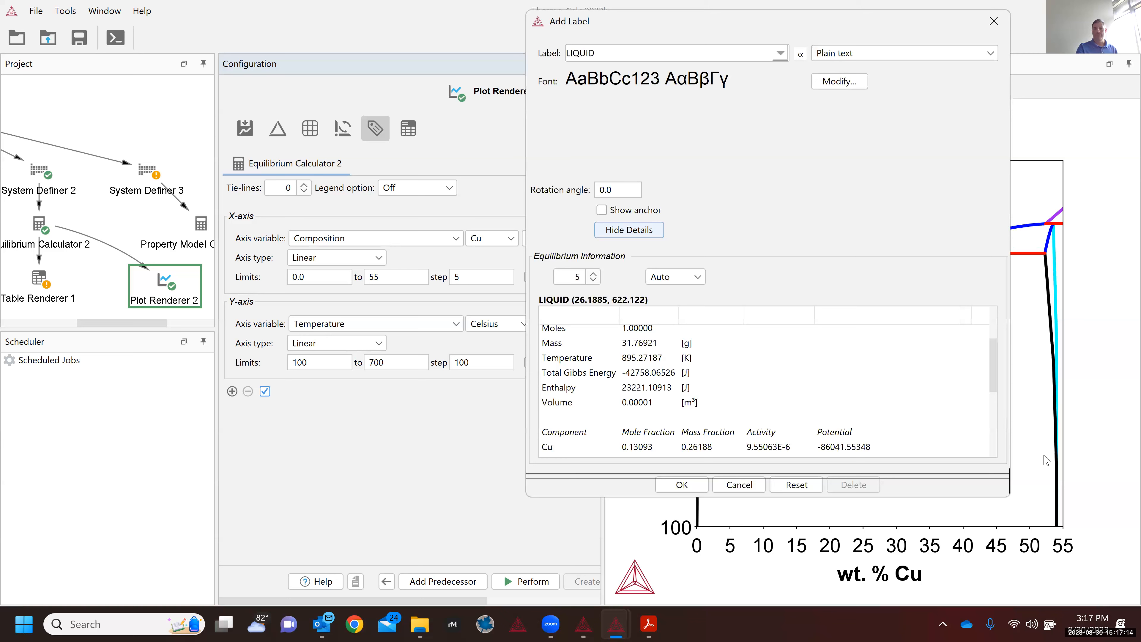
{"action": "left_click_drag", "start_coordinate": [993, 373], "coordinate": [992, 433]}
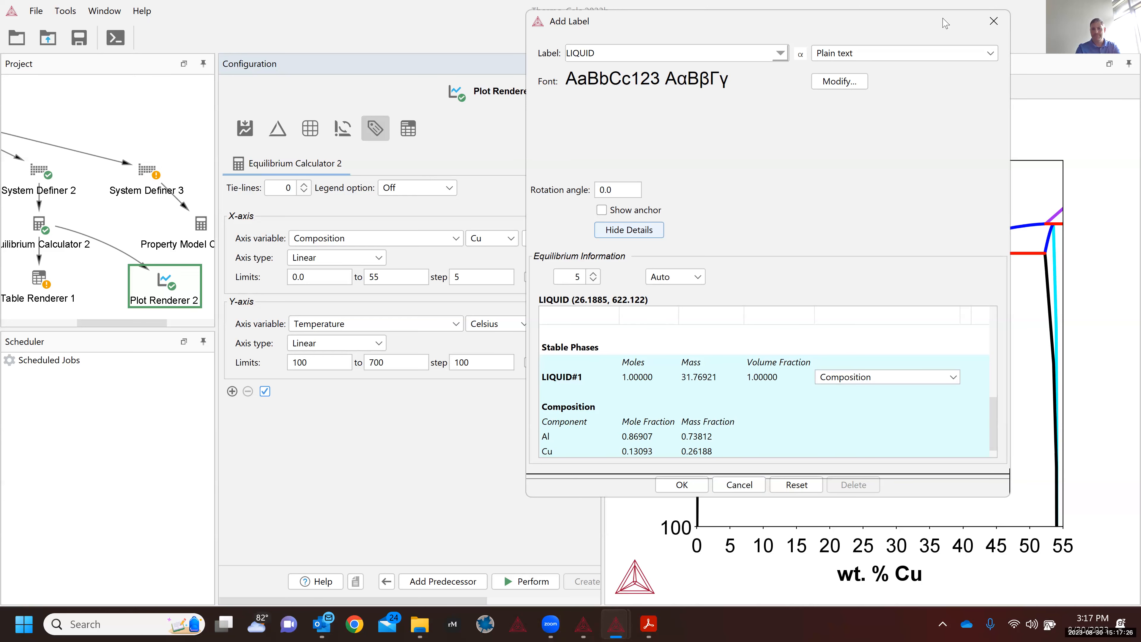
{"action": "left_click_drag", "start_coordinate": [935, 21], "coordinate": [919, 101]}
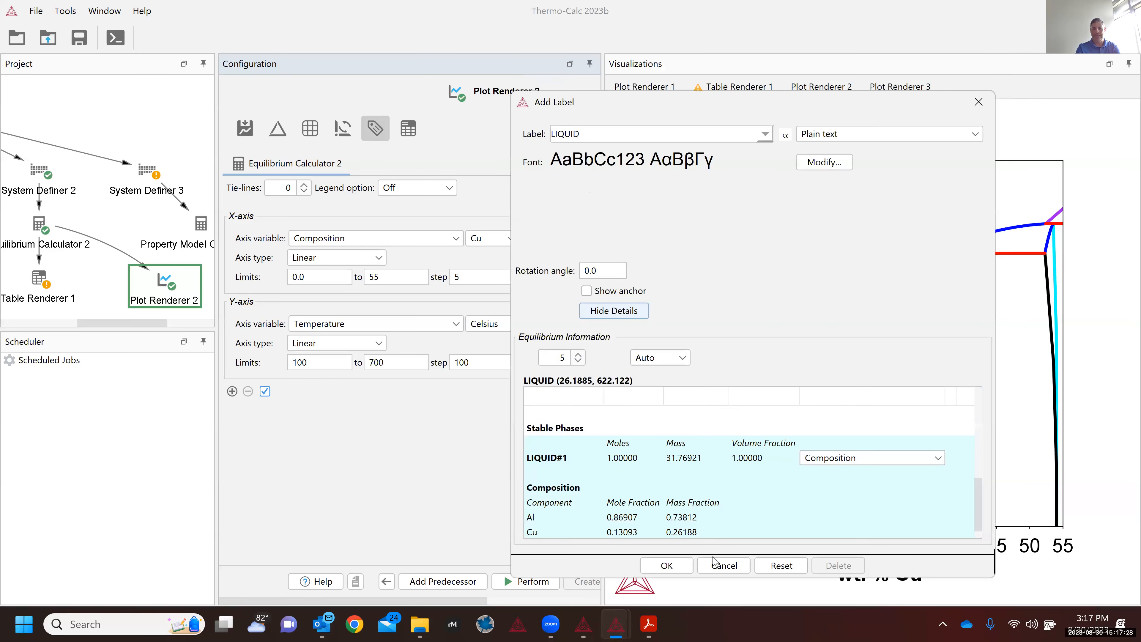
{"action": "left_click", "coordinate": [667, 565]}
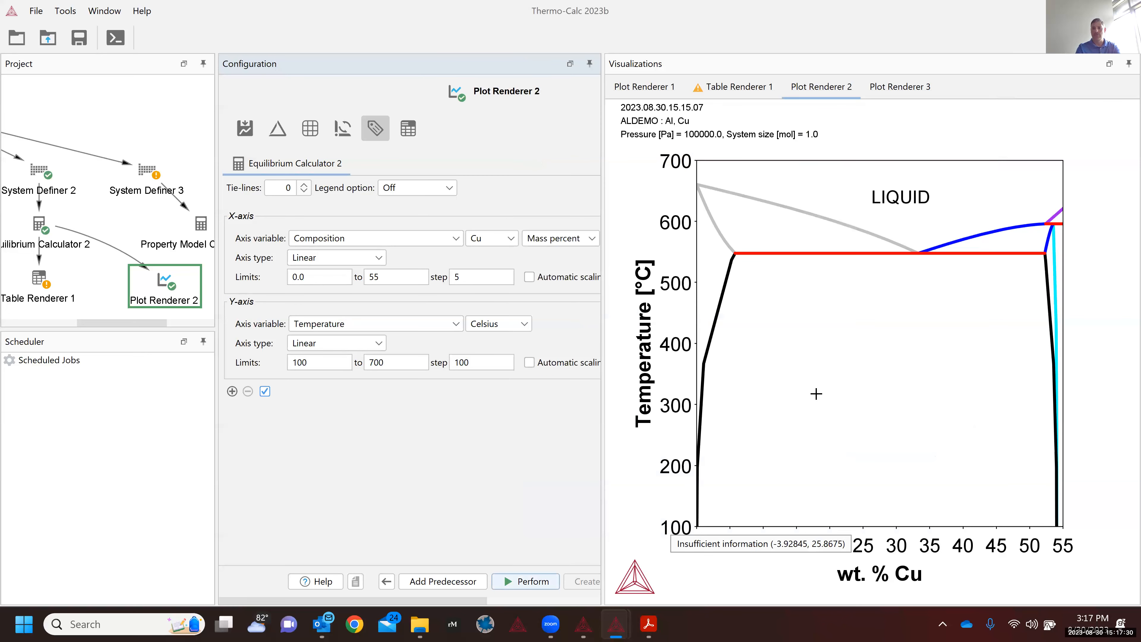
Step: Nudge the LIQUID label a little up and to the left within the liquid region
{"action": "left_click", "coordinate": [880, 210]}
{"action": "left_click_drag", "start_coordinate": [875, 216], "coordinate": [872, 212]}
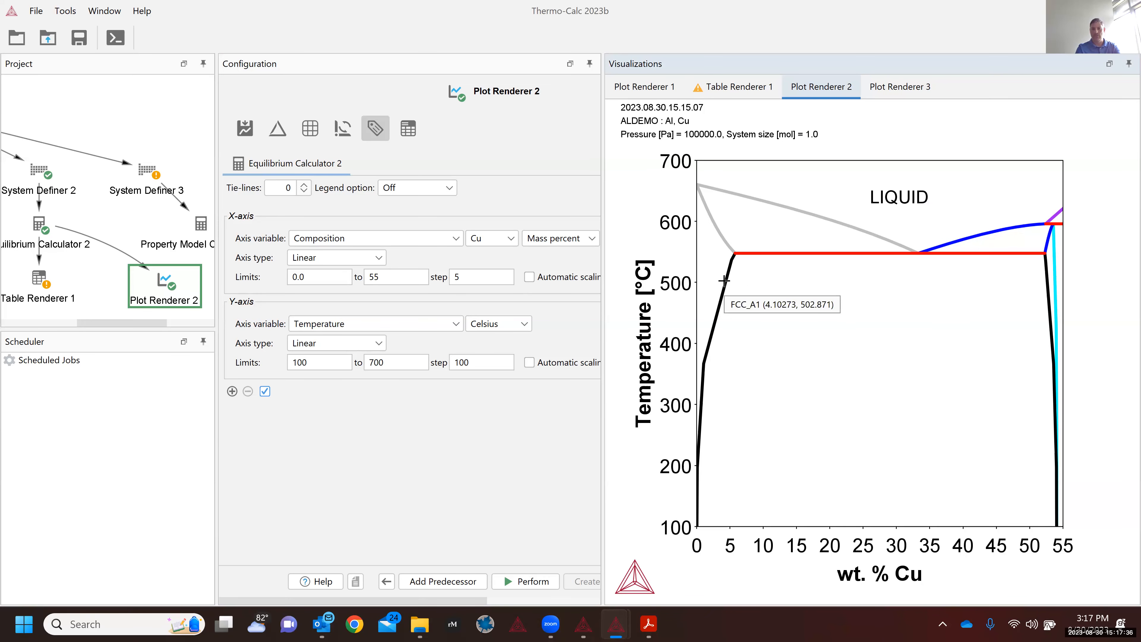
{"action": "mouse_move", "coordinate": [720, 228]}
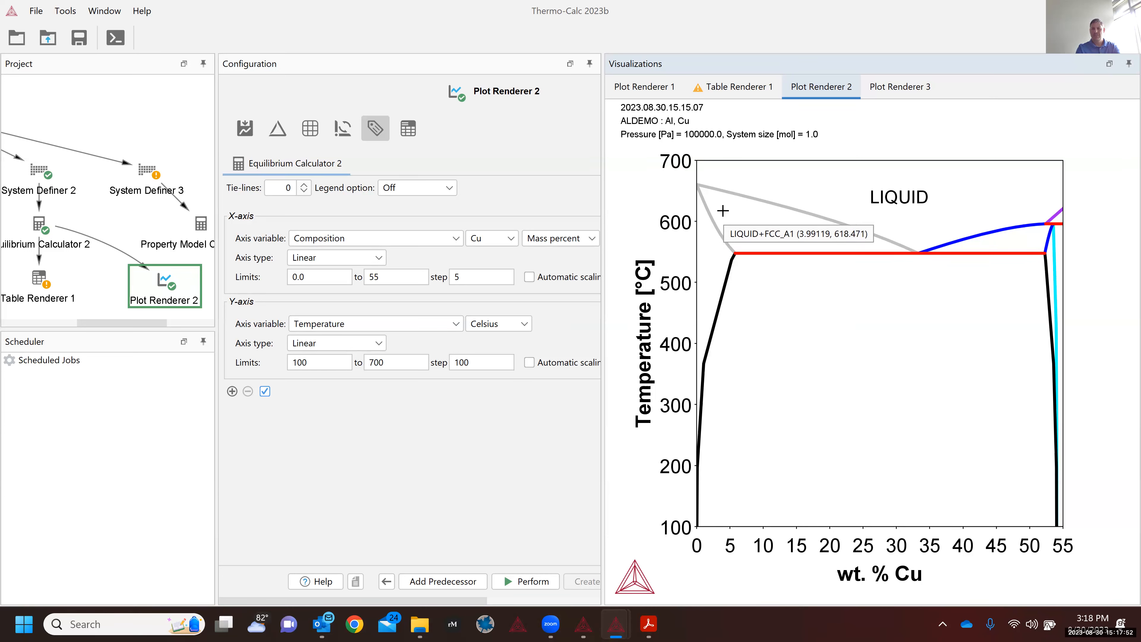
Step: Add a LIQUID+FCC_A1 label in the two-phase region near 4 wt. % Cu, 611 °C
{"action": "right_click", "coordinate": [724, 215]}
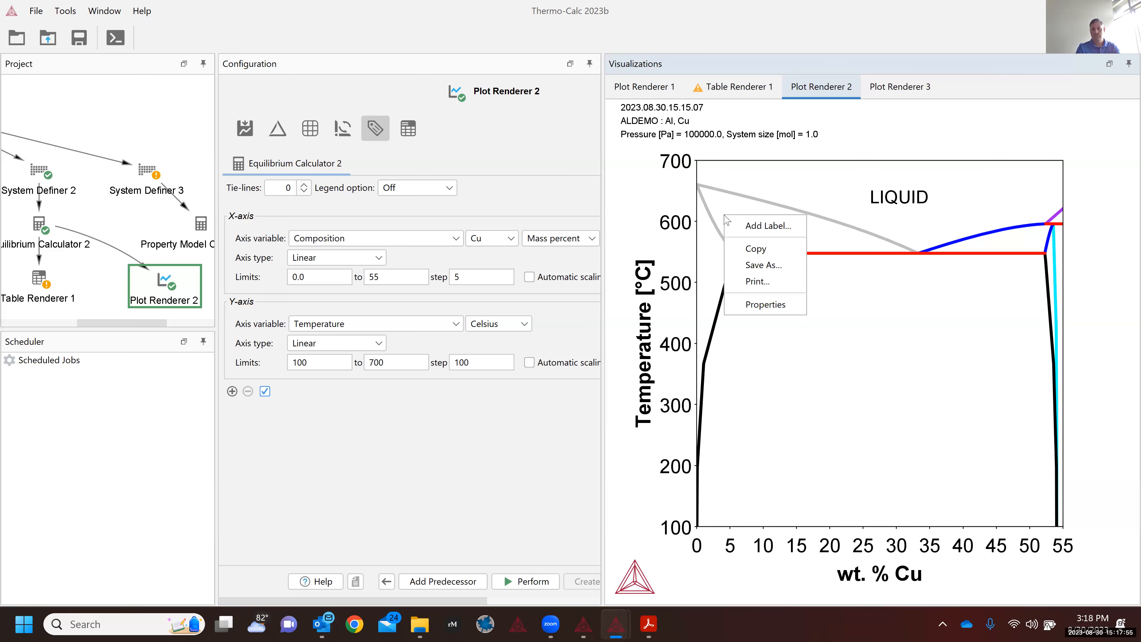
{"action": "left_click", "coordinate": [755, 226]}
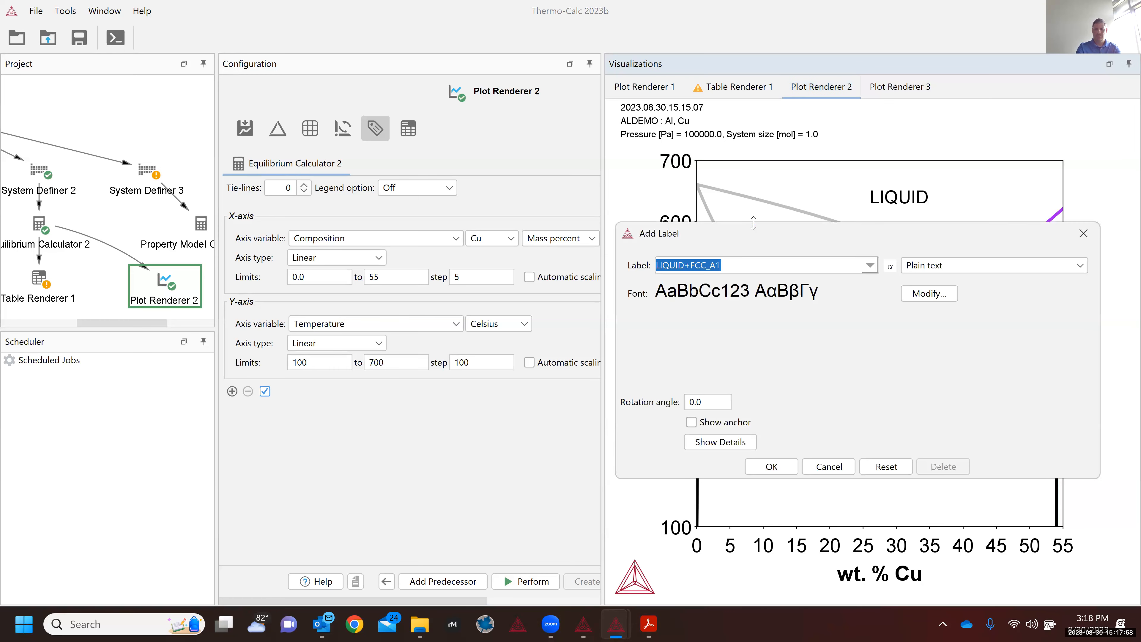
{"action": "left_click", "coordinate": [723, 443]}
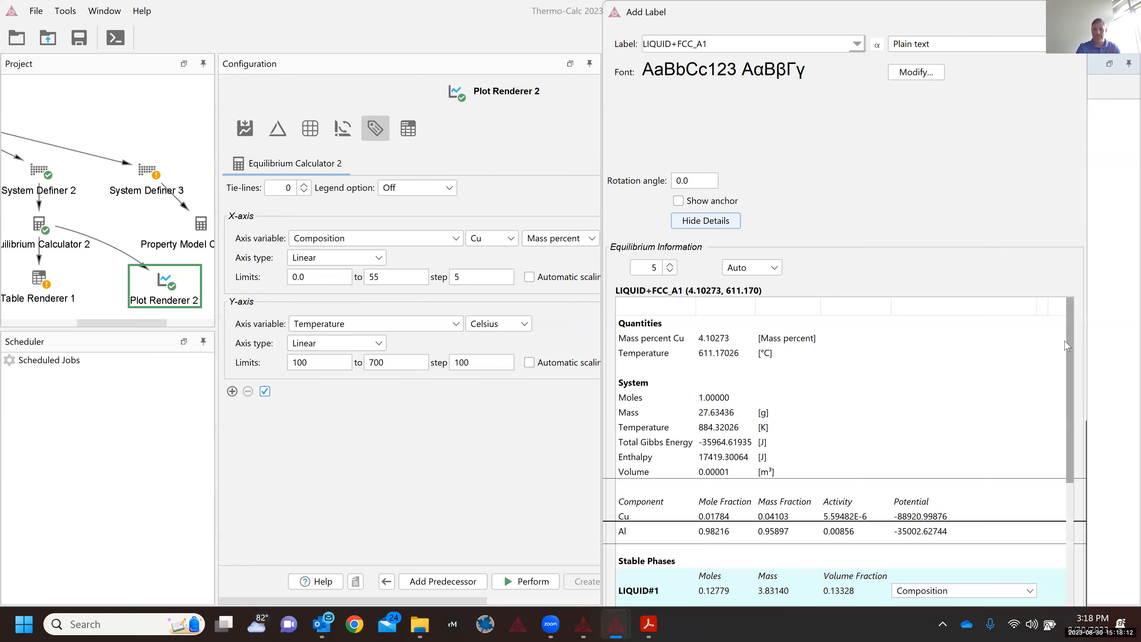
{"action": "scroll", "coordinate": [1065, 410], "scroll_direction": "down", "scroll_amount": 5}
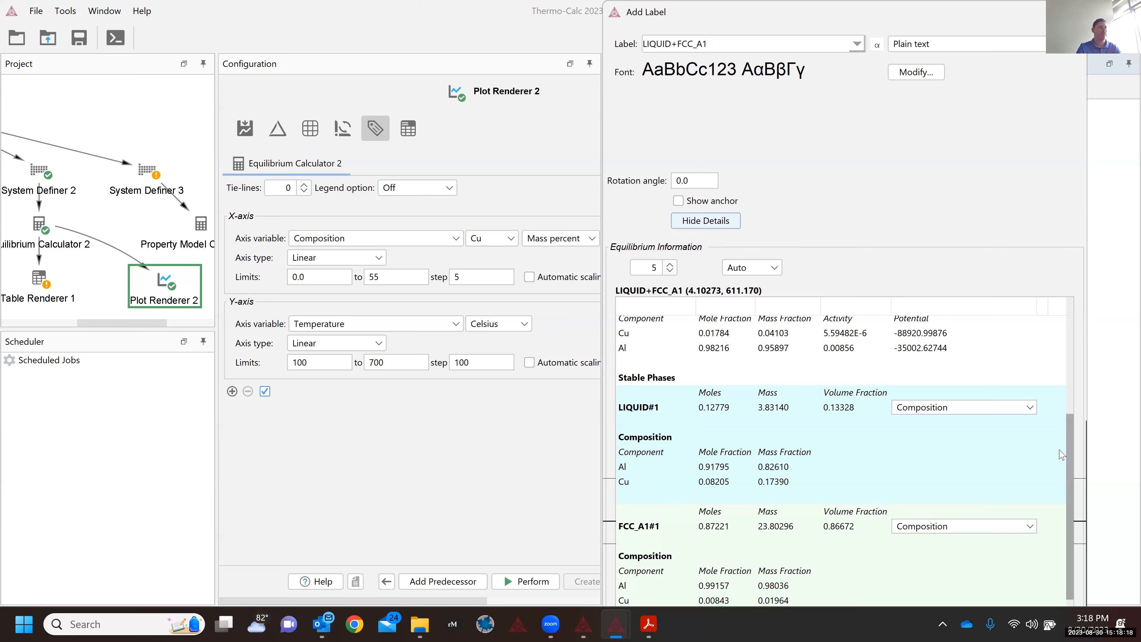
{"action": "scroll", "coordinate": [1079, 386], "scroll_direction": "up", "scroll_amount": 5}
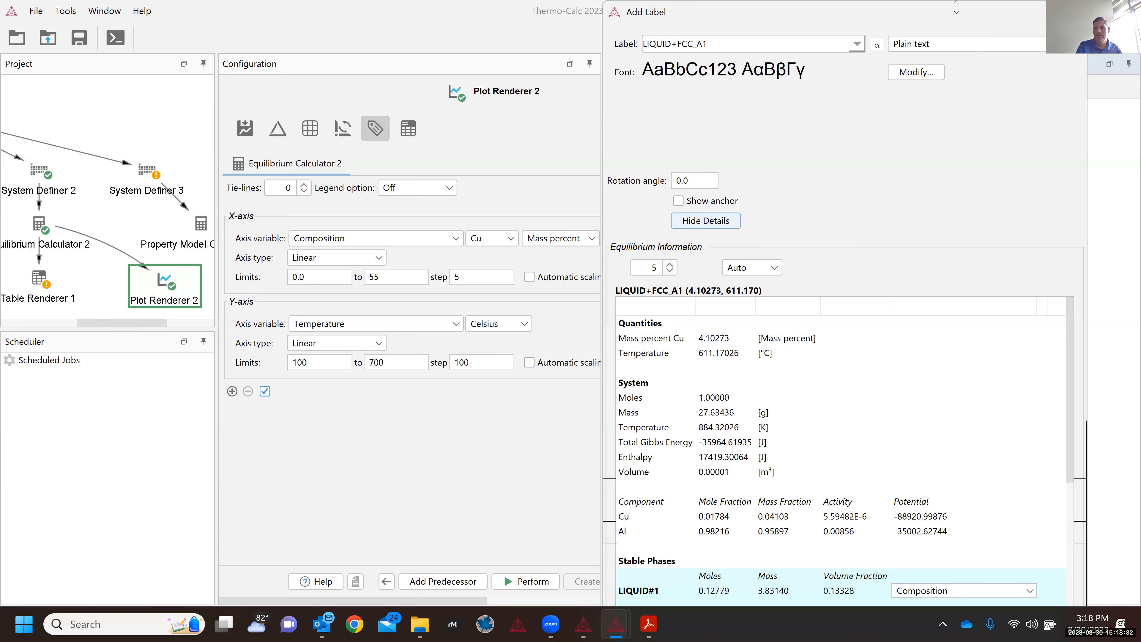
{"action": "left_click_drag", "start_coordinate": [956, 7], "coordinate": [793, 121]}
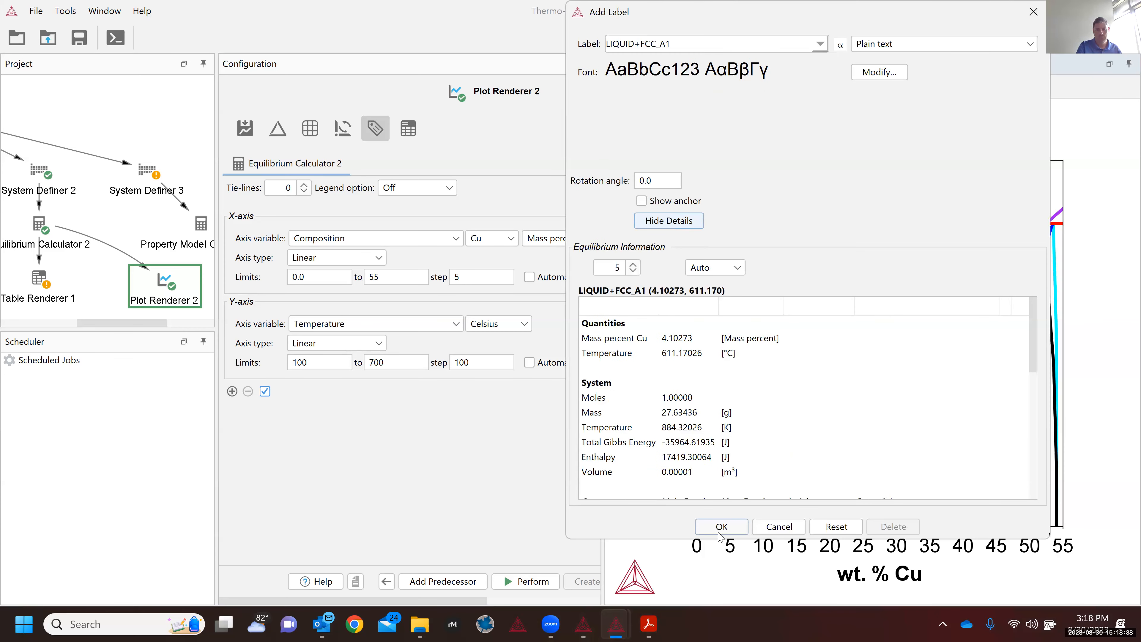
{"action": "left_click", "coordinate": [720, 527]}
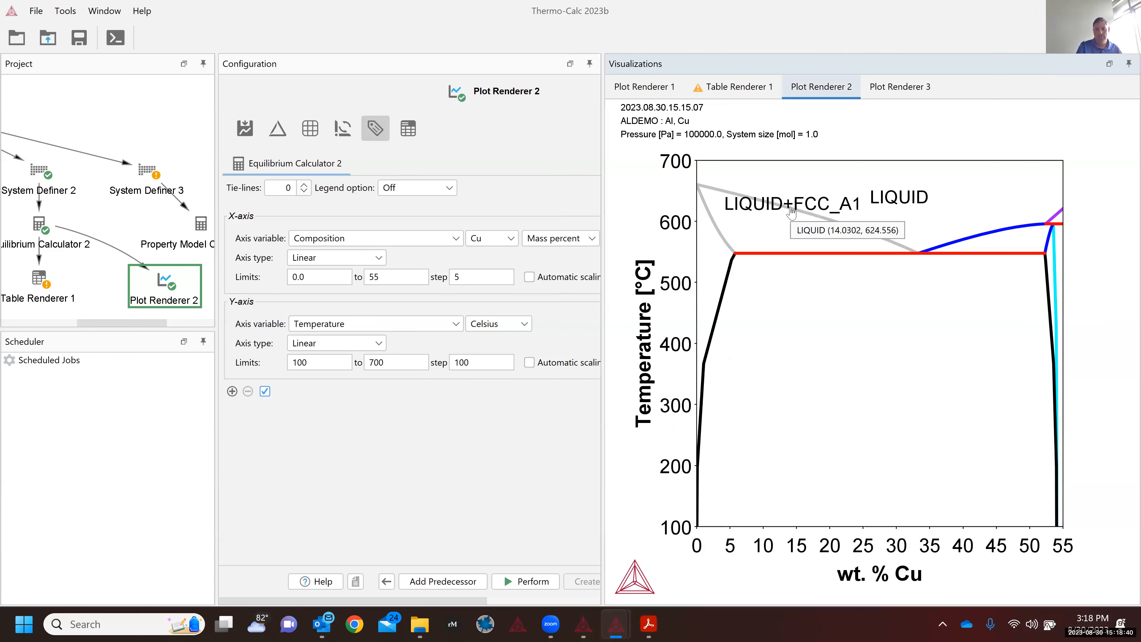
Step: Set the LIQUID+FCC_A1 label font to size 20 and place it just above the 548 °C line
{"action": "mouse_move", "coordinate": [773, 253]}
{"action": "left_mouse_down"}
{"action": "mouse_move", "coordinate": [755, 266]}
{"action": "mouse_move", "coordinate": [754, 242]}
{"action": "left_mouse_up"}
{"action": "double_click", "coordinate": [753, 243]}
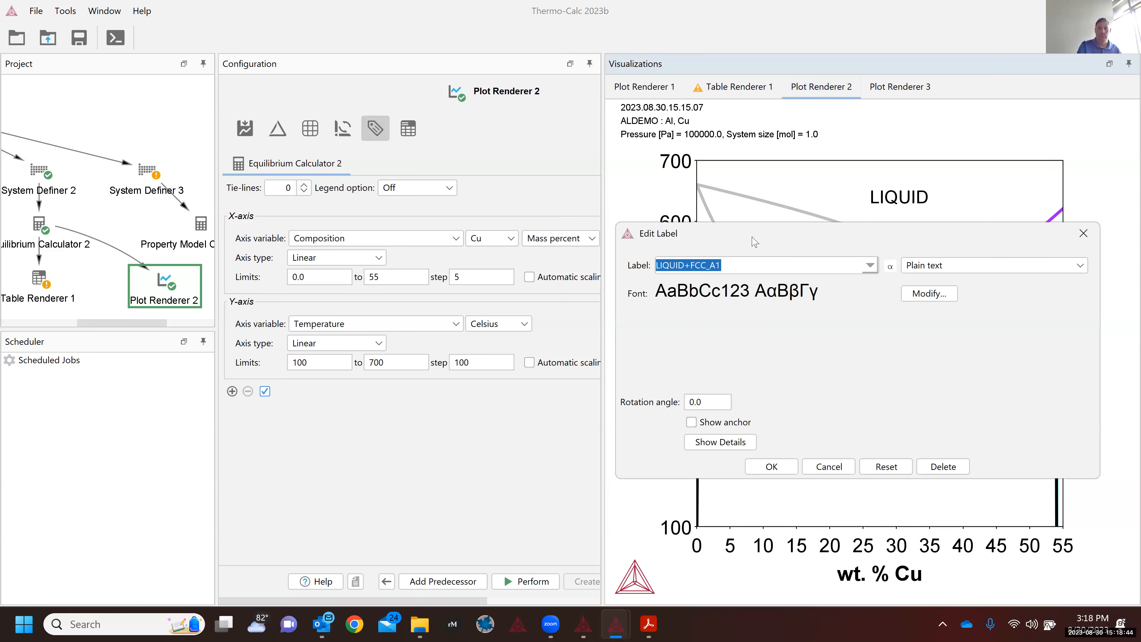
{"action": "left_click", "coordinate": [930, 297]}
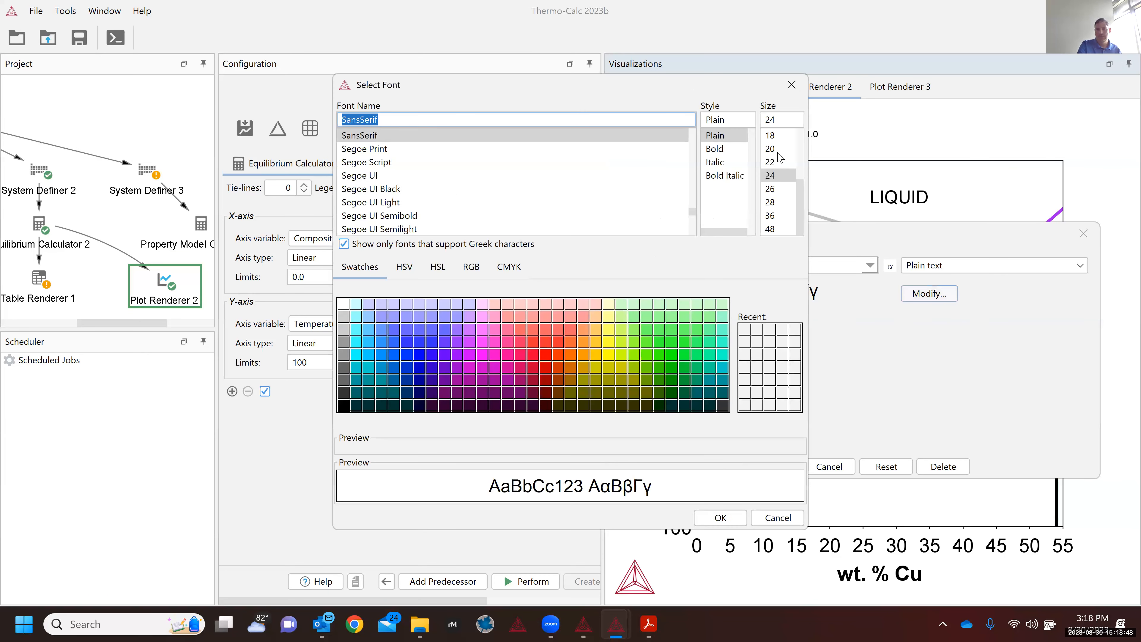
{"action": "left_click", "coordinate": [772, 155]}
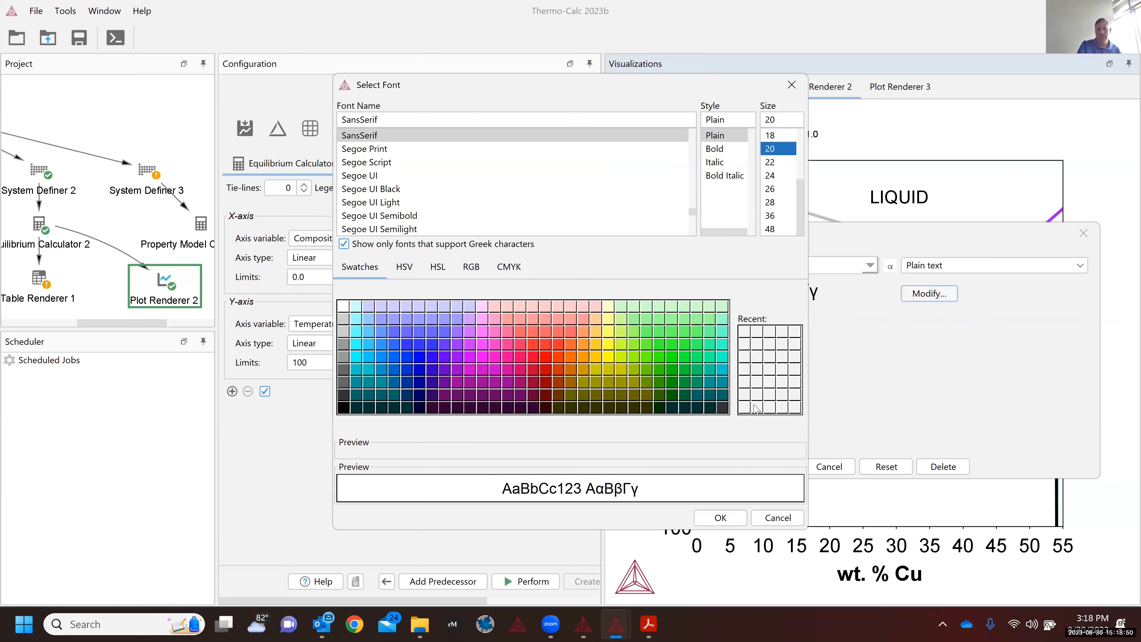
{"action": "left_click", "coordinate": [721, 518]}
{"action": "left_click", "coordinate": [778, 464]}
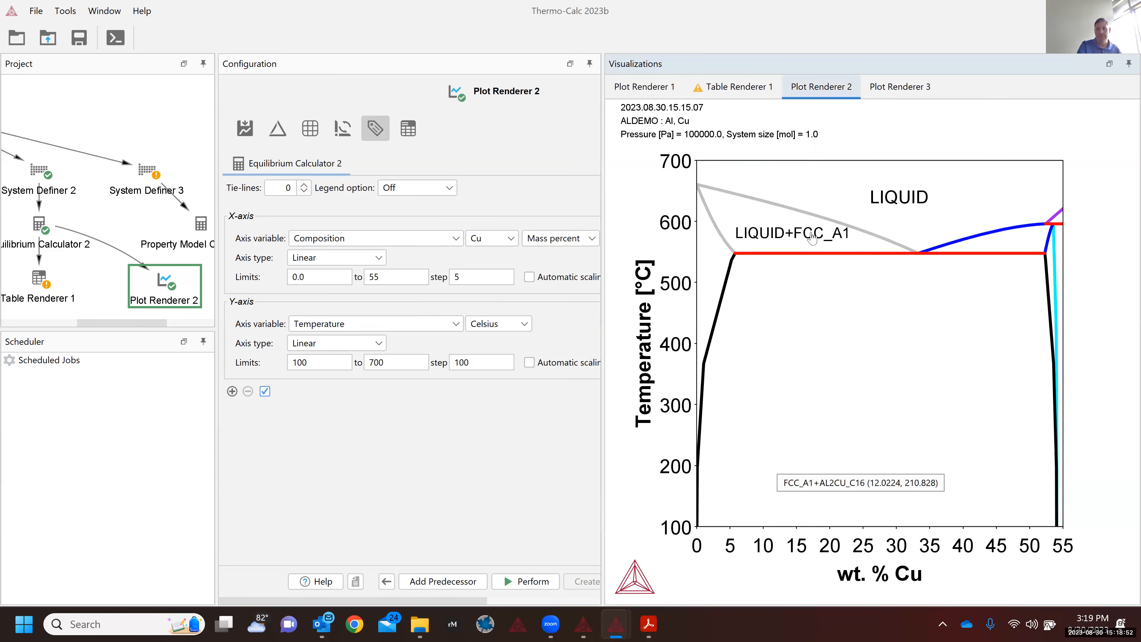
{"action": "left_click_drag", "start_coordinate": [792, 234], "coordinate": [737, 250]}
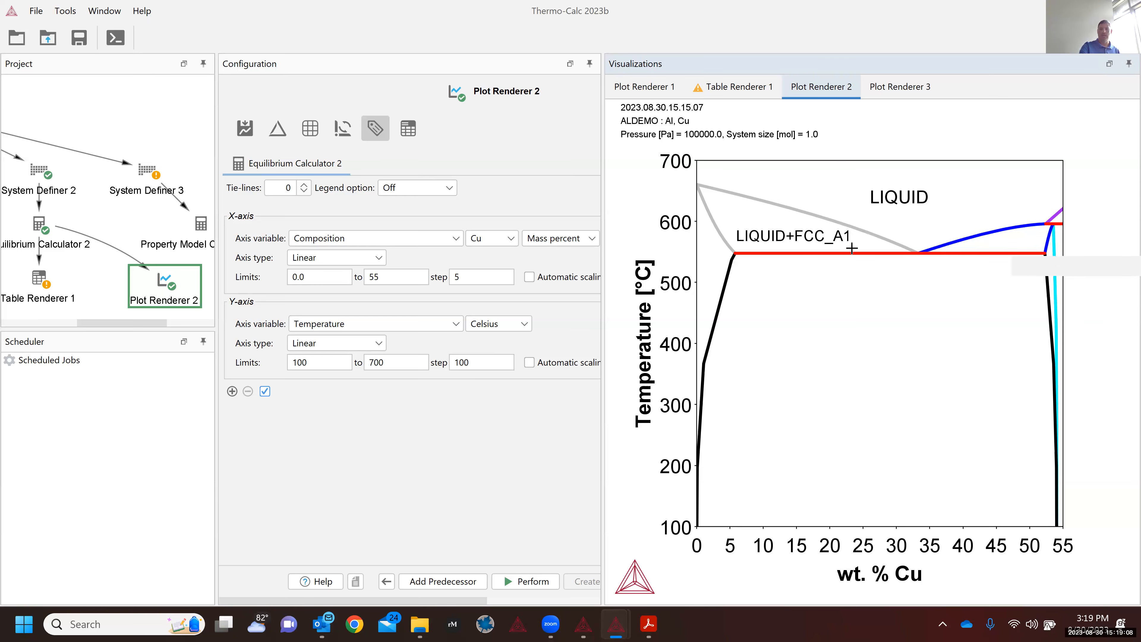
Step: Set the plot's Color option to Printer-friendly so the phase boundaries are drawn in black
{"action": "double_click", "coordinate": [691, 286]}
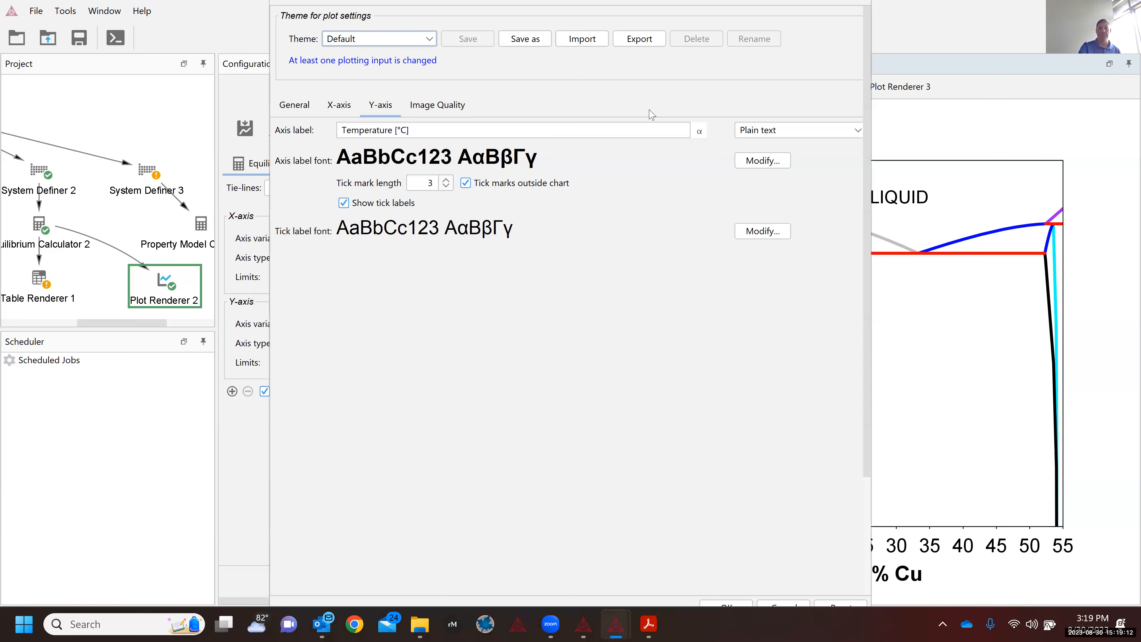
{"action": "left_click", "coordinate": [292, 106]}
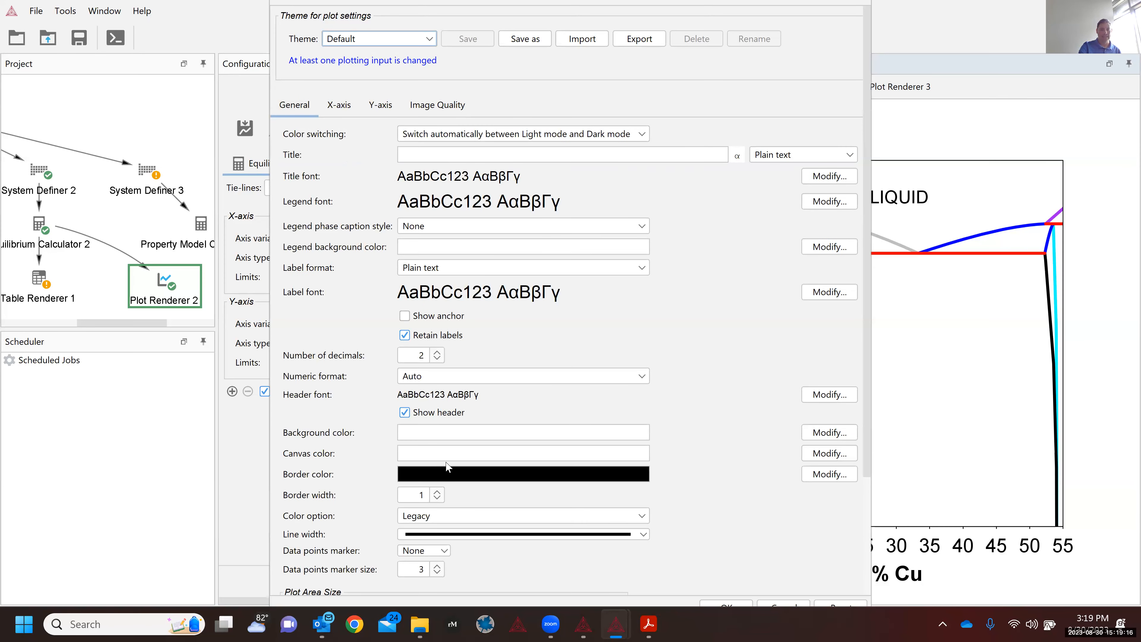
{"action": "left_click", "coordinate": [468, 522]}
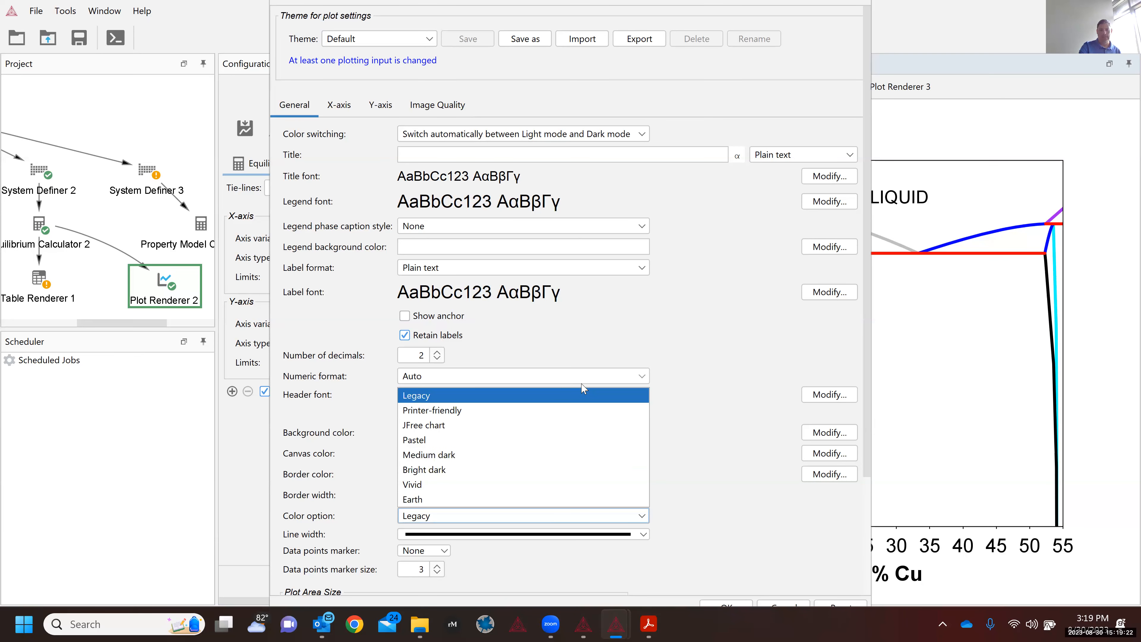
{"action": "left_click", "coordinate": [466, 413]}
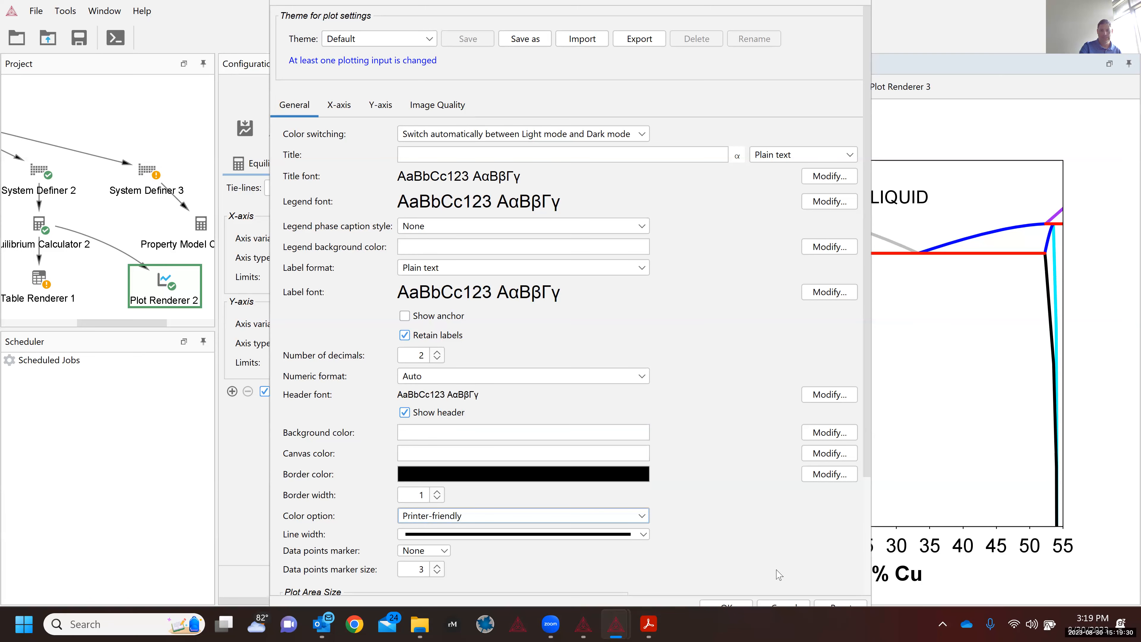
{"action": "left_click", "coordinate": [731, 606]}
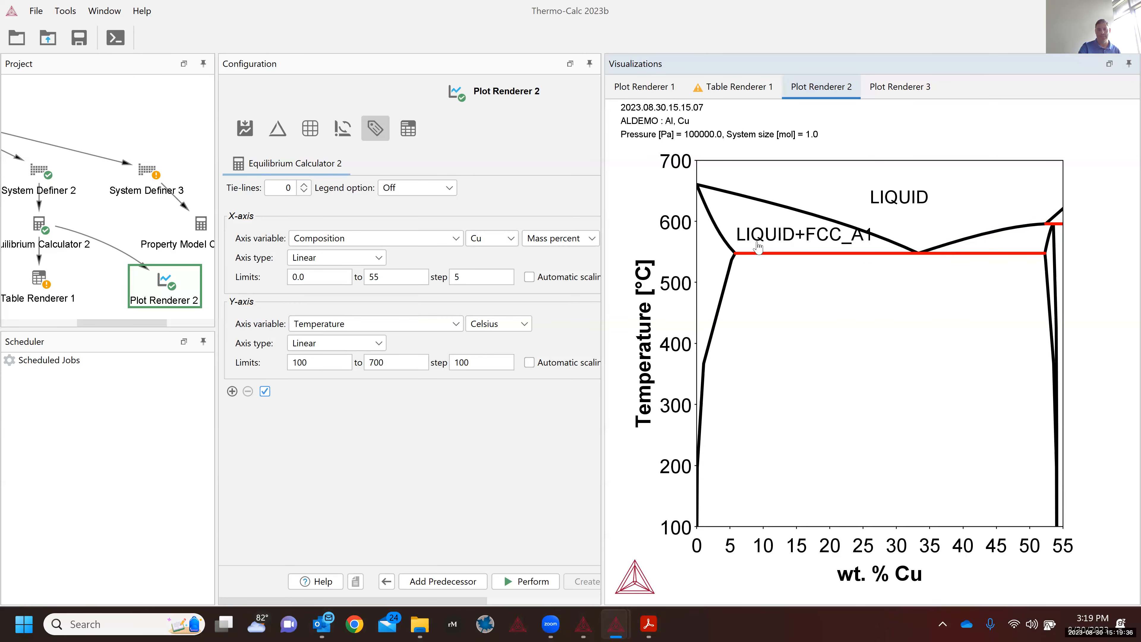
{"action": "left_click", "coordinate": [786, 238]}
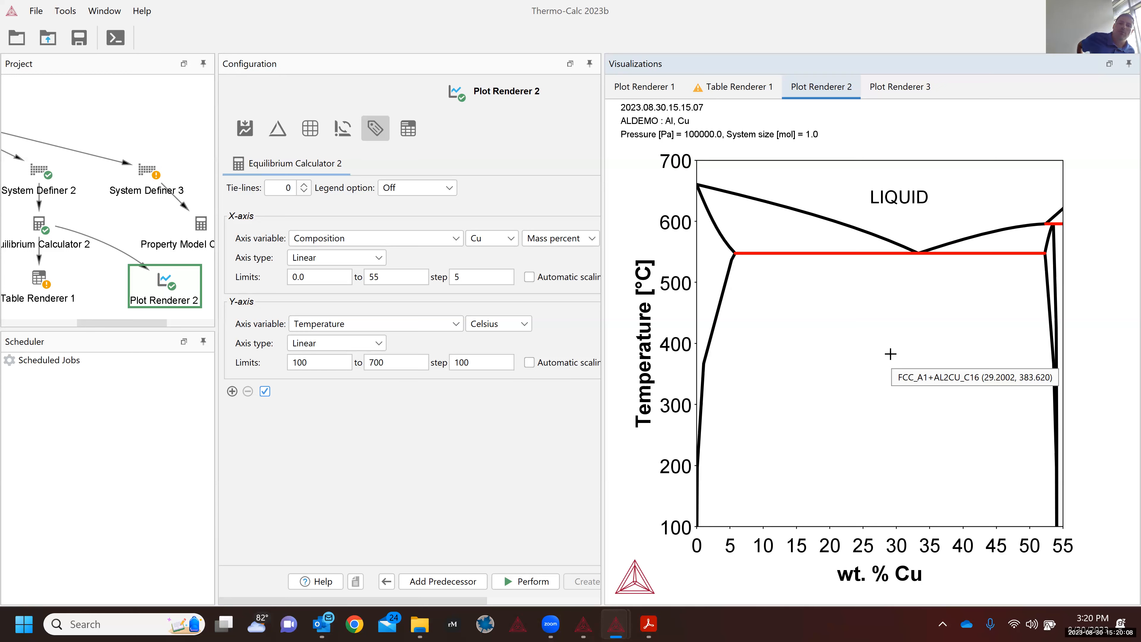
Step: In the console window's Plot 1, shrink the 11-phase legend and move it to the upper-left
{"action": "left_click", "coordinate": [581, 626]}
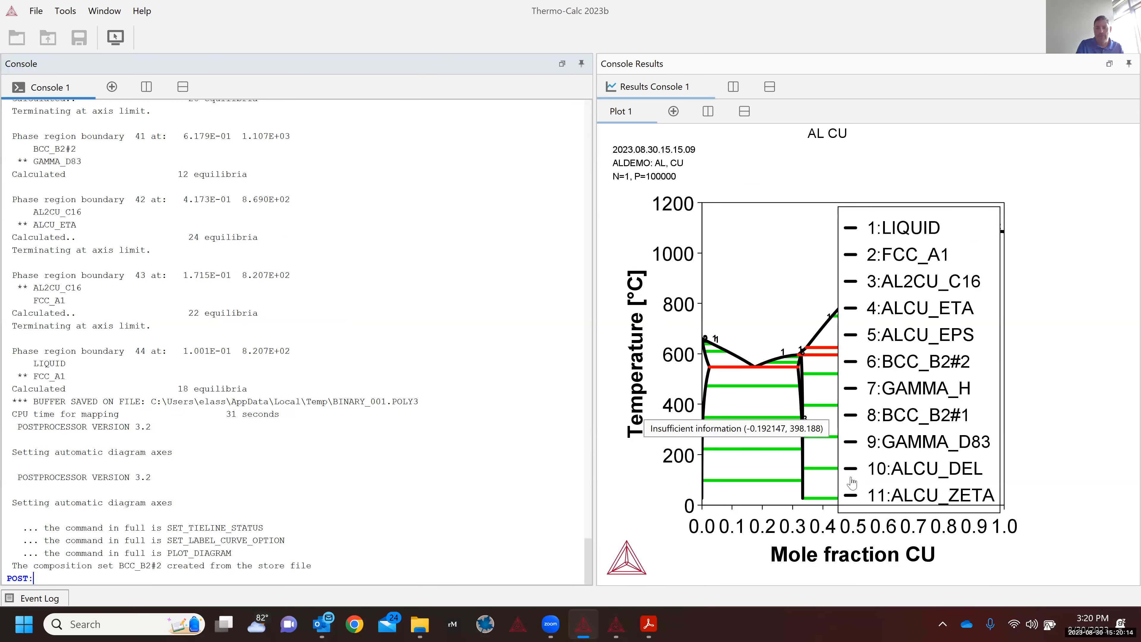
{"action": "left_click_drag", "start_coordinate": [838, 486], "coordinate": [934, 312]}
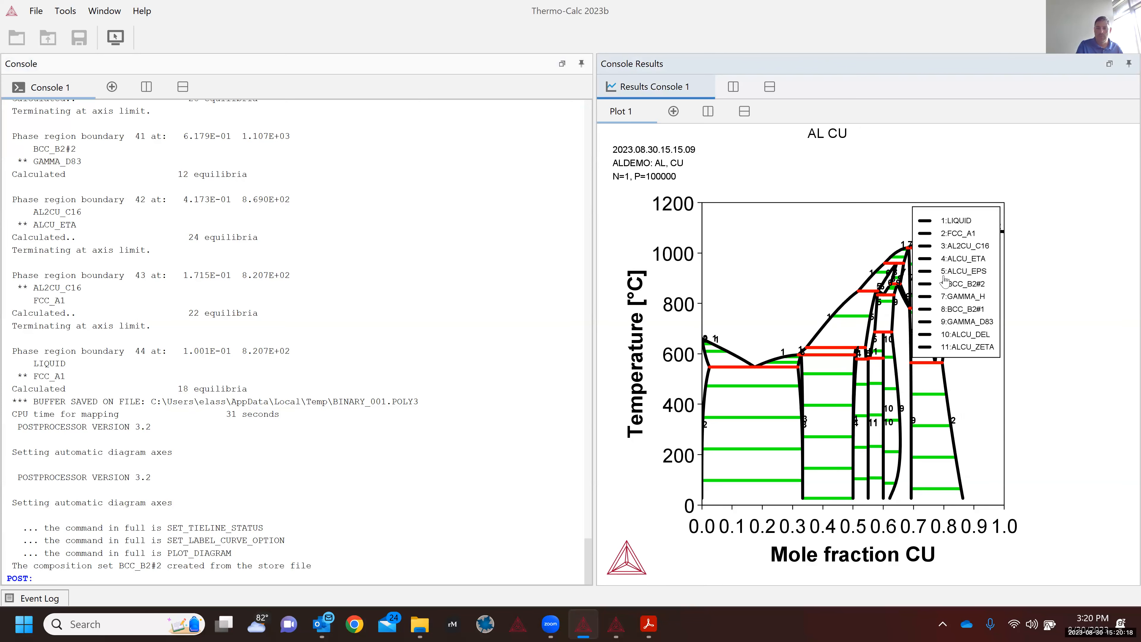
{"action": "left_click_drag", "start_coordinate": [948, 249], "coordinate": [1065, 251]}
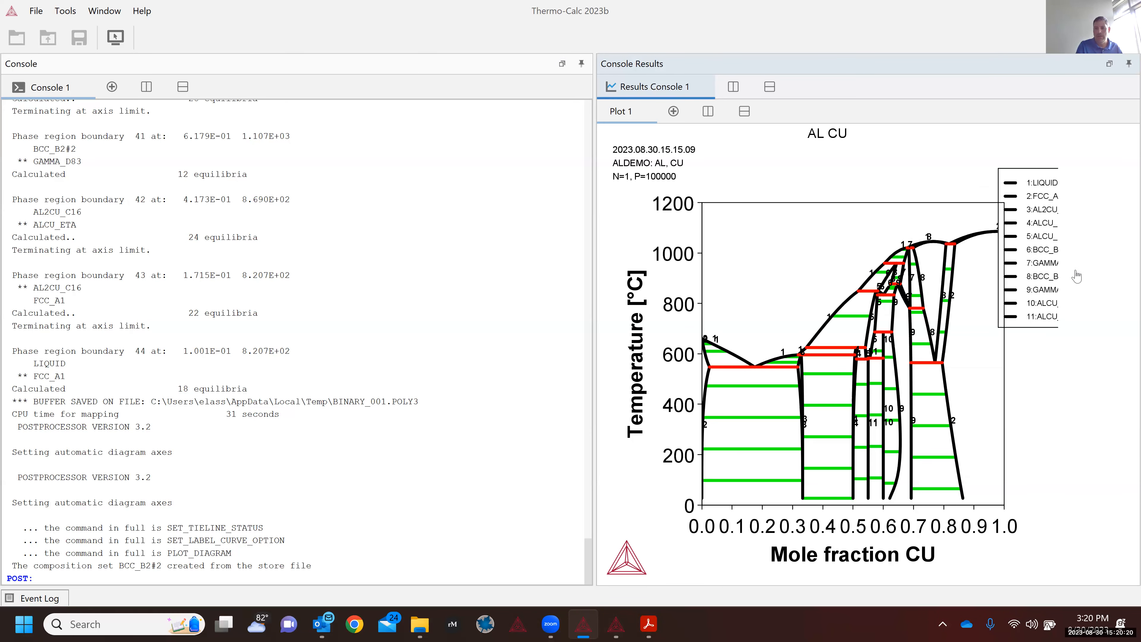
{"action": "left_click_drag", "start_coordinate": [881, 288], "coordinate": [803, 333]}
{"action": "left_click_drag", "start_coordinate": [780, 293], "coordinate": [748, 278]}
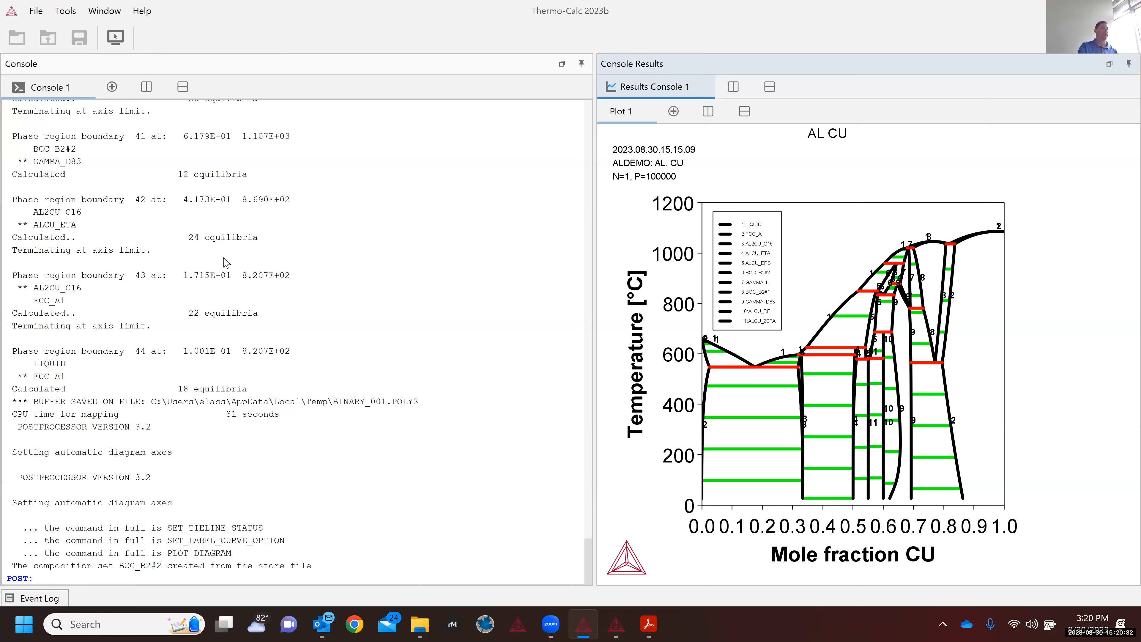
Step: Switch from console mode to graphical mode to show the My Project activity templates
{"action": "left_click", "coordinate": [114, 38]}
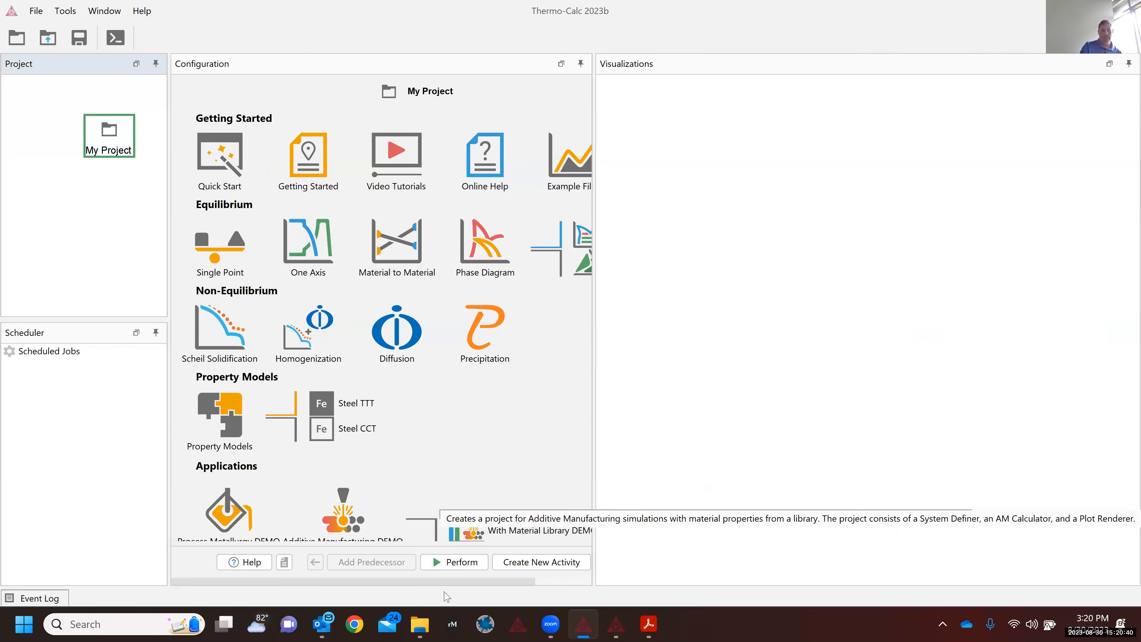
{"action": "left_click", "coordinate": [580, 582]}
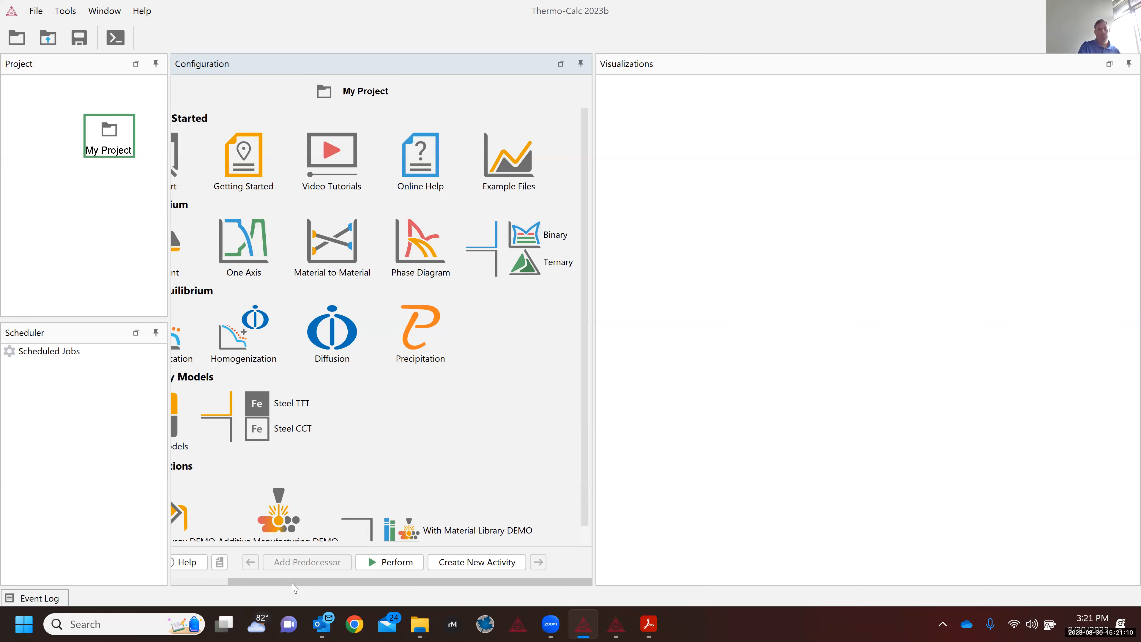
{"action": "left_click", "coordinate": [215, 589]}
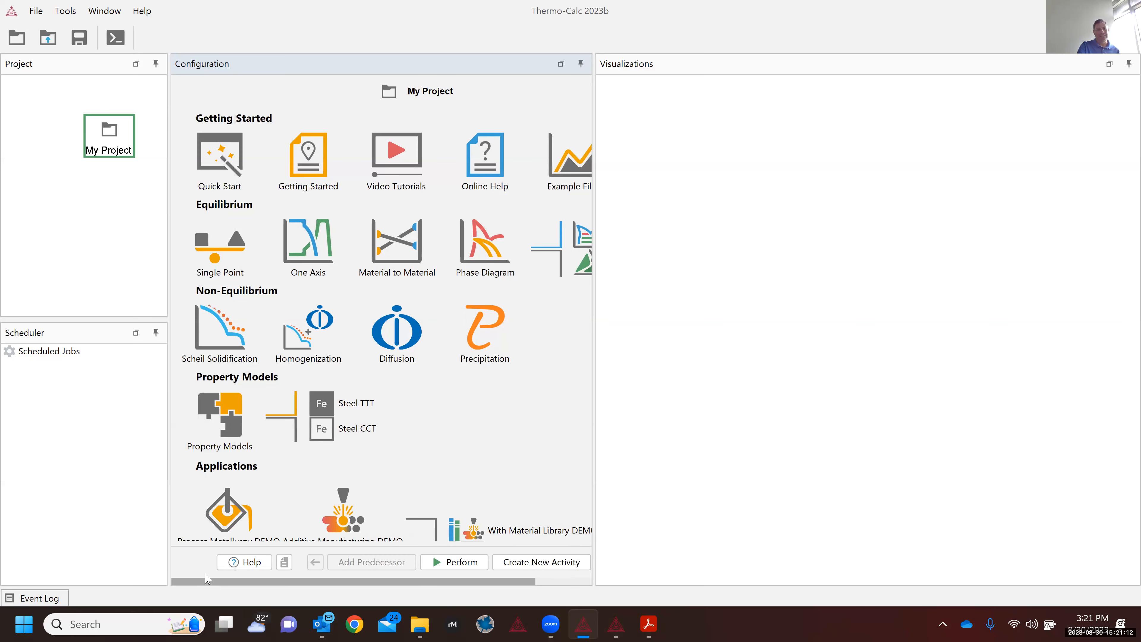
{"action": "left_click", "coordinate": [220, 342]}
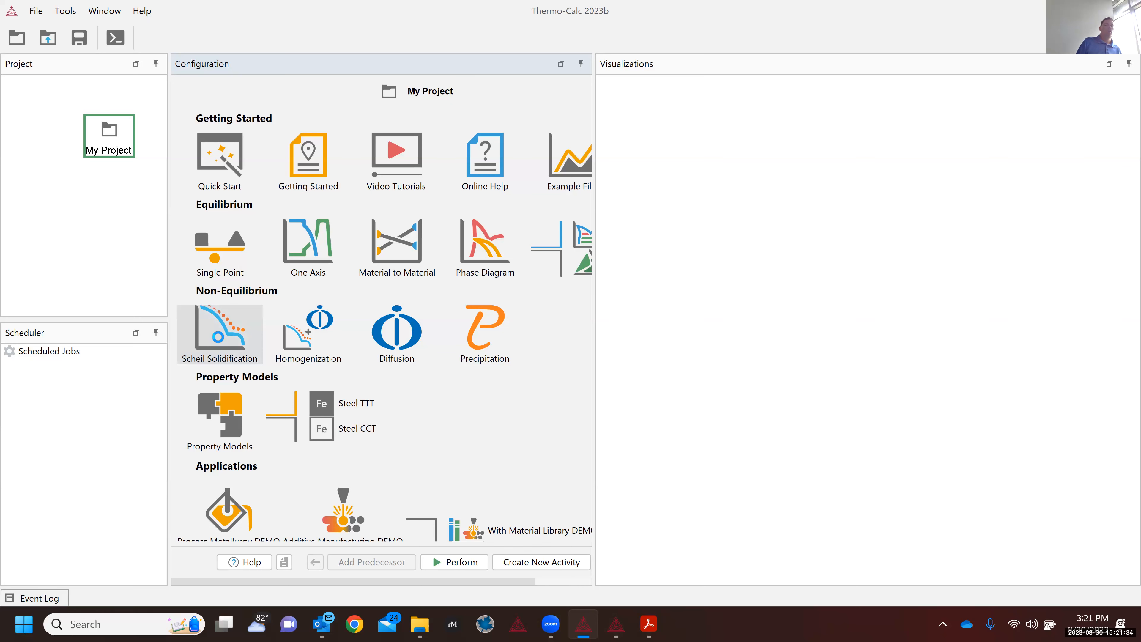
Step: Create a Scheil Solidification project: System Definer 1 on TCFE9, Scheil Calculator 1, Plot Renderer 1
{"action": "left_click", "coordinate": [220, 341]}
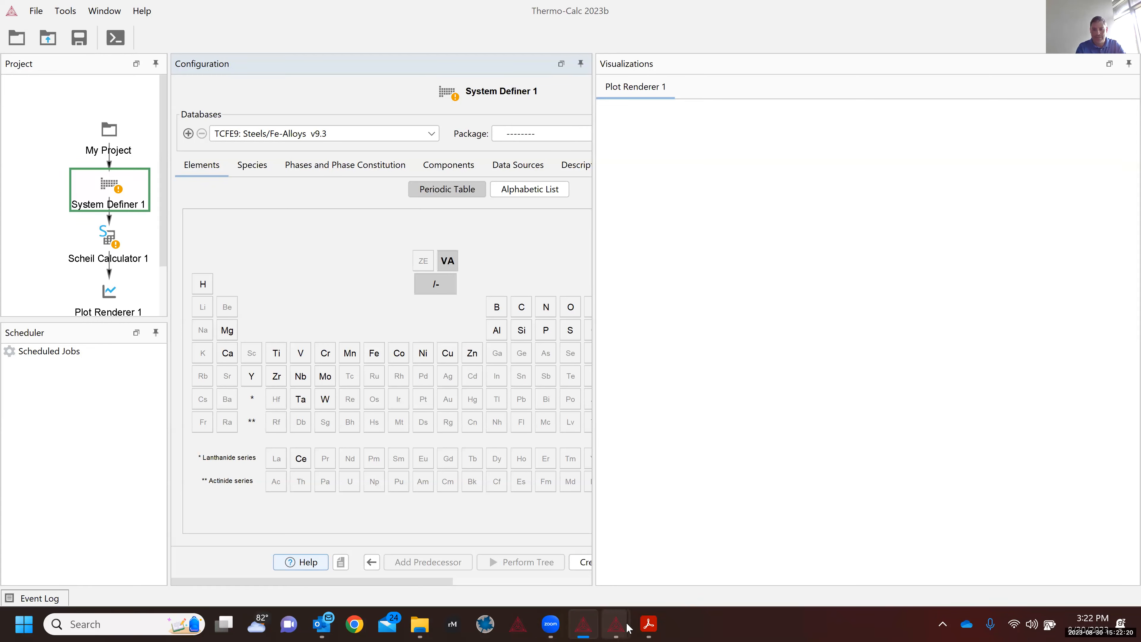
{"action": "mouse_move", "coordinate": [628, 628]}
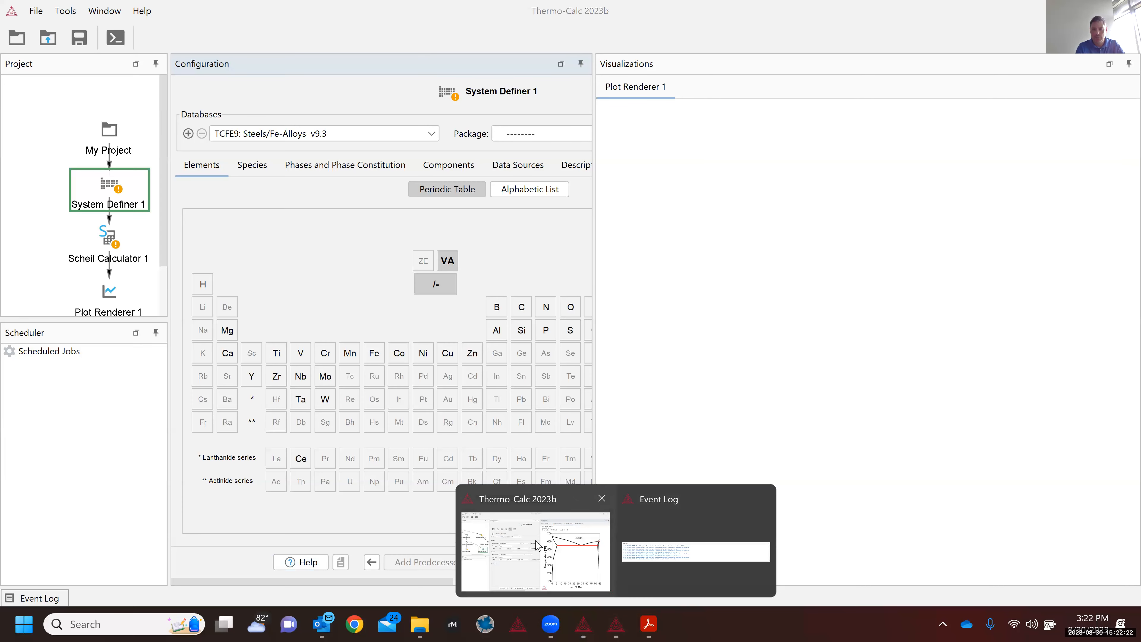
{"action": "left_click", "coordinate": [538, 546]}
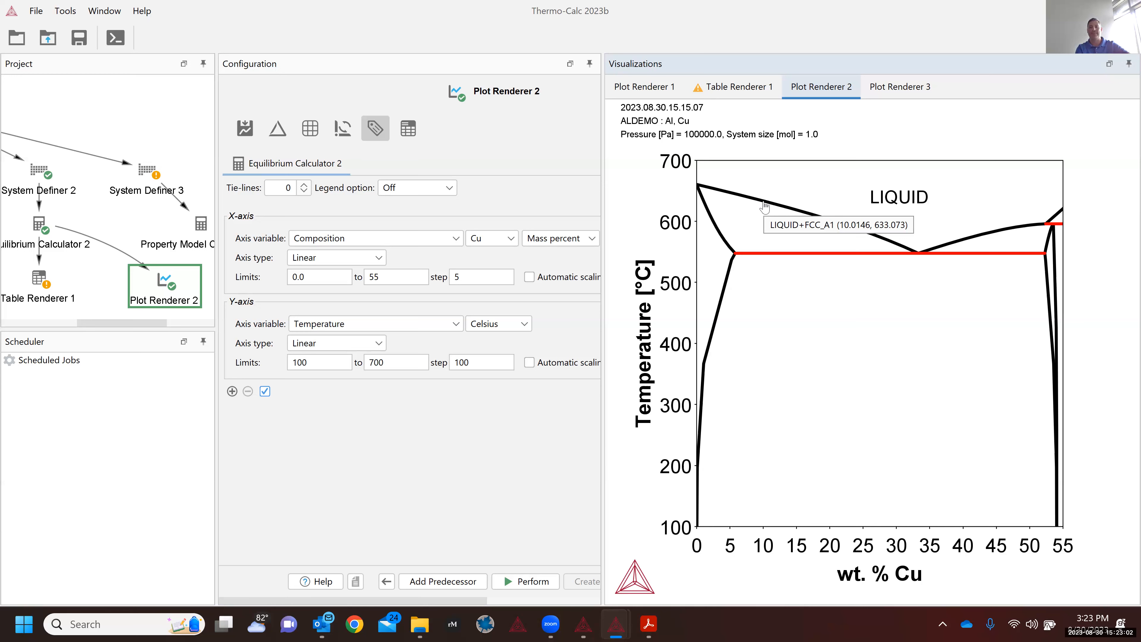
Step: Bring back the Al–Cu project window showing Plot Renderer 2's labelled phase diagram
{"action": "mouse_move", "coordinate": [704, 208]}
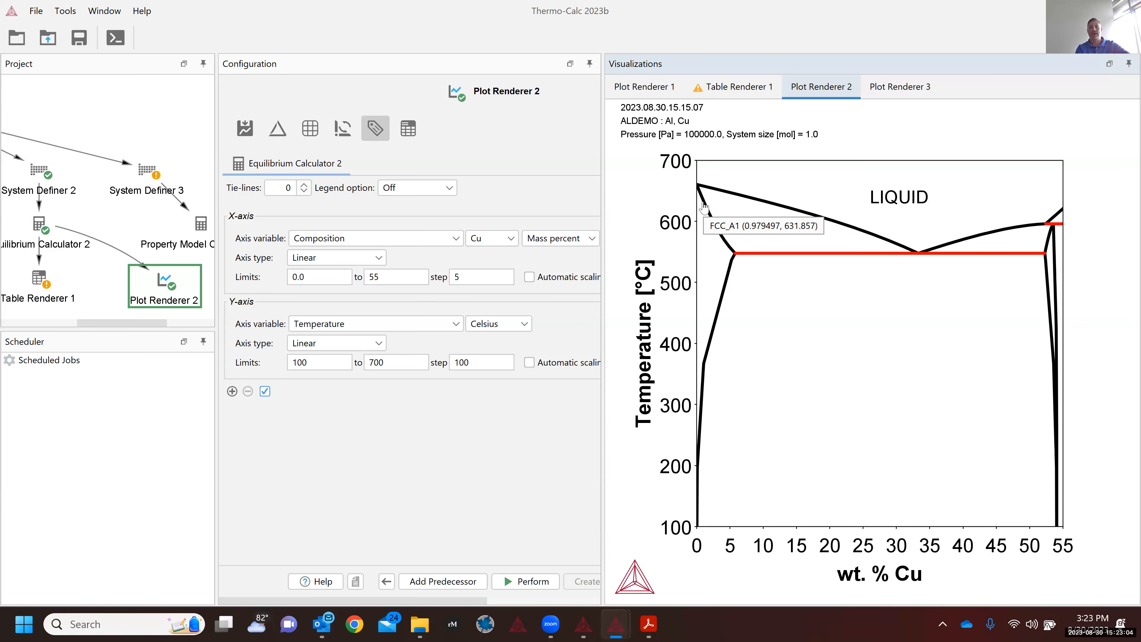
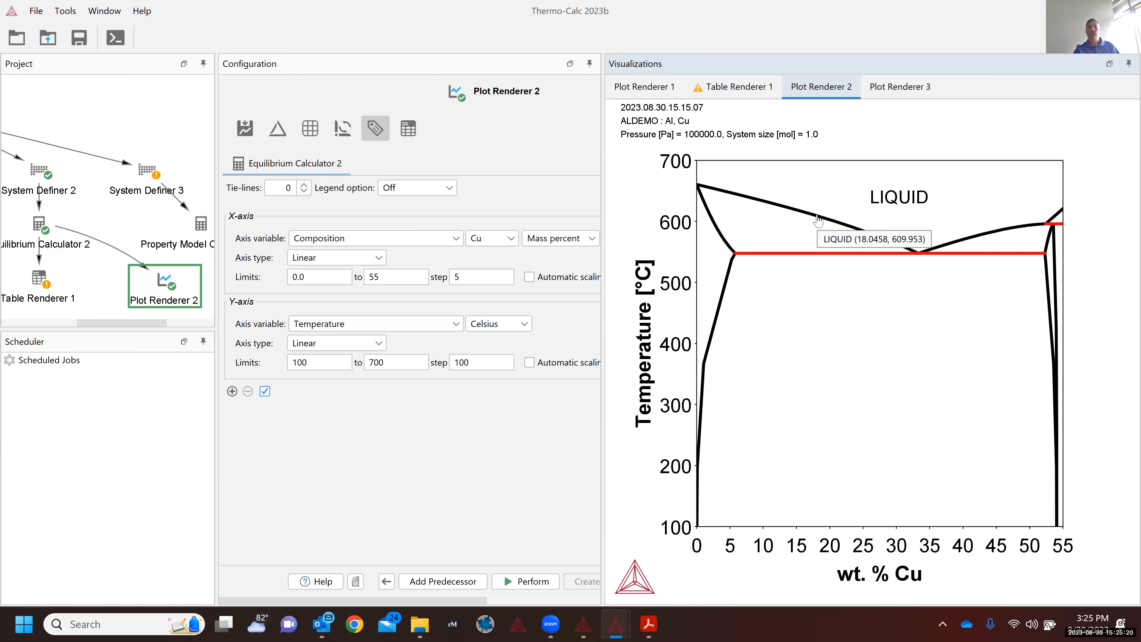
Step: Check the Al–Cu phase diagram window, then return to the Scheil project window
{"action": "mouse_move", "coordinate": [721, 190]}
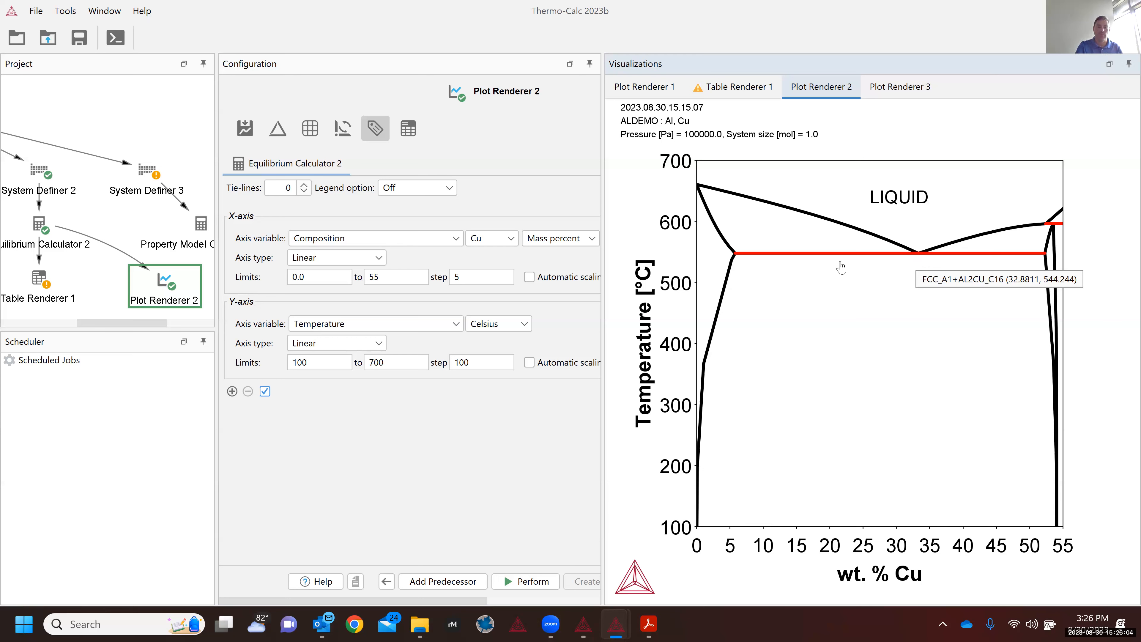
{"action": "left_click", "coordinate": [584, 625]}
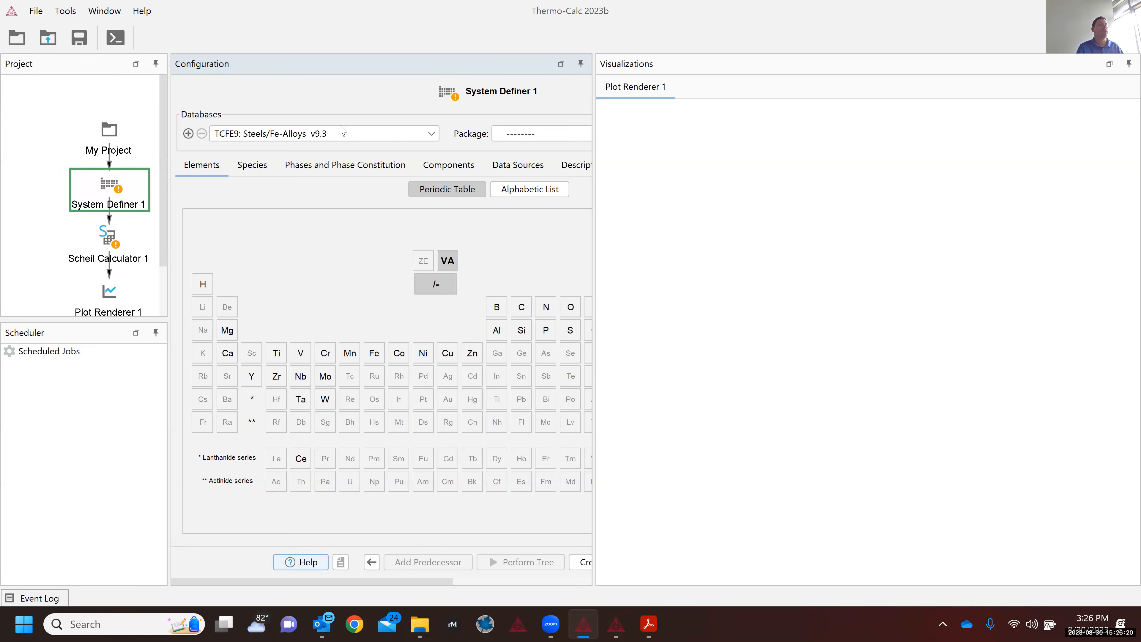
{"action": "left_click", "coordinate": [323, 136]}
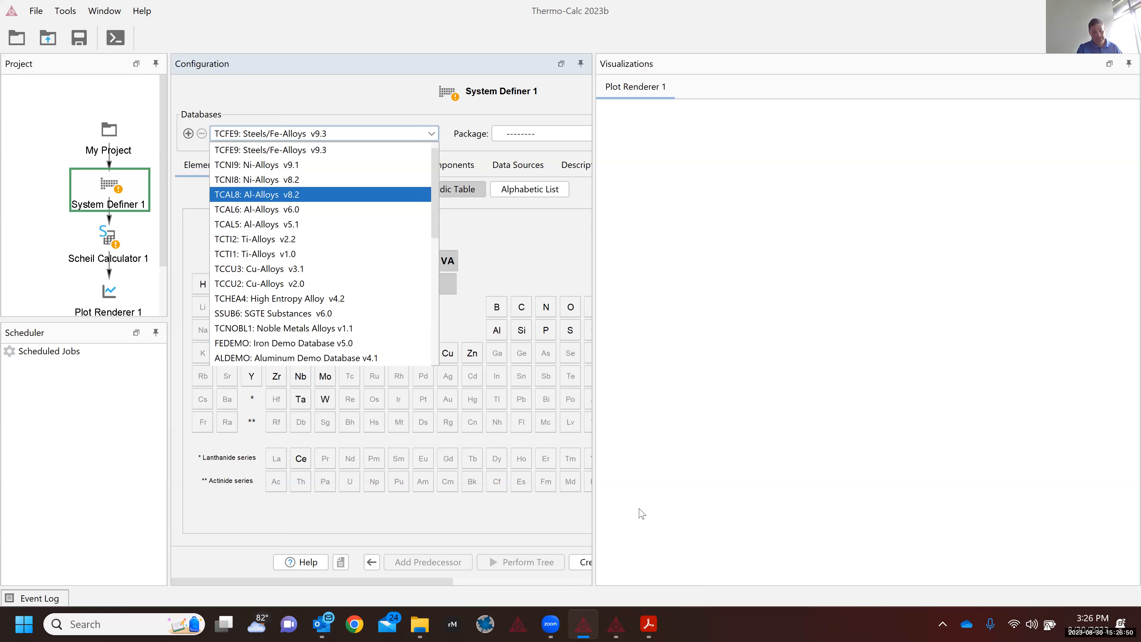
{"action": "left_click", "coordinate": [626, 626]}
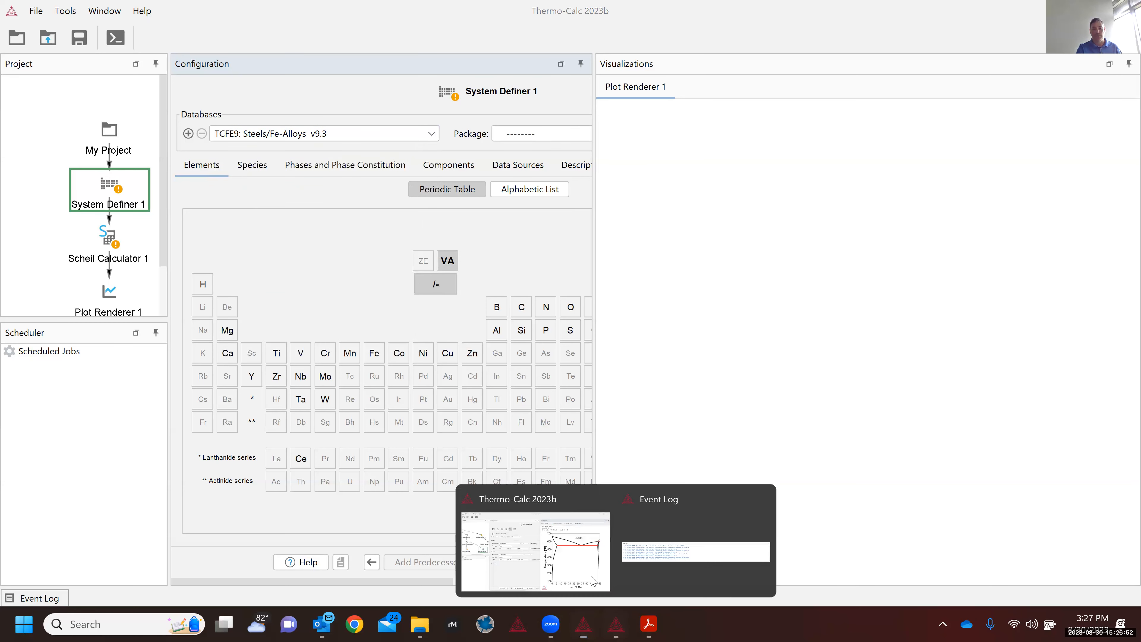
{"action": "left_click", "coordinate": [590, 572]}
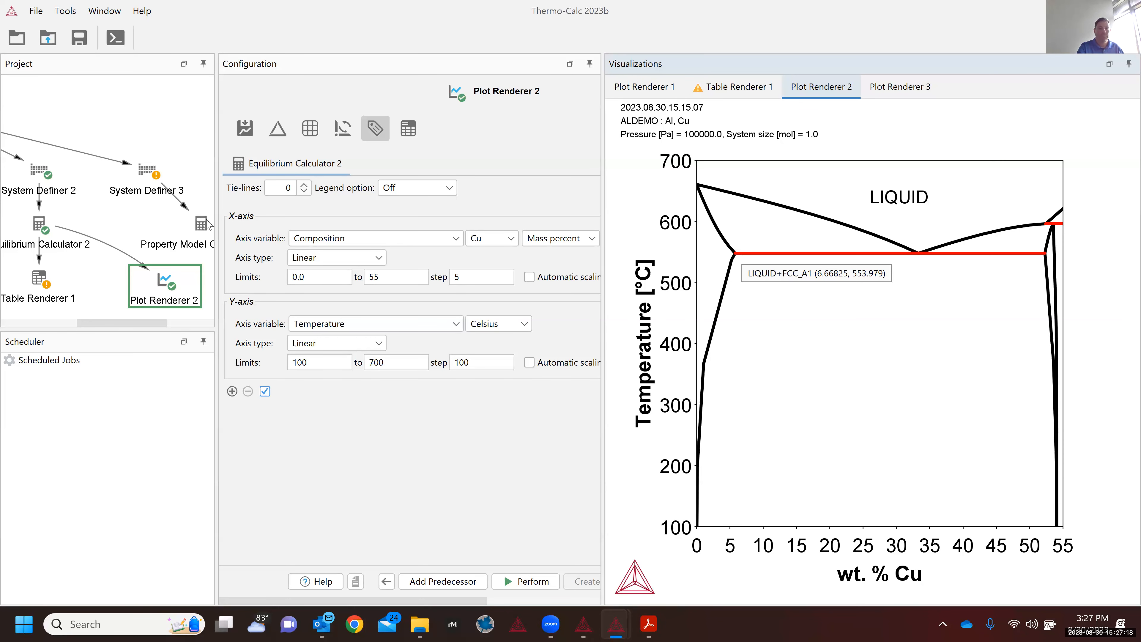
{"action": "left_click", "coordinate": [583, 624]}
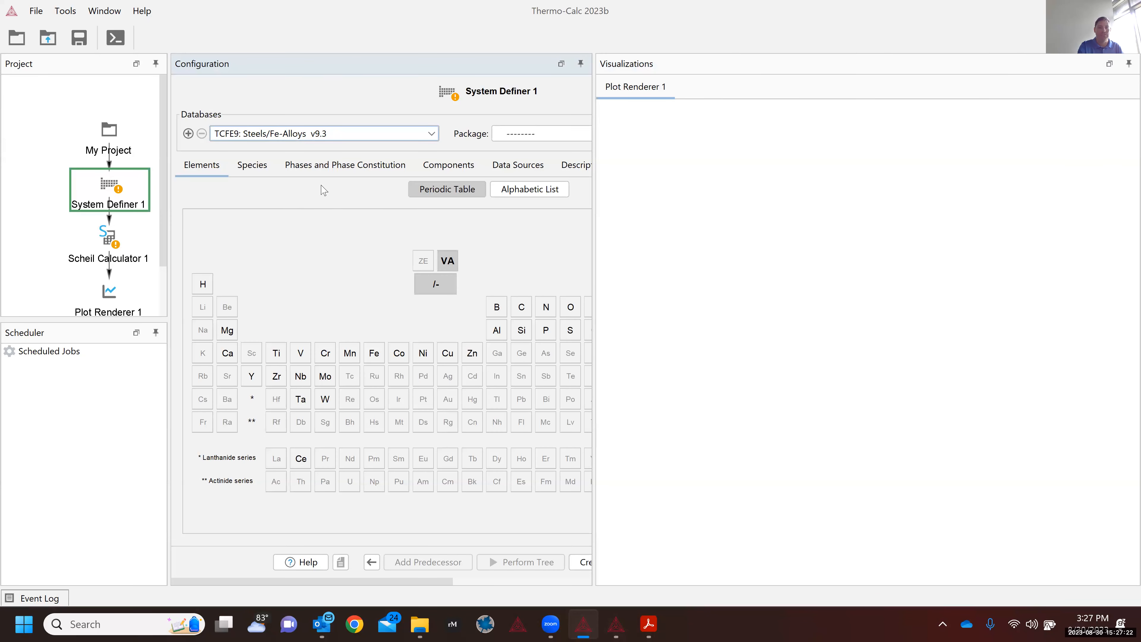
Step: Choose the ALDEMO database in System Definer 1, select Al and Cu, and view the phases
{"action": "left_click", "coordinate": [318, 135]}
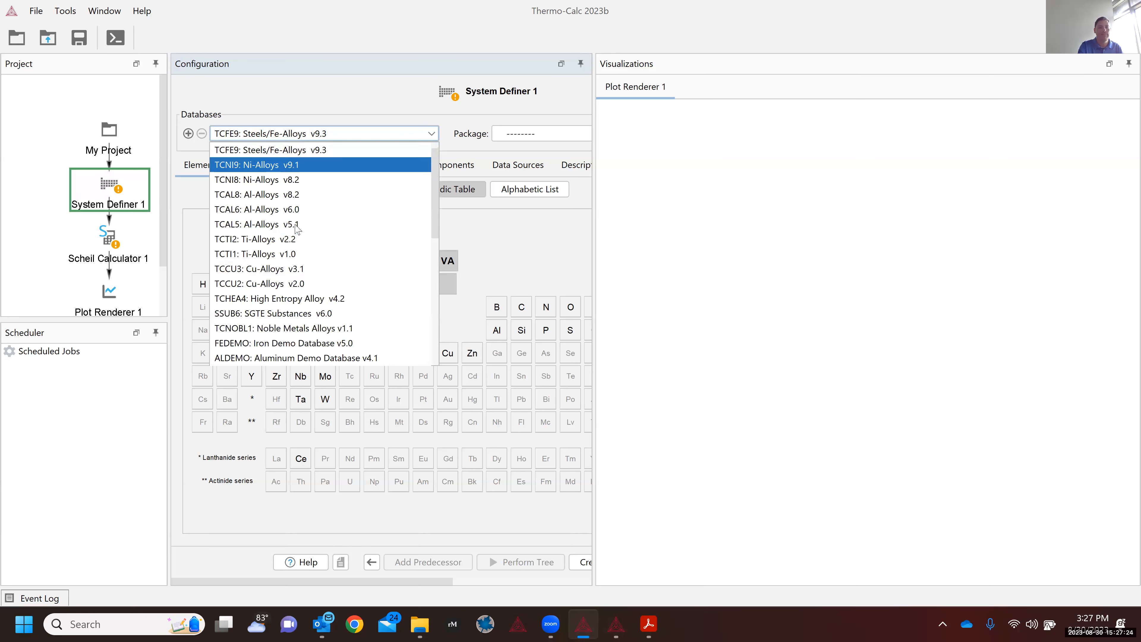
{"action": "left_click", "coordinate": [333, 358]}
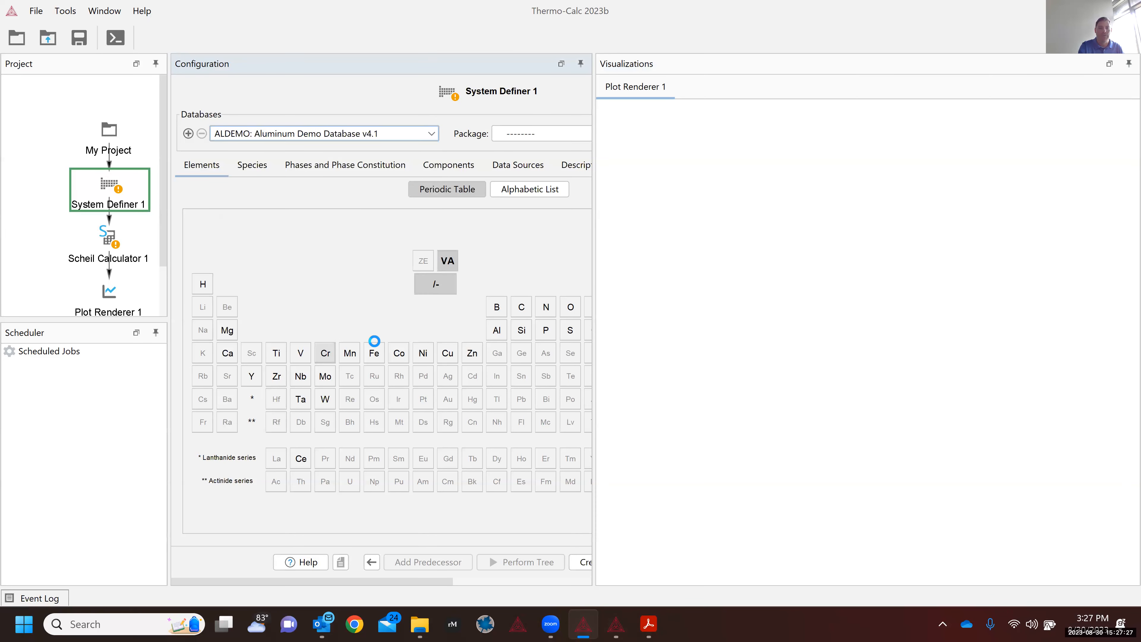
{"action": "left_click", "coordinate": [496, 331]}
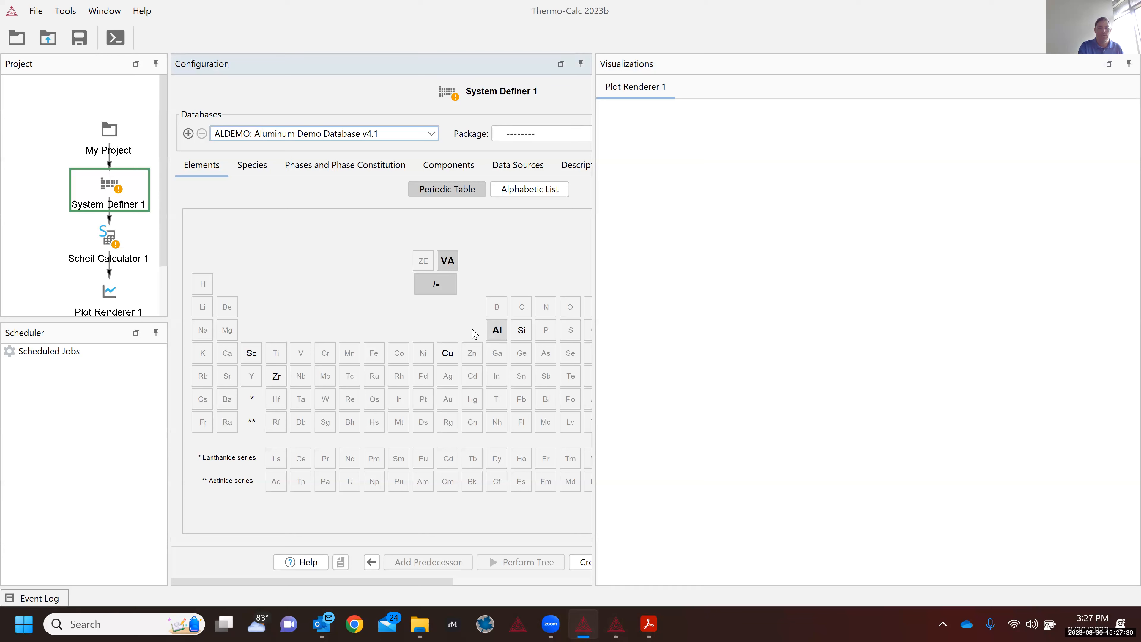
{"action": "left_click", "coordinate": [447, 353]}
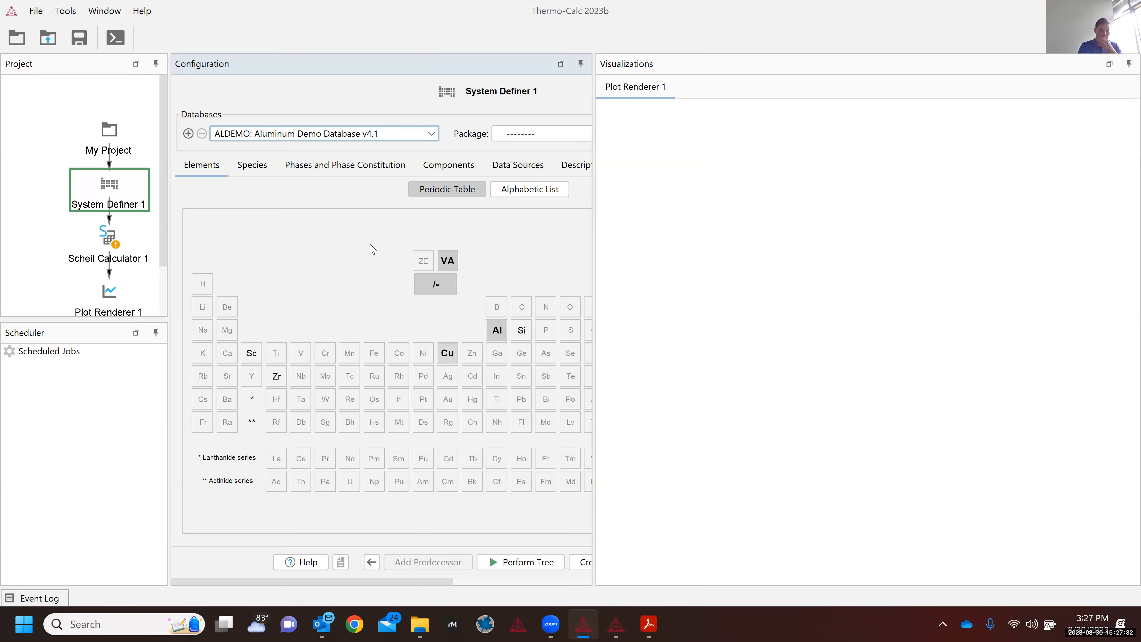
{"action": "left_click", "coordinate": [322, 174]}
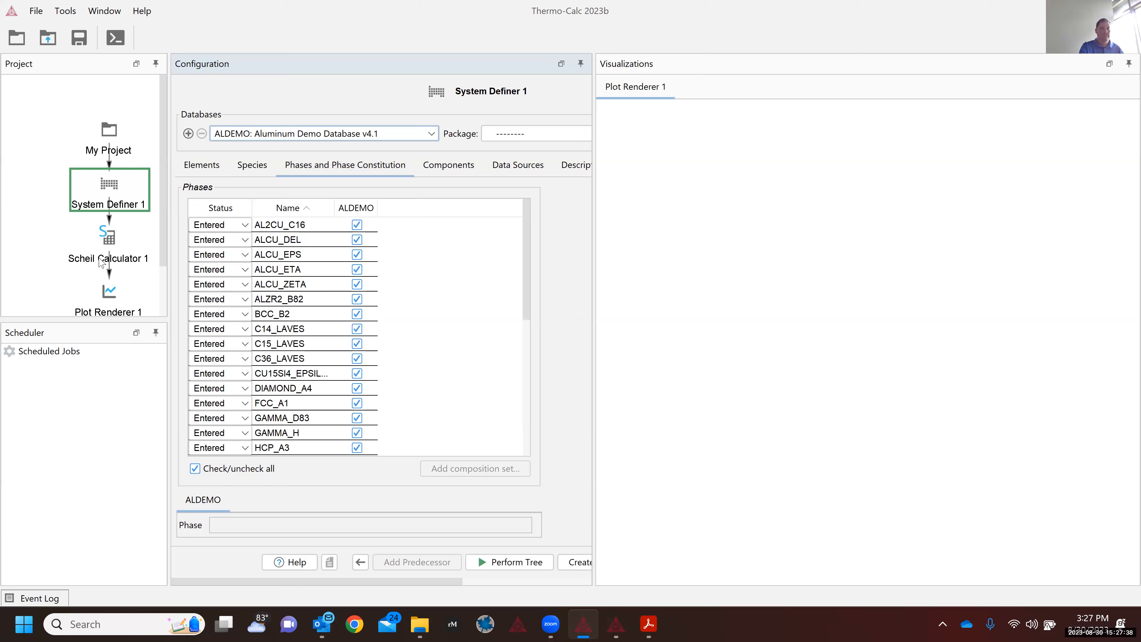
Step: In Scheil Calculator 1, enter a 1500 K start temperature and 4 mass percent Cu
{"action": "left_click", "coordinate": [107, 263]}
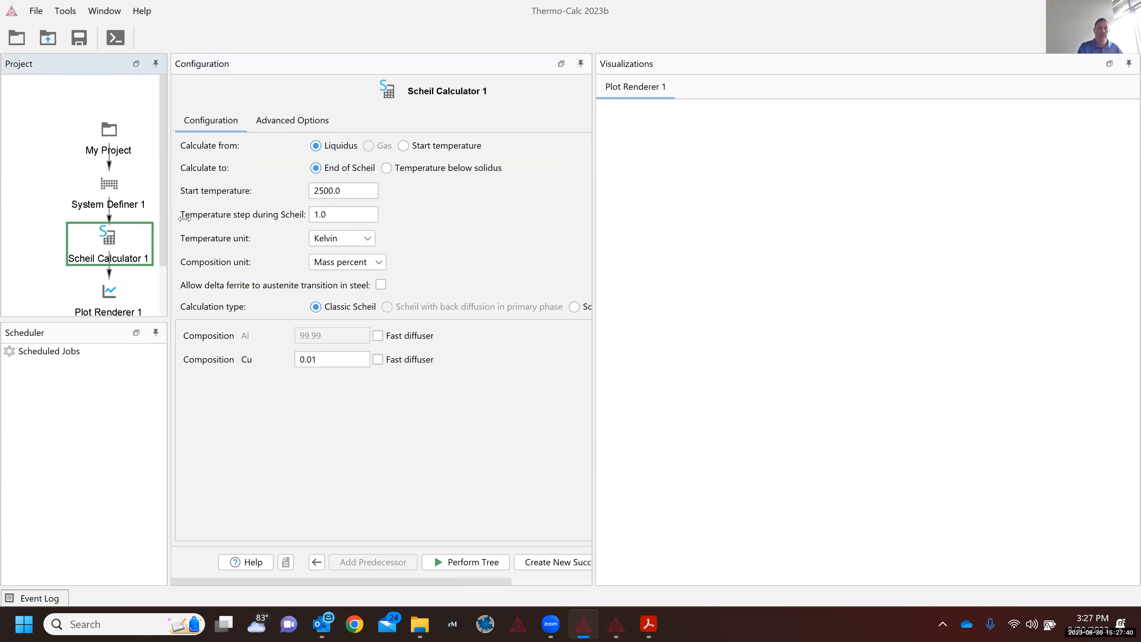
{"action": "double_click", "coordinate": [351, 190]}
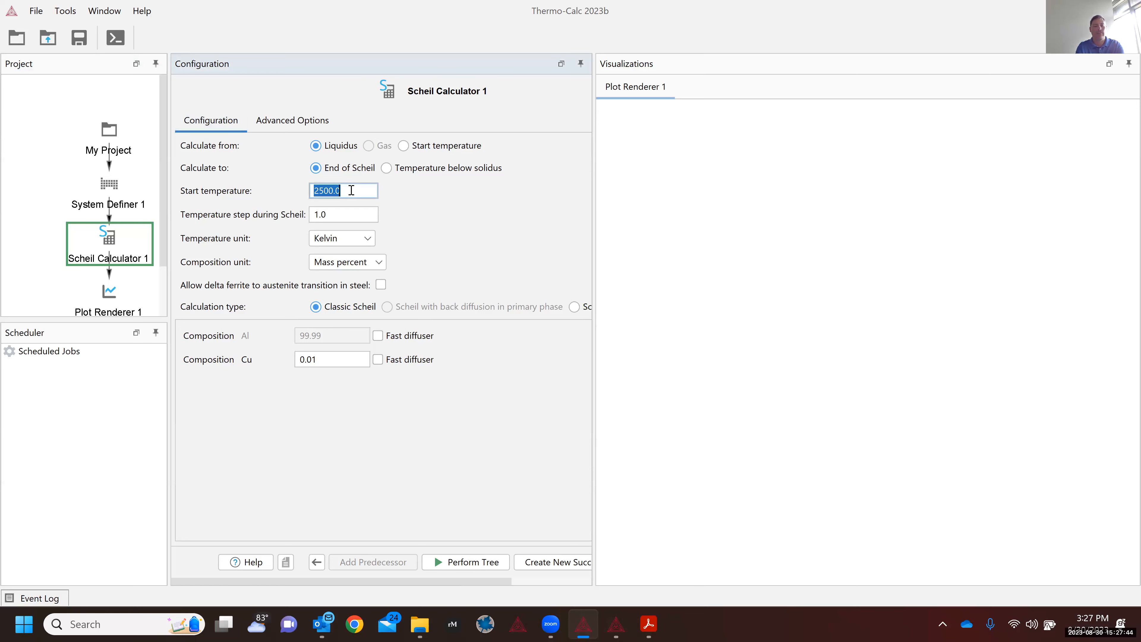
{"action": "type", "text": "1500"}
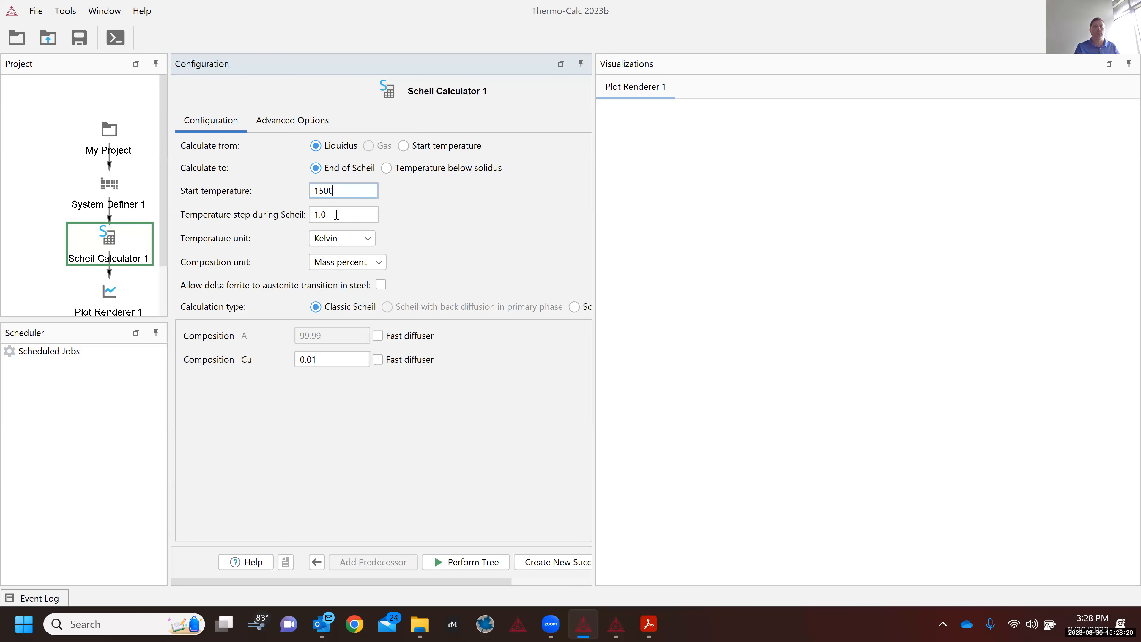
{"action": "double_click", "coordinate": [317, 359]}
{"action": "type", "text": "4"}
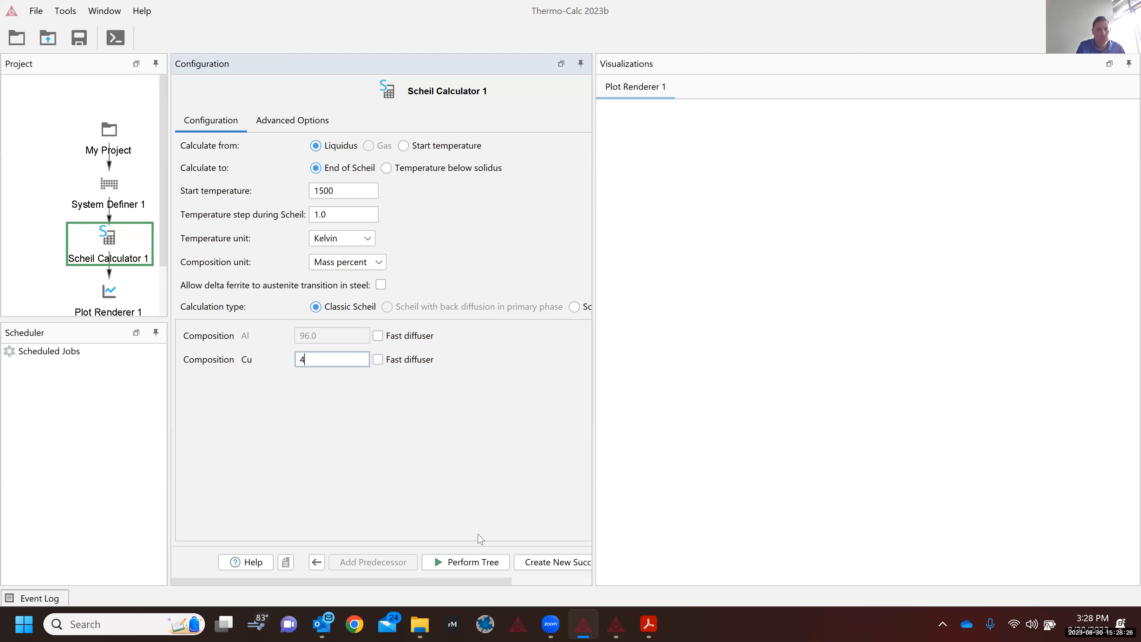
Step: Run the tree to plot Al-4Cu Scheil temperature versus solid fraction, shrinking the legend and moving it lower-left
{"action": "left_click", "coordinate": [464, 567]}
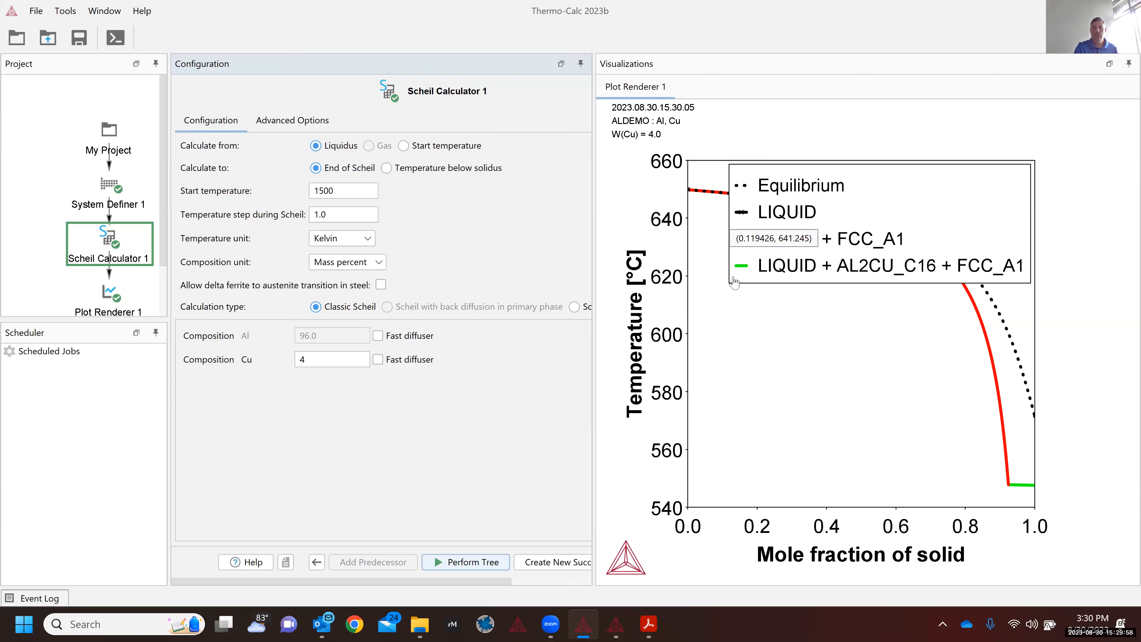
{"action": "left_click_drag", "start_coordinate": [731, 281], "coordinate": [770, 260]}
{"action": "mouse_move", "coordinate": [906, 228]}
{"action": "left_mouse_down"}
{"action": "mouse_move", "coordinate": [995, 307]}
{"action": "mouse_move", "coordinate": [887, 491]}
{"action": "mouse_move", "coordinate": [885, 452]}
{"action": "mouse_move", "coordinate": [834, 400]}
{"action": "left_mouse_up"}
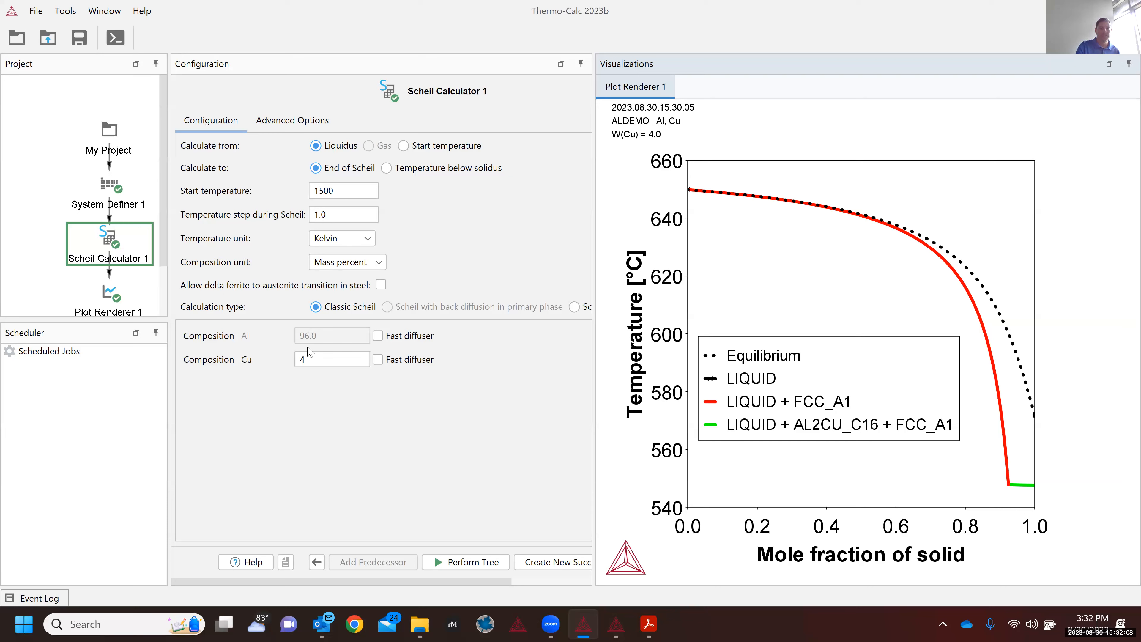
{"action": "left_click", "coordinate": [108, 308]}
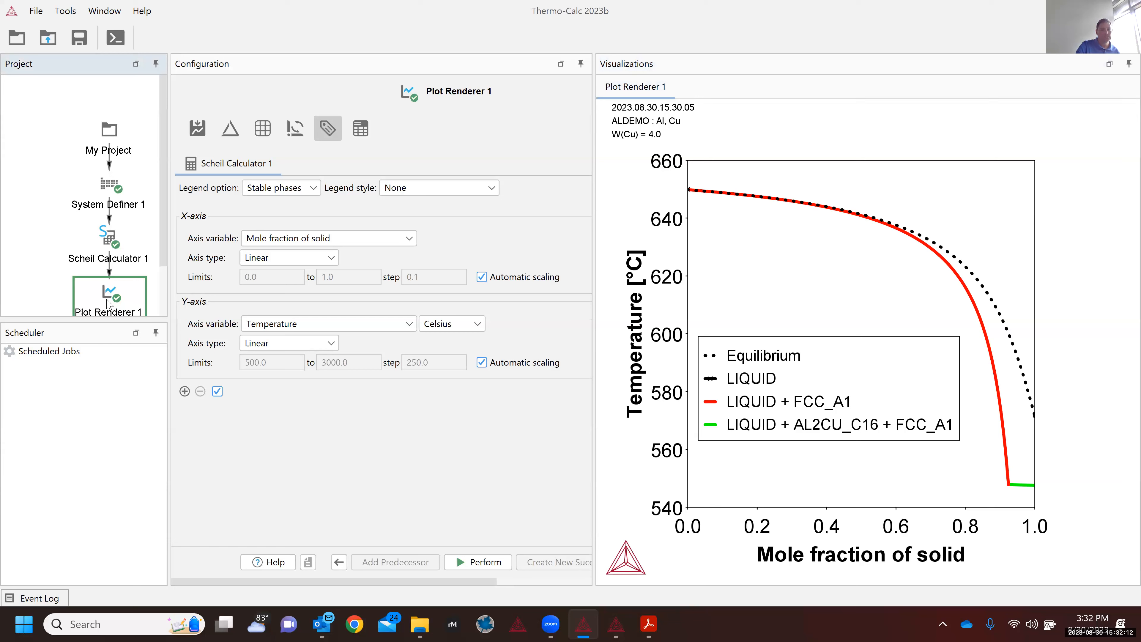
Step: Plot volume fraction of solid phase for All phases on the Y-axis and rerun the plot
{"action": "left_click", "coordinate": [350, 325]}
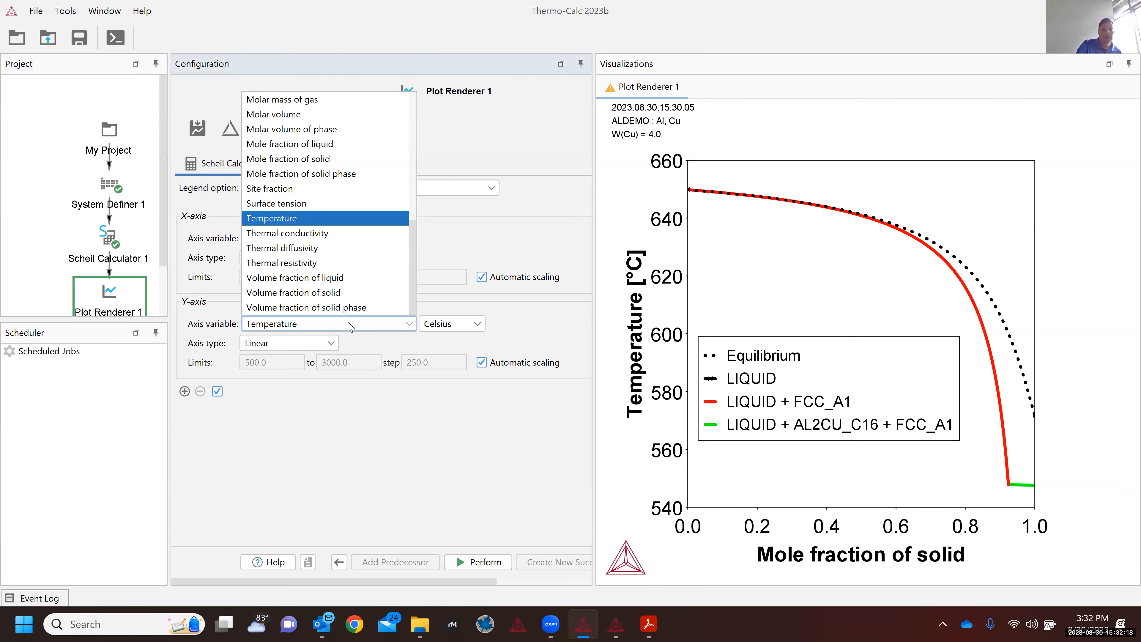
{"action": "left_click", "coordinate": [337, 308]}
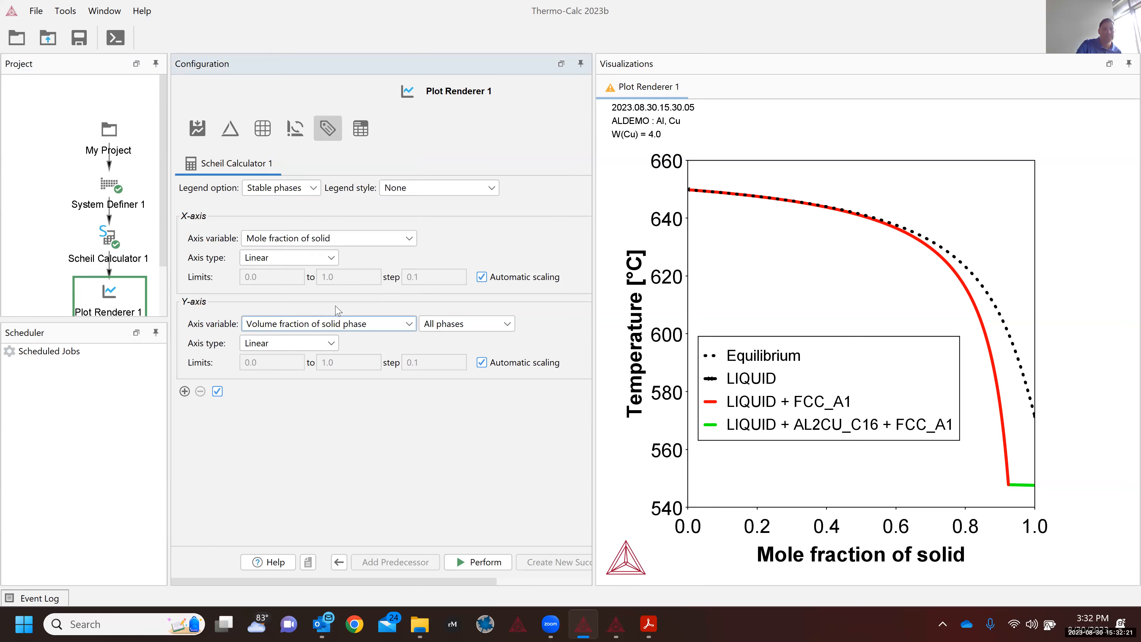
{"action": "left_click", "coordinate": [457, 324]}
{"action": "left_click", "coordinate": [449, 310]}
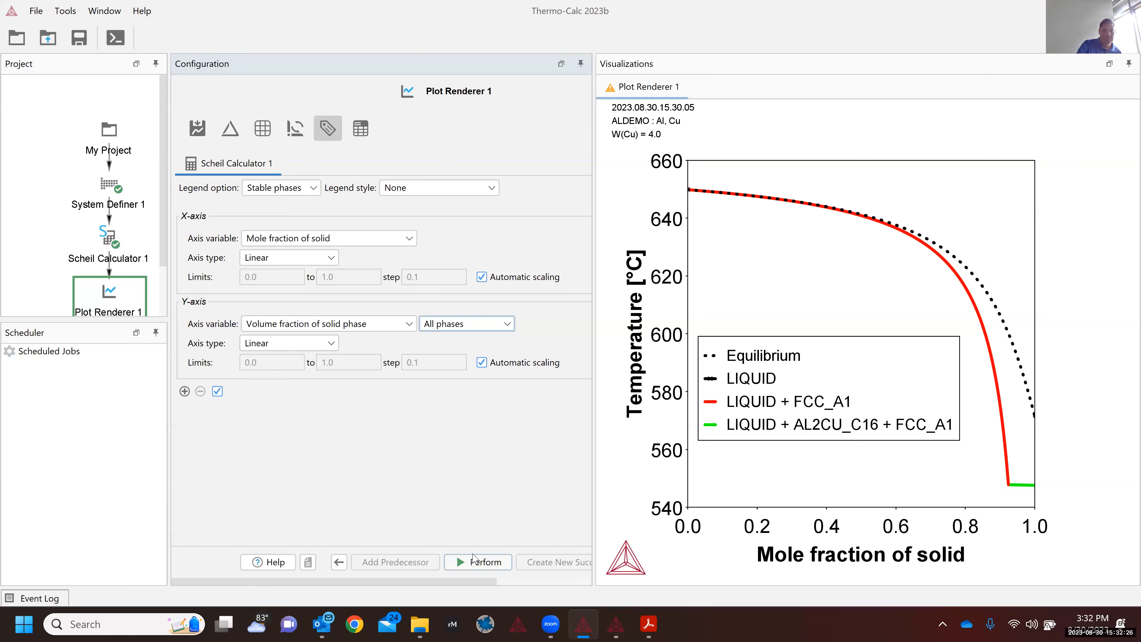
{"action": "left_click", "coordinate": [473, 562]}
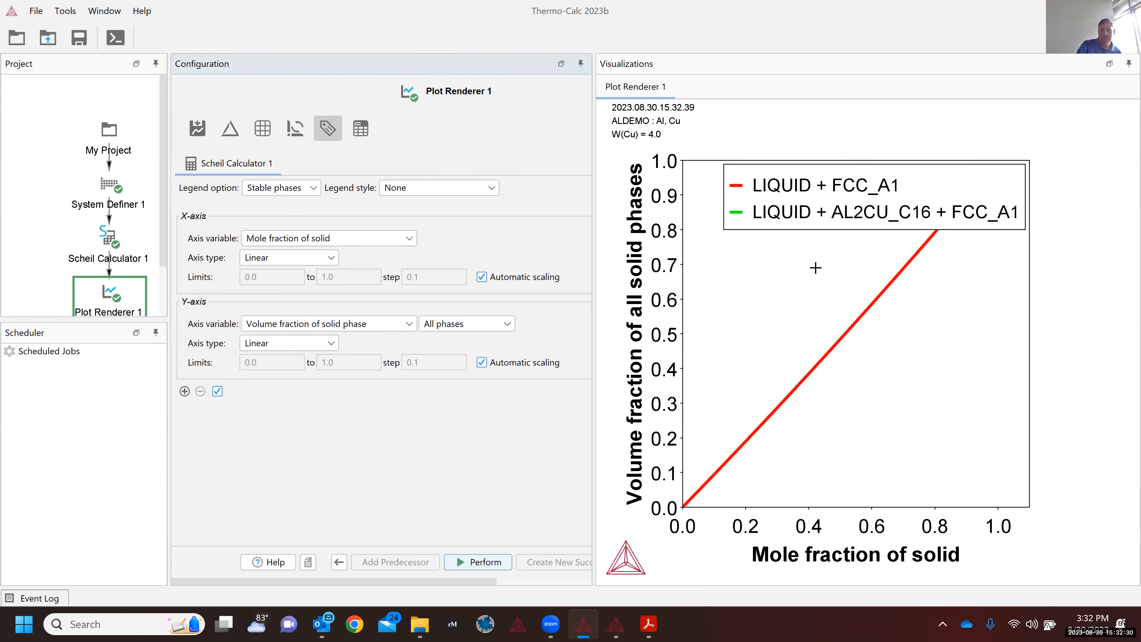
Step: Narrow the legend and move it up-left to uncover the green Al2Cu eutectic segment
{"action": "left_click_drag", "start_coordinate": [724, 223], "coordinate": [805, 226]}
{"action": "left_click_drag", "start_coordinate": [914, 195], "coordinate": [811, 201]}
{"action": "left_click_drag", "start_coordinate": [803, 187], "coordinate": [796, 173]}
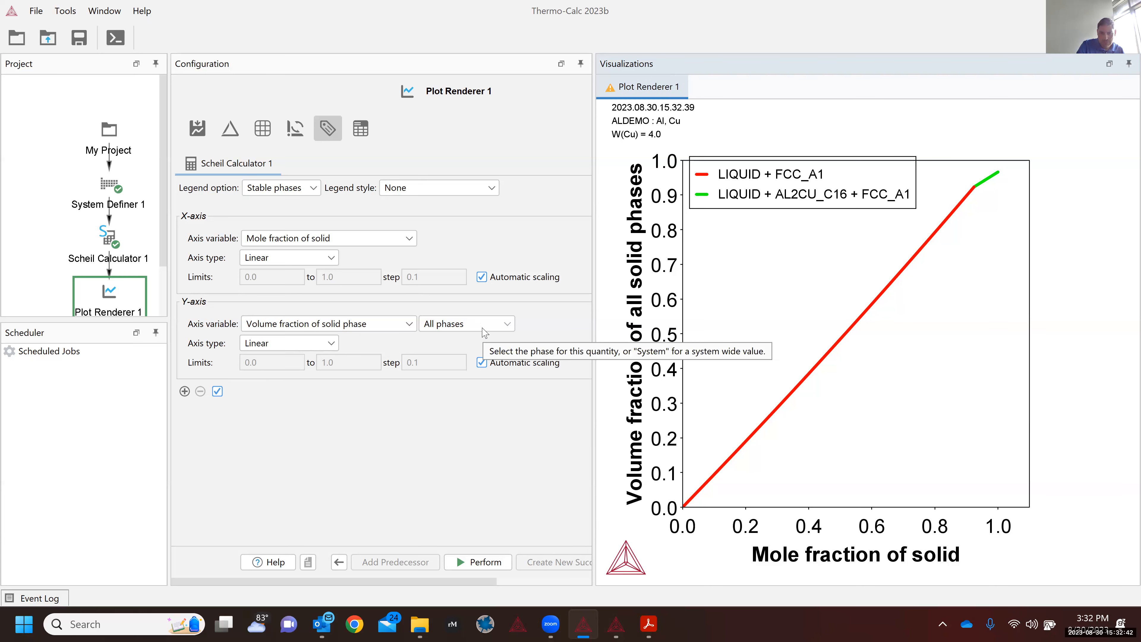
Step: Review the phase choices for the volume-fraction Y-axis, keeping All phases
{"action": "left_click", "coordinate": [483, 325]}
{"action": "left_click", "coordinate": [490, 301]}
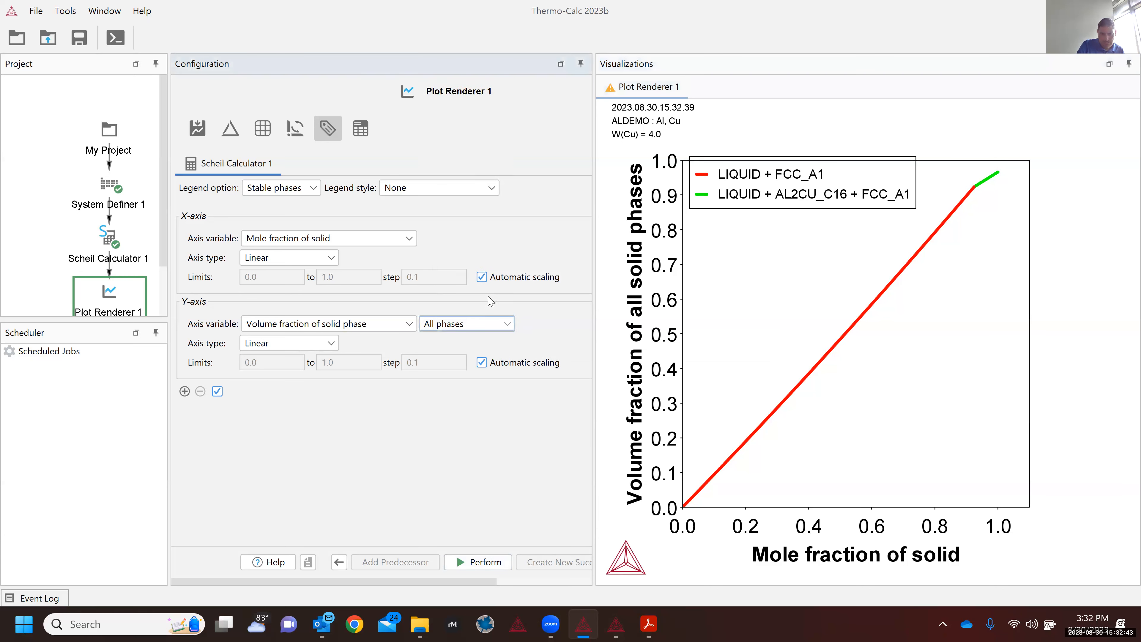
{"action": "left_click", "coordinate": [482, 326]}
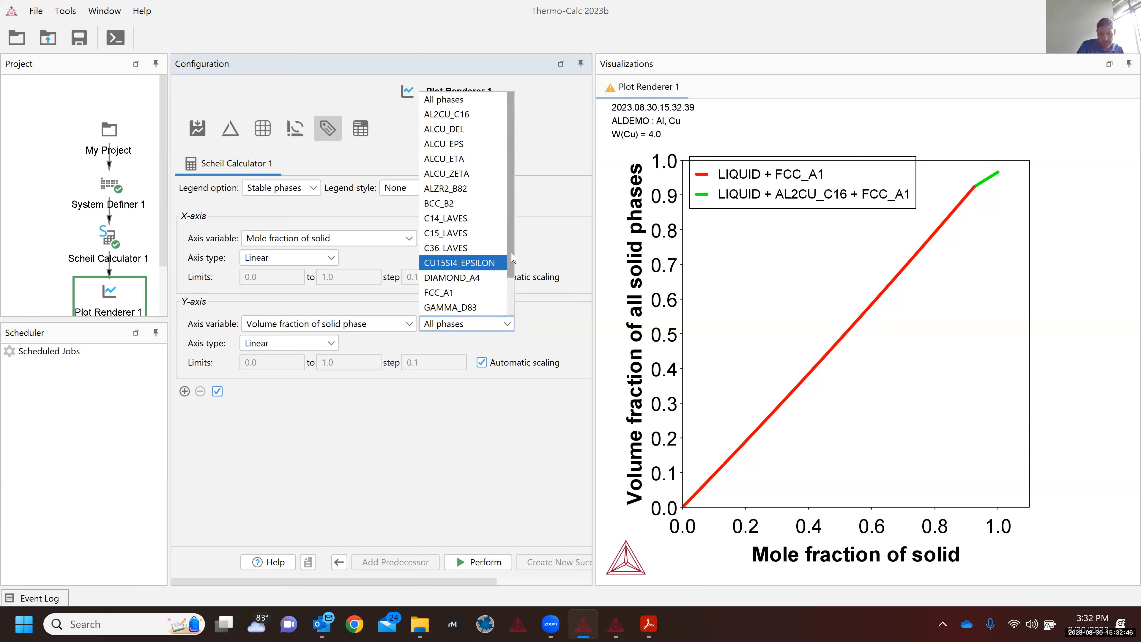
Step: Plot FCC_A1 volume fraction on the first Y-axis and add a second axis set for AL2CU_C16
{"action": "scroll", "coordinate": [512, 270], "scroll_direction": "down", "scroll_amount": 1}
{"action": "left_click", "coordinate": [474, 277]}
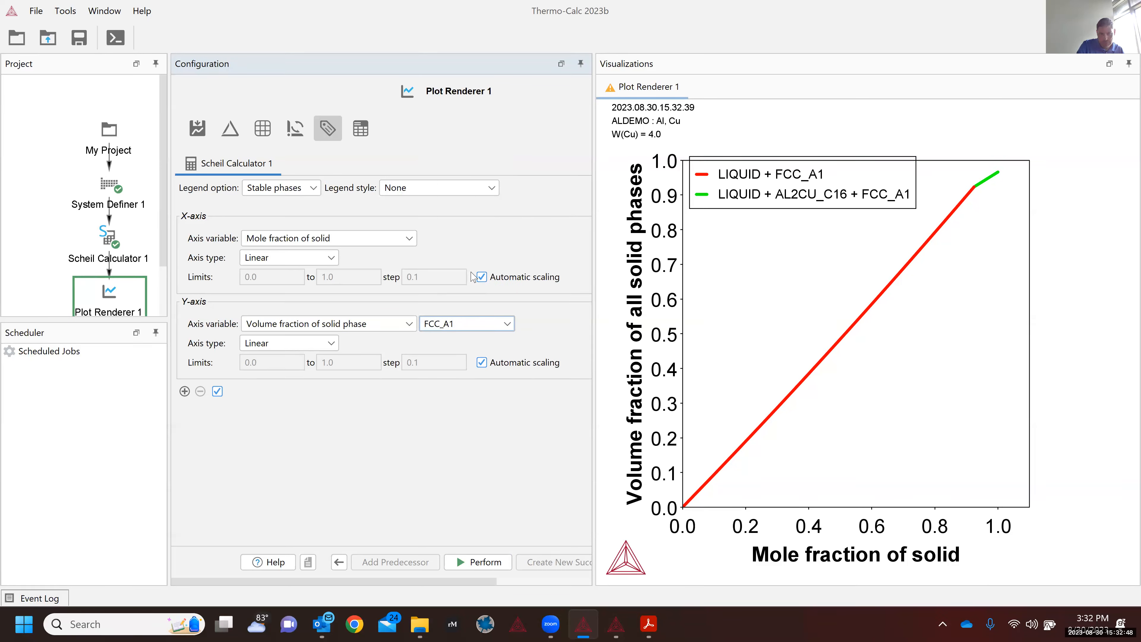
{"action": "left_click", "coordinate": [189, 397]}
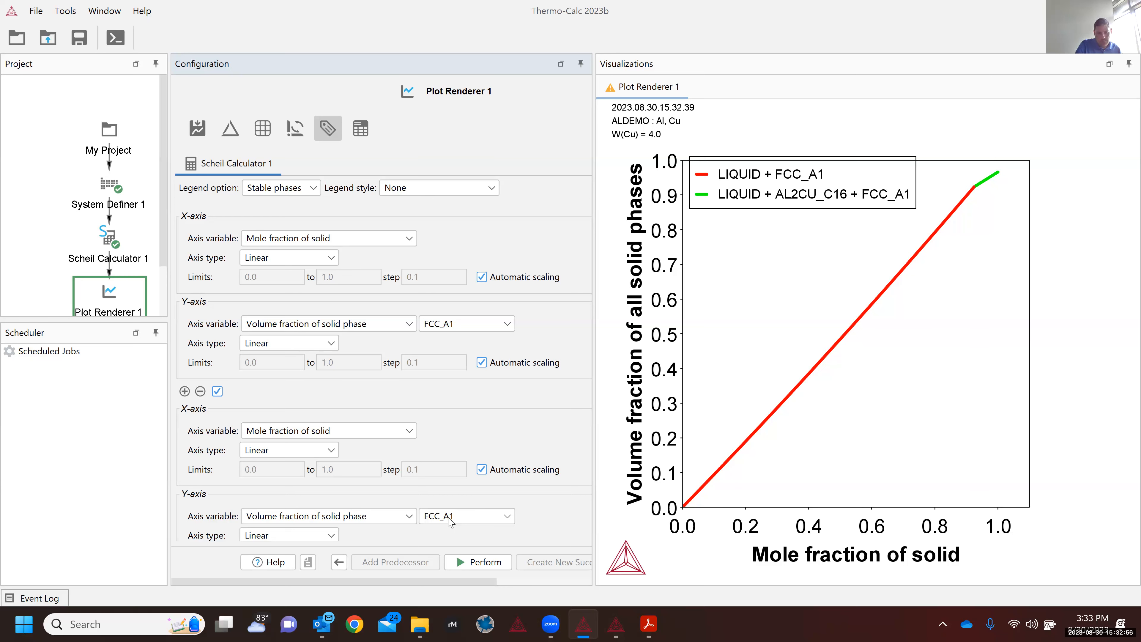
{"action": "left_click", "coordinate": [449, 520]}
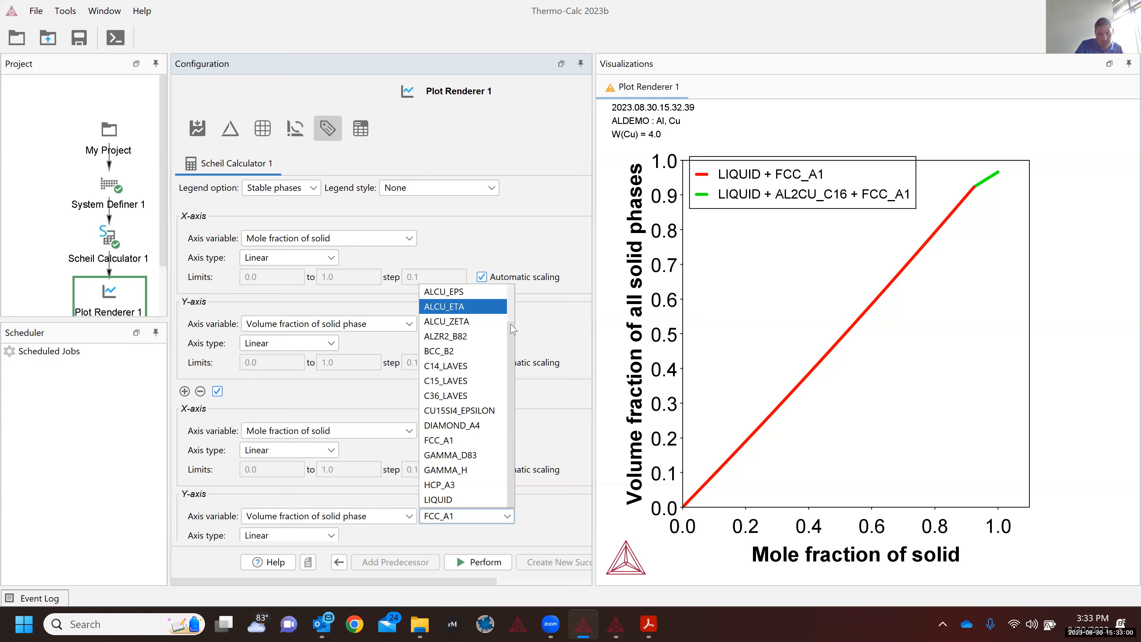
{"action": "scroll", "coordinate": [515, 304], "scroll_direction": "up", "scroll_amount": 1}
{"action": "scroll", "coordinate": [515, 302], "scroll_direction": "up", "scroll_amount": 1}
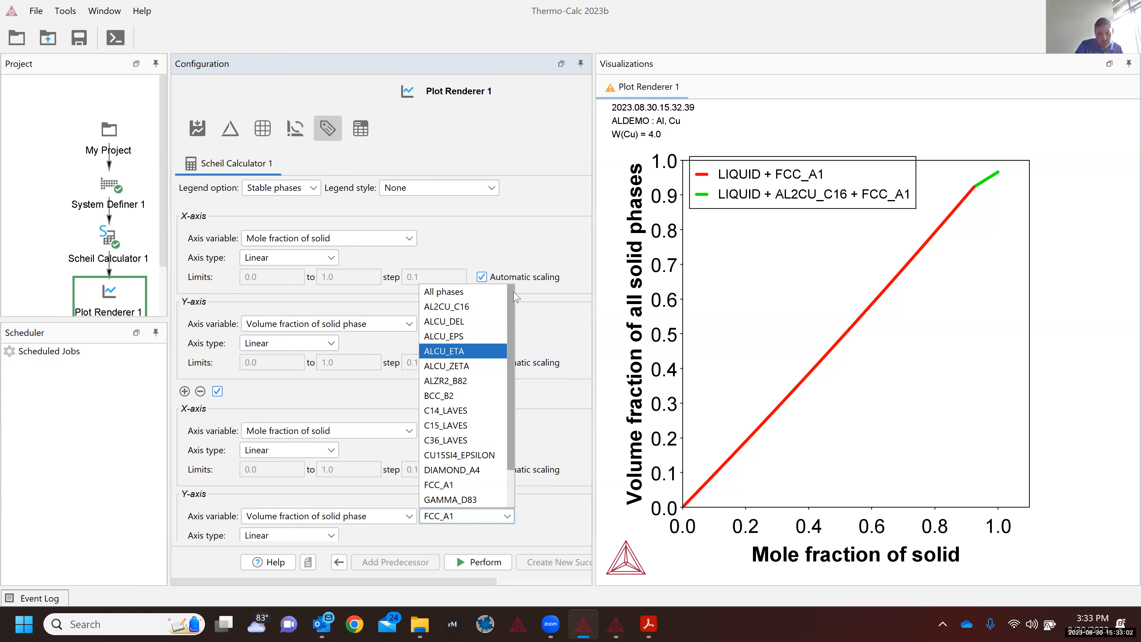
{"action": "left_click", "coordinate": [467, 310]}
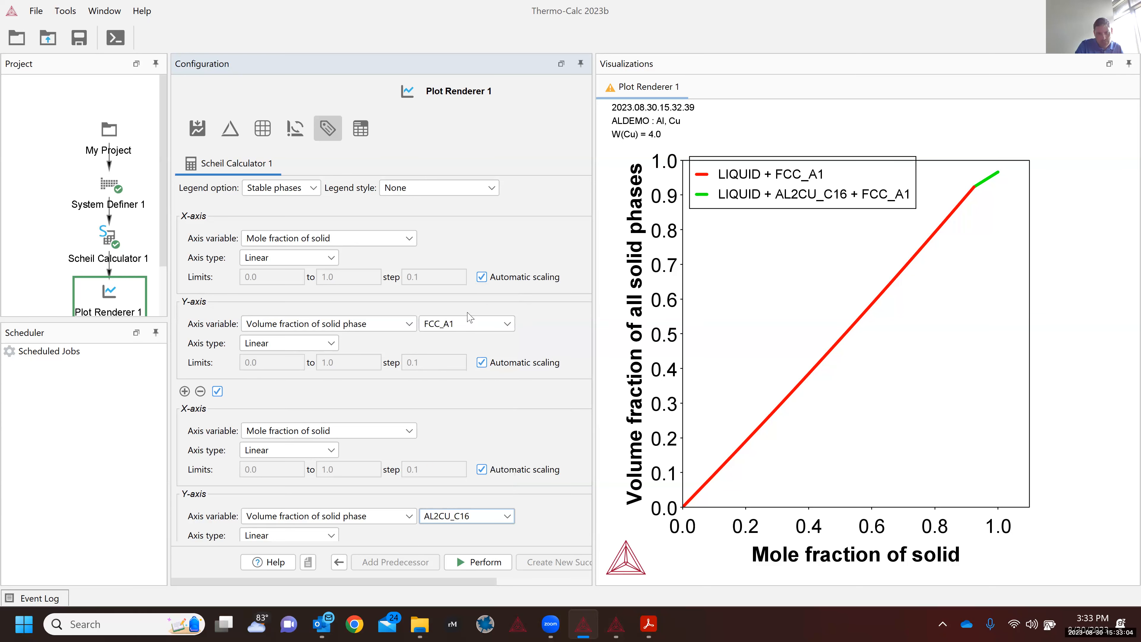
{"action": "left_click", "coordinate": [484, 328]}
{"action": "left_click", "coordinate": [483, 324]}
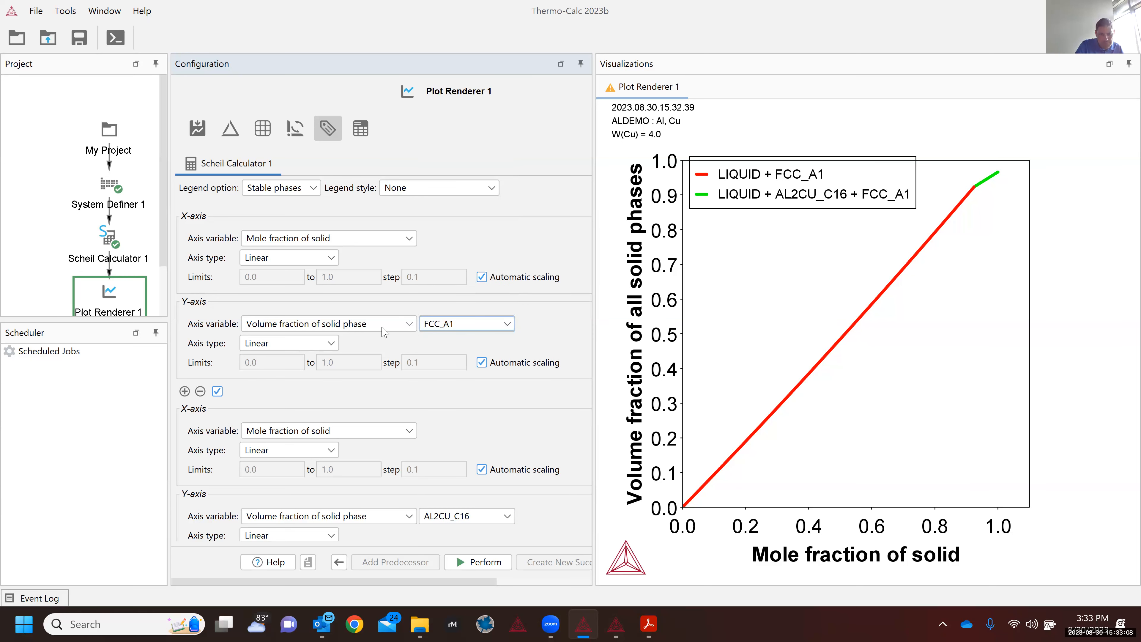
{"action": "left_click", "coordinate": [383, 330]}
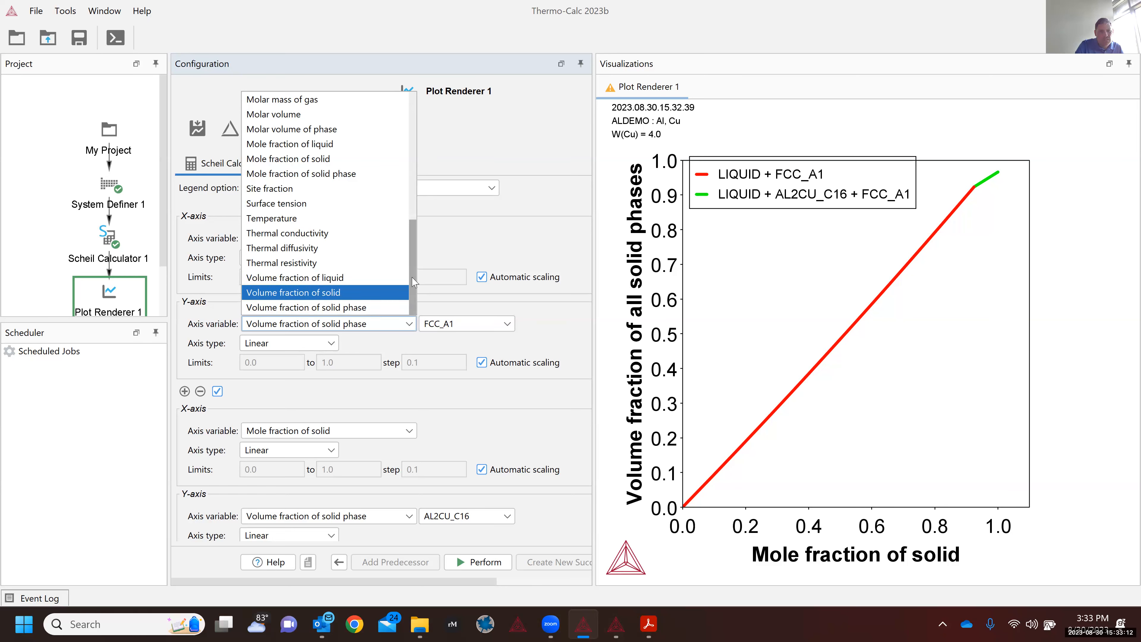
{"action": "scroll", "coordinate": [414, 282], "scroll_direction": "up", "scroll_amount": 1}
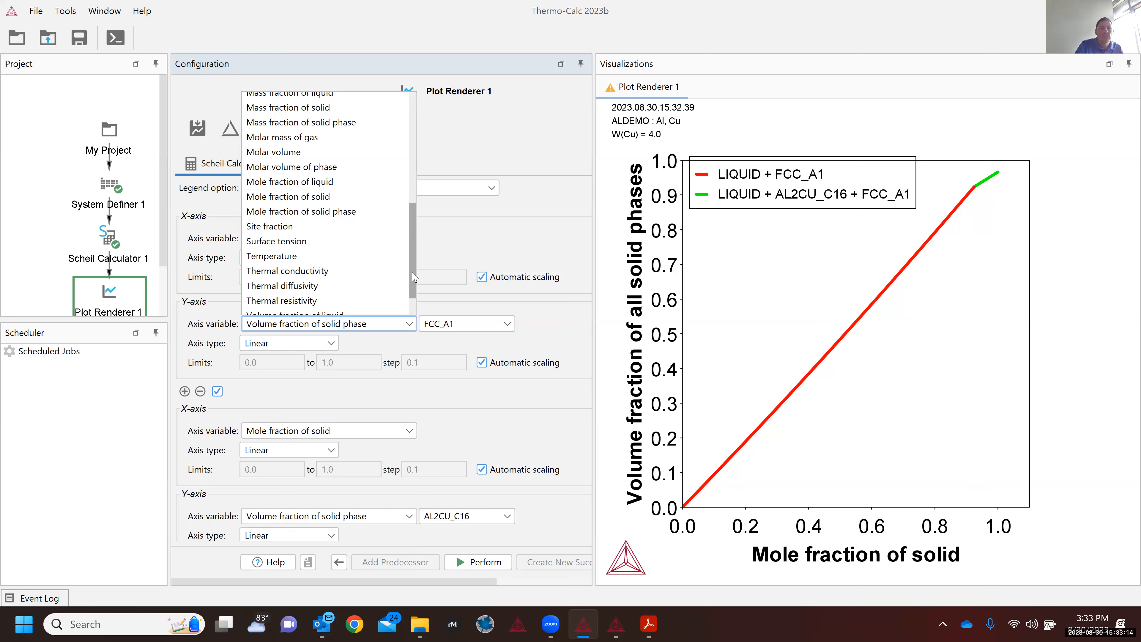
{"action": "scroll", "coordinate": [413, 277], "scroll_direction": "up", "scroll_amount": 2}
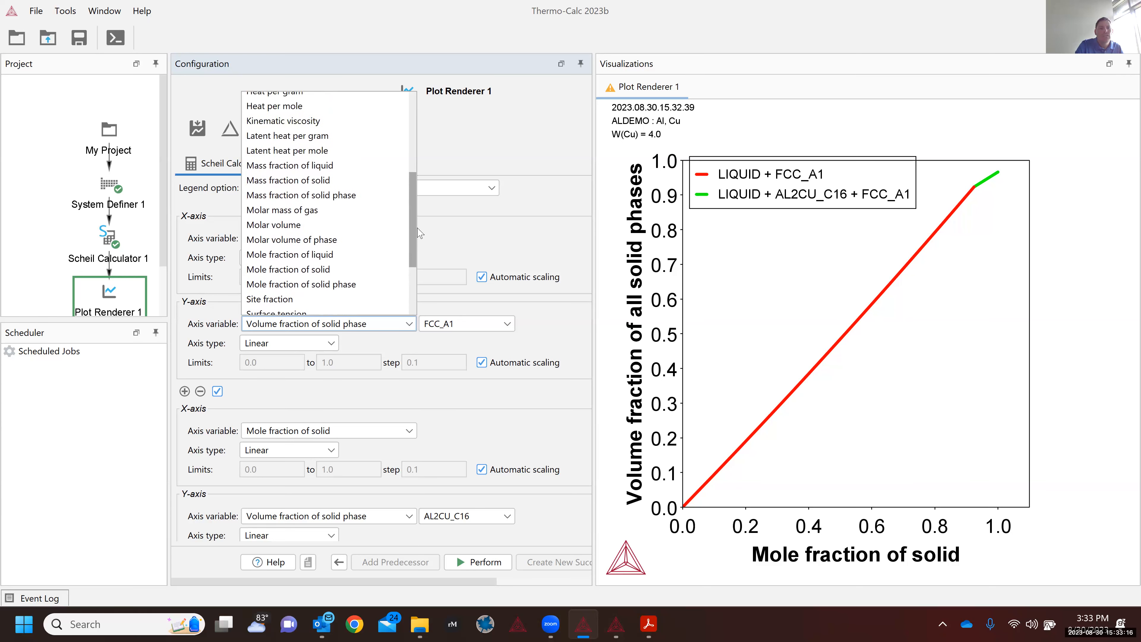
{"action": "scroll", "coordinate": [418, 232], "scroll_direction": "up", "scroll_amount": 1}
{"action": "scroll", "coordinate": [421, 200], "scroll_direction": "up", "scroll_amount": 3}
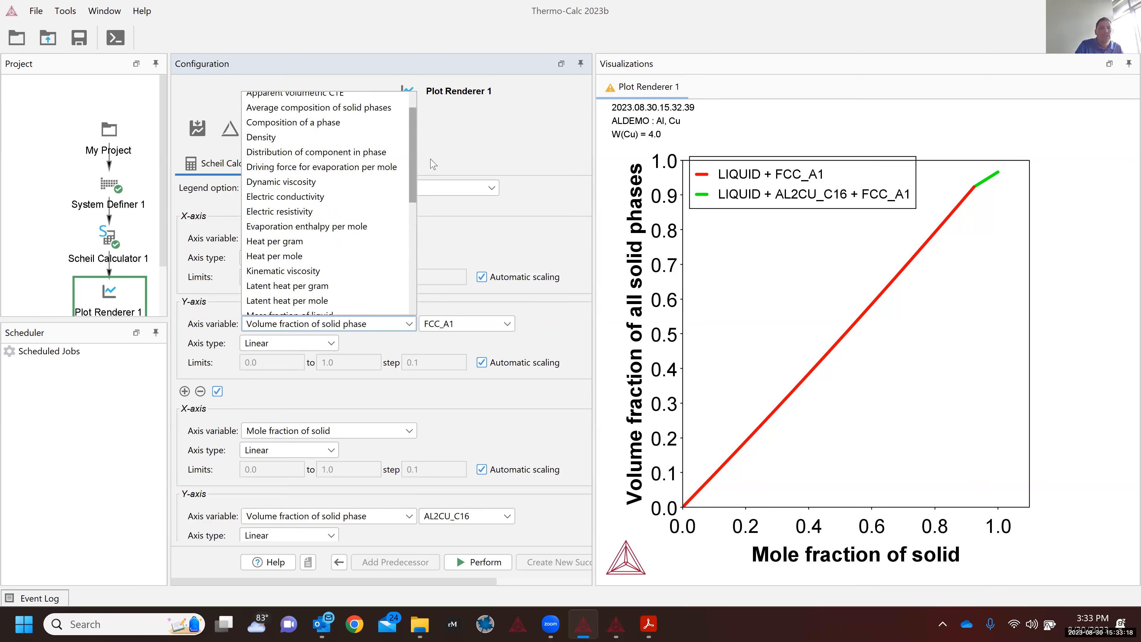
{"action": "scroll", "coordinate": [433, 162], "scroll_direction": "up", "scroll_amount": 1}
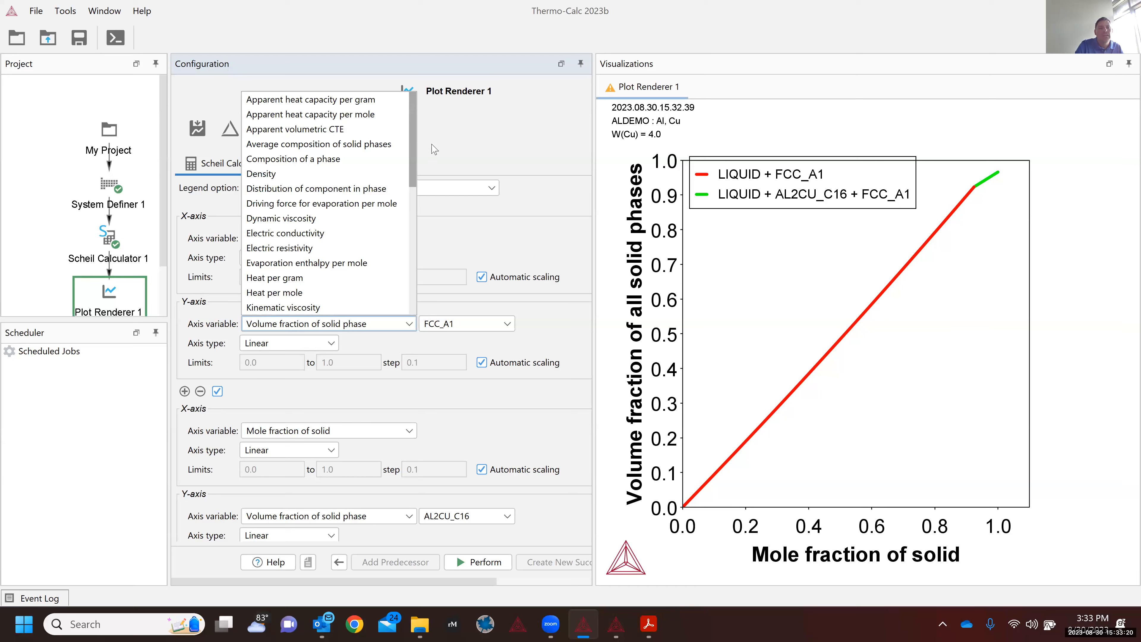
{"action": "scroll", "coordinate": [423, 184], "scroll_direction": "down", "scroll_amount": 1}
{"action": "scroll", "coordinate": [420, 202], "scroll_direction": "down", "scroll_amount": 4}
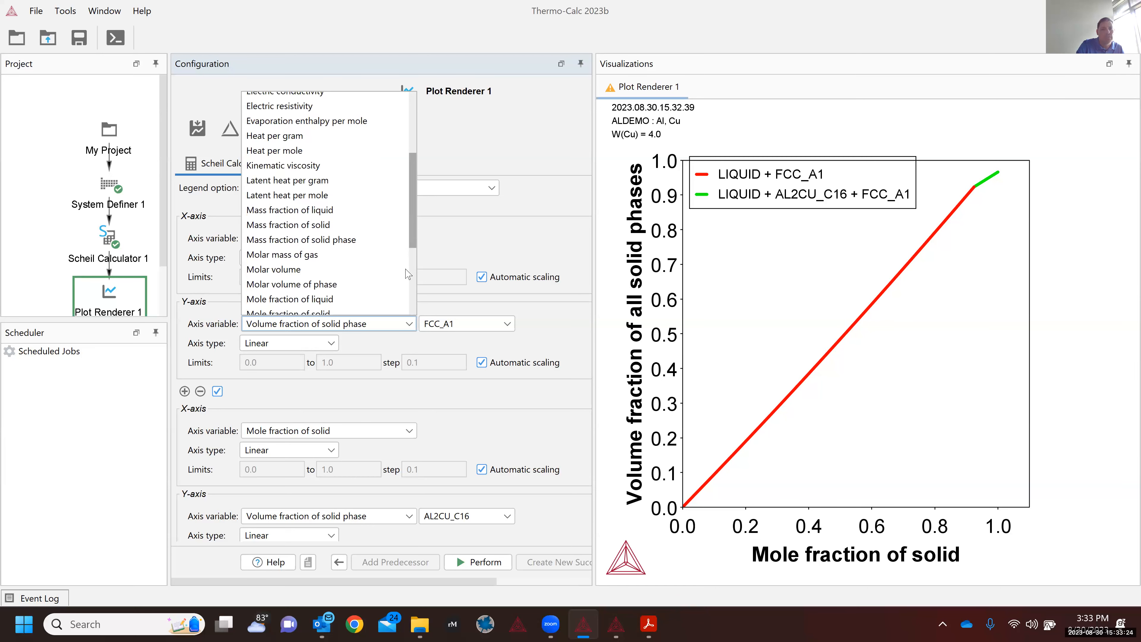
{"action": "scroll", "coordinate": [406, 270], "scroll_direction": "down", "scroll_amount": 4}
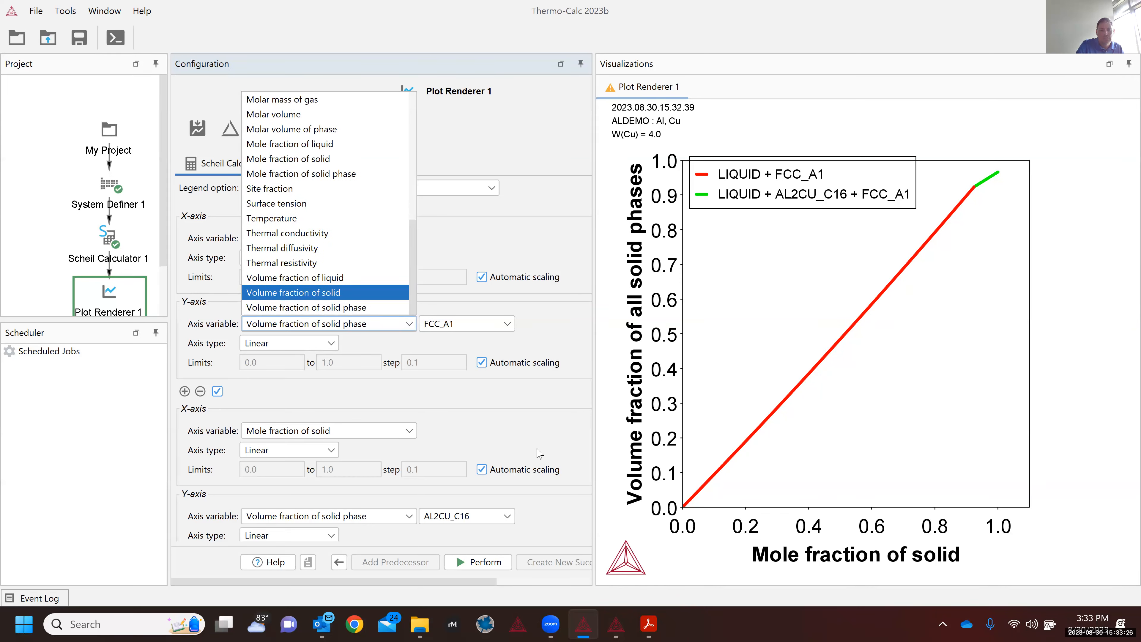
{"action": "left_click", "coordinate": [474, 598]}
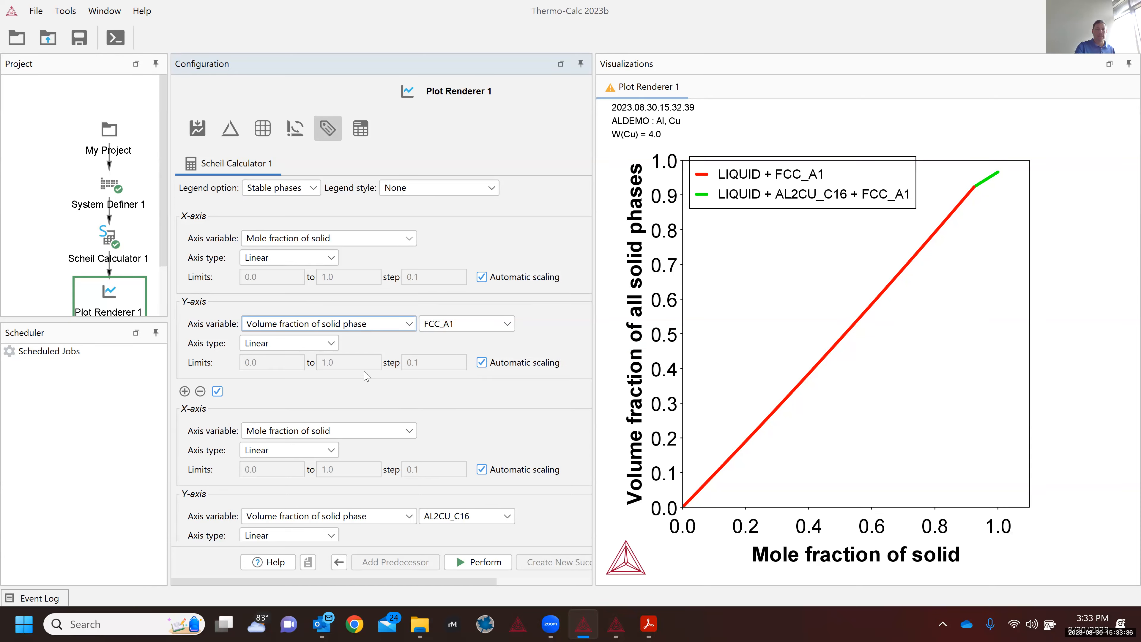
Step: Re-render with FCC_A1 and AL2CU_C16 volume fractions on separate axes, moving the legend left
{"action": "left_click", "coordinate": [472, 563]}
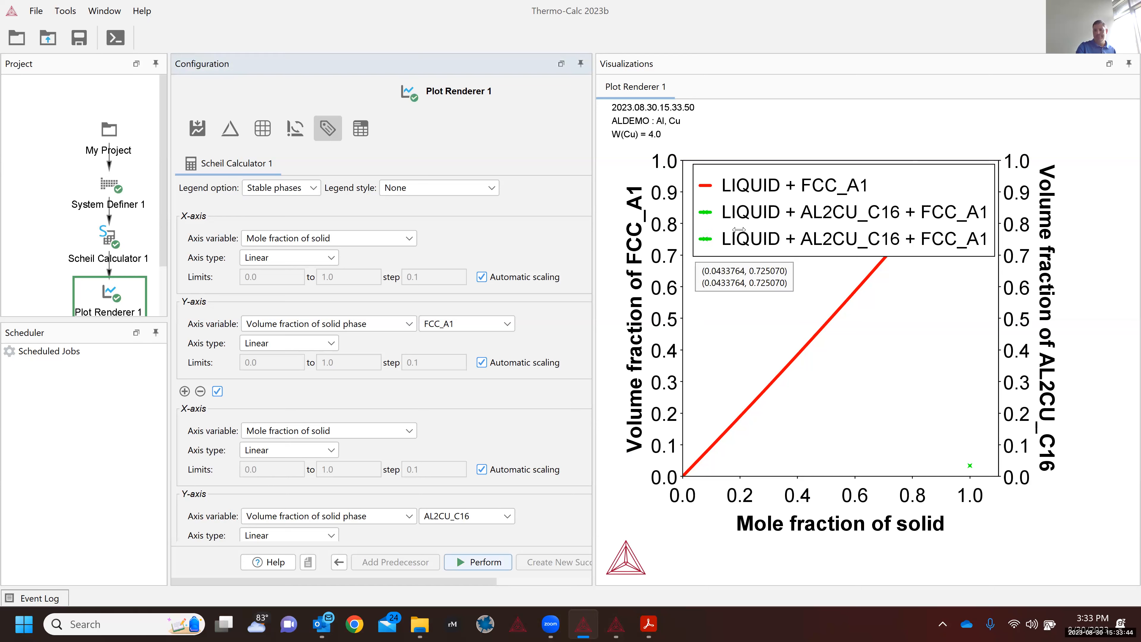
{"action": "scroll", "coordinate": [742, 236], "scroll_direction": "down", "scroll_amount": 4}
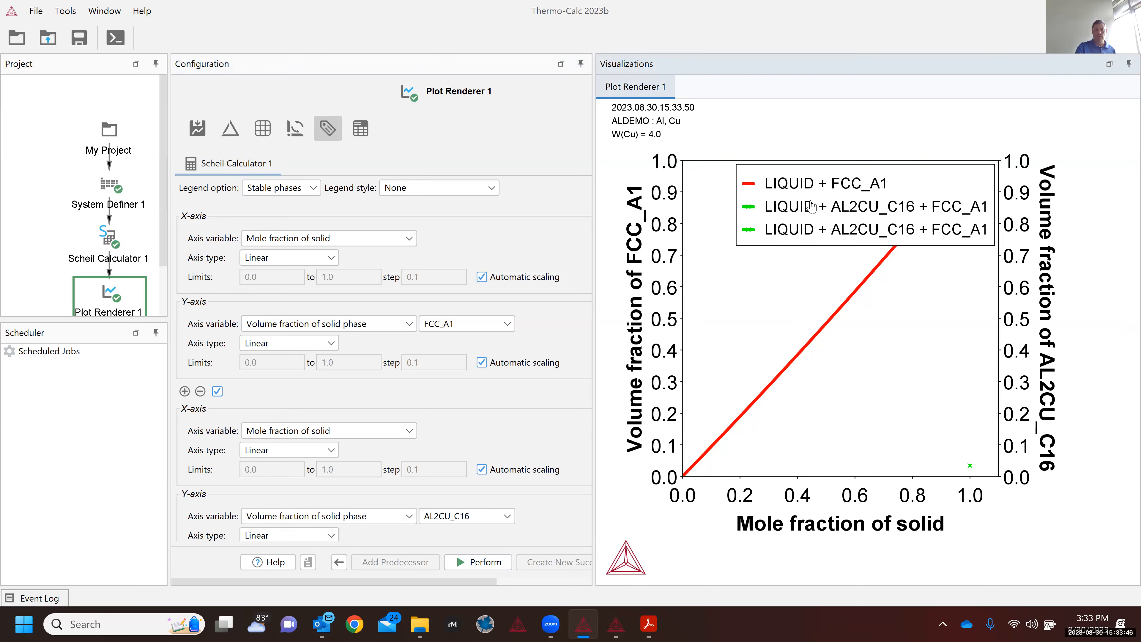
{"action": "left_click_drag", "start_coordinate": [798, 210], "coordinate": [828, 206]}
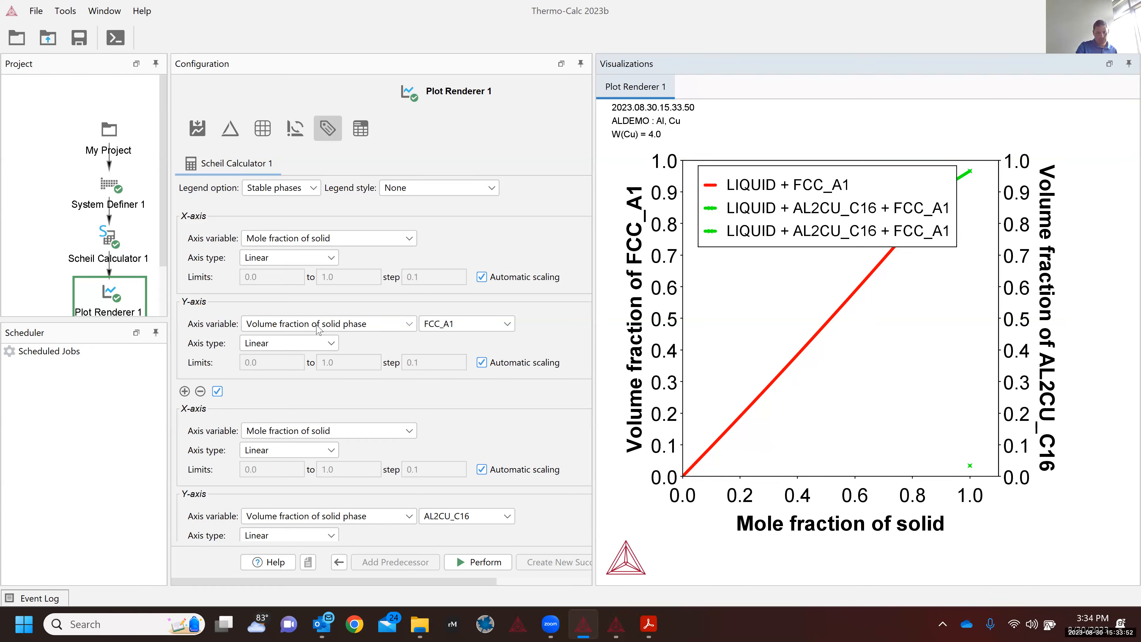
{"action": "left_click", "coordinate": [200, 393]}
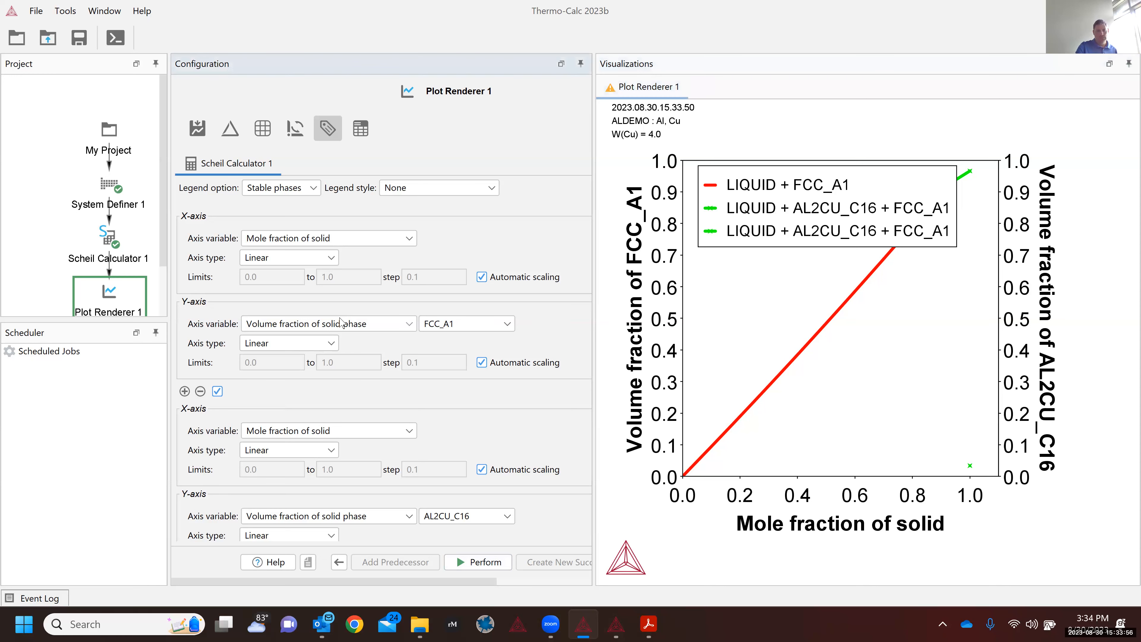
Step: Remove the FCC_A1 axis set, leaving volume fraction of solid phase for AL2CU_C16
{"action": "left_click", "coordinate": [200, 391]}
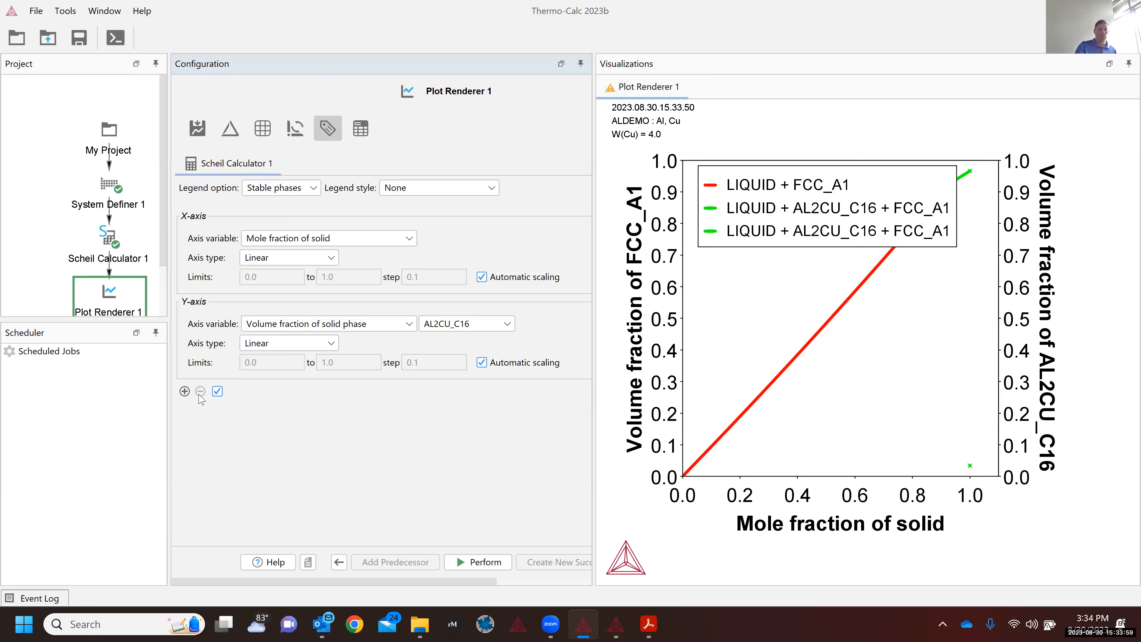
{"action": "left_click", "coordinate": [357, 327]}
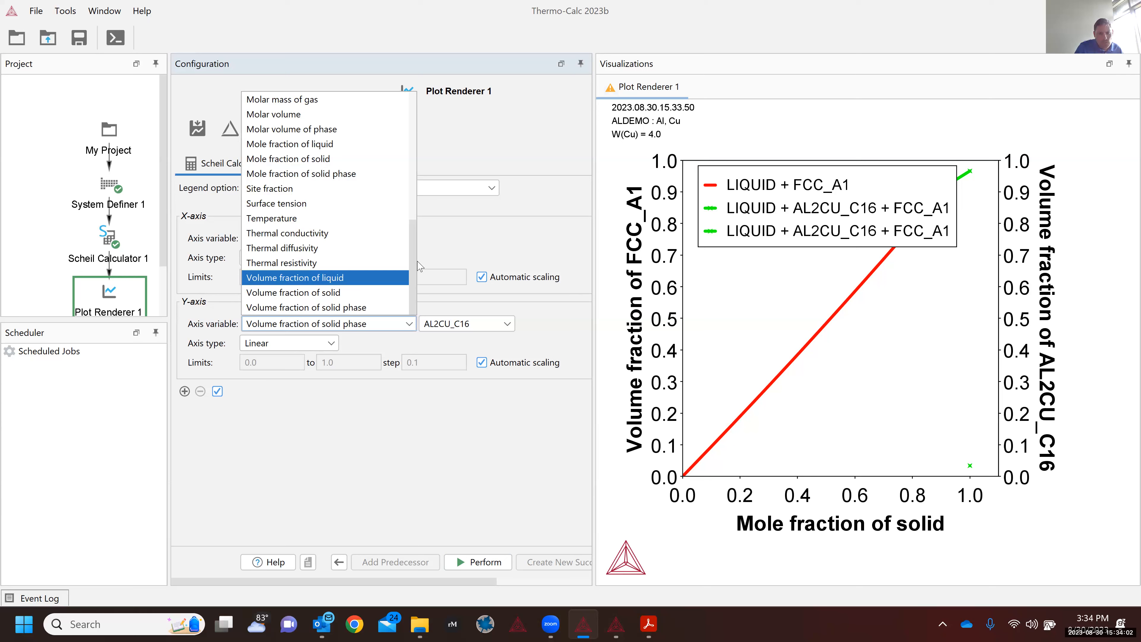
{"action": "scroll", "coordinate": [403, 291], "scroll_direction": "up", "scroll_amount": 1}
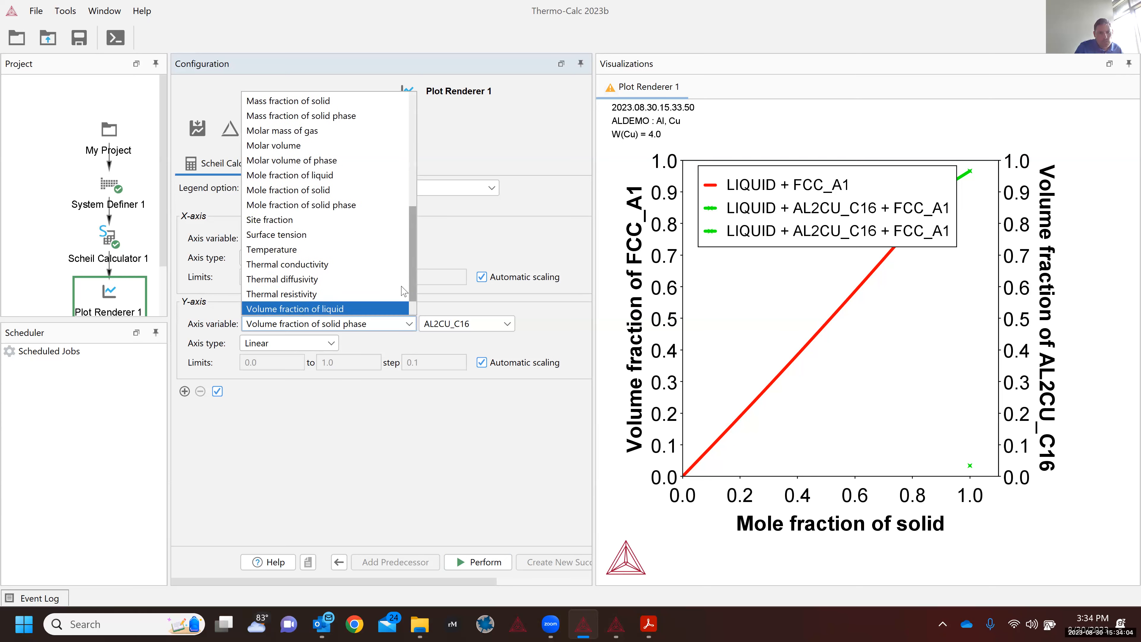
{"action": "scroll", "coordinate": [403, 292], "scroll_direction": "down", "scroll_amount": 1}
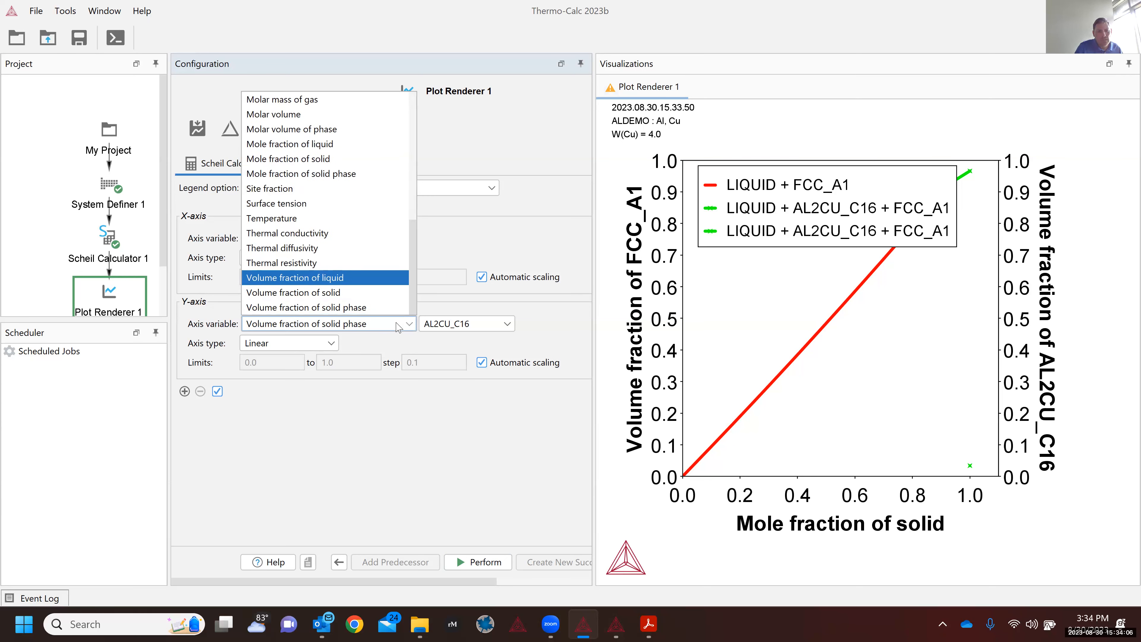
{"action": "left_click", "coordinate": [373, 309]}
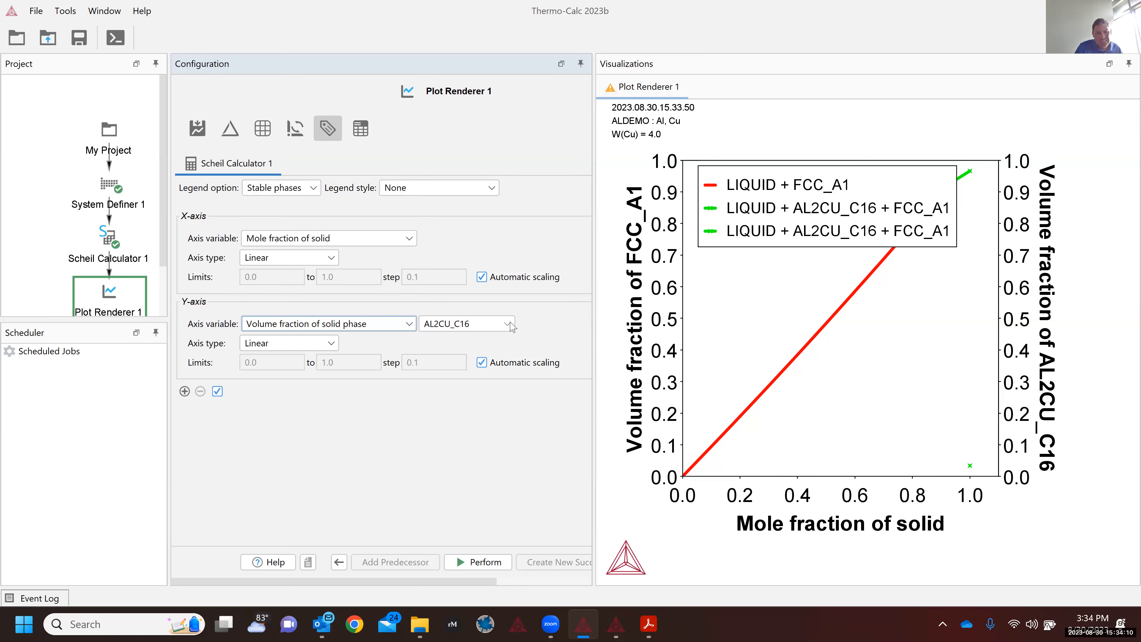
Step: Check the Y-axis phase choices, then switch to the Al–Cu phase diagram window
{"action": "left_click", "coordinate": [476, 324]}
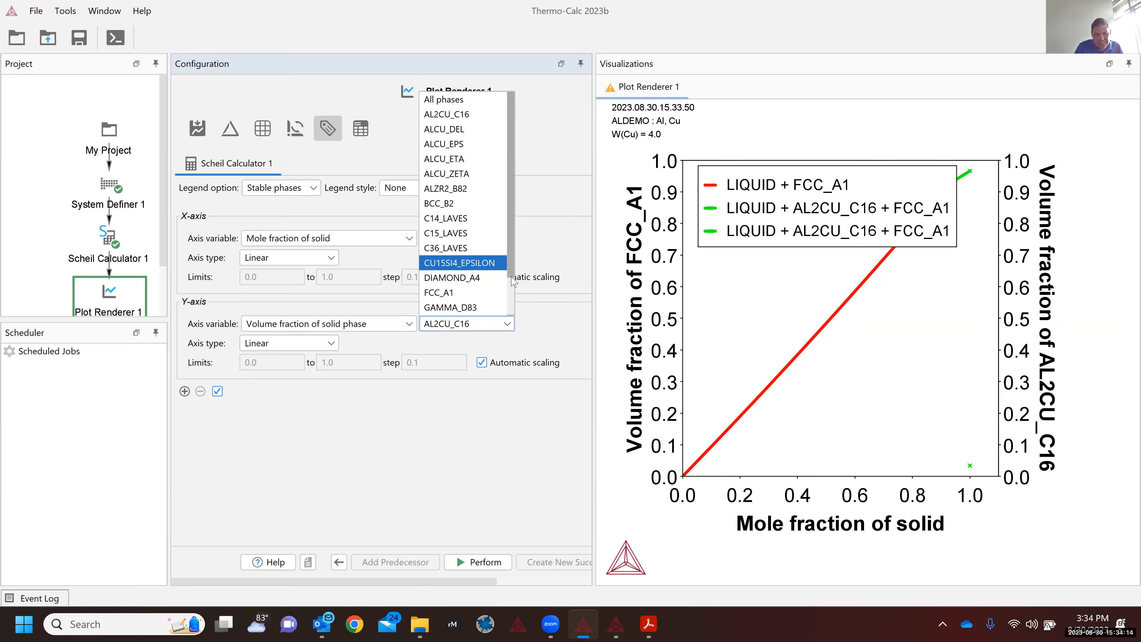
{"action": "scroll", "coordinate": [512, 270], "scroll_direction": "down", "scroll_amount": 1}
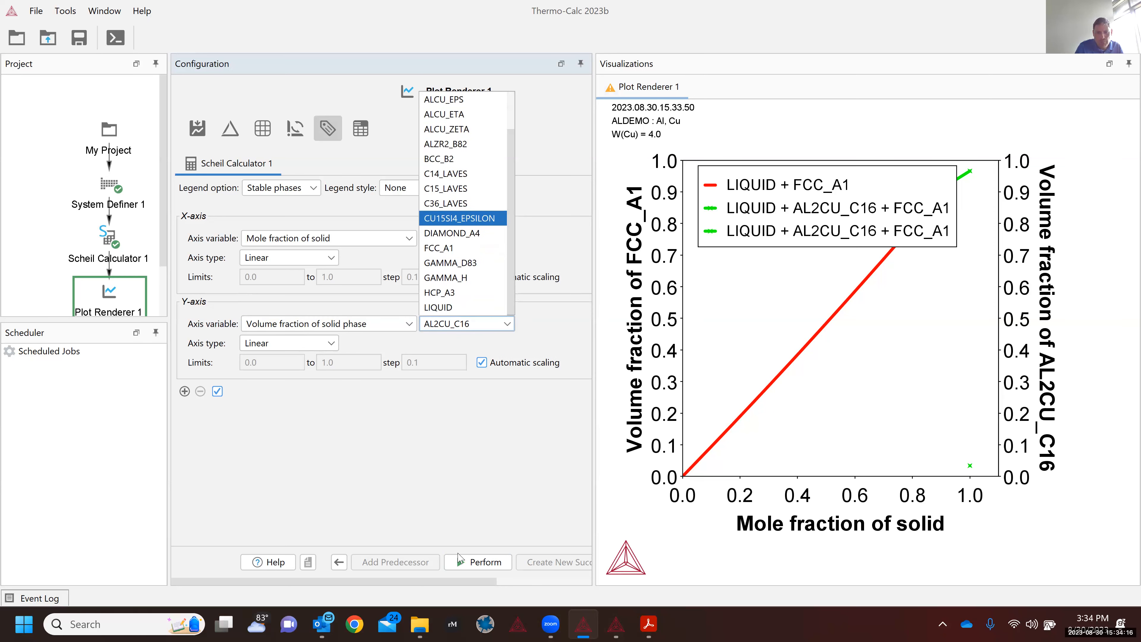
{"action": "left_click", "coordinate": [616, 627]}
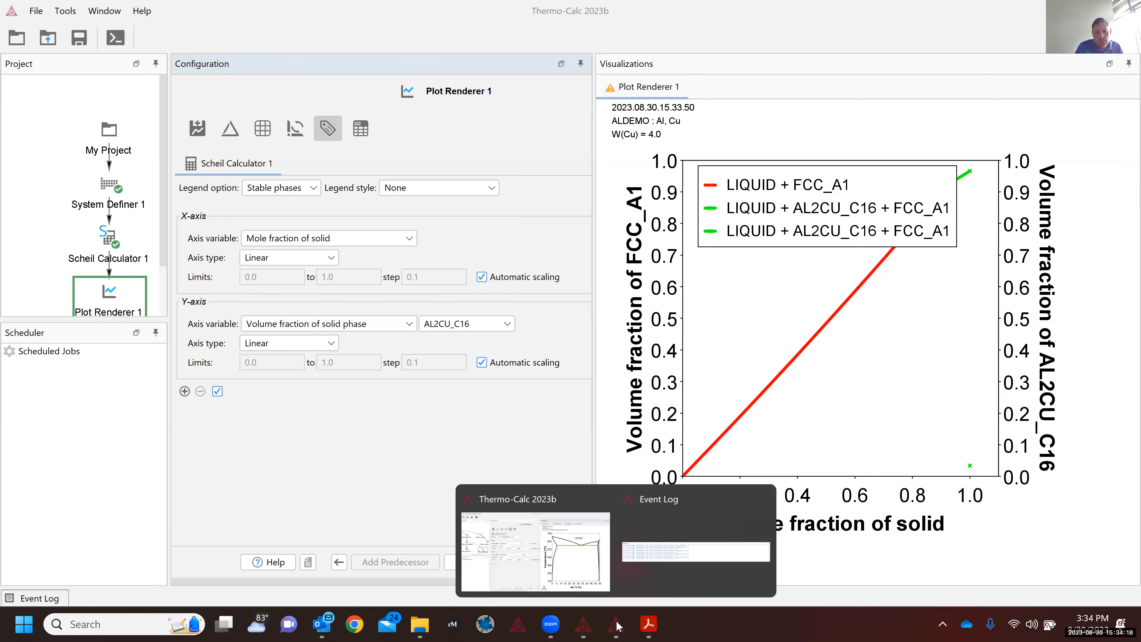
{"action": "left_click", "coordinate": [570, 557]}
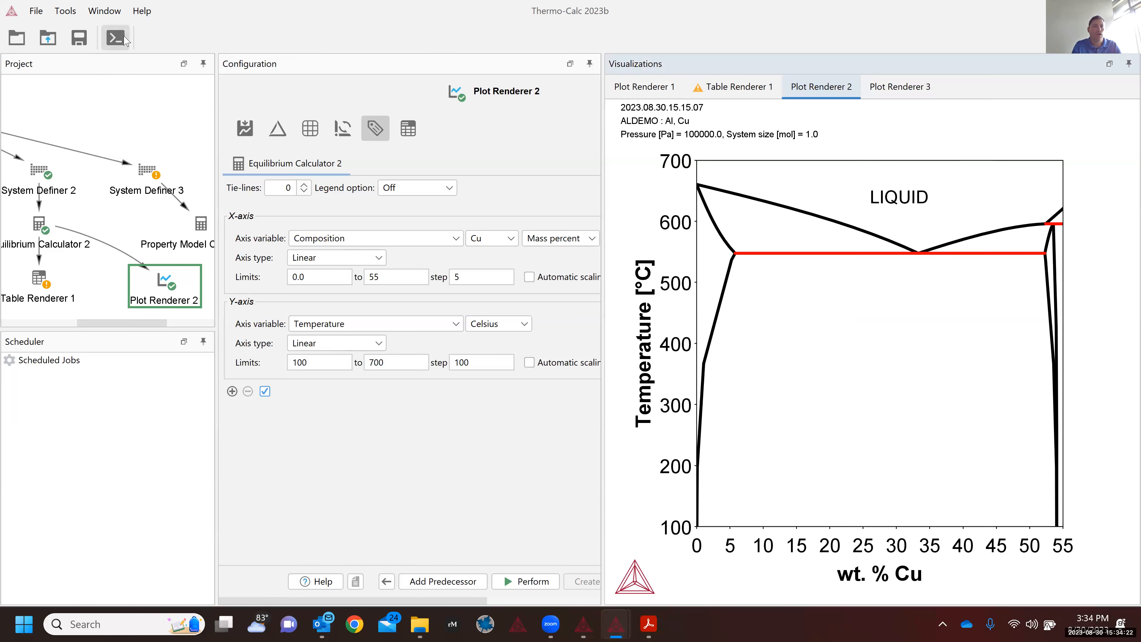
Step: In Console Mode, enter the Scheil module with 'go sch', list databases, and choose ALDEMO
{"action": "left_click", "coordinate": [116, 46]}
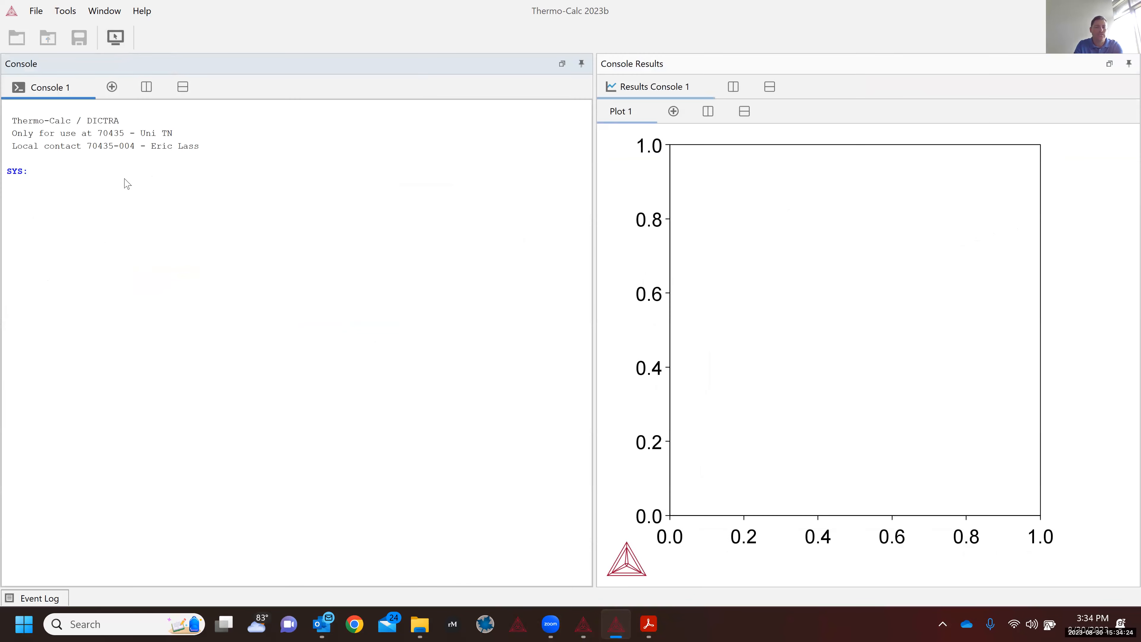
{"action": "type", "text": "go sch"}
{"action": "key", "text": "Return"}
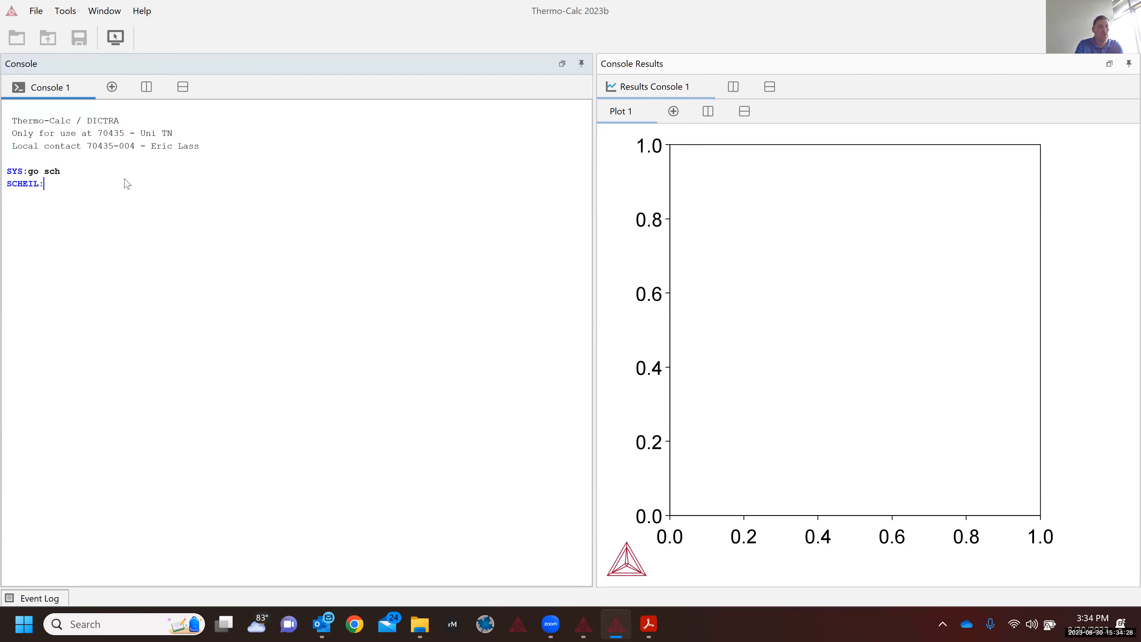
{"action": "type", "text": "st"}
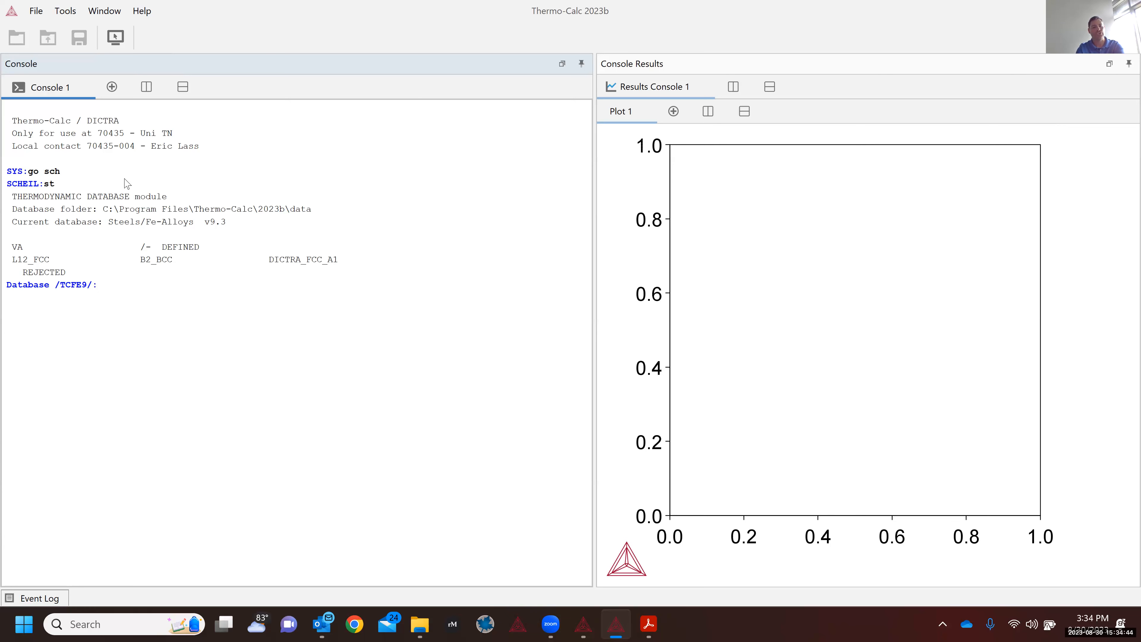
{"action": "type", "text": "t"}
{"action": "key", "text": "BackSpace"}
{"action": "type", "text": "?"}
{"action": "key", "text": "Return"}
{"action": "type", "text": "al"}
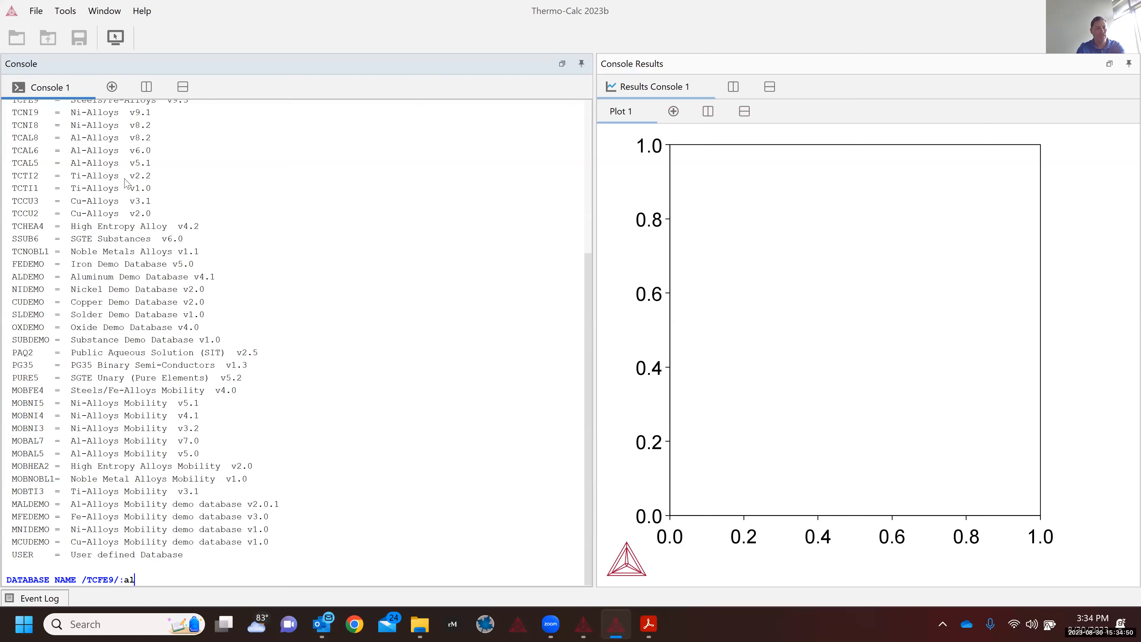
{"action": "type", "text": "demo"}
{"action": "key", "text": "Return"}
Step: Enter Al as the major element with 4 mass percent Cu
{"action": "type", "text": "ajor element or alloy:a"}
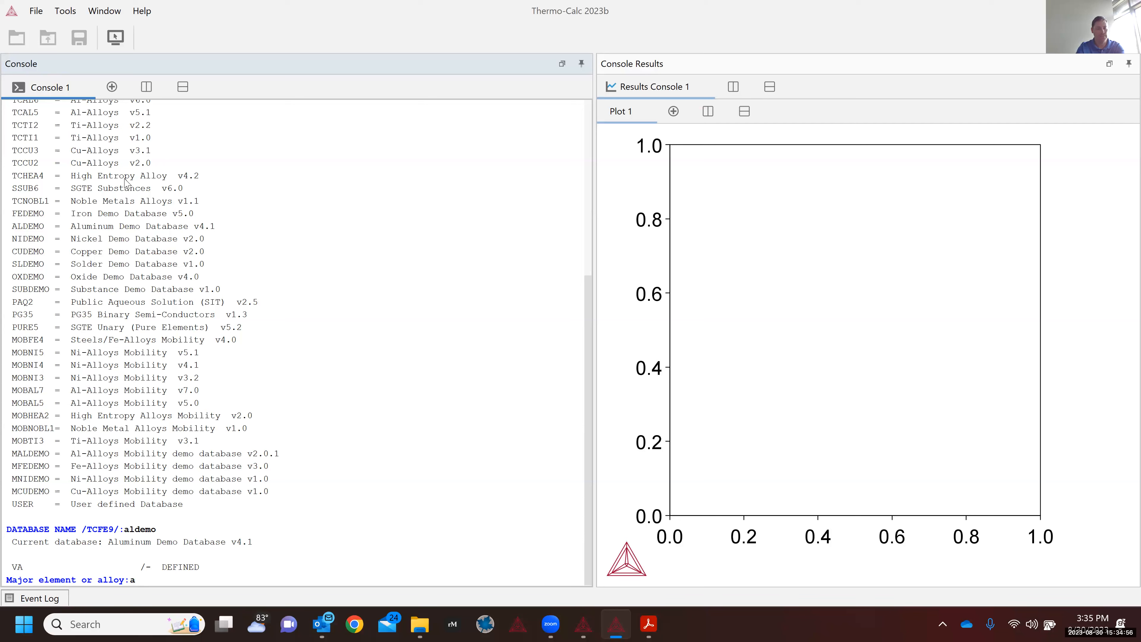
{"action": "type", "text": "l"}
{"action": "key", "text": "Return"}
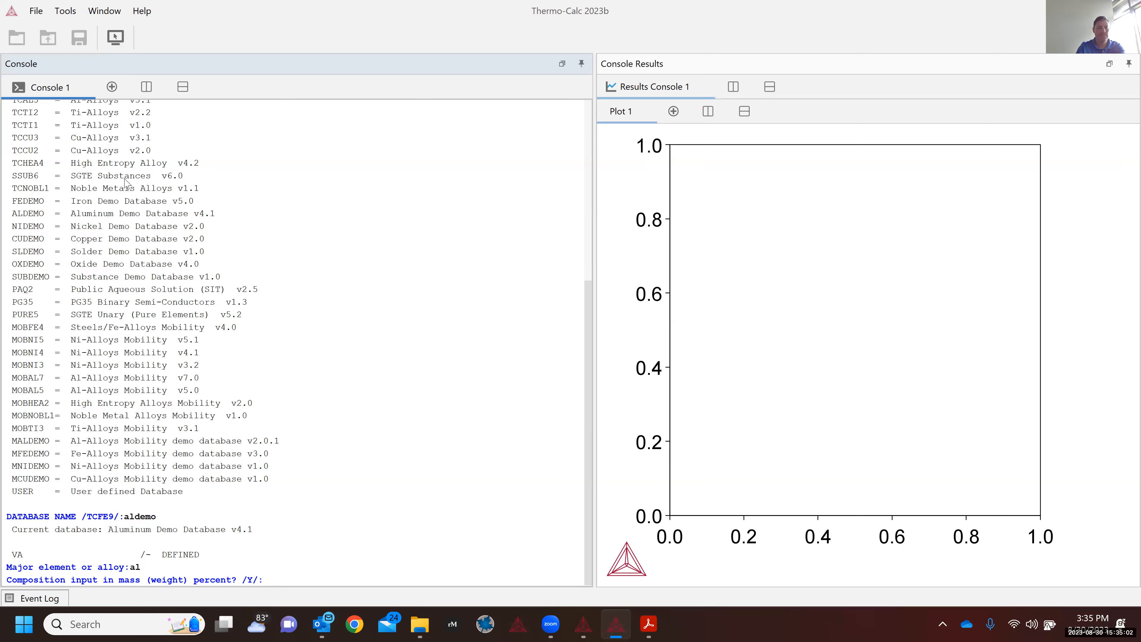
{"action": "key", "text": "Return"}
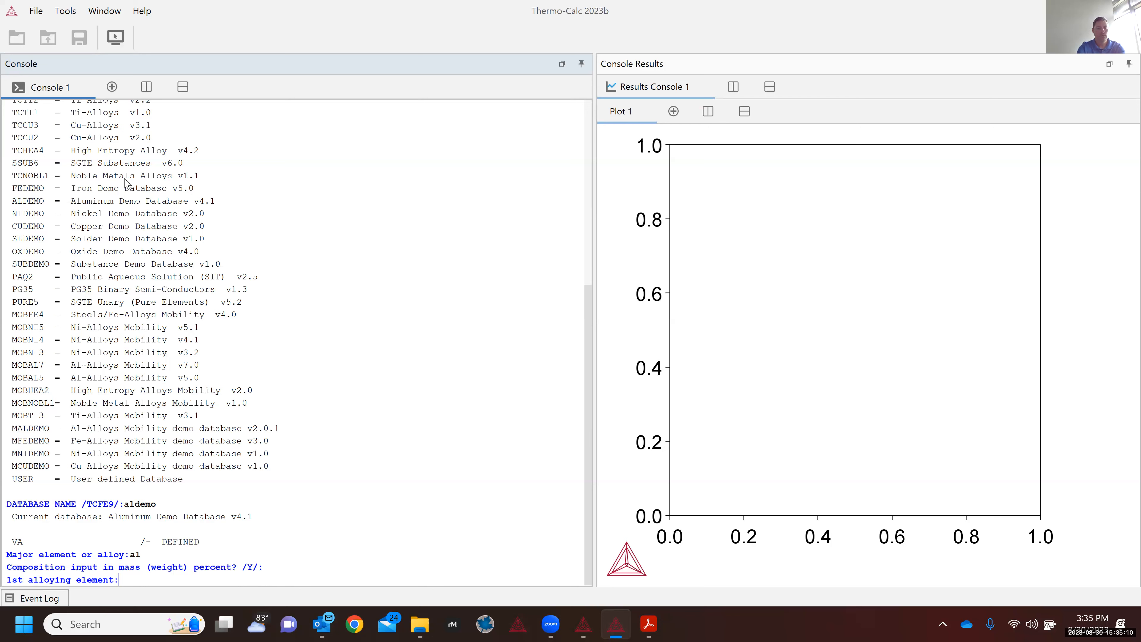
{"action": "type", "text": "cu"}
{"action": "key", "text": "Return"}
{"action": "type", "text": "4"}
{"action": "key", "text": "Return"}
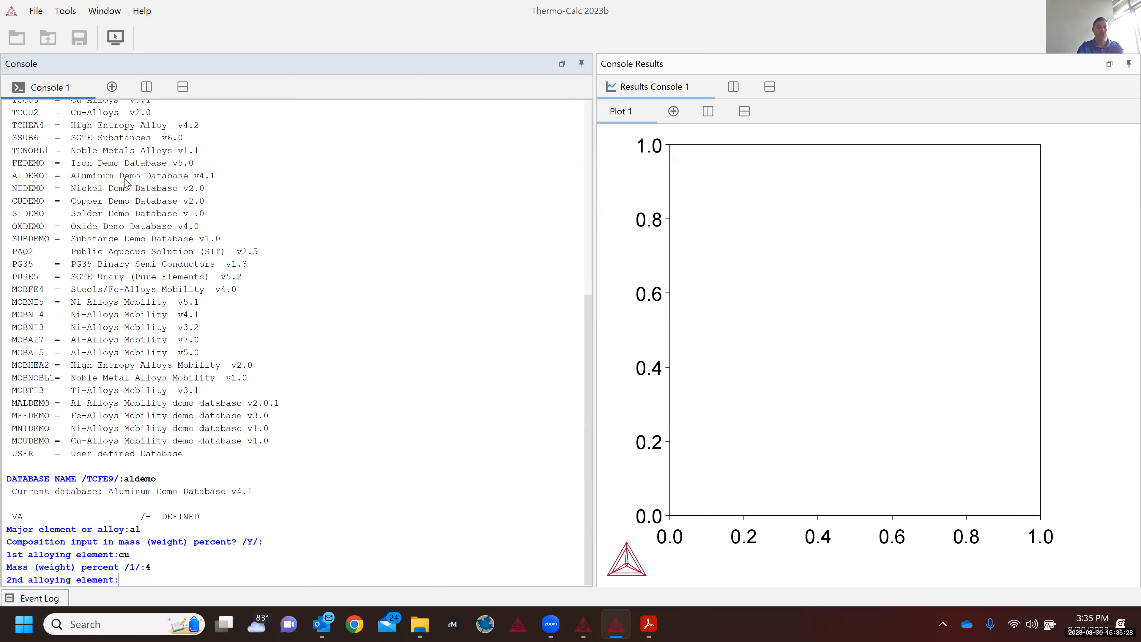
Step: Add no second element, start at 1500 °C, and keep ALDEMO with all phases
{"action": "key", "text": "Return"}
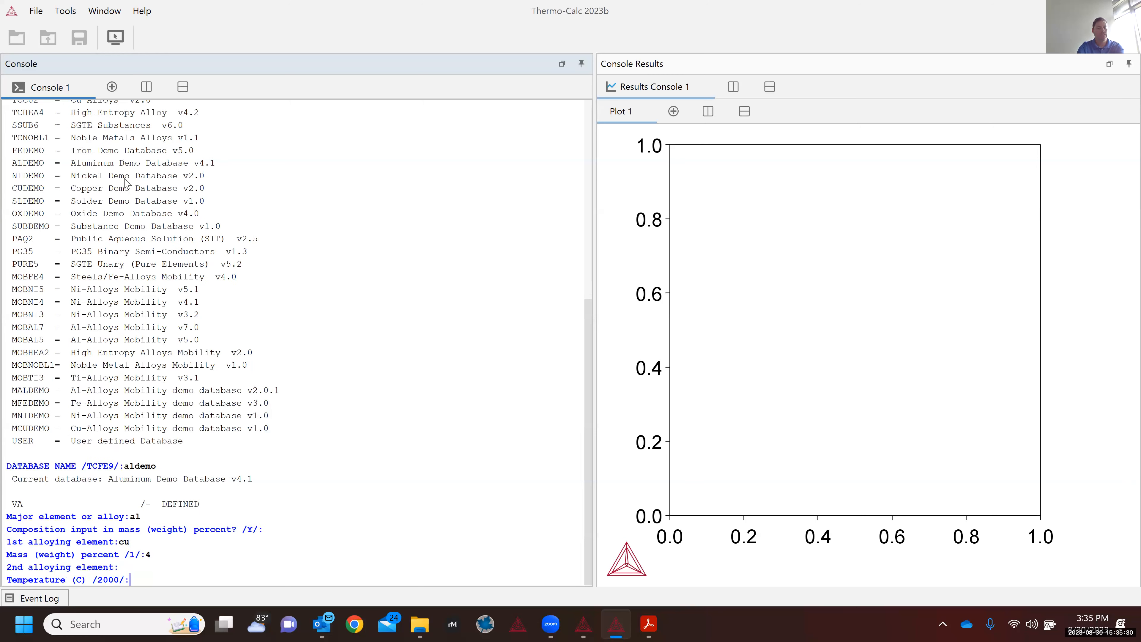
{"action": "type", "text": "1500"}
{"action": "key", "text": "Return"}
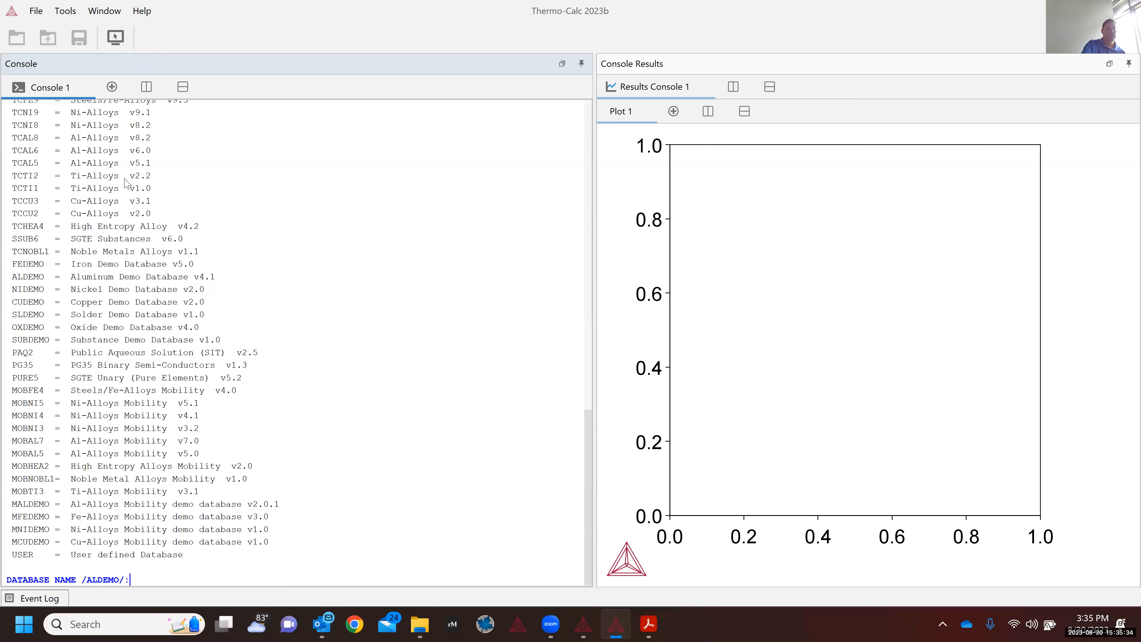
{"action": "key", "text": "Return"}
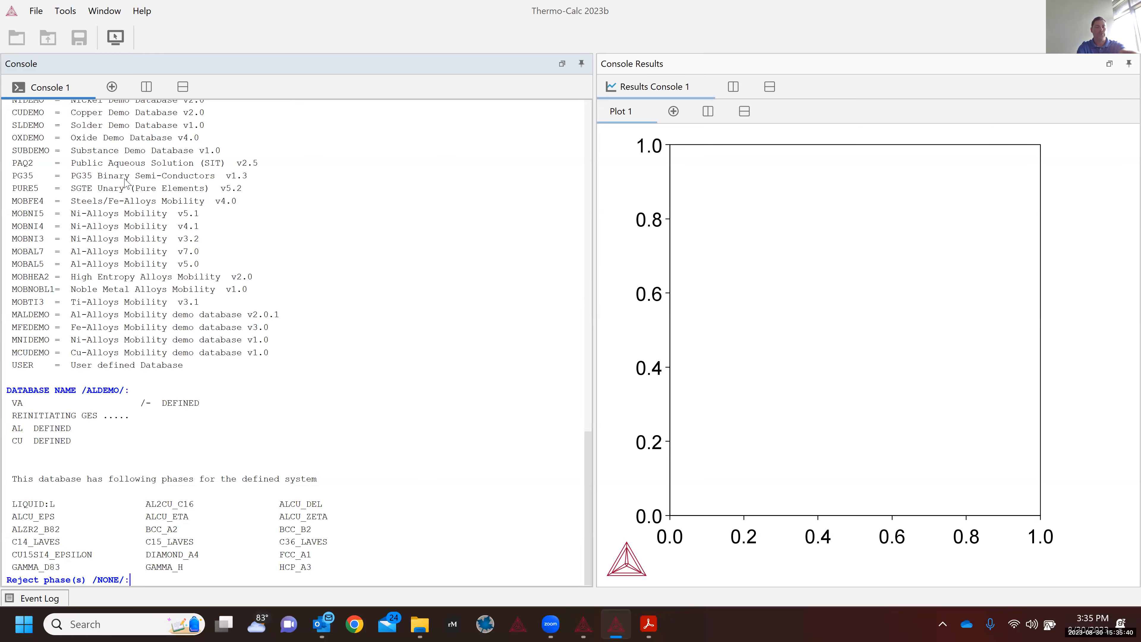
{"action": "key", "text": "Return"}
{"action": "key", "text": "Return"}
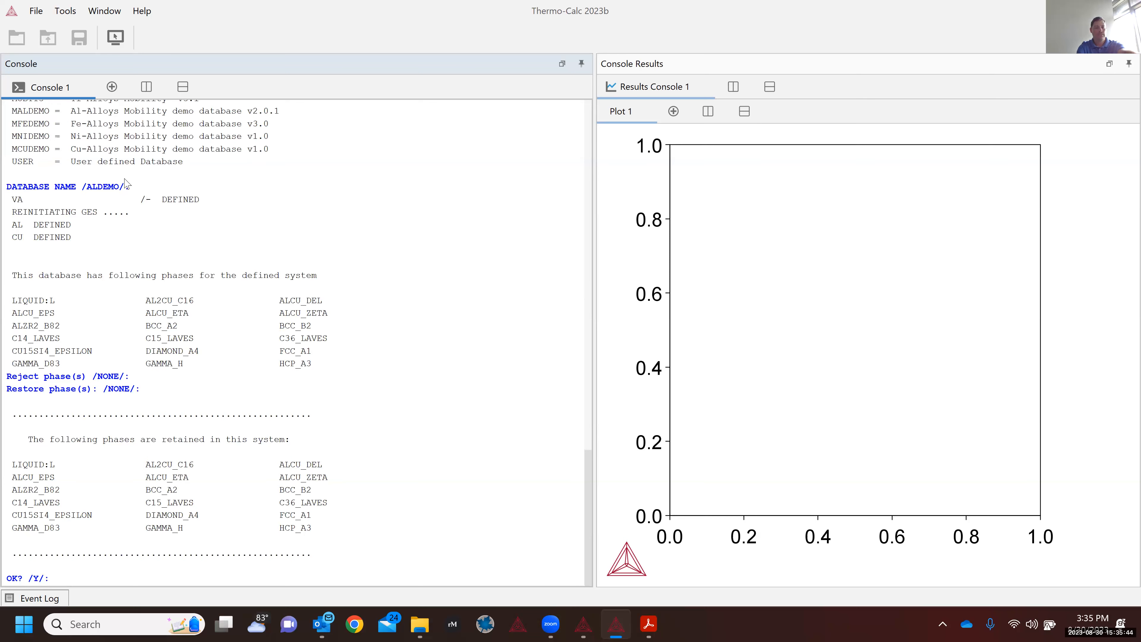
Step: Run the Scheil calculation with the retained phases, no miscibility gap check and no fast-diffusing components
{"action": "key", "text": "Return"}
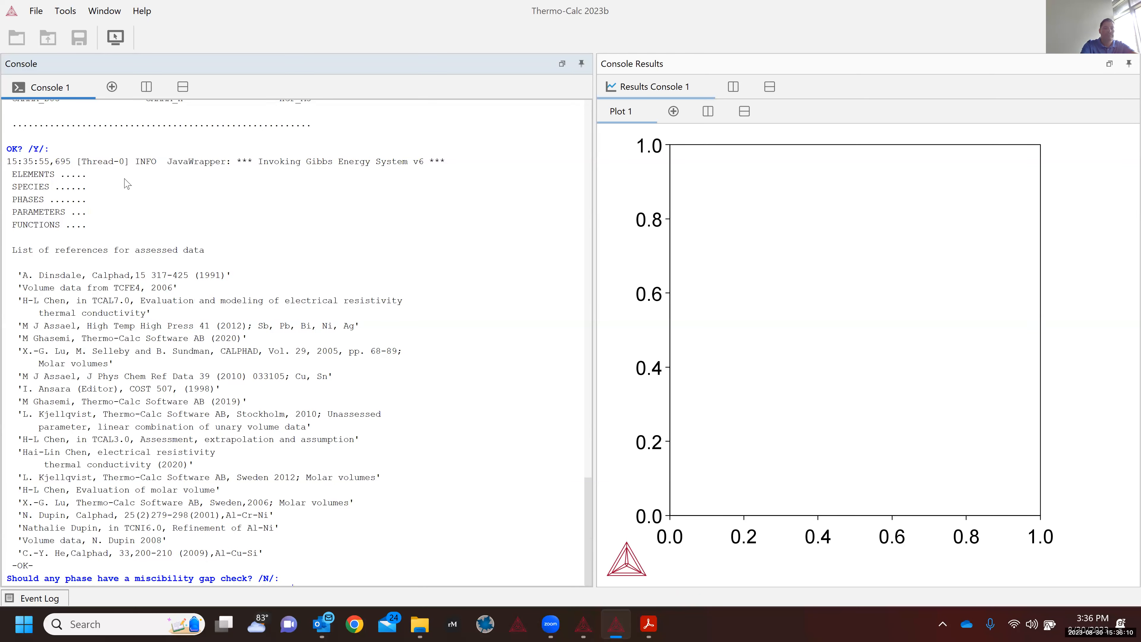
{"action": "key", "text": "Return"}
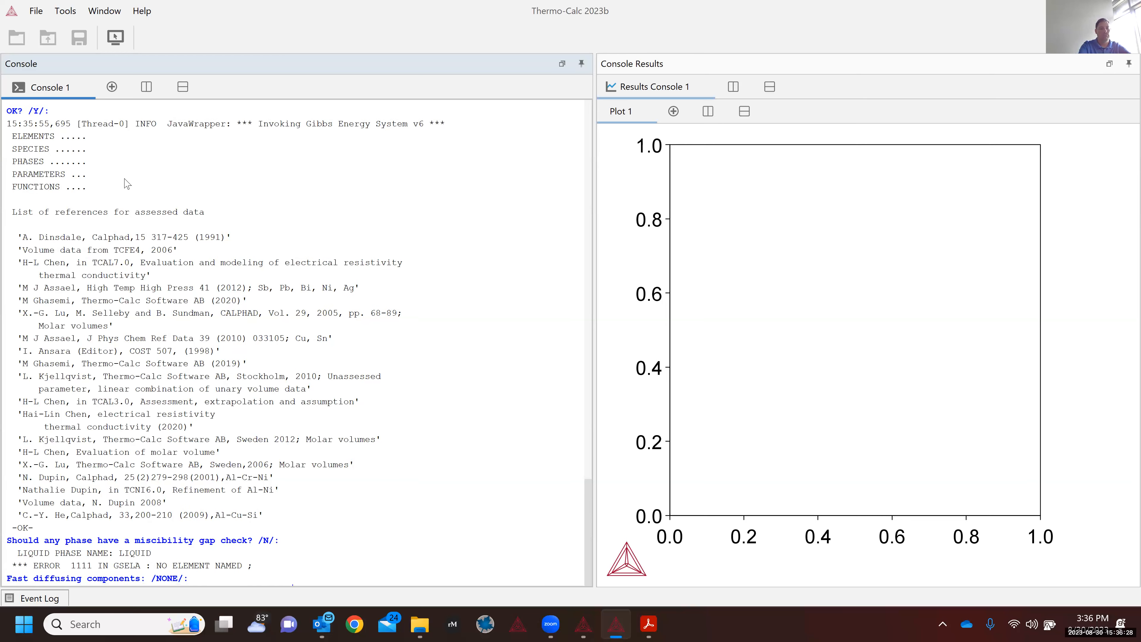
{"action": "key", "text": "Return"}
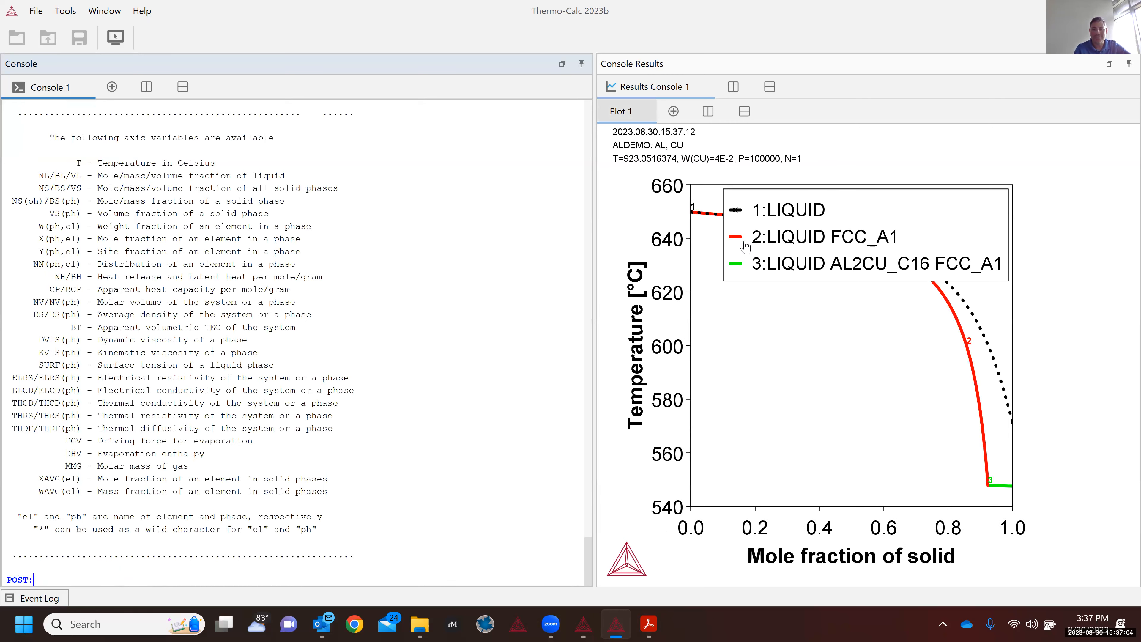
Step: Shrink the legend to the plot's lower left, list POST: commands with '?', and select SET_DIAGRAM_AXIS
{"action": "left_click_drag", "start_coordinate": [724, 278], "coordinate": [806, 279]}
{"action": "left_click_drag", "start_coordinate": [908, 208], "coordinate": [826, 410]}
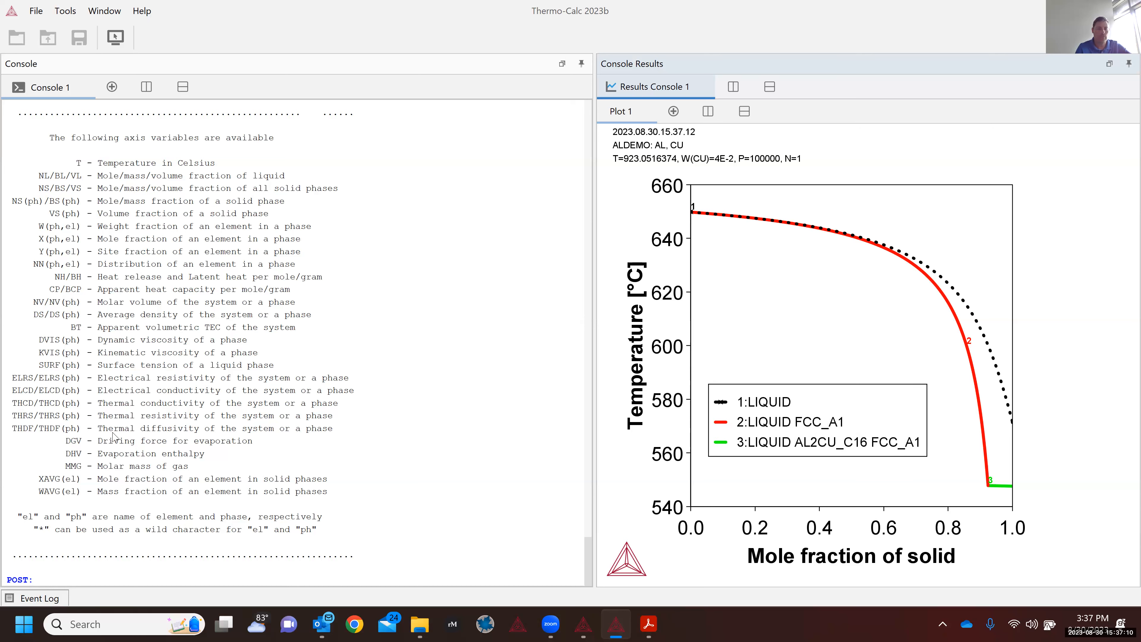
{"action": "left_click", "coordinate": [78, 457]}
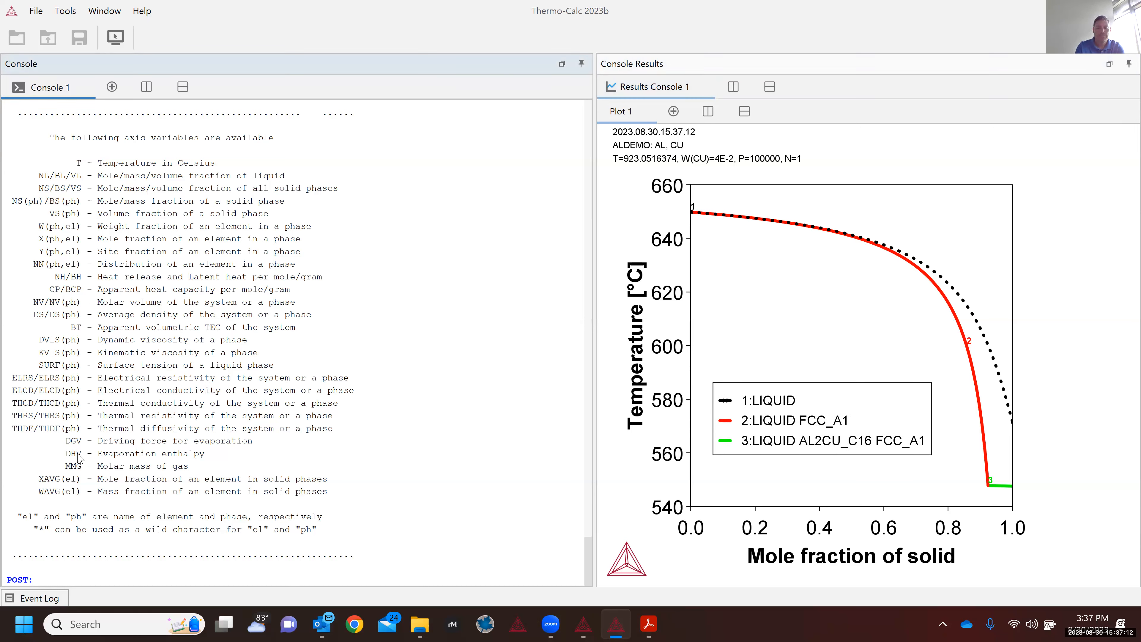
{"action": "type", "text": "?"}
{"action": "key", "text": "Return"}
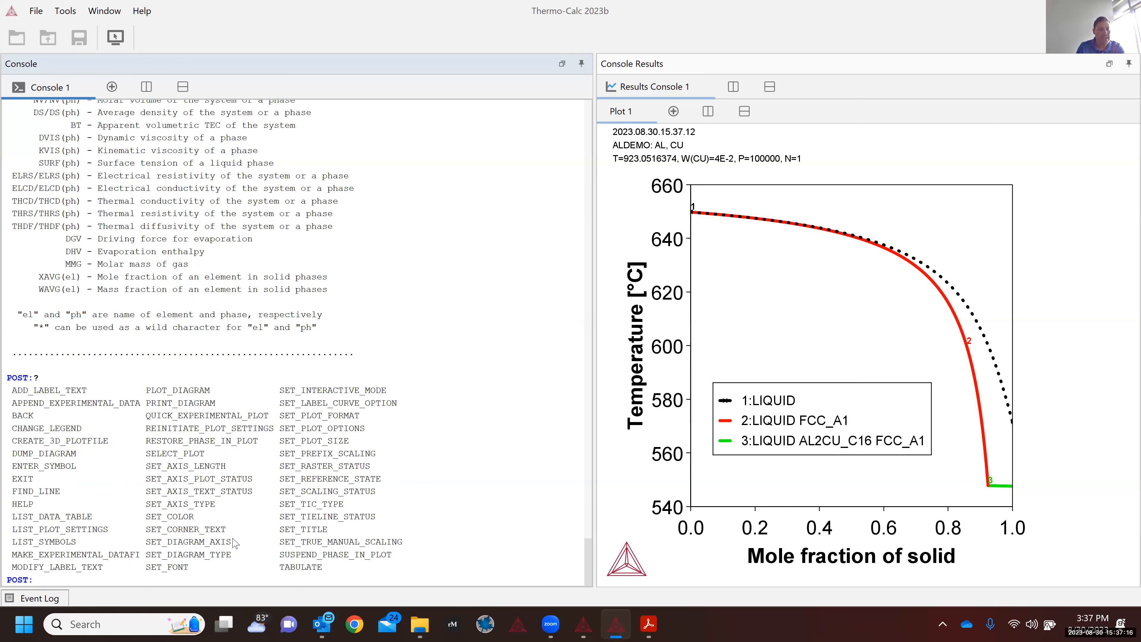
{"action": "double_click", "coordinate": [151, 544]}
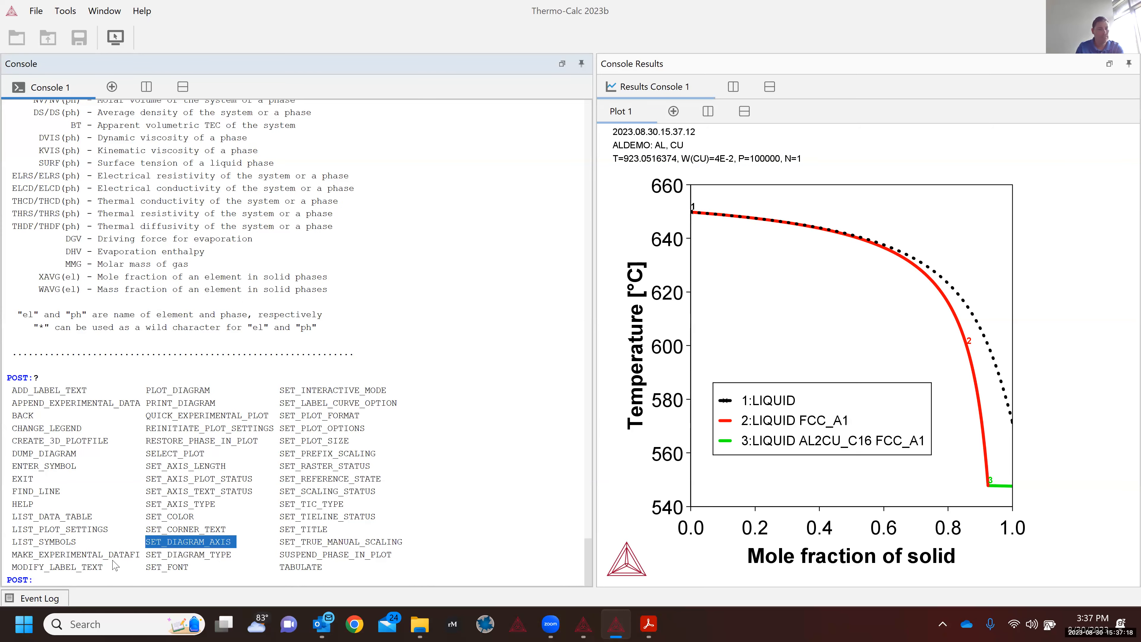
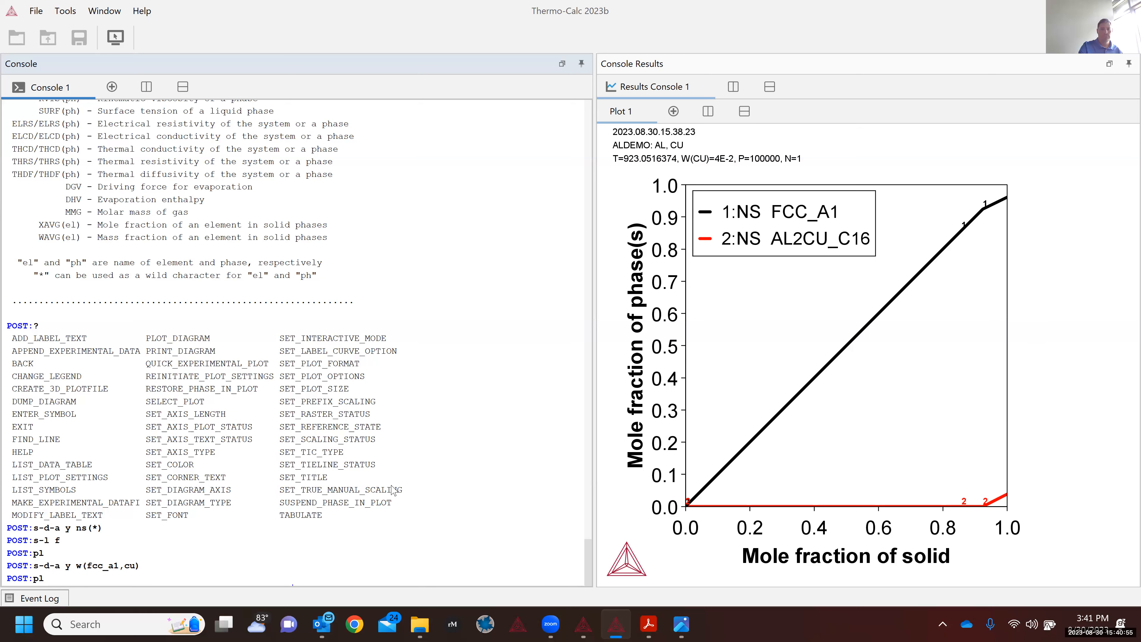
Step: Redraw the Scheil plot with Cu mass fraction in FCC_A1, W(FCC_A1,CU), as the y-axis
{"action": "key", "text": "Return"}
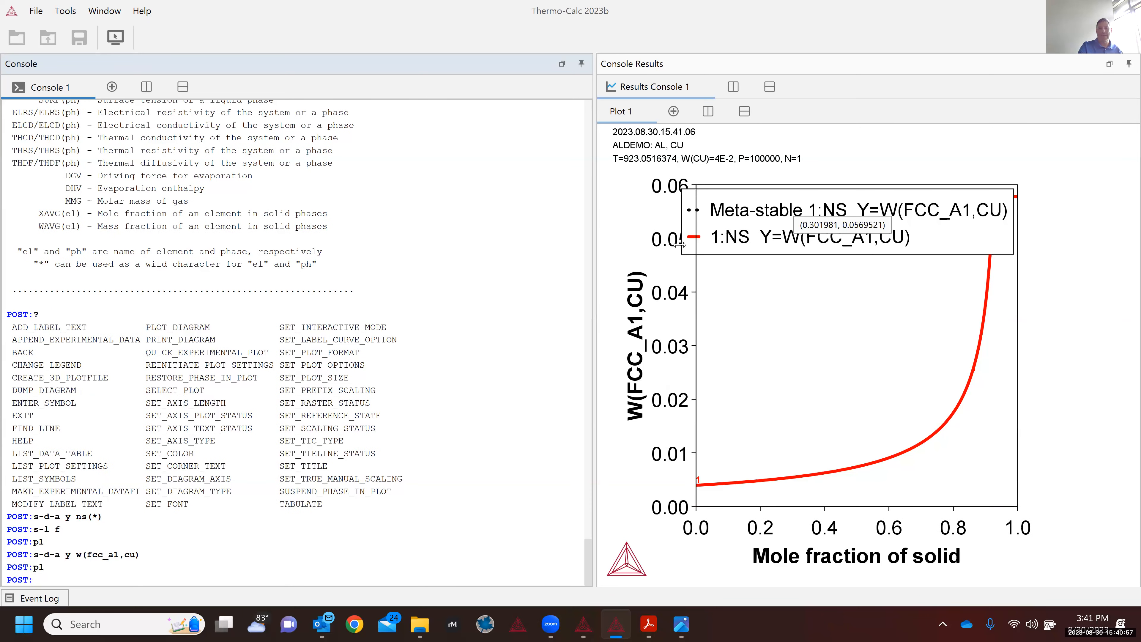
Step: Drag the legend clear of the red Cu-content curve and narrow its right edge
{"action": "left_click_drag", "start_coordinate": [736, 241], "coordinate": [790, 234]}
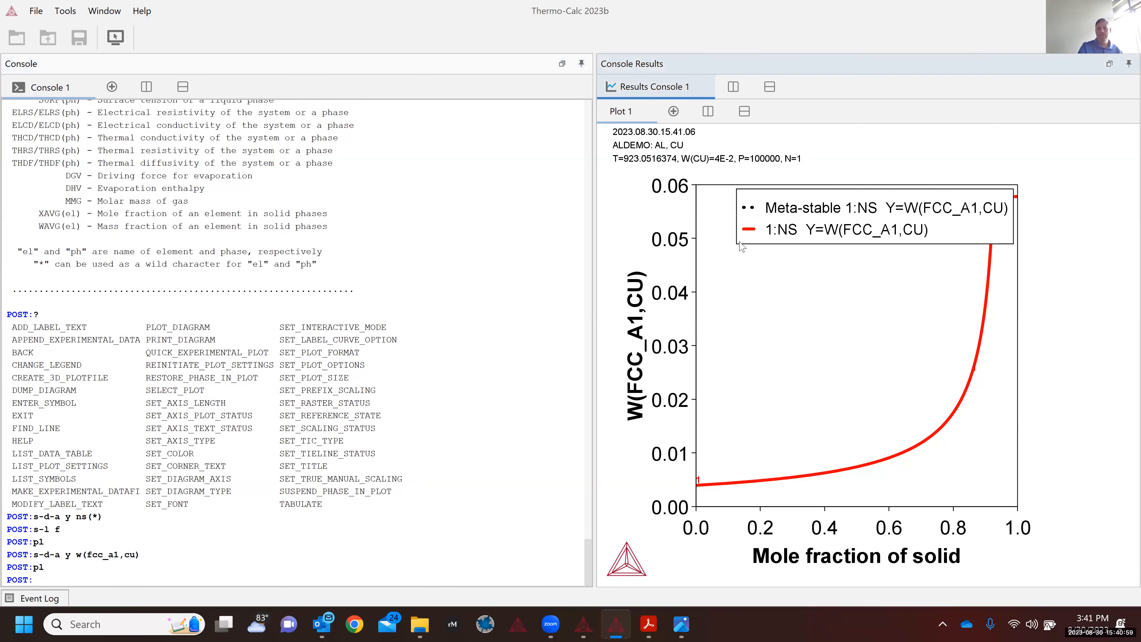
{"action": "left_click_drag", "start_coordinate": [812, 186], "coordinate": [851, 225]}
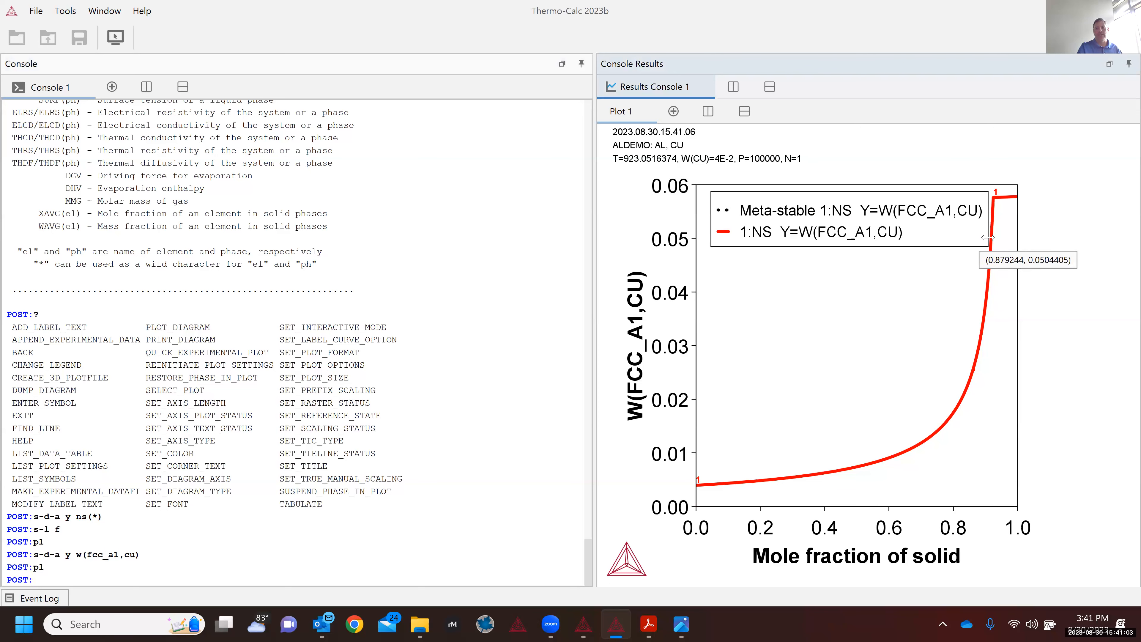
{"action": "left_click_drag", "start_coordinate": [986, 237], "coordinate": [979, 237]}
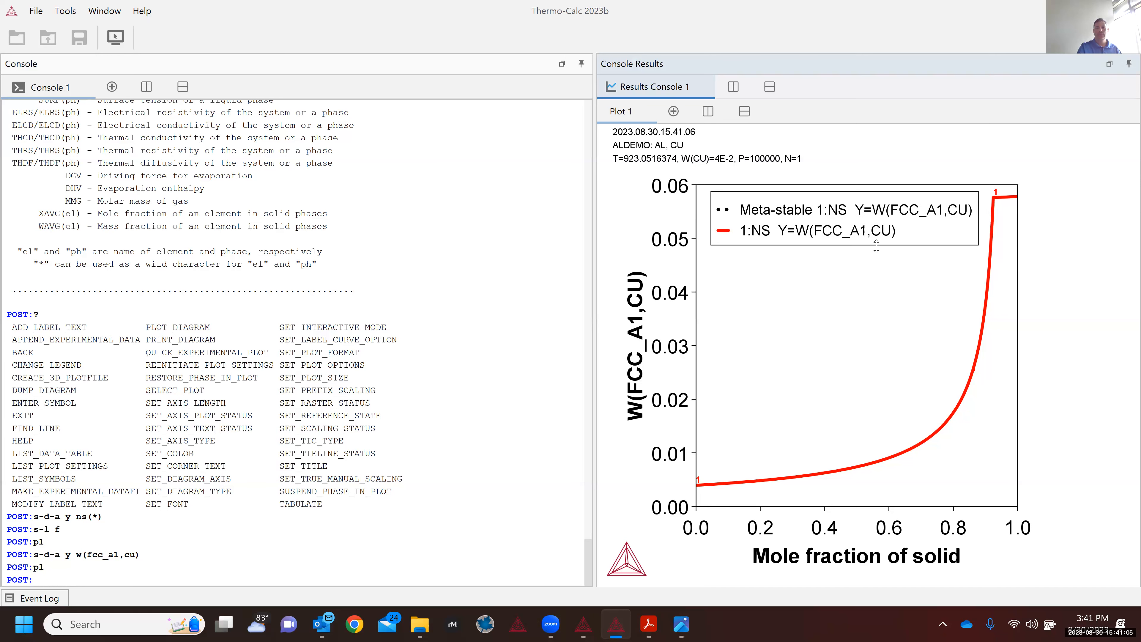
{"action": "mouse_move", "coordinate": [824, 232]}
{"action": "left_mouse_down"}
{"action": "mouse_move", "coordinate": [791, 230]}
{"action": "mouse_move", "coordinate": [813, 230]}
{"action": "left_mouse_up"}
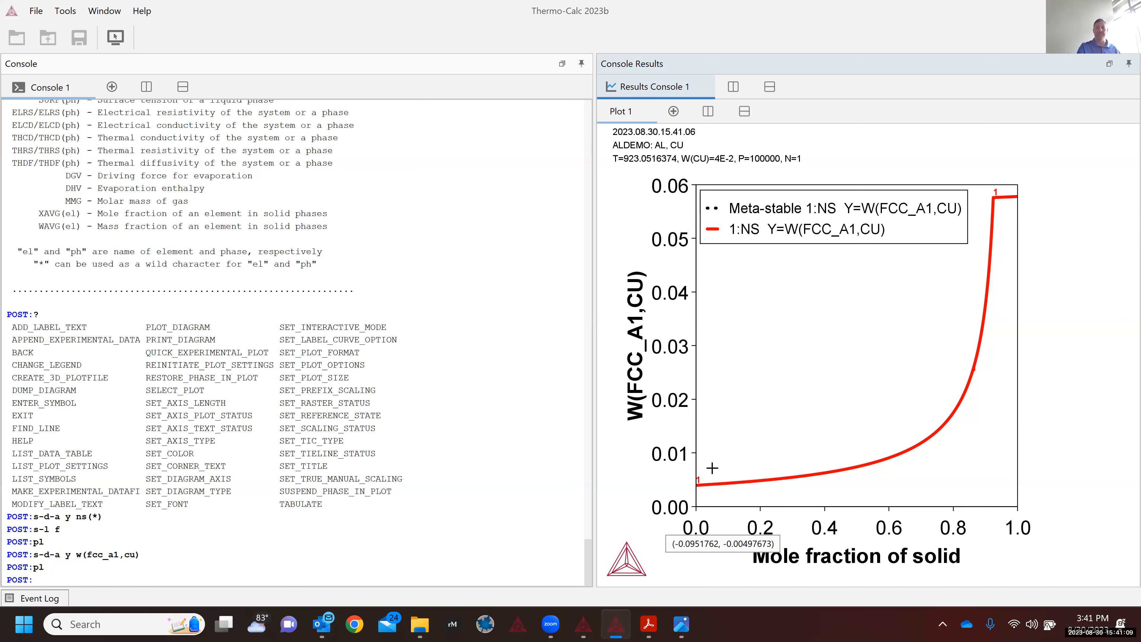
{"action": "mouse_move", "coordinate": [700, 492]}
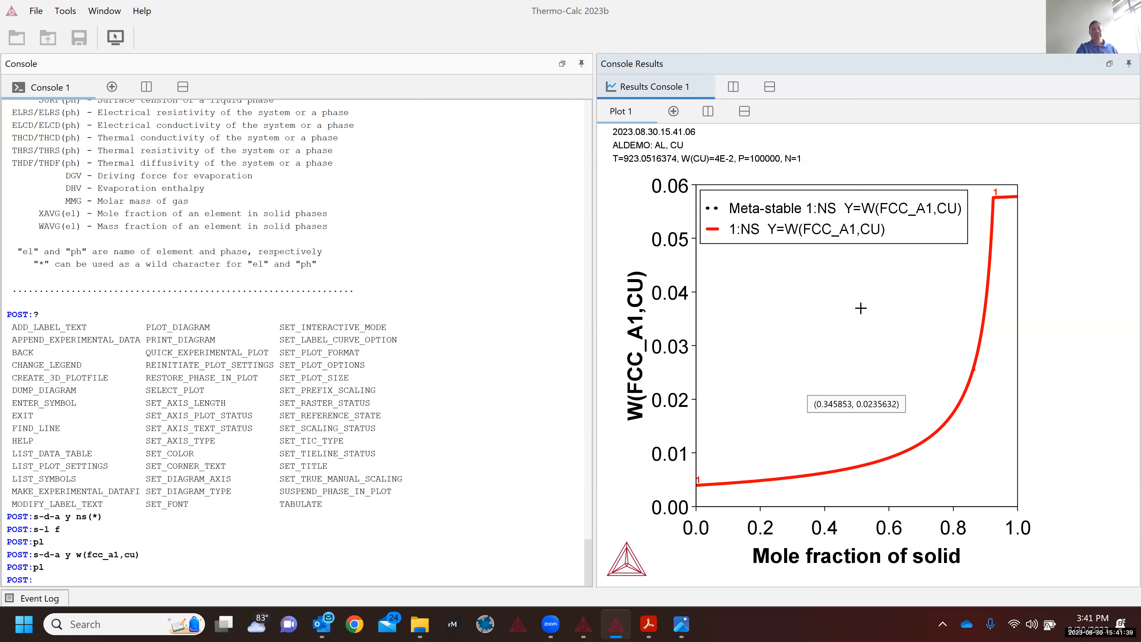
{"action": "mouse_move", "coordinate": [992, 233]}
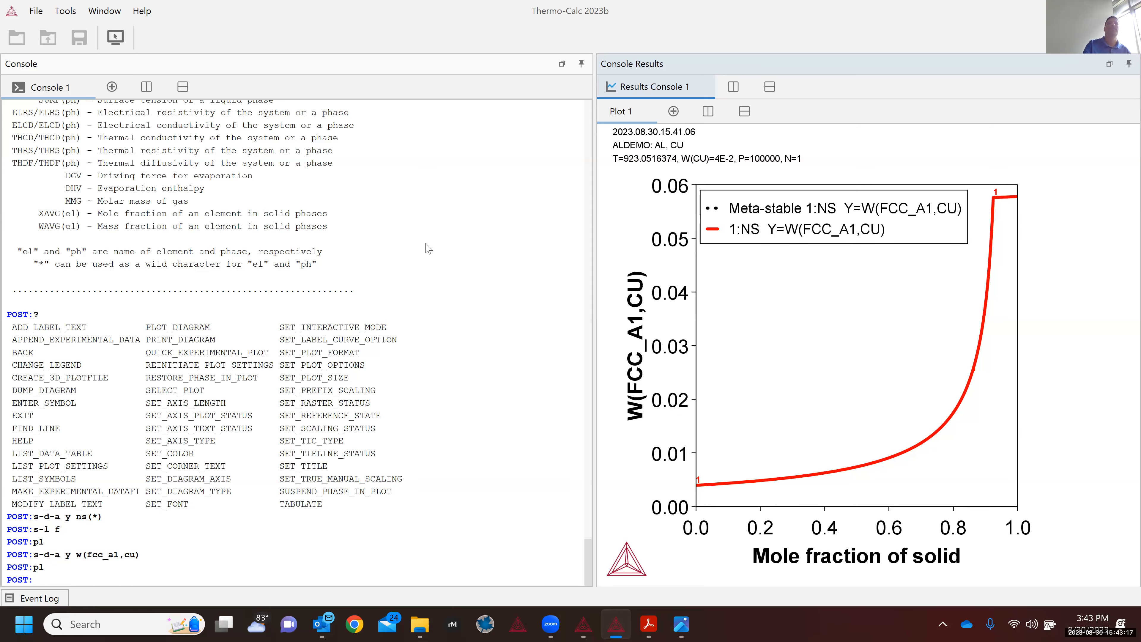
{"action": "double_click", "coordinate": [288, 227]}
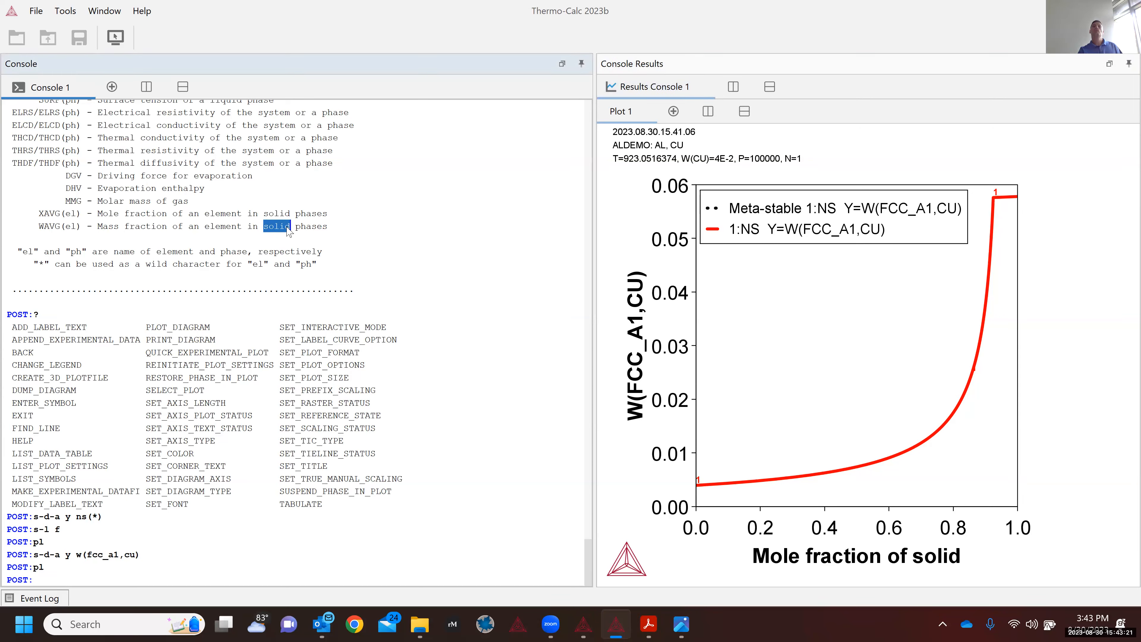